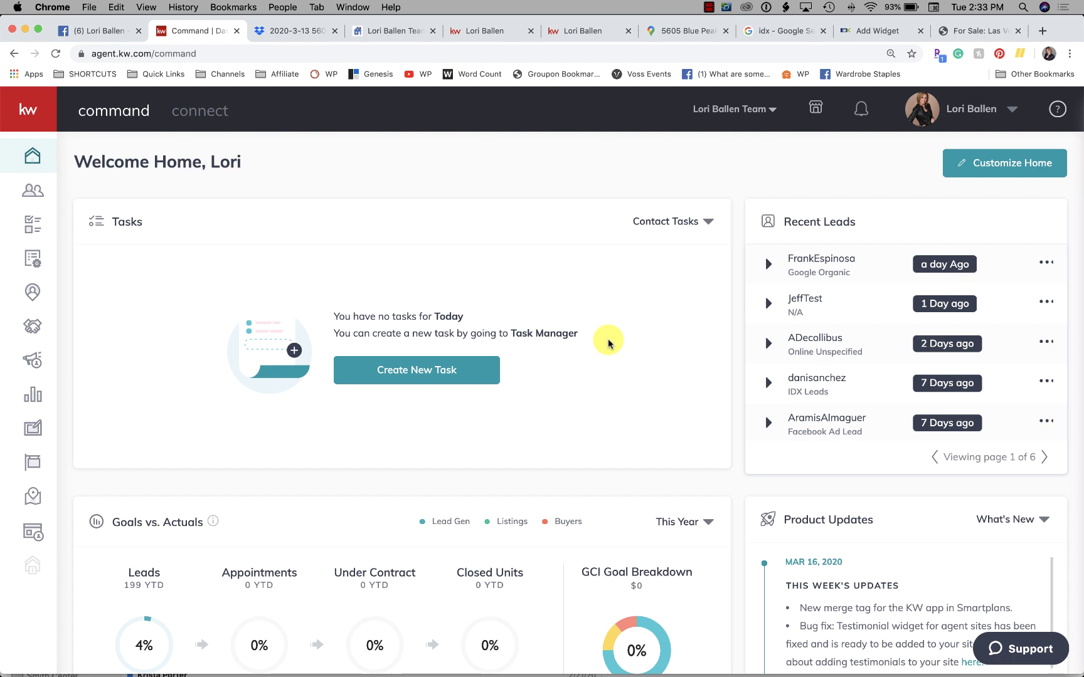
# Step: Scroll the home dashboard and open the Paid Campaigns page listing the 19 completed campaigns
pyautogui.scroll(-3, 607, 343)
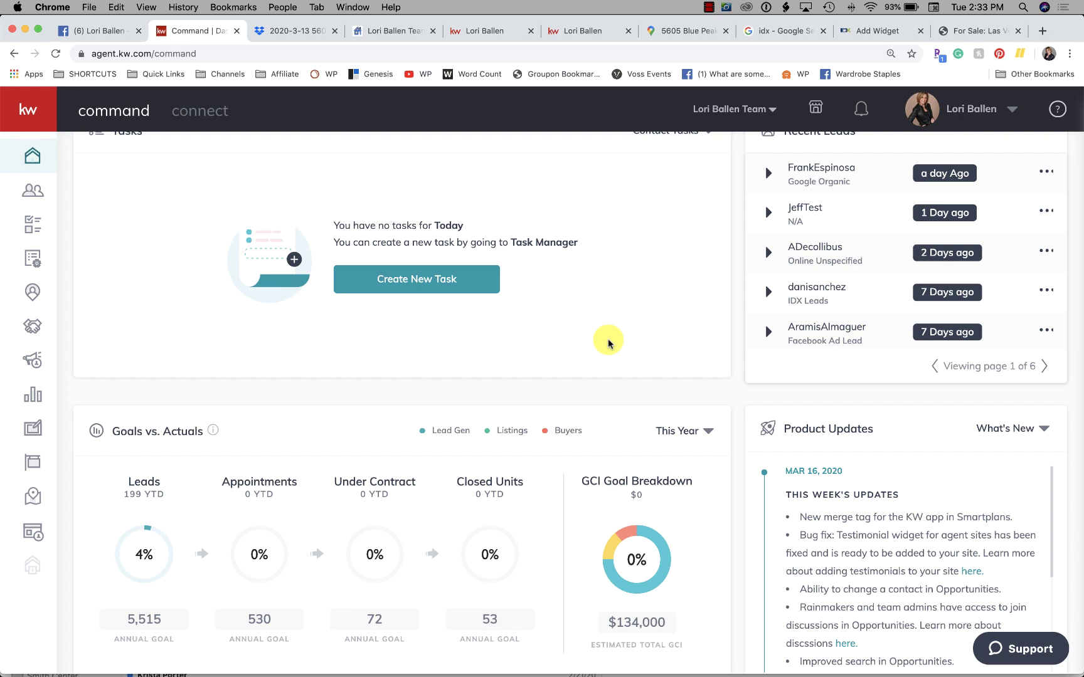
pyautogui.scroll(-2, 608, 343)
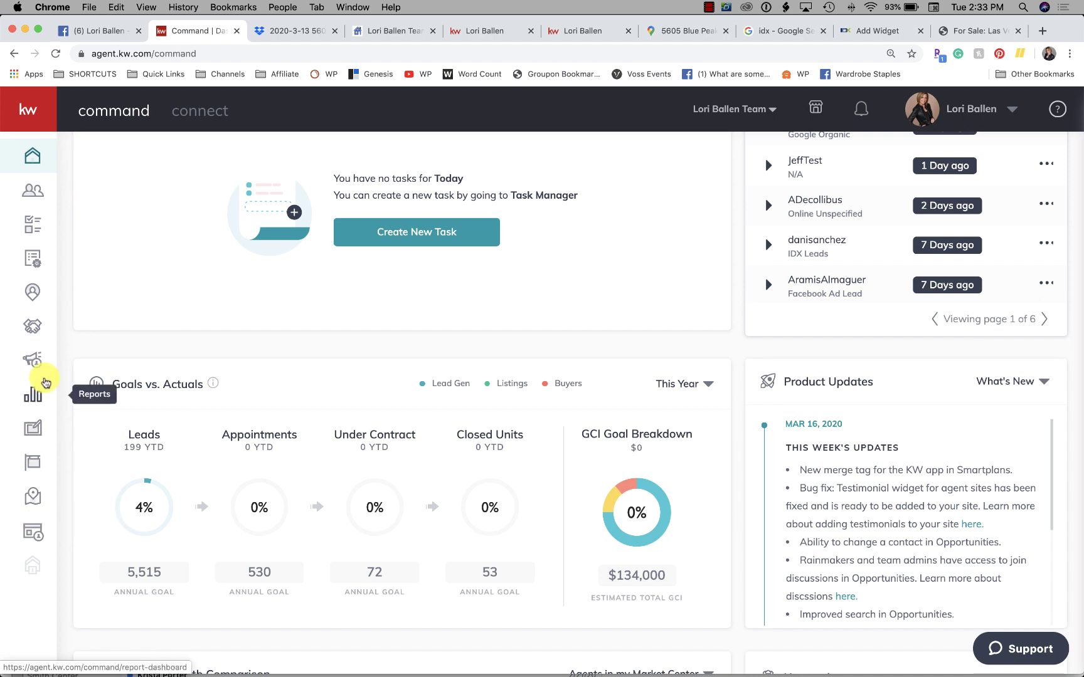
pyautogui.click(36, 361)
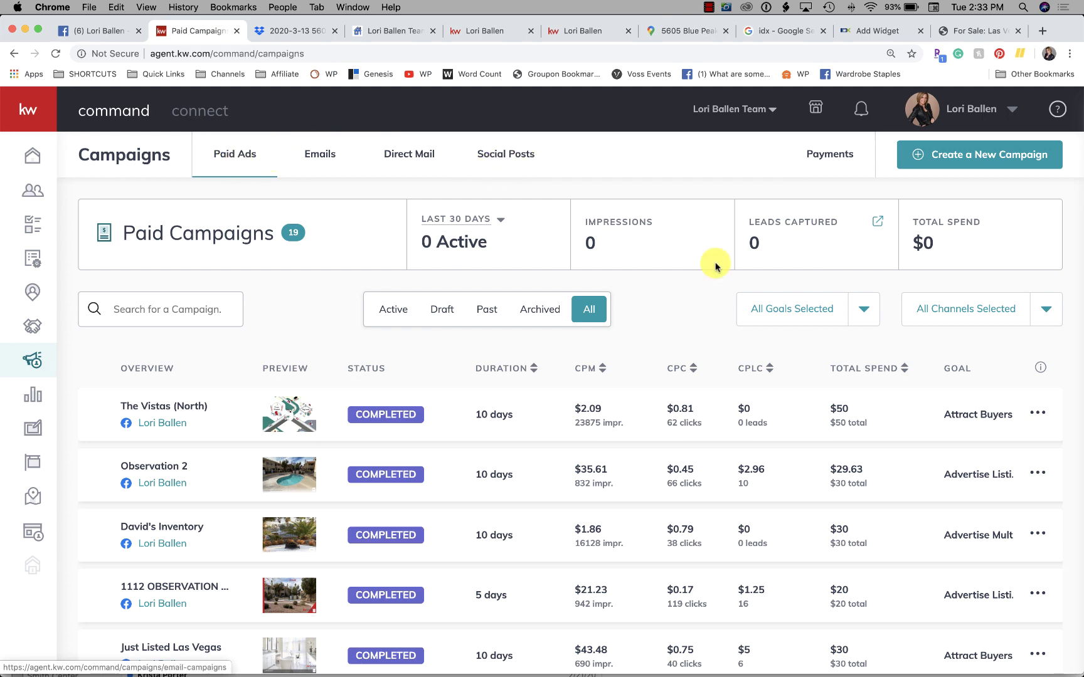
# Step: Start a new campaign with Create a New Campaign on the Campaigns page
pyautogui.click(976, 157)
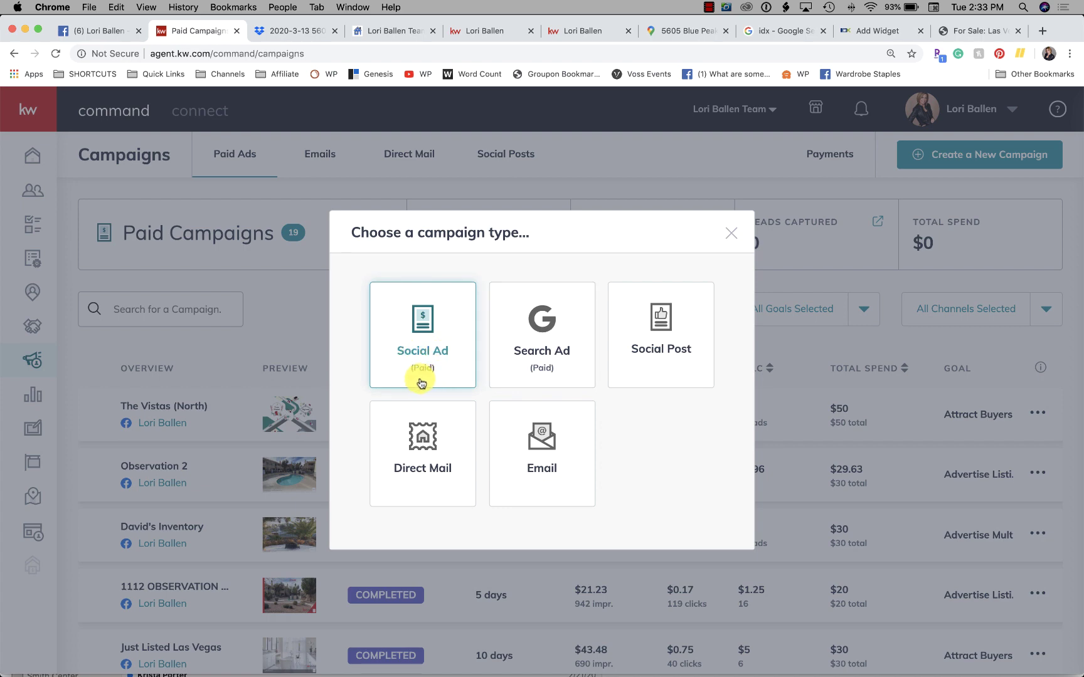
pyautogui.click(424, 333)
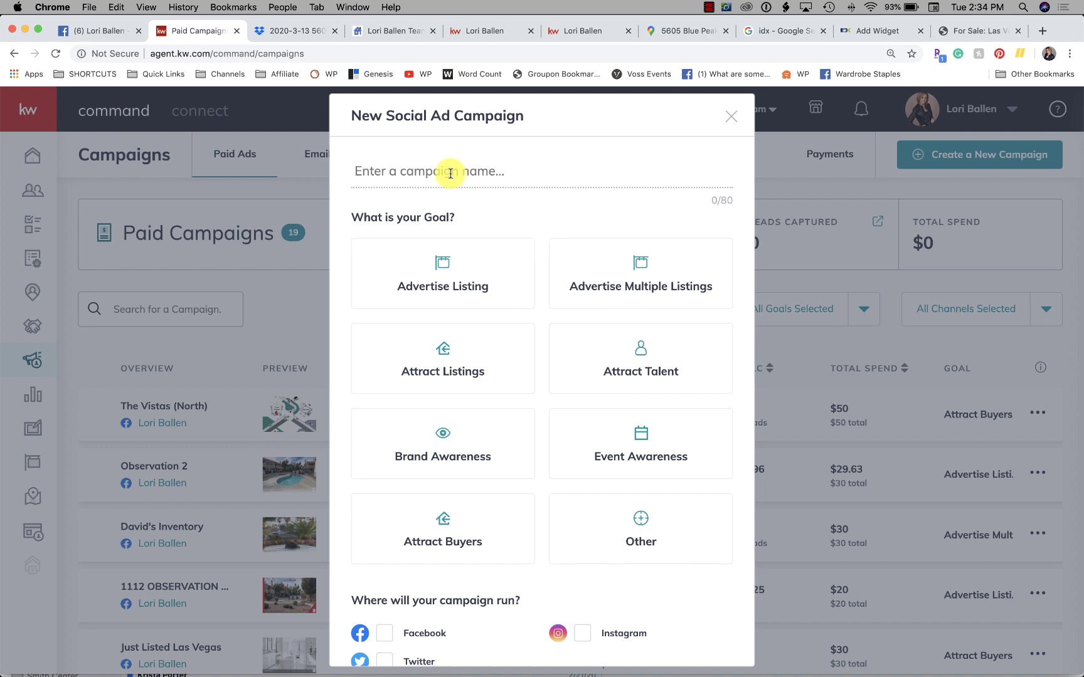
pyautogui.click(447, 162)
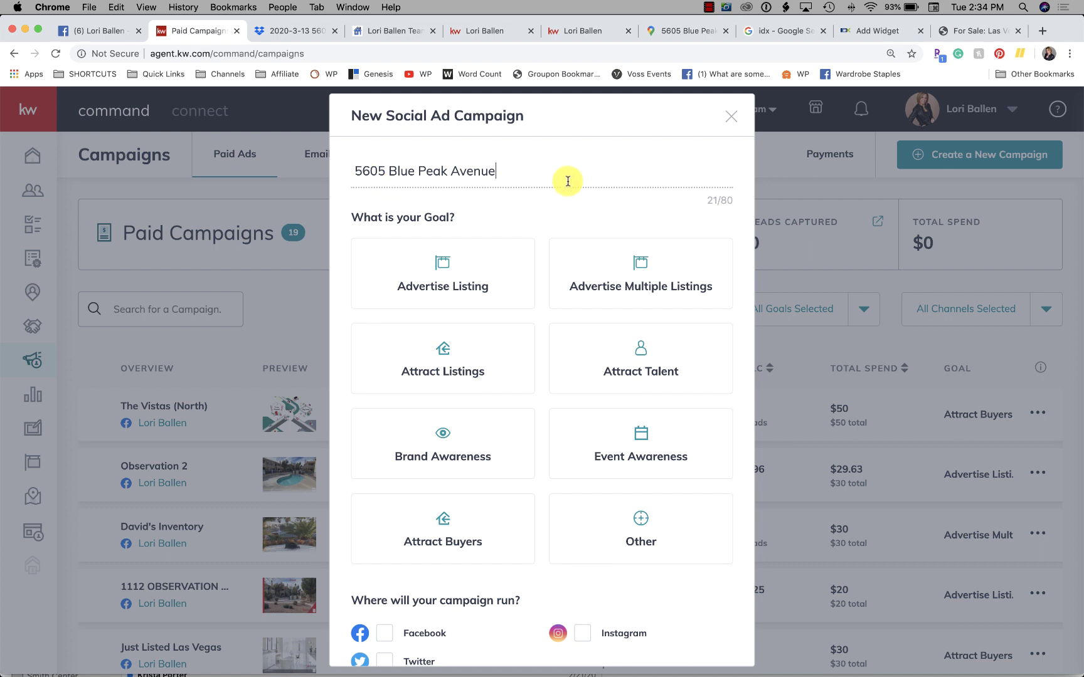
pyautogui.scroll(-1, 563, 178)
pyautogui.click(442, 239)
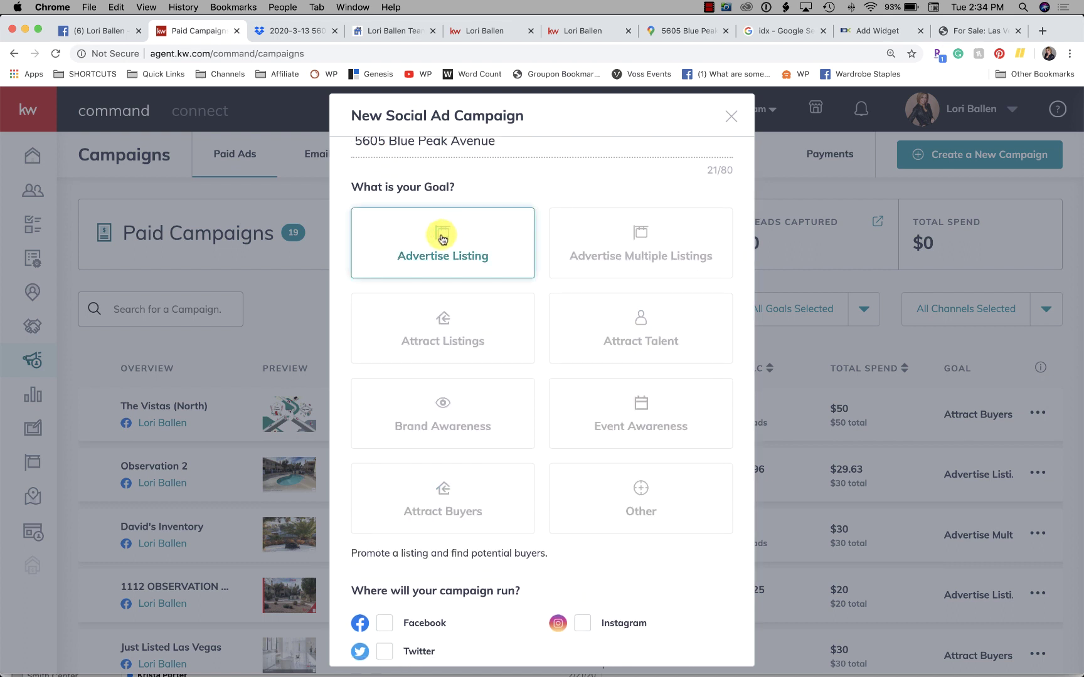
# Step: Select Facebook, Twitter and Instagram as ad platforms and set up the campaign
pyautogui.scroll(-3, 442, 239)
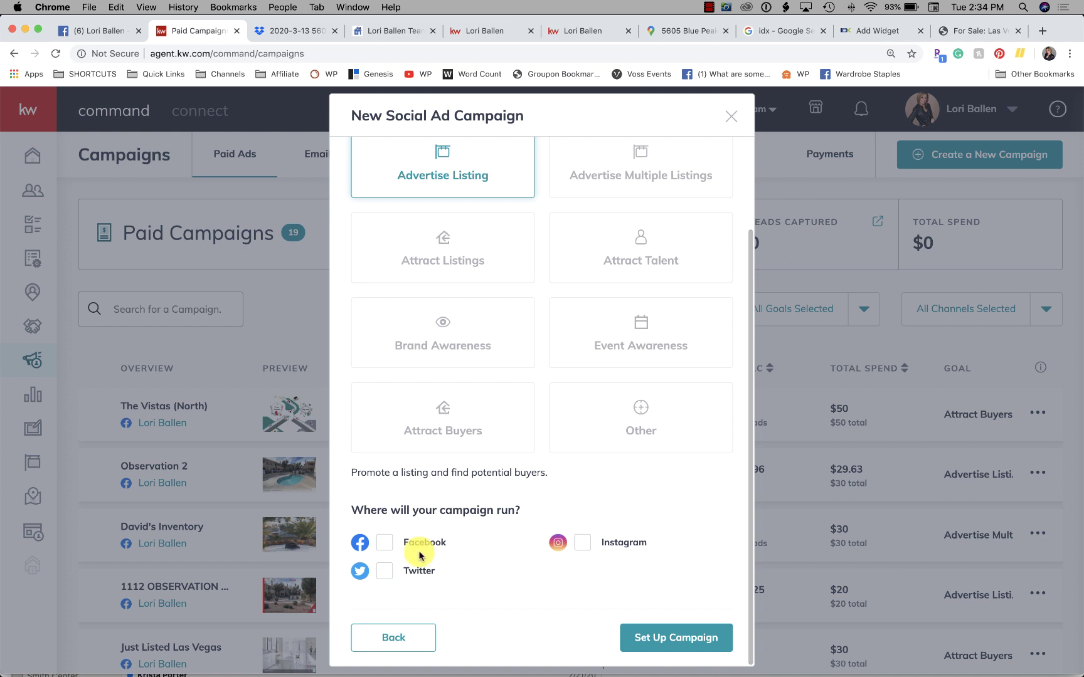
pyautogui.click(384, 542)
pyautogui.click(384, 570)
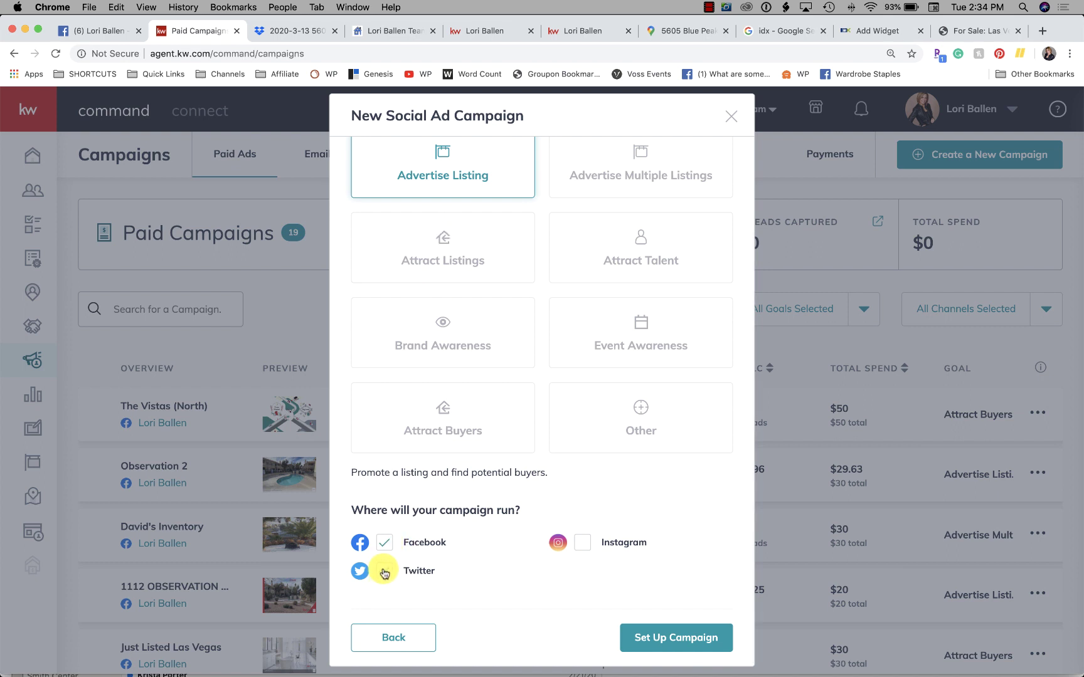
pyautogui.click(583, 543)
pyautogui.click(684, 637)
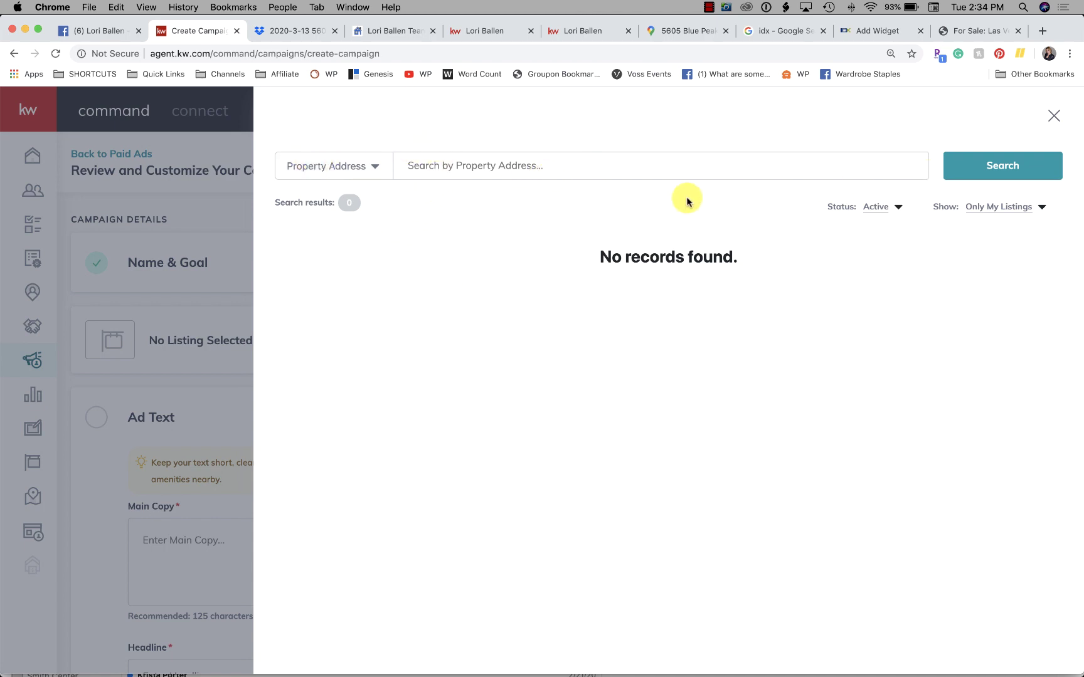
# Step: Switch the listing search to search by property address
pyautogui.click(308, 171)
pyautogui.click(349, 168)
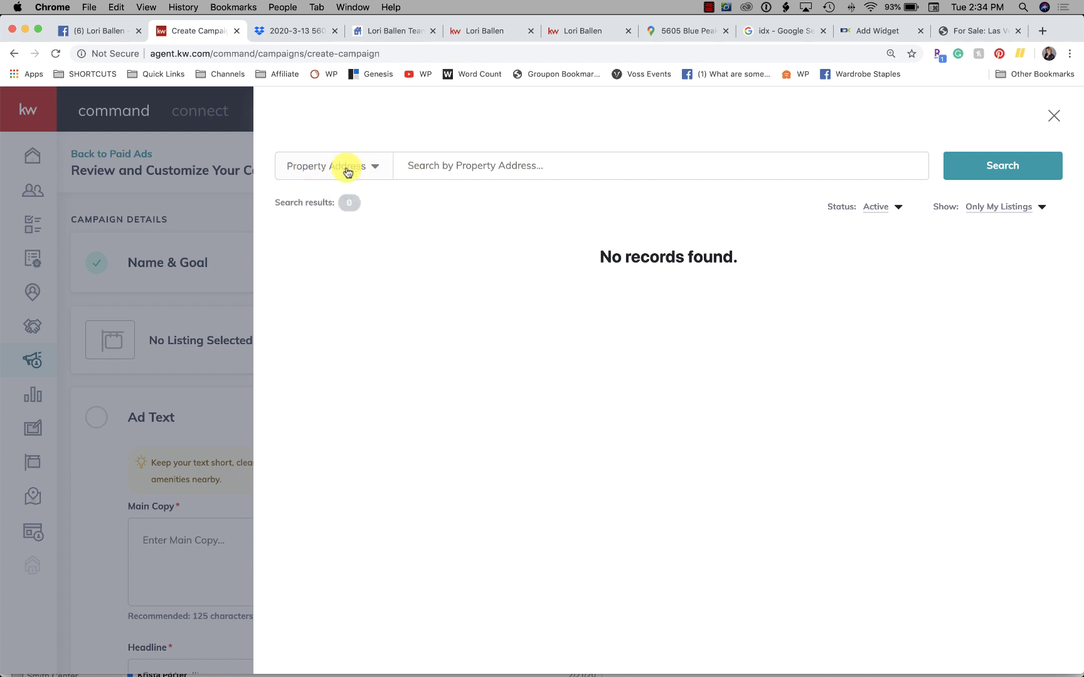
pyautogui.click(347, 171)
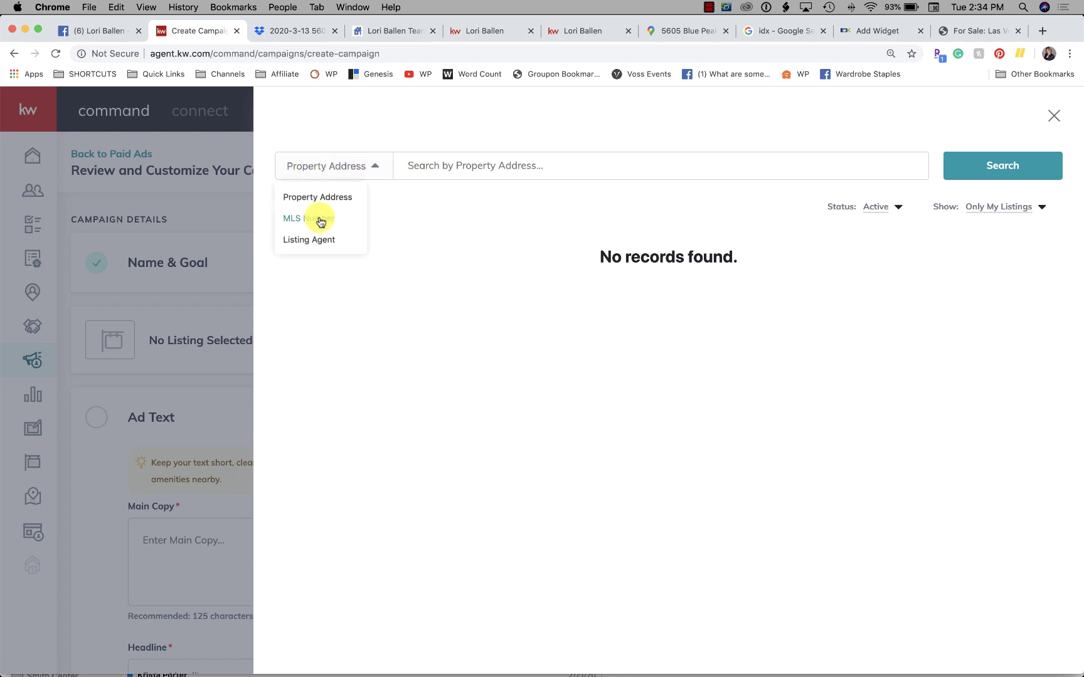
pyautogui.click(603, 155)
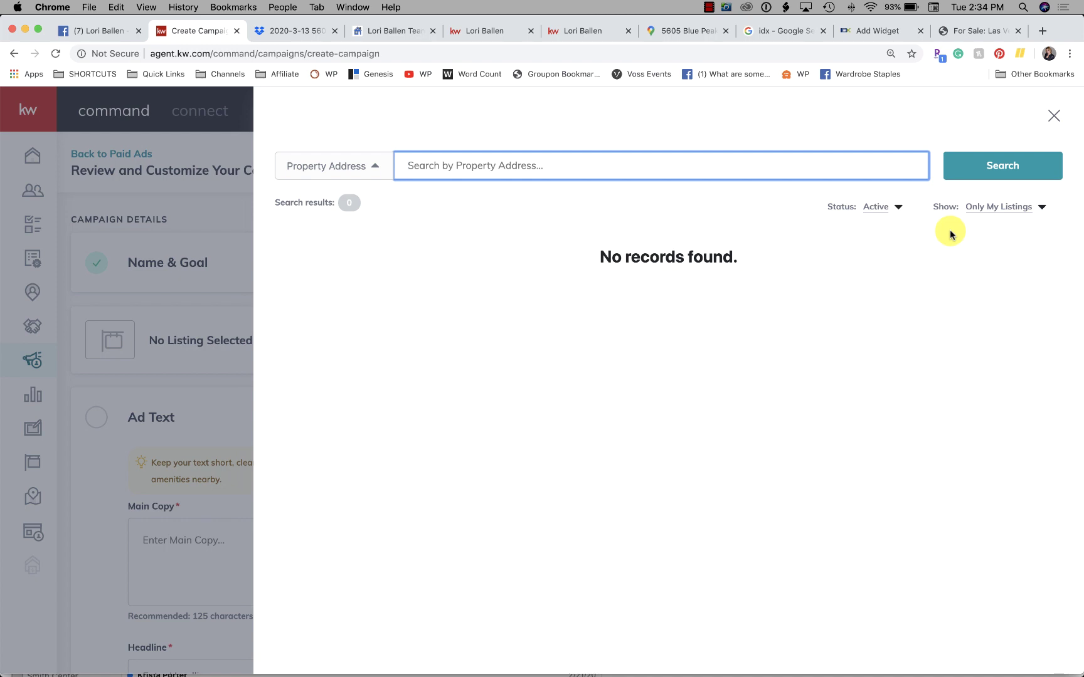
pyautogui.click(1011, 210)
pyautogui.click(982, 232)
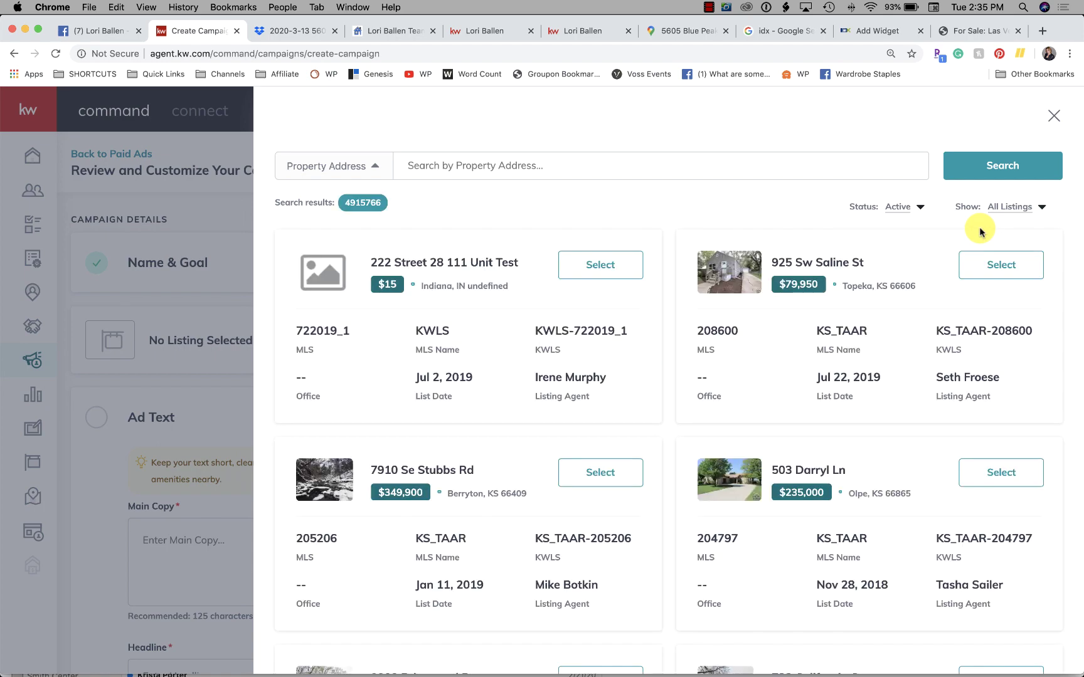
pyautogui.click(504, 166)
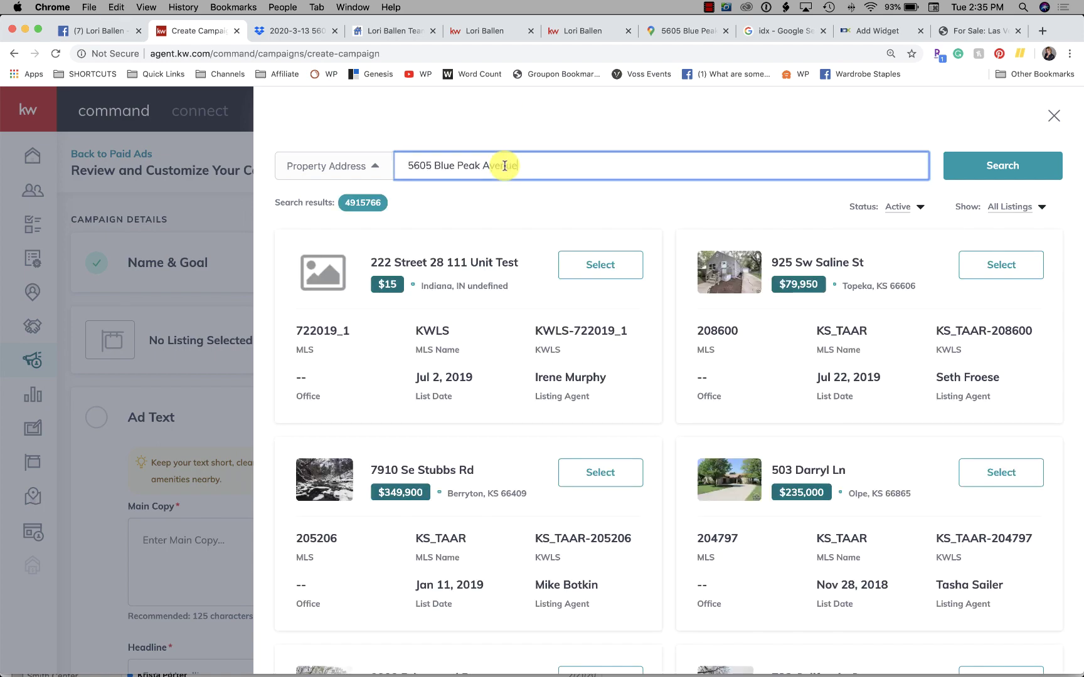
pyautogui.click(985, 172)
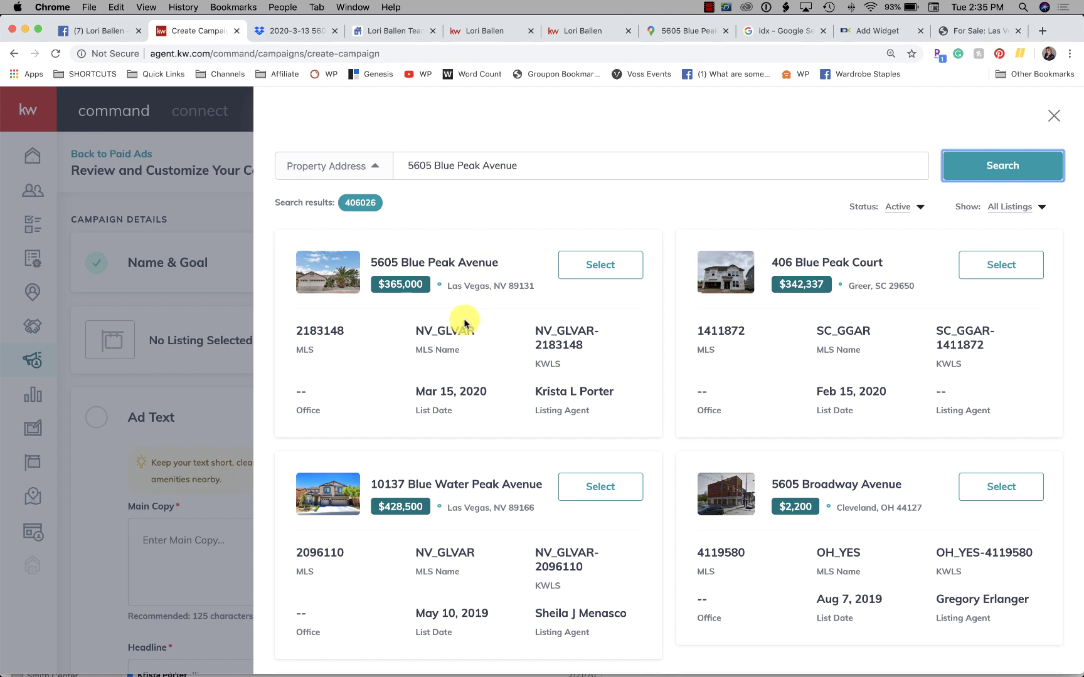
pyautogui.click(604, 266)
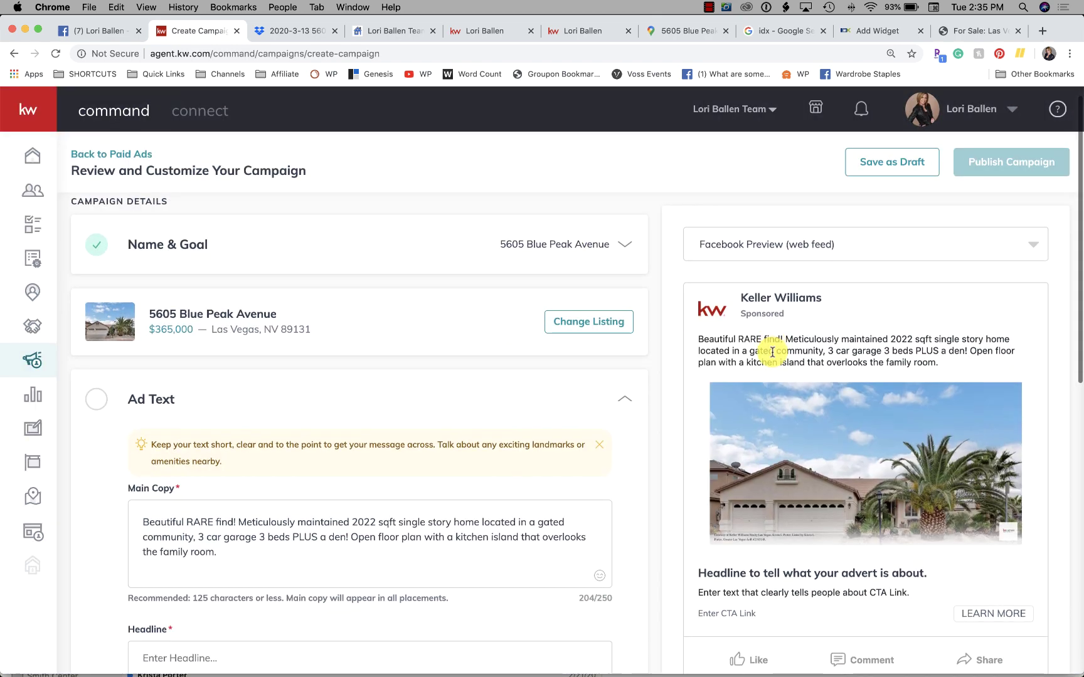
# Step: Change 'sqft' to 'sq ft' in the ad's main copy
pyautogui.scroll(-4, 769, 352)
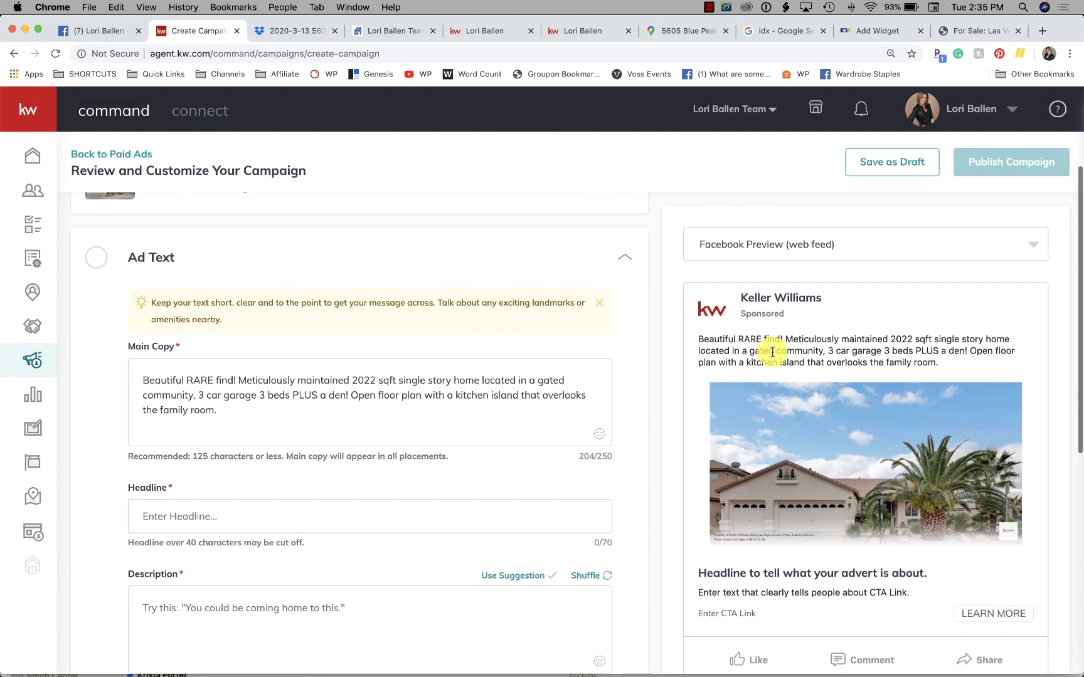
pyautogui.scroll(-4, 772, 353)
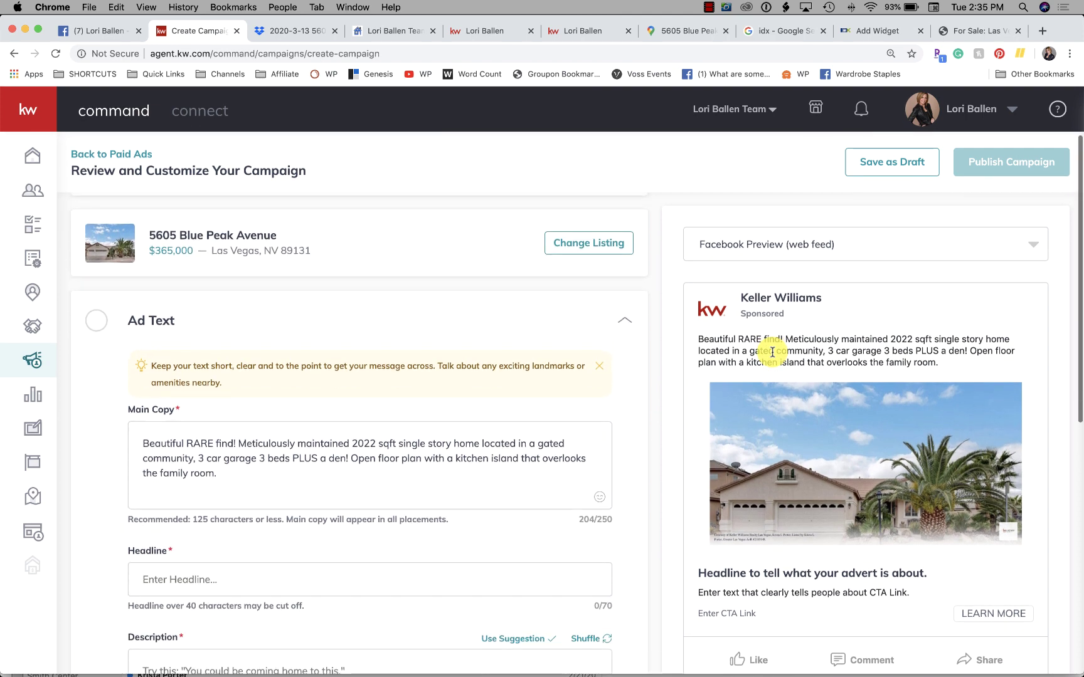
pyautogui.scroll(-2, 772, 353)
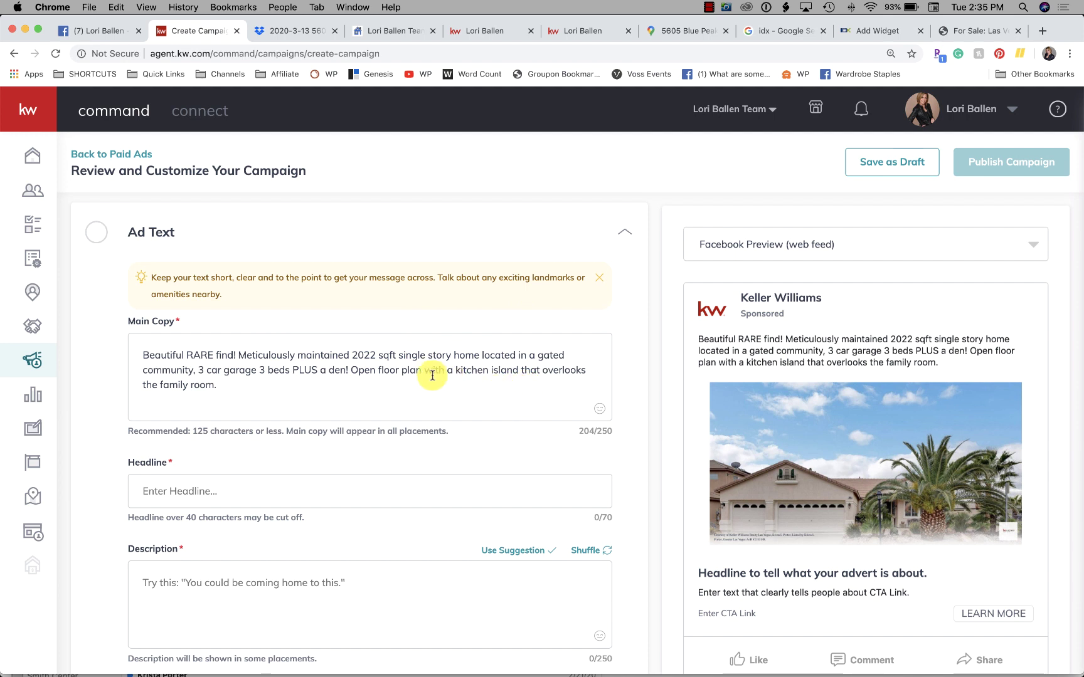
pyautogui.moveTo(223, 384); pyautogui.dragTo(121, 353)
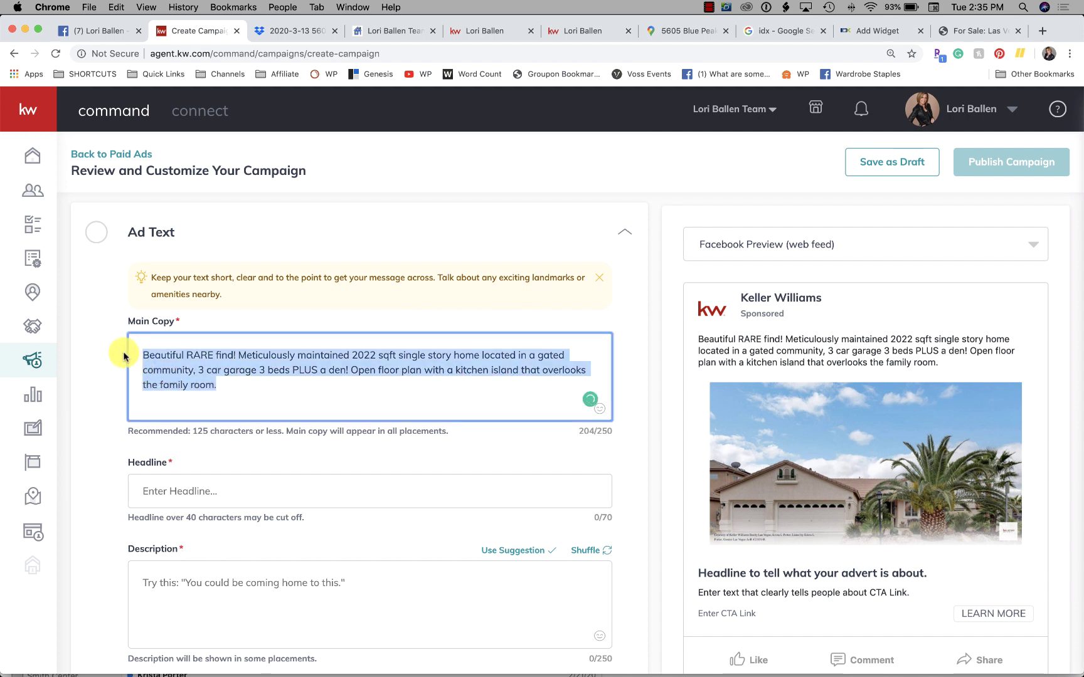
pyautogui.click(282, 379)
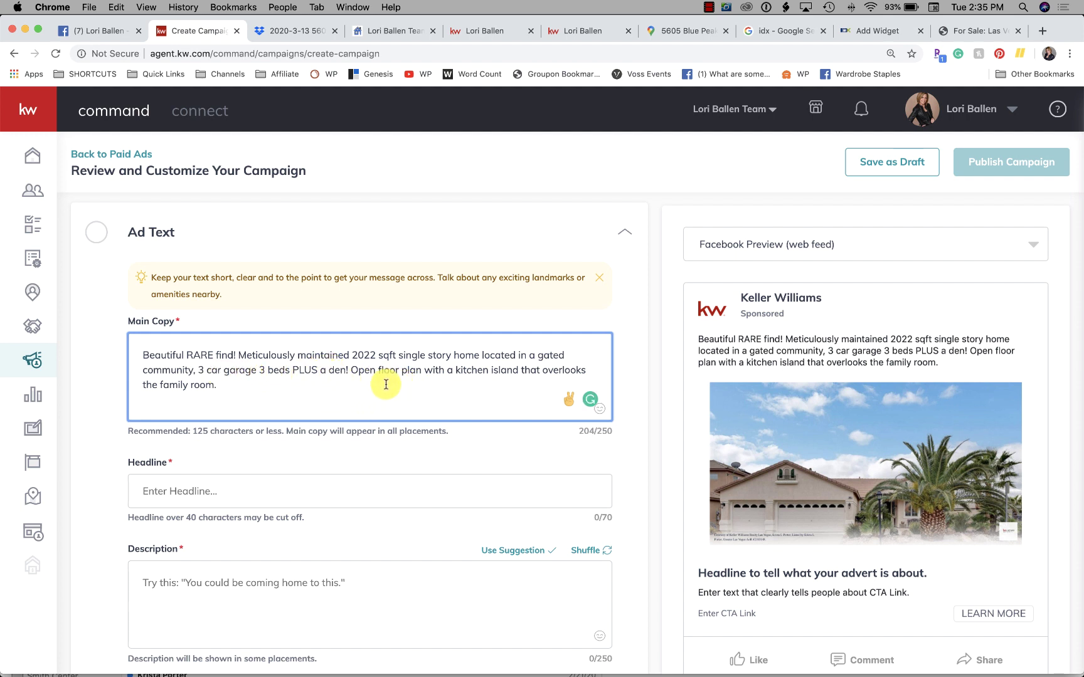
pyautogui.click(388, 356)
pyautogui.scroll(-3, 387, 356)
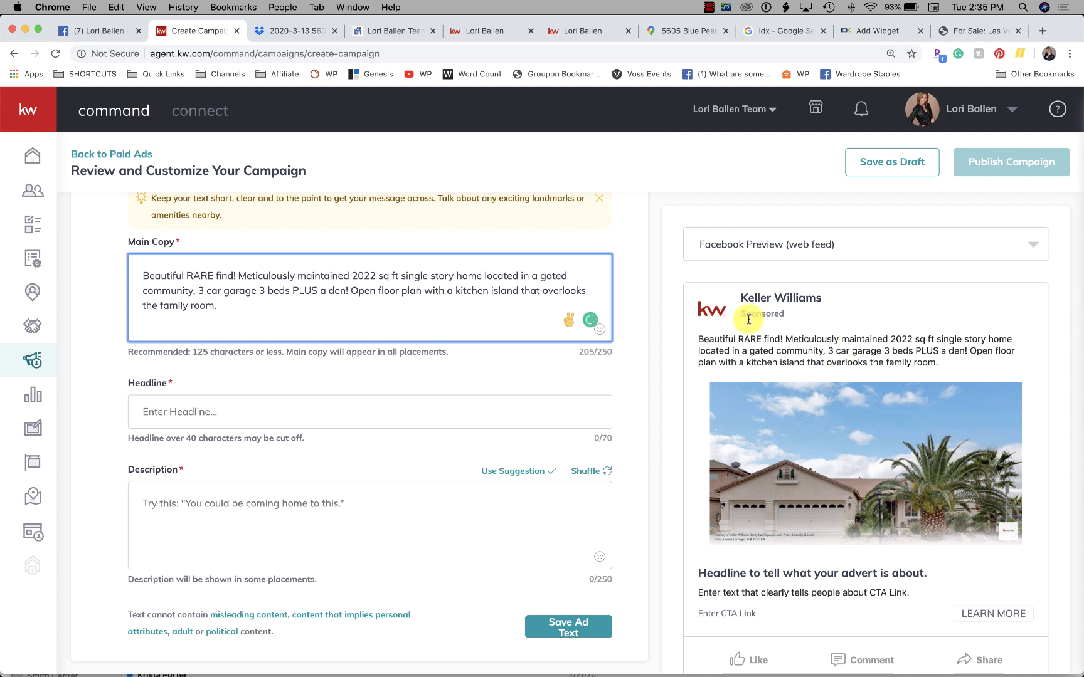
pyautogui.click(340, 409)
# Step: Switch the ad preview to Facebook Preview (mobile)
pyautogui.scroll(-3, 809, 514)
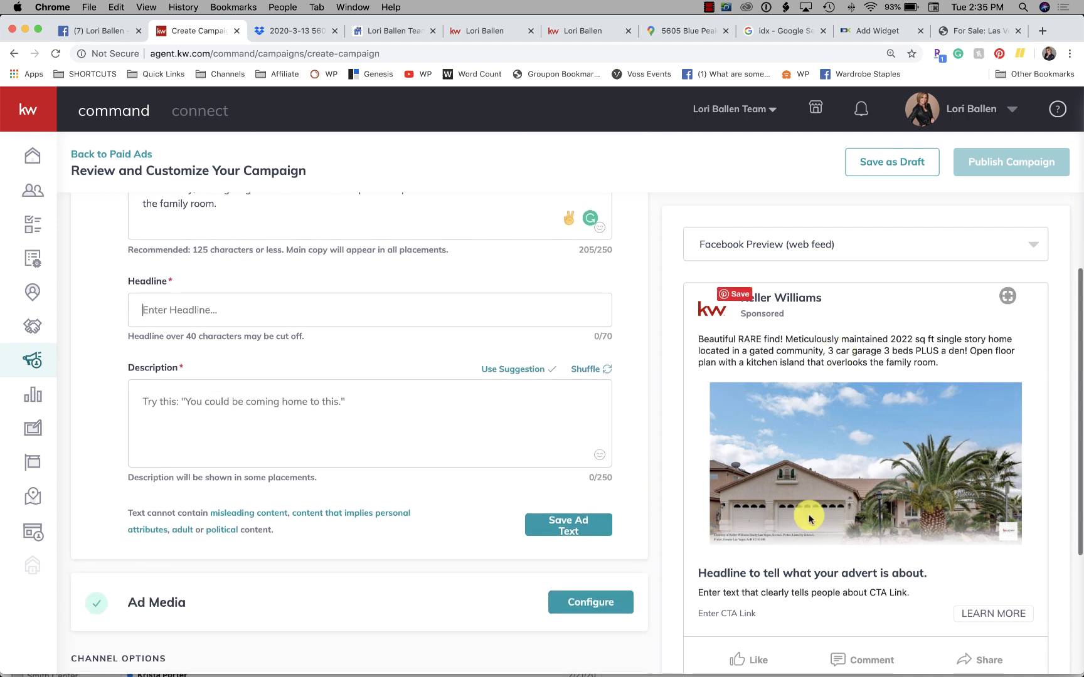
pyautogui.scroll(2, 809, 518)
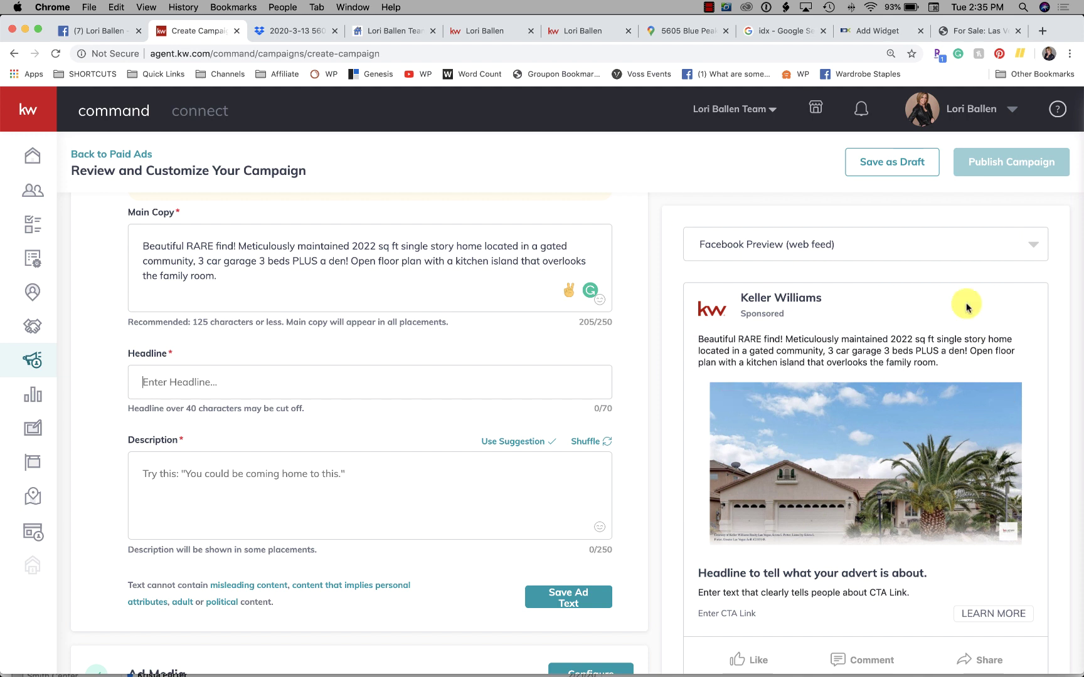
pyautogui.click(795, 249)
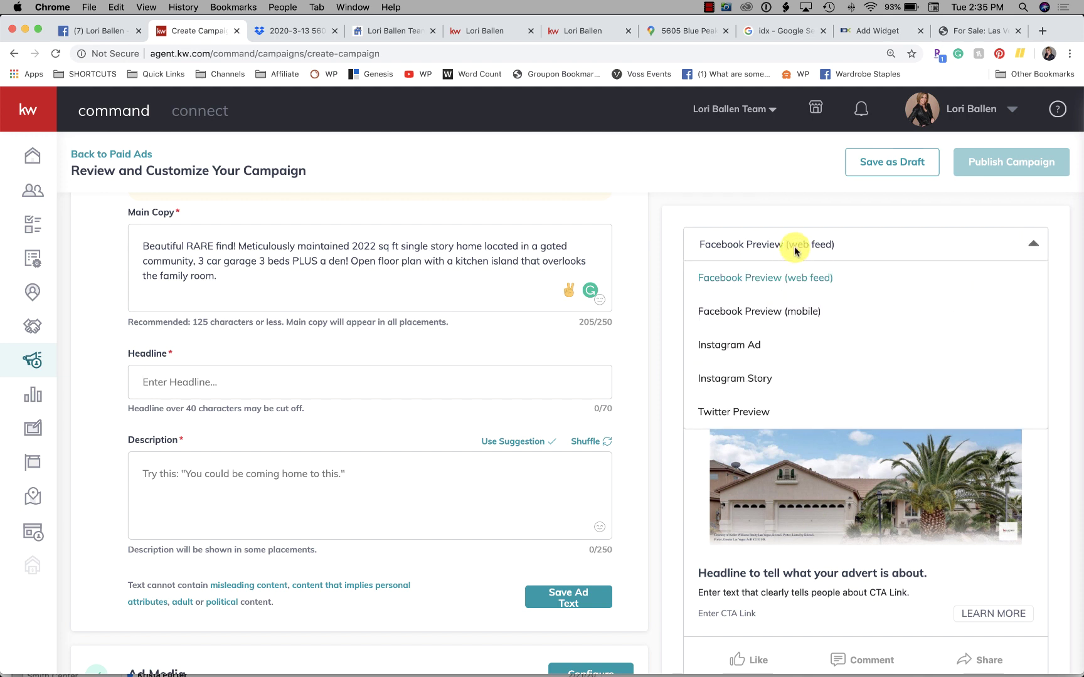
pyautogui.click(761, 313)
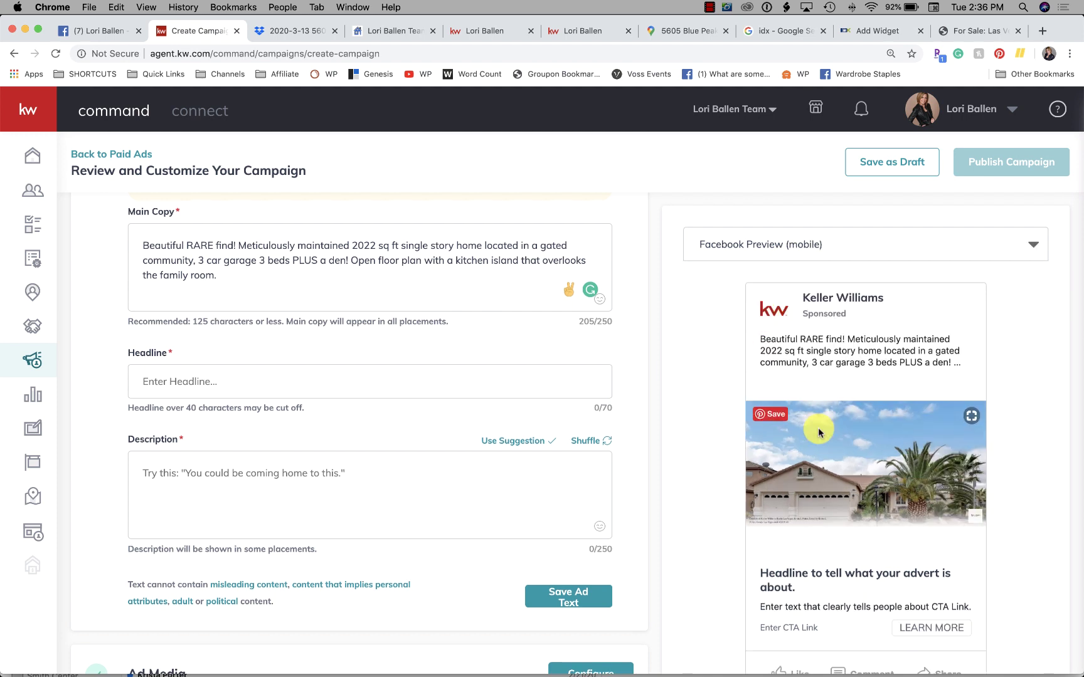
# Step: Select the open floor plan sentence in the main copy for editing
pyautogui.scroll(-2, 815, 432)
pyautogui.scroll(2, 752, 432)
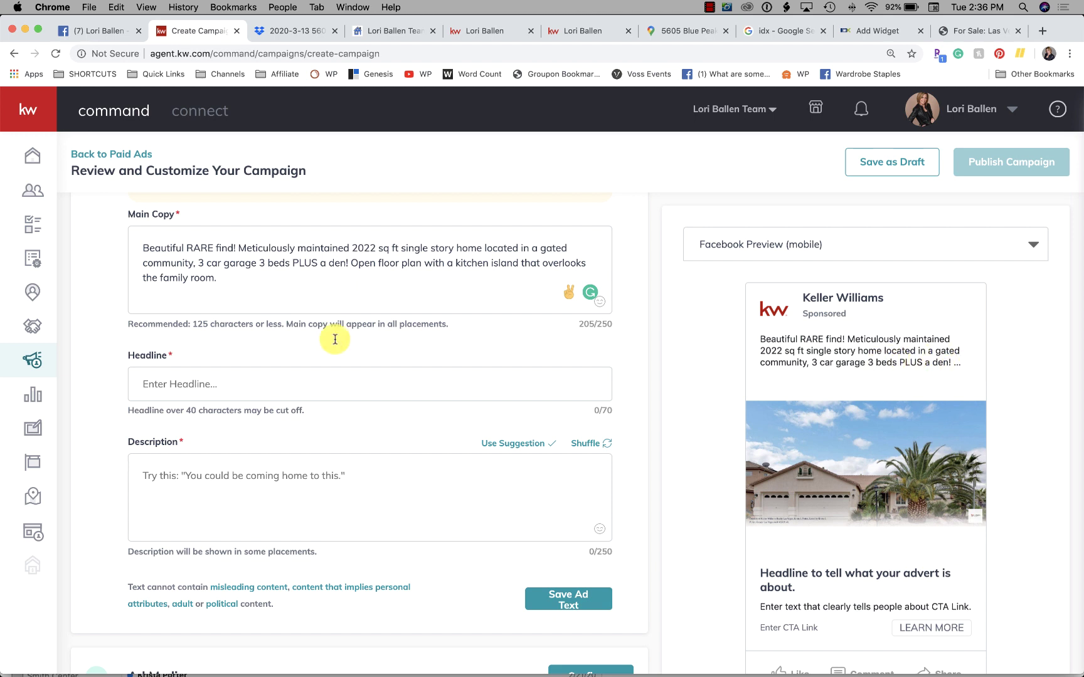
pyautogui.click(368, 263)
pyautogui.moveTo(354, 262)
pyautogui.mouseDown()
pyautogui.moveTo(528, 266)
pyautogui.moveTo(337, 271)
pyautogui.mouseUp()
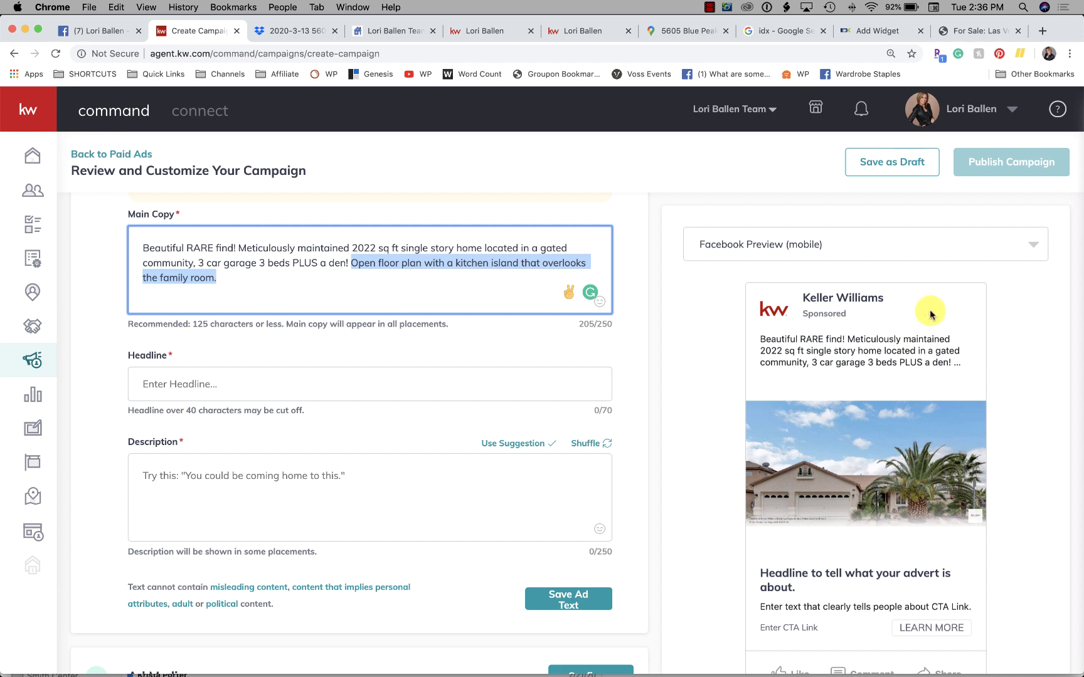
pyautogui.press('BackSpace')
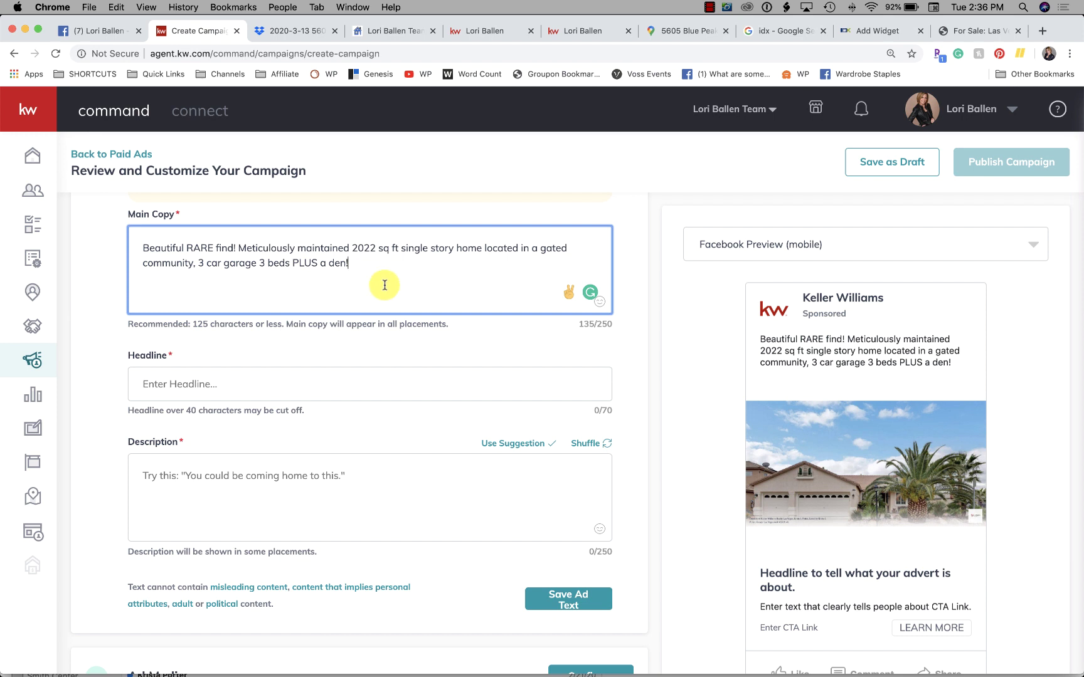
pyautogui.scroll(-2, 385, 285)
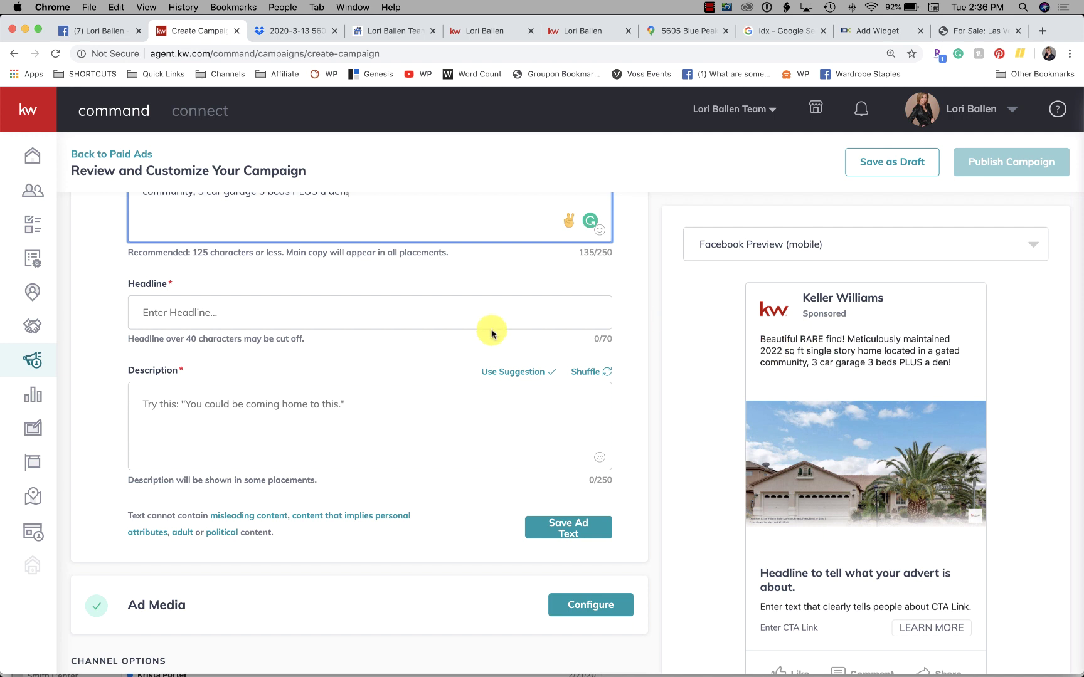
pyautogui.scroll(3, 491, 332)
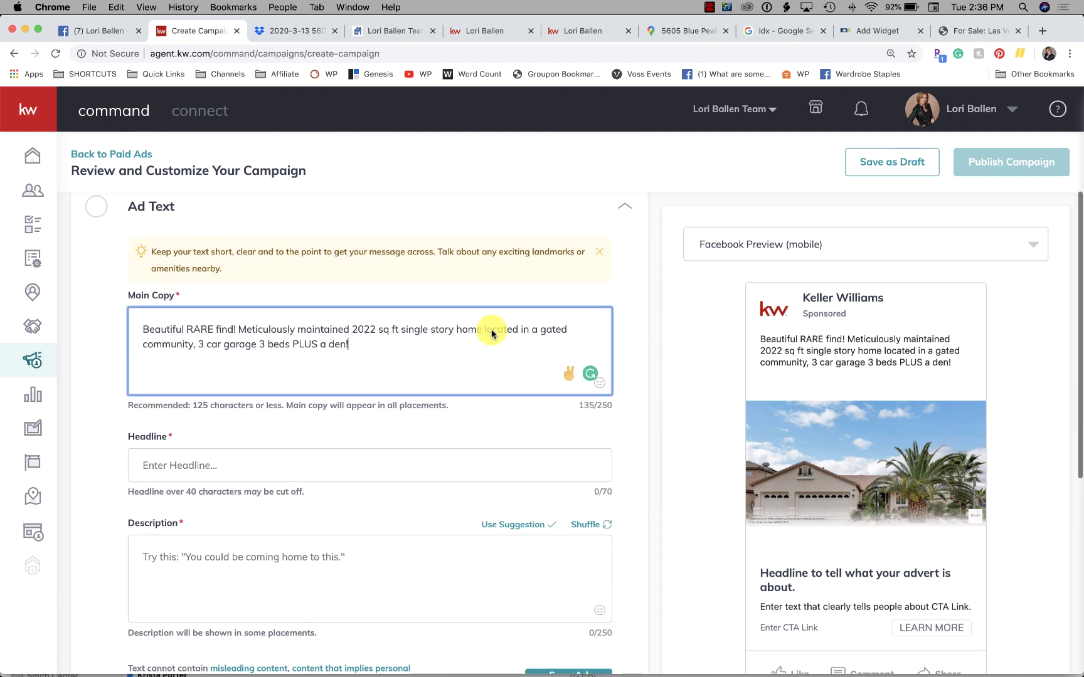
pyautogui.scroll(-2, 491, 331)
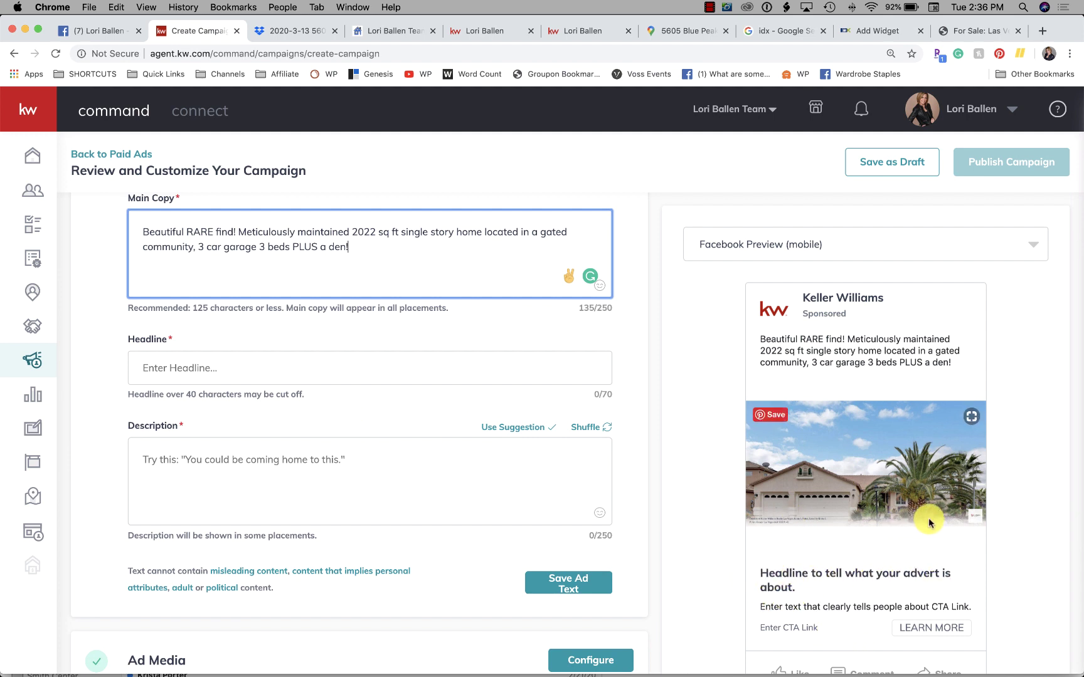
pyautogui.click(215, 363)
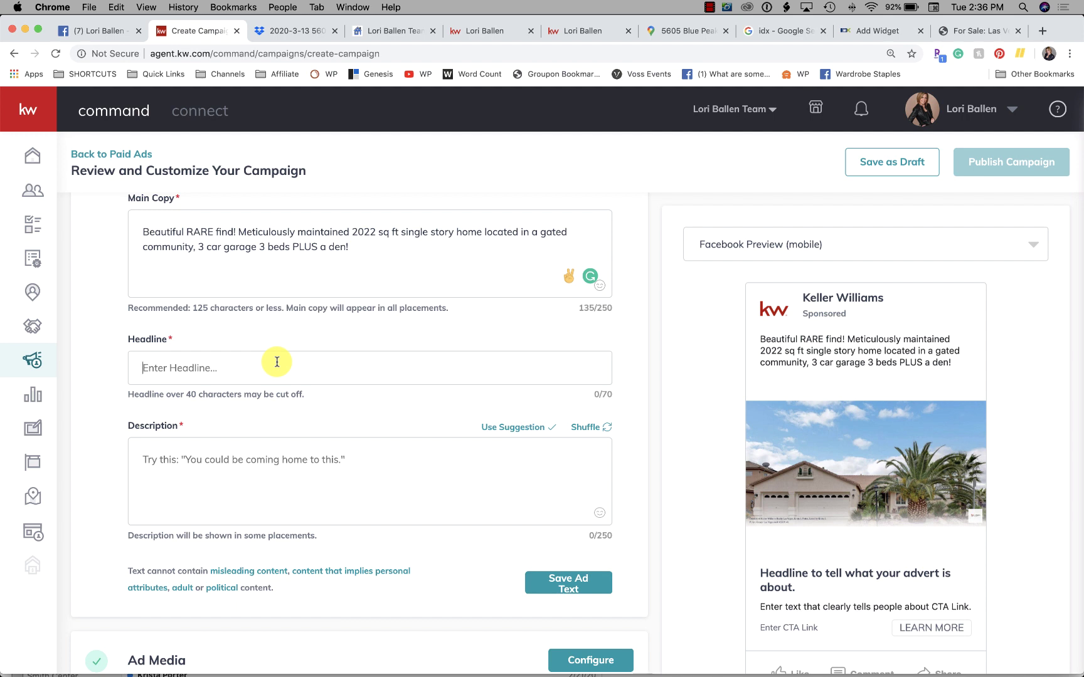
# Step: Enter headline 'Elkhorn Springs Home For Sale' and description 'See Price, Pics, Details', then check the preview
pyautogui.write('Elkhorn Springs')
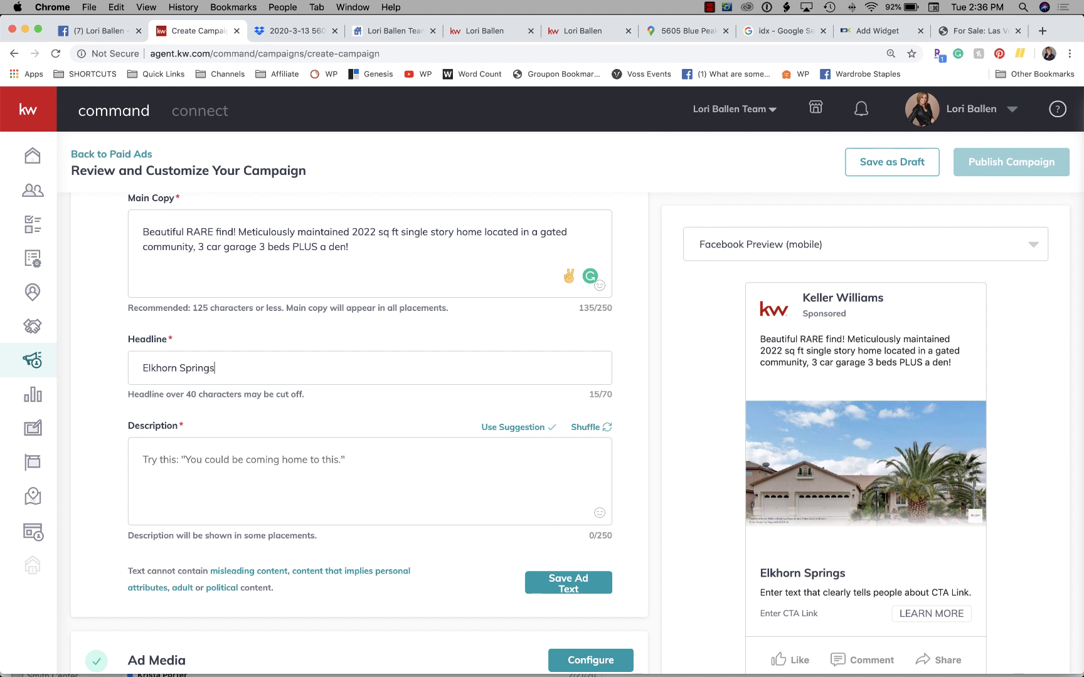
pyautogui.write(' Home For Sa')
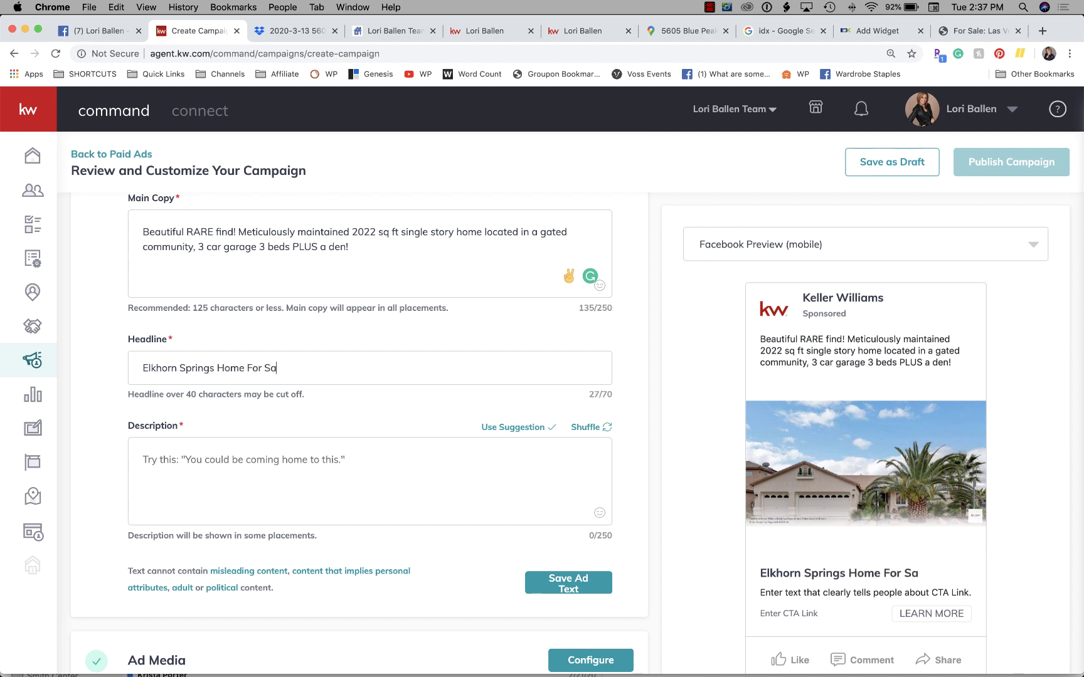
pyautogui.write('le')
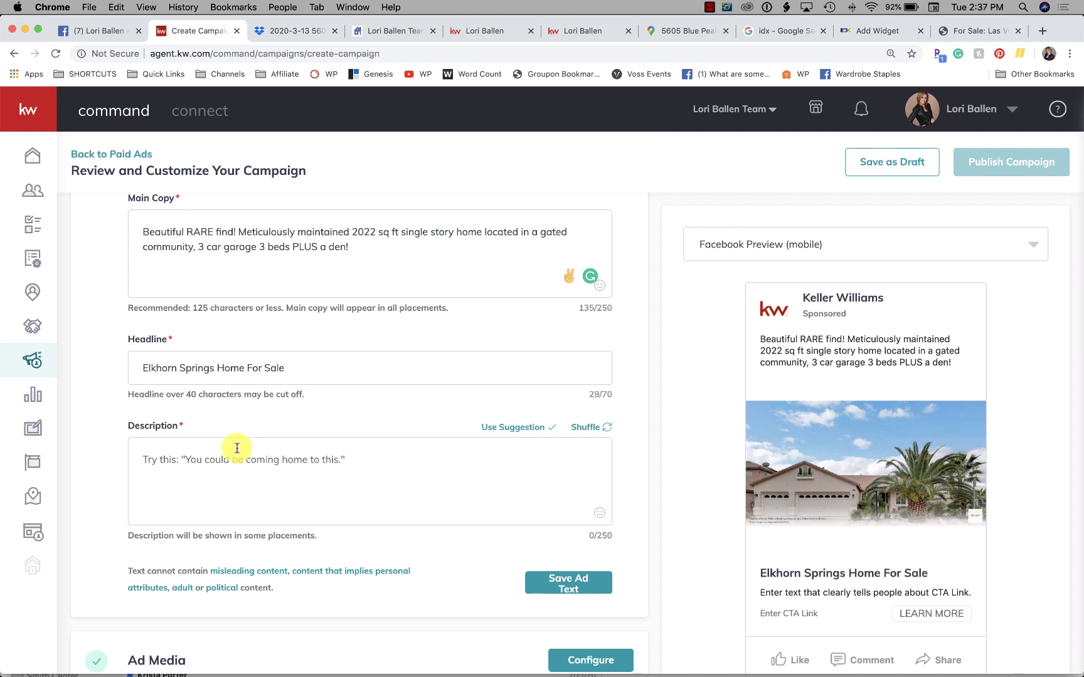
pyautogui.click(237, 447)
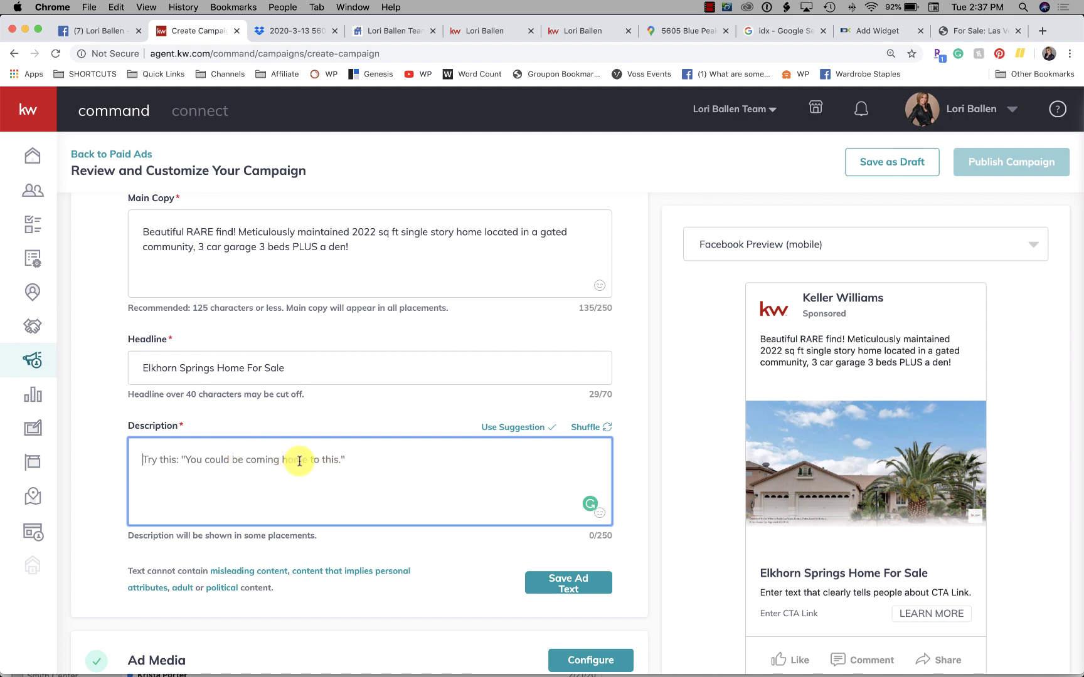
pyautogui.write('See Price, Pics, Details')
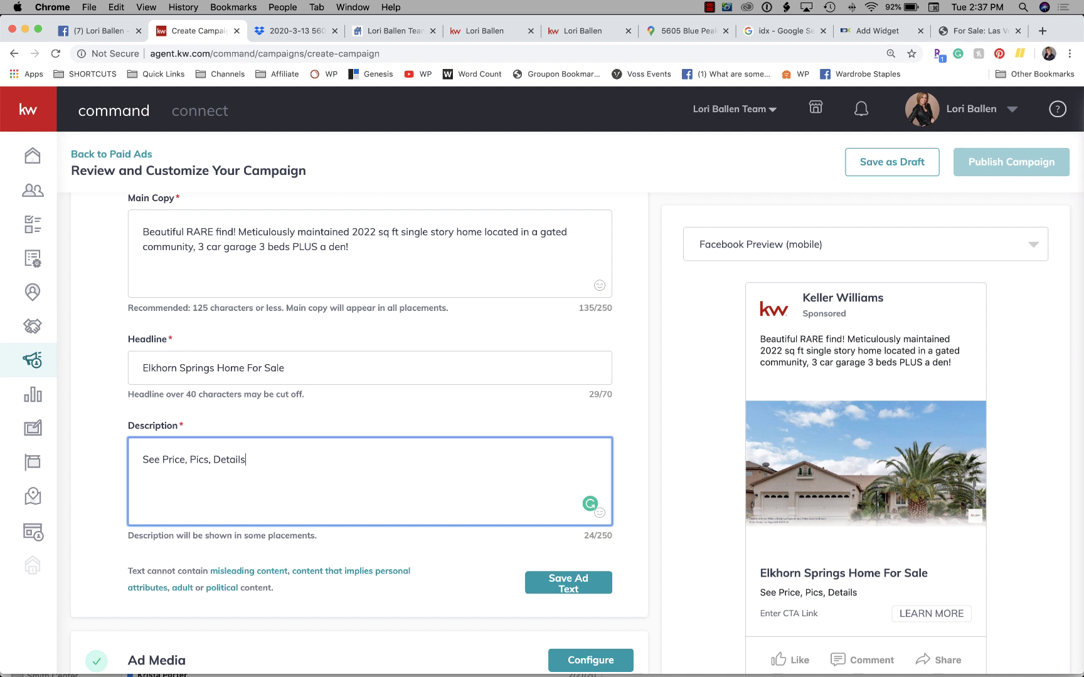
pyautogui.scroll(-3, 291, 302)
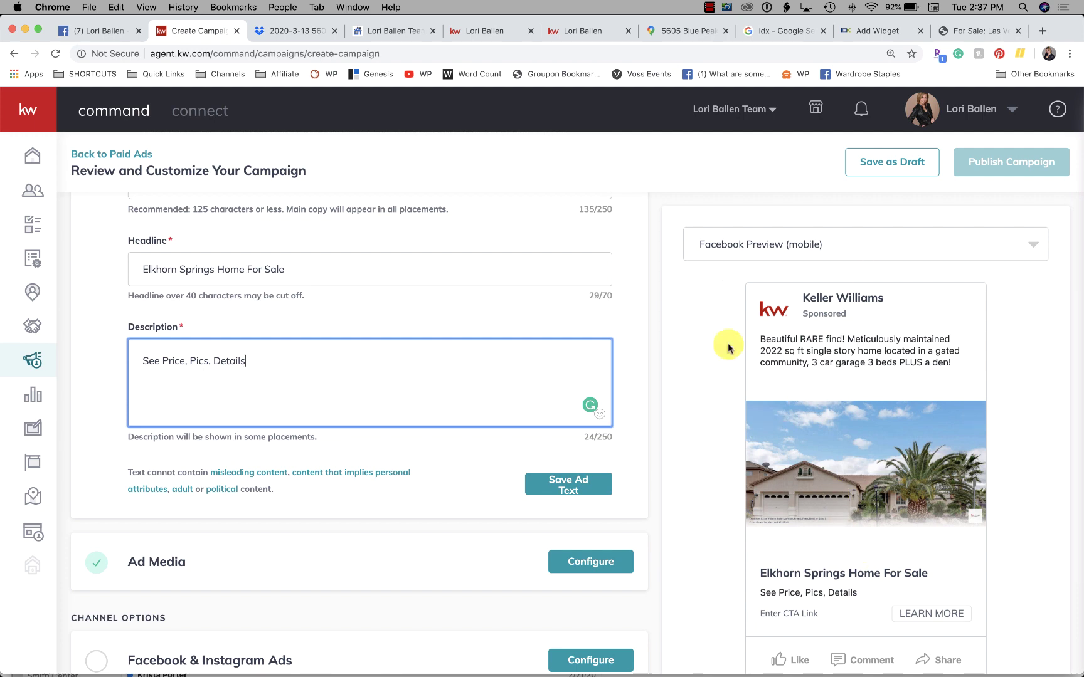
pyautogui.scroll(-6, 282, 406)
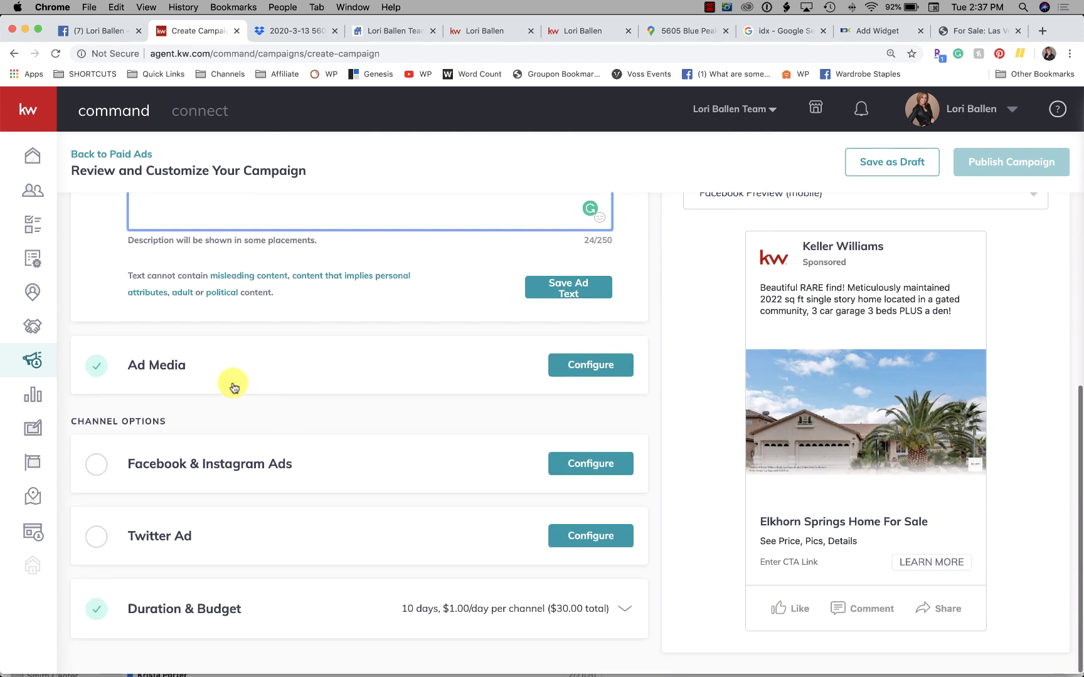
# Step: Open Ad Media settings and review the listing photo, DBA logo 1584480859017.png and Right position
pyautogui.click(596, 371)
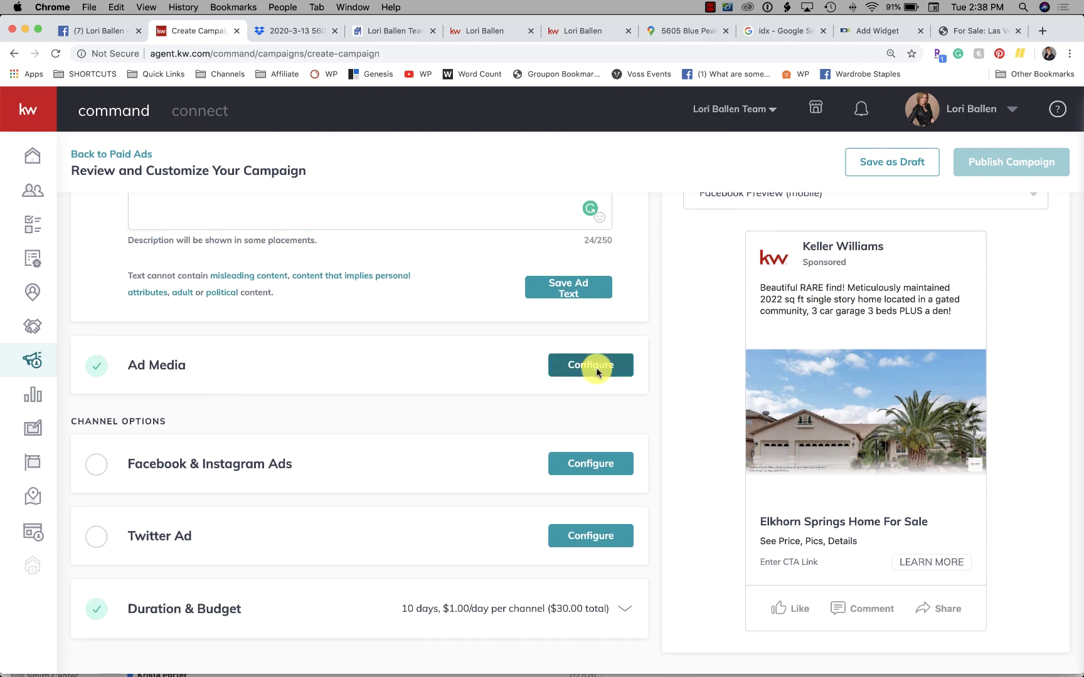
pyautogui.scroll(6, 368, 318)
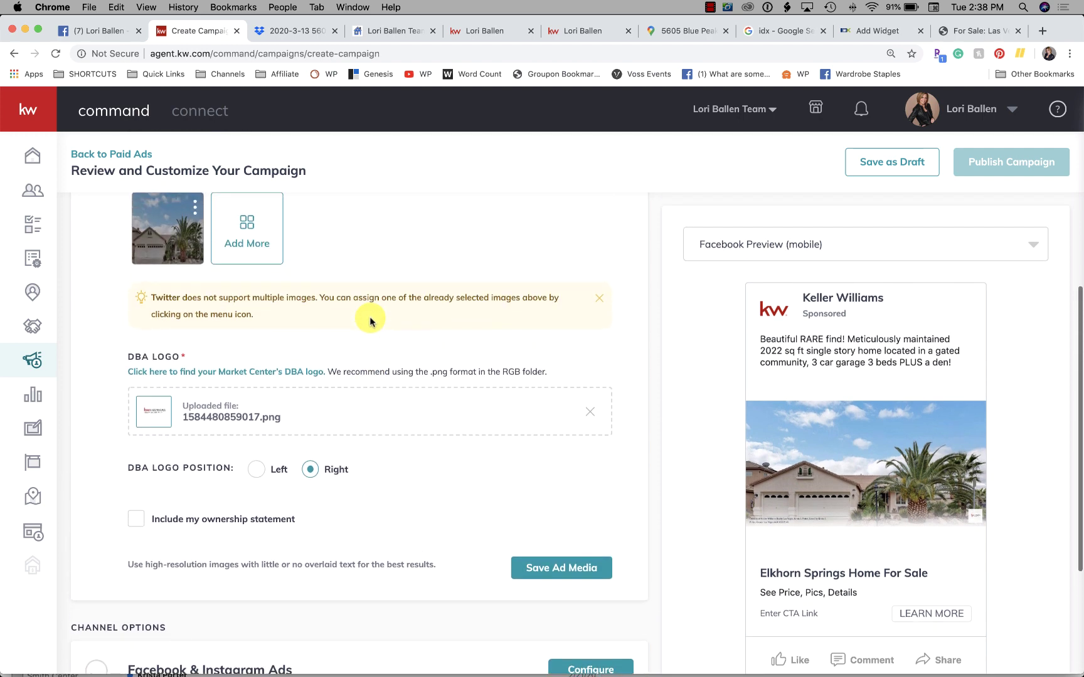
pyautogui.scroll(3, 369, 319)
pyautogui.scroll(5, 236, 351)
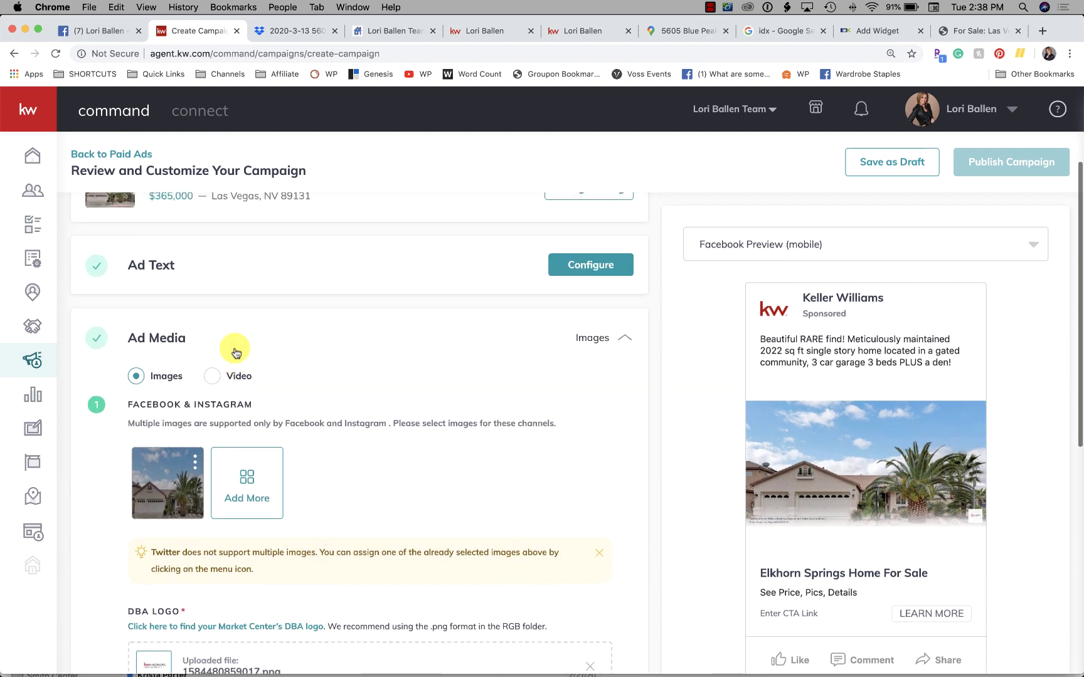
pyautogui.scroll(-3, 232, 355)
pyautogui.moveTo(160, 354)
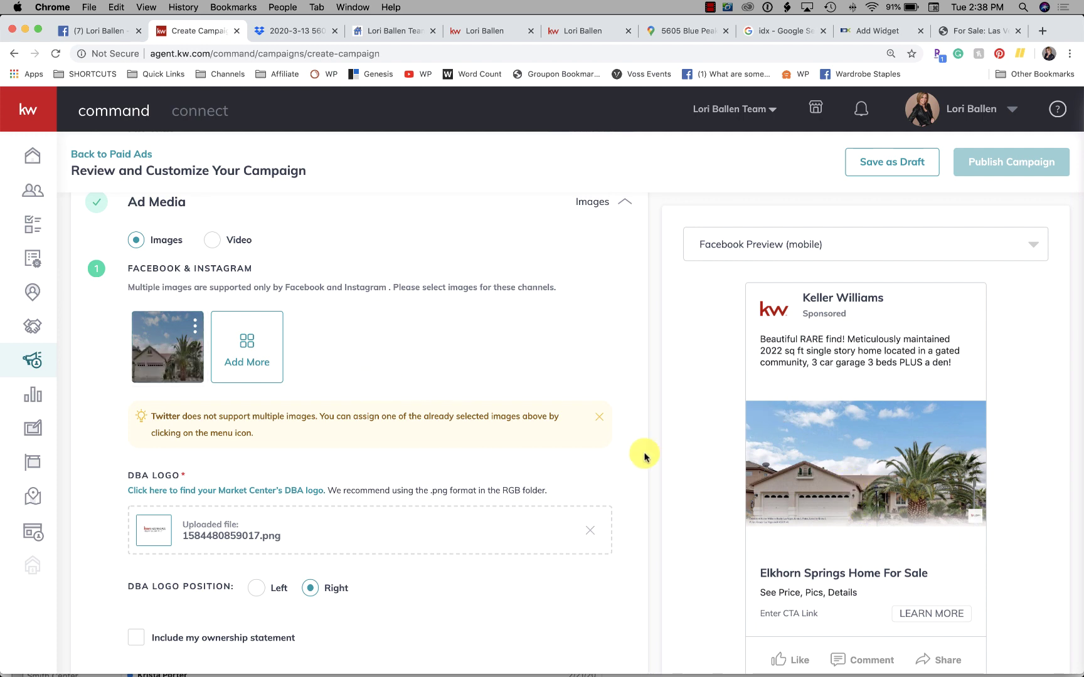
pyautogui.scroll(-5, 644, 458)
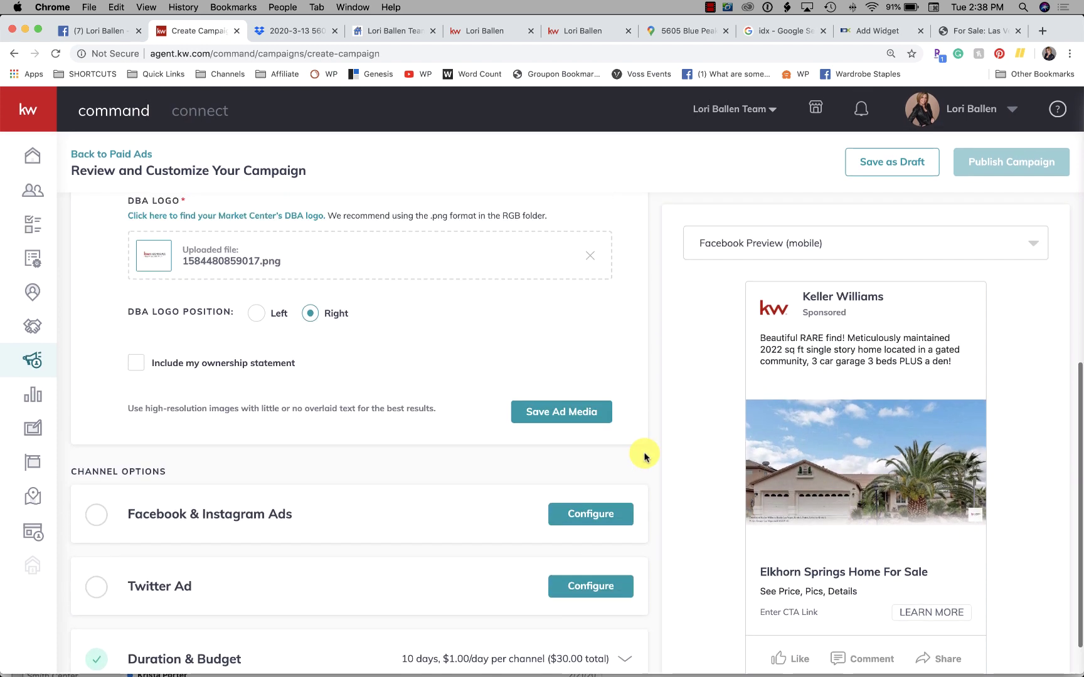
pyautogui.scroll(4, 644, 457)
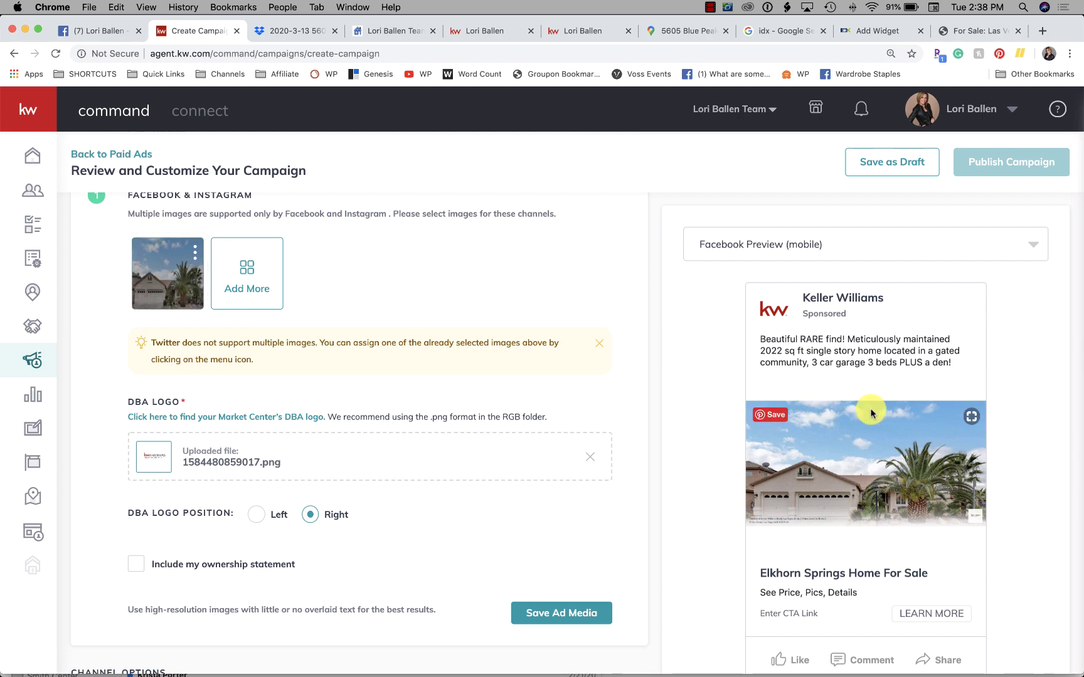
pyautogui.click(247, 270)
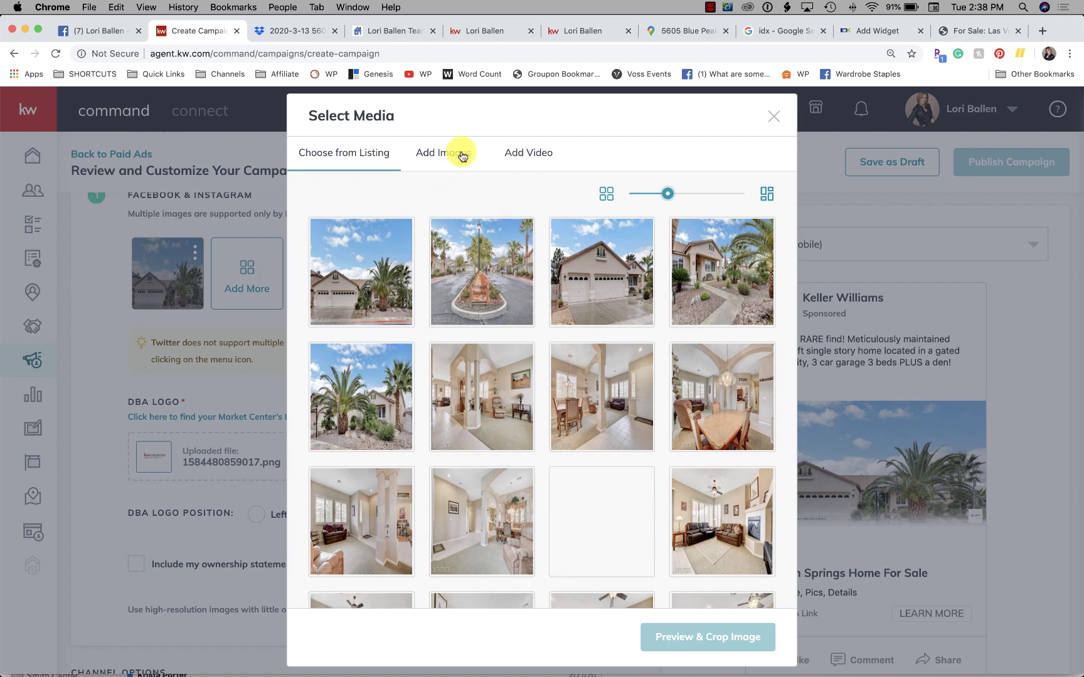
pyautogui.click(772, 117)
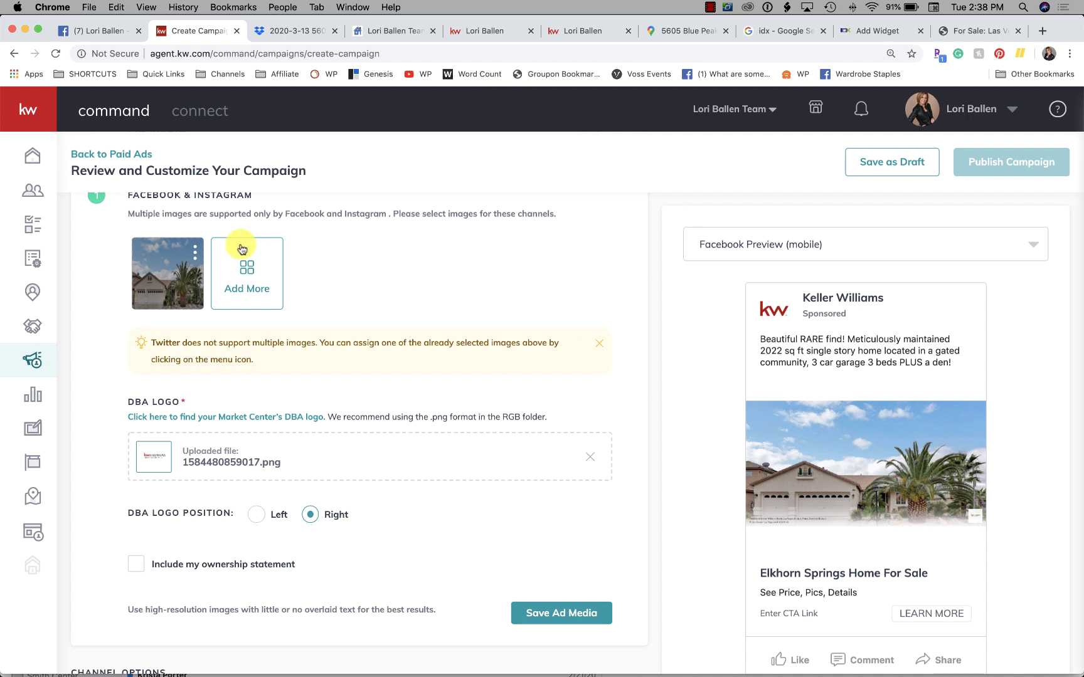
pyautogui.scroll(-2, 871, 502)
pyautogui.scroll(4, 881, 511)
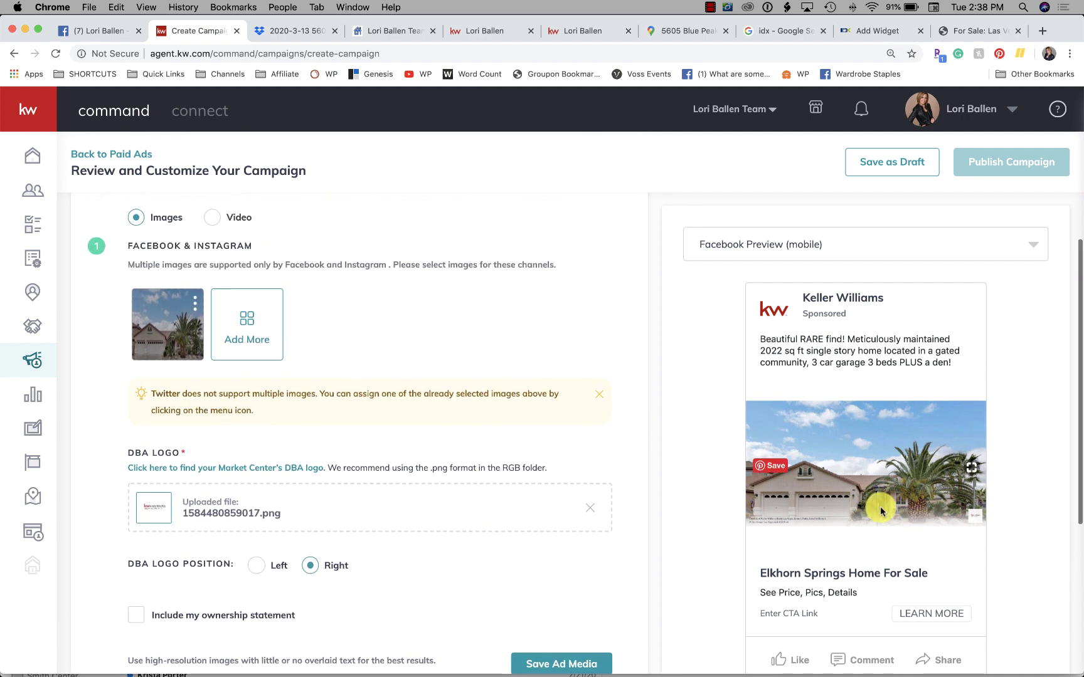
pyautogui.scroll(3, 880, 511)
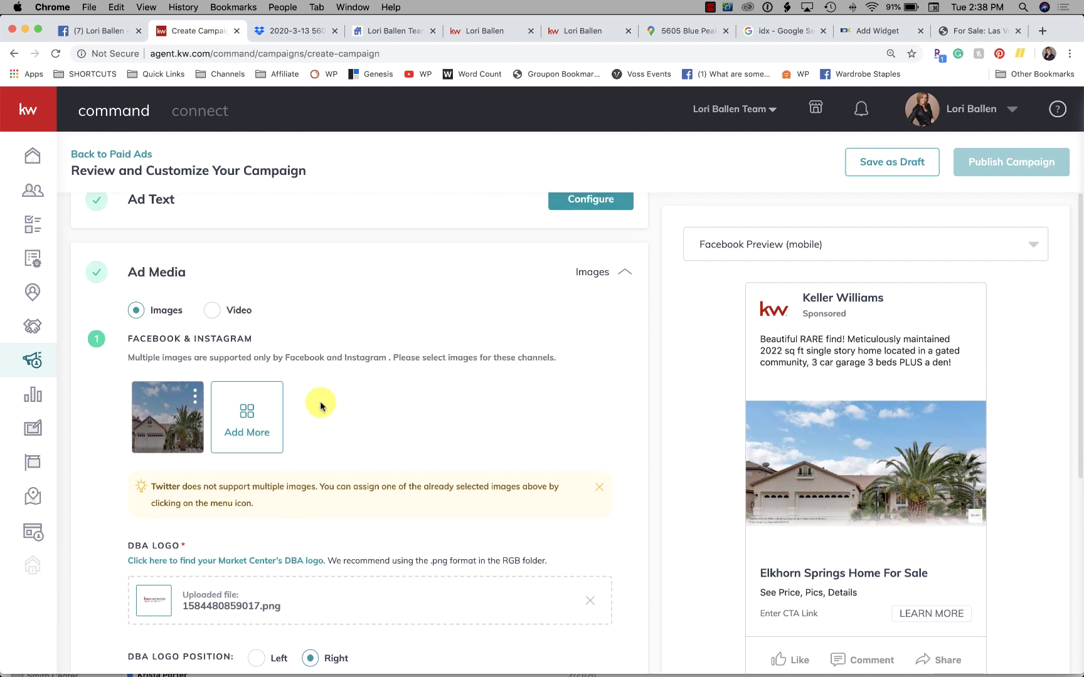
pyautogui.scroll(-1, 320, 406)
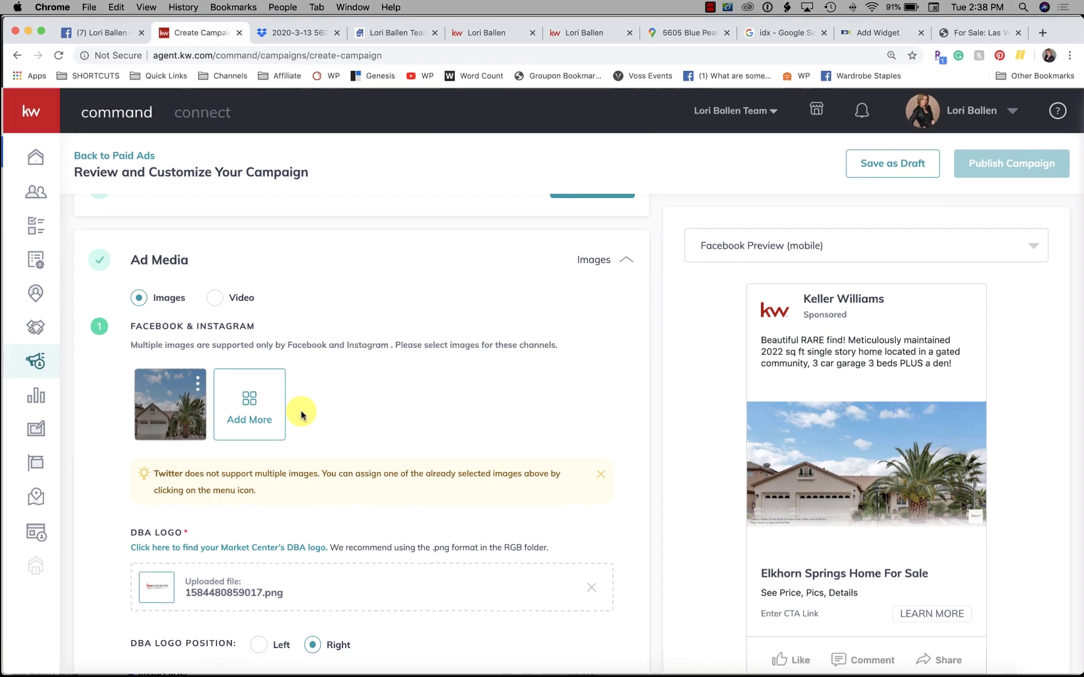
pyautogui.scroll(-1, 301, 415)
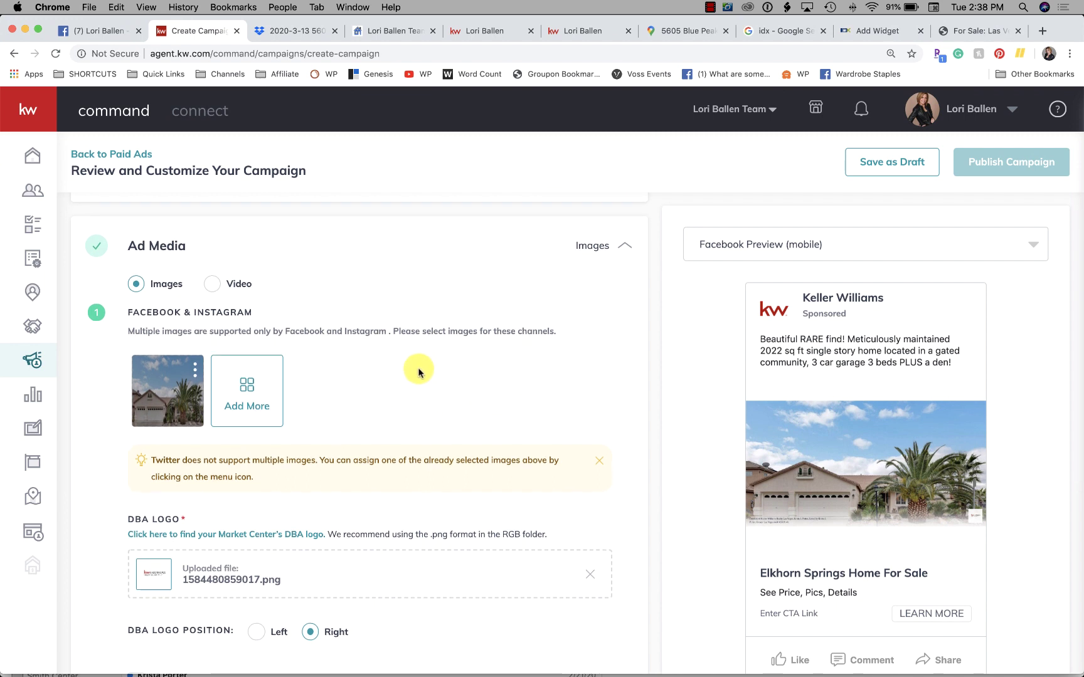
pyautogui.scroll(-2, 417, 371)
pyautogui.scroll(-2, 419, 371)
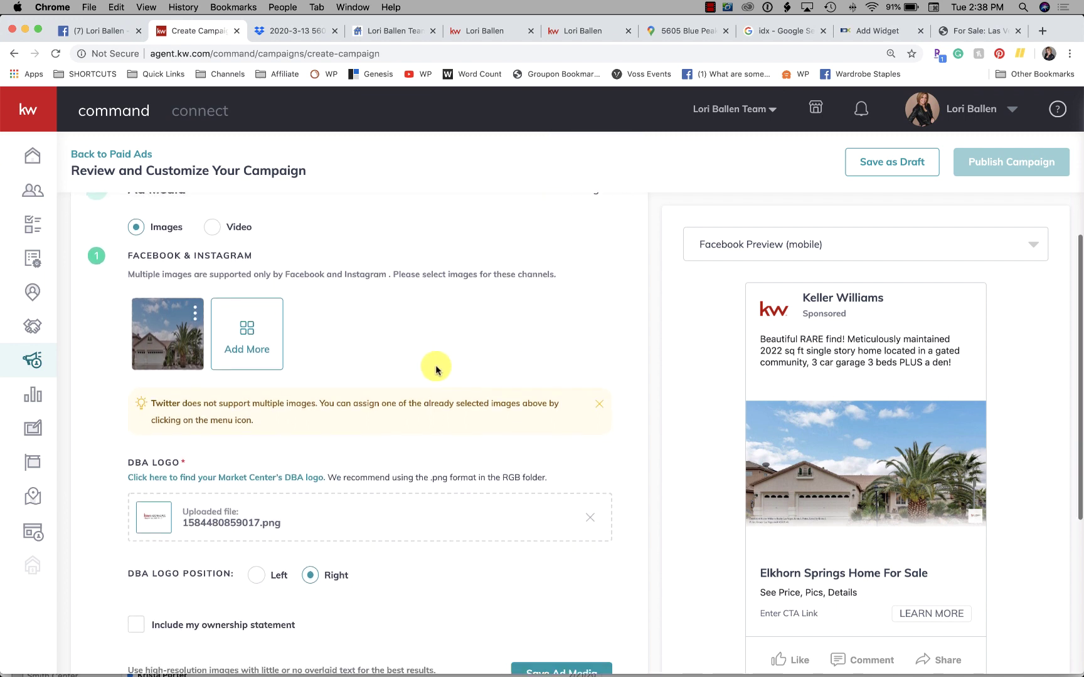
pyautogui.scroll(-7, 547, 455)
pyautogui.scroll(3, 546, 456)
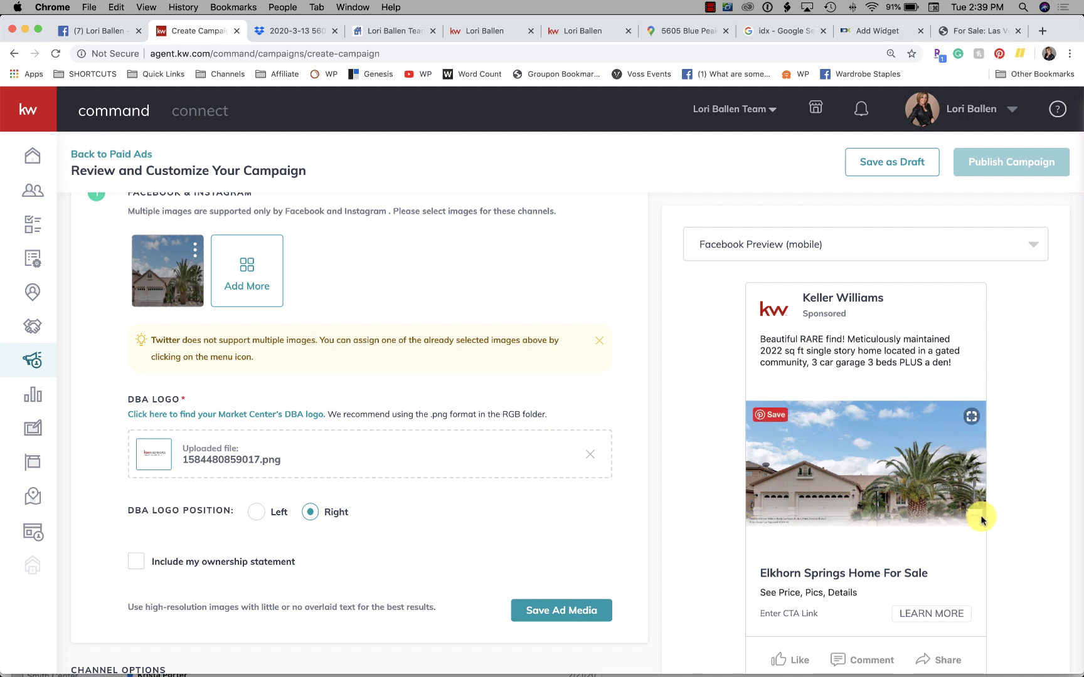
# Step: Keep the DBA logo on the Right and apply ownership statement 'Each office is independently owned and operated.'
pyautogui.scroll(-2, 455, 447)
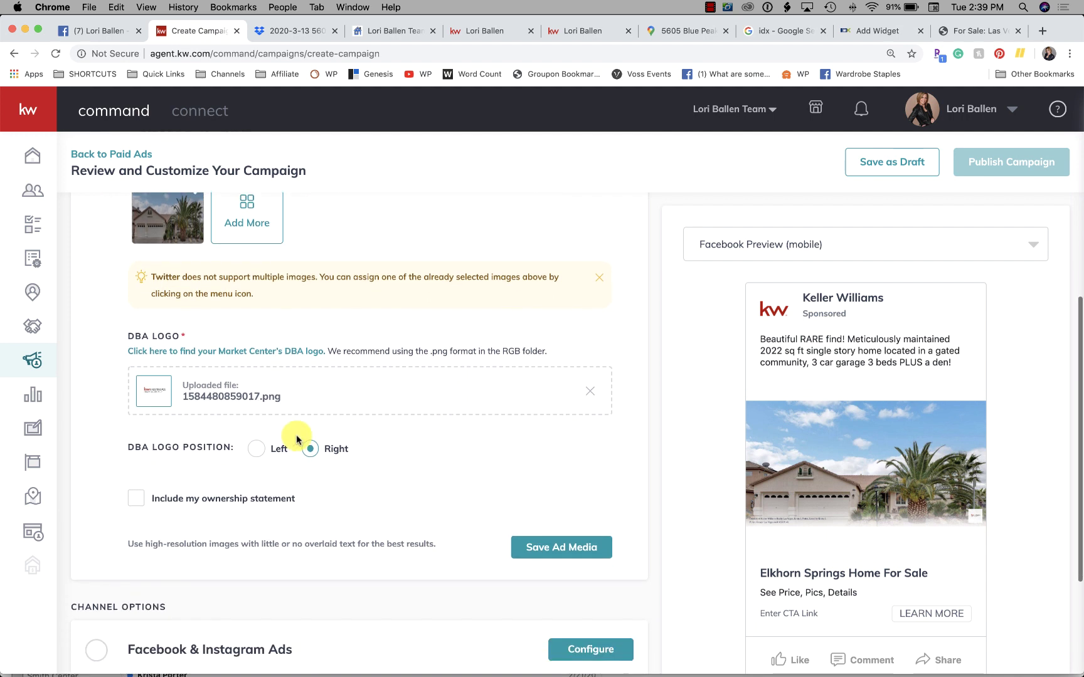
pyautogui.click(254, 449)
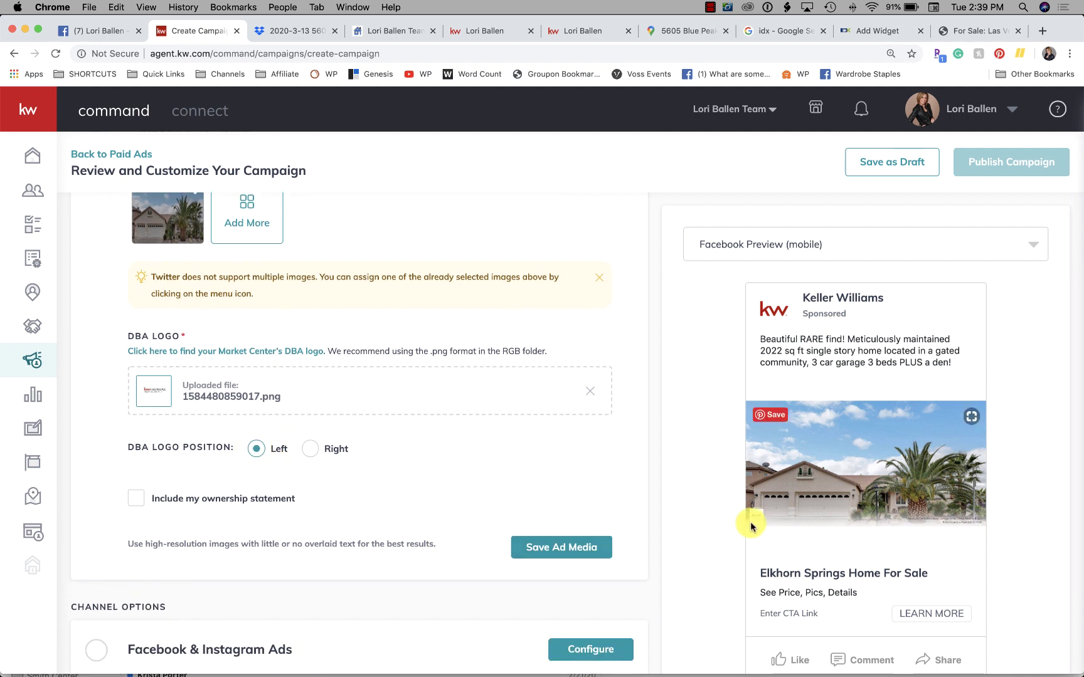
pyautogui.click(310, 449)
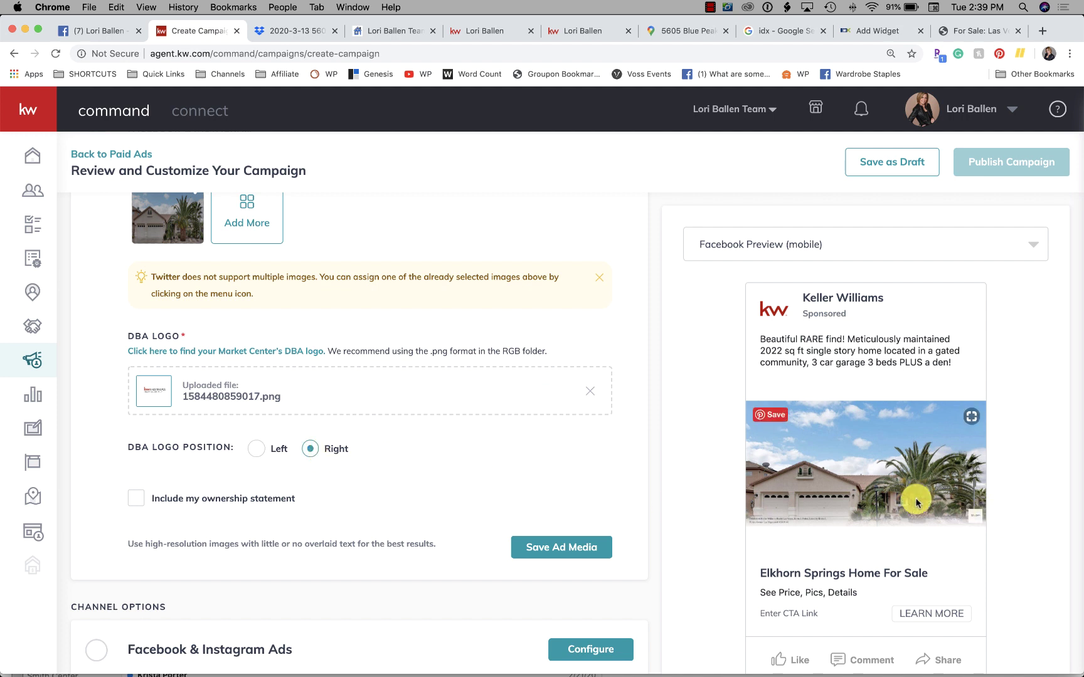
pyautogui.scroll(-2, 345, 414)
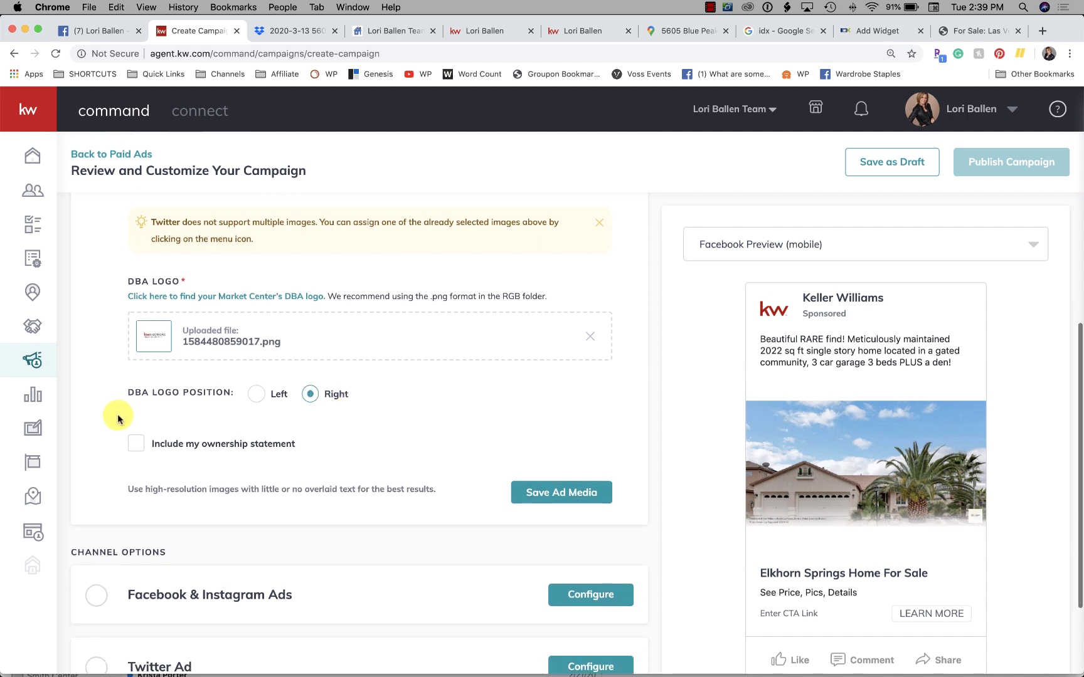
pyautogui.click(142, 445)
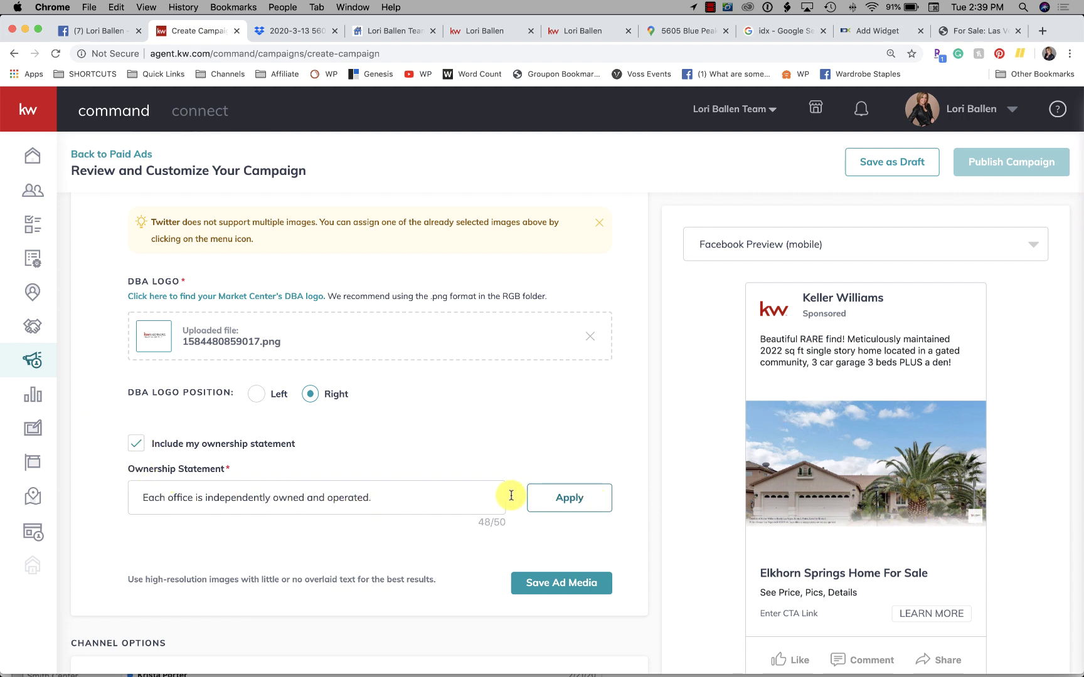
pyautogui.click(570, 503)
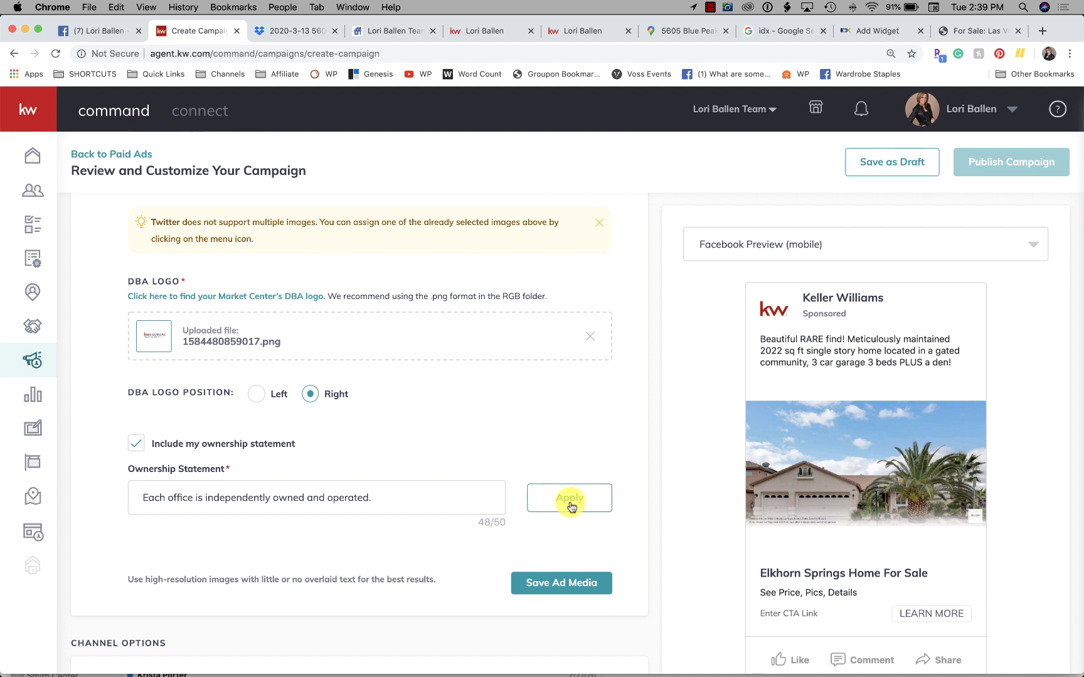
# Step: Scroll back up to Ad Media and open the house photo's three-dot options menu
pyautogui.scroll(-4, 431, 467)
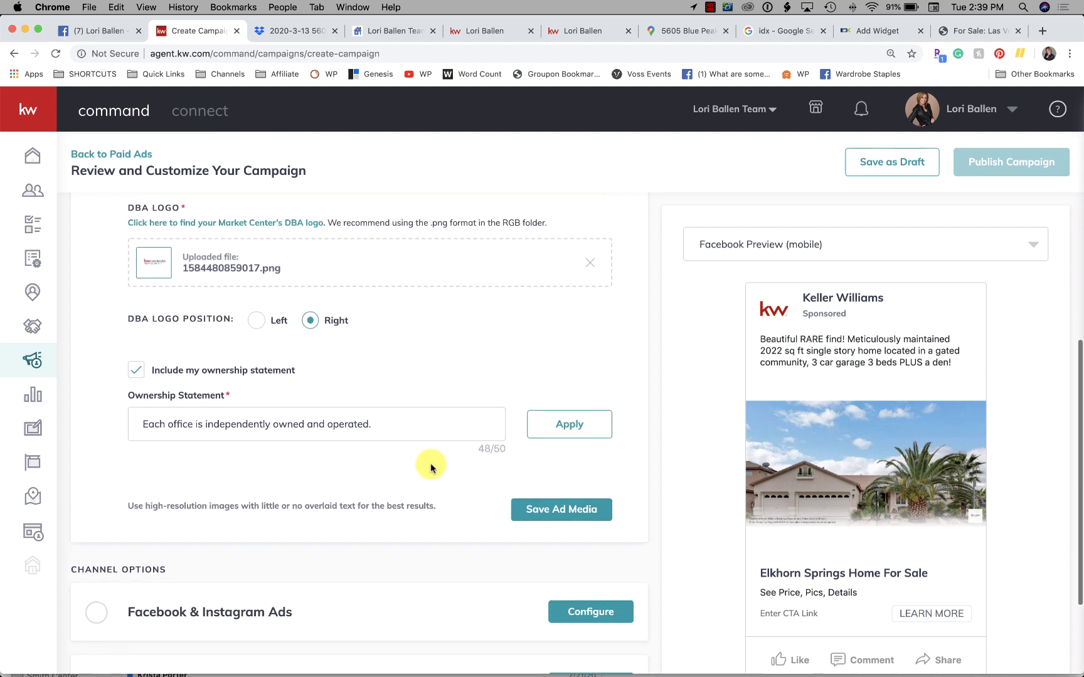
pyautogui.scroll(-2, 431, 467)
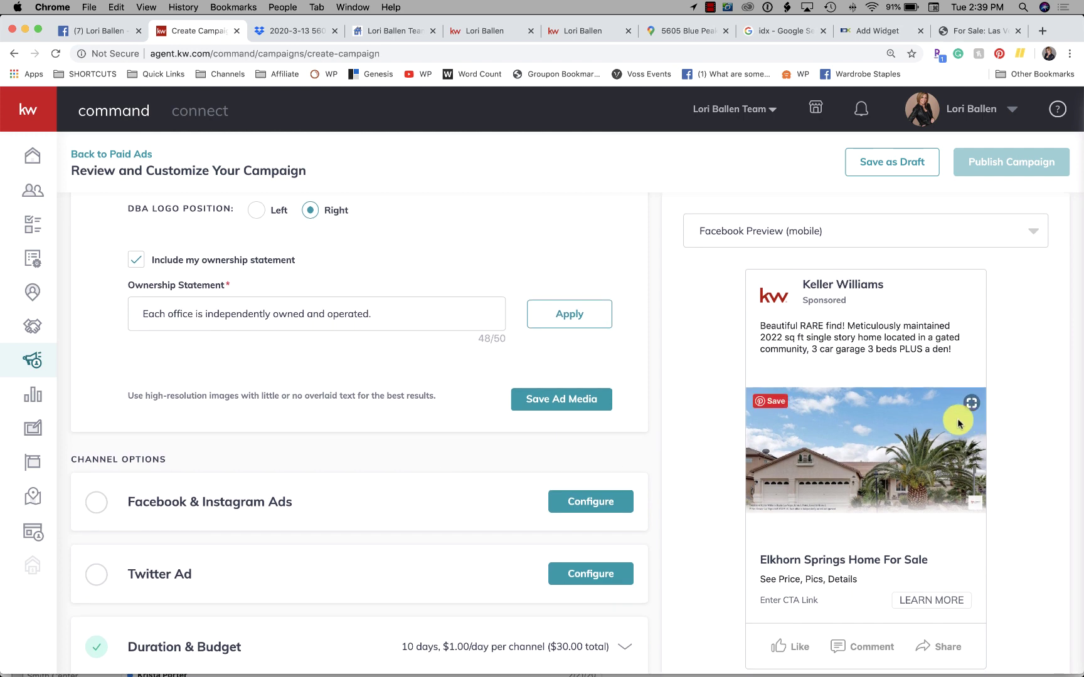
pyautogui.scroll(6, 508, 299)
pyautogui.scroll(5, 507, 298)
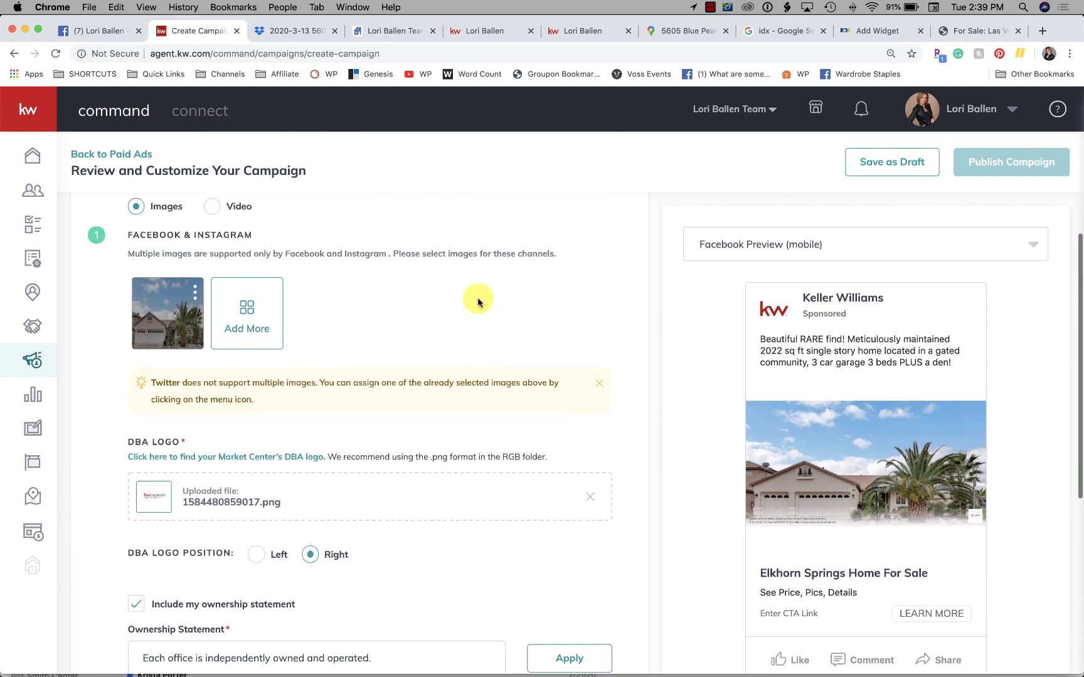
pyautogui.scroll(2, 359, 311)
pyautogui.scroll(1, 361, 314)
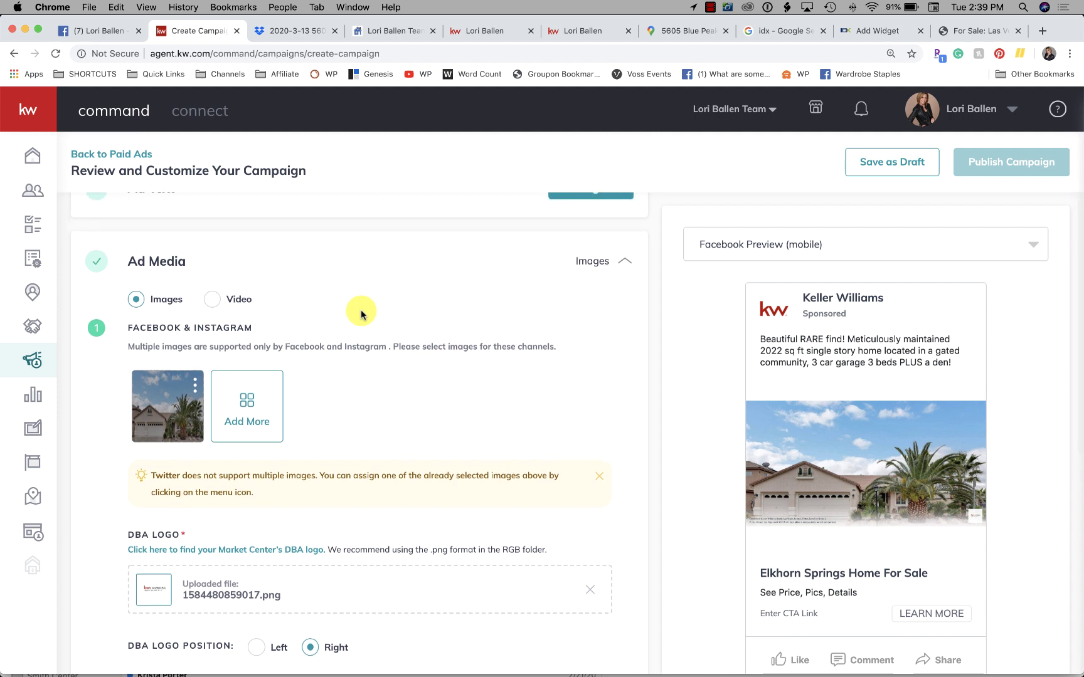
pyautogui.scroll(-2, 798, 401)
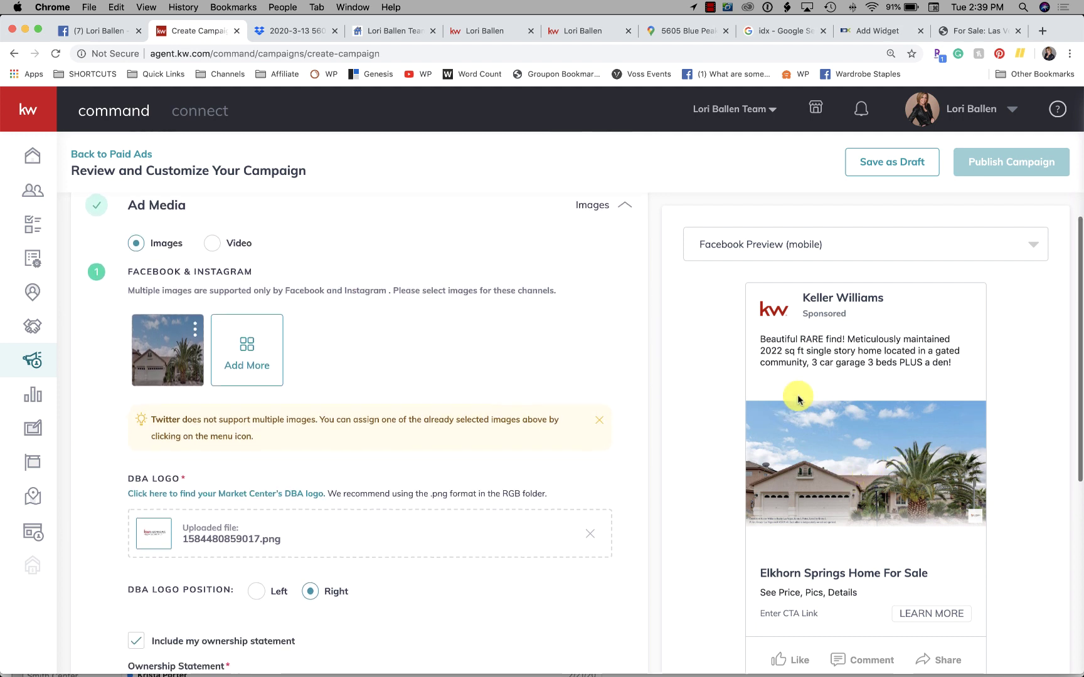
pyautogui.scroll(3, 798, 416)
pyautogui.scroll(-5, 456, 365)
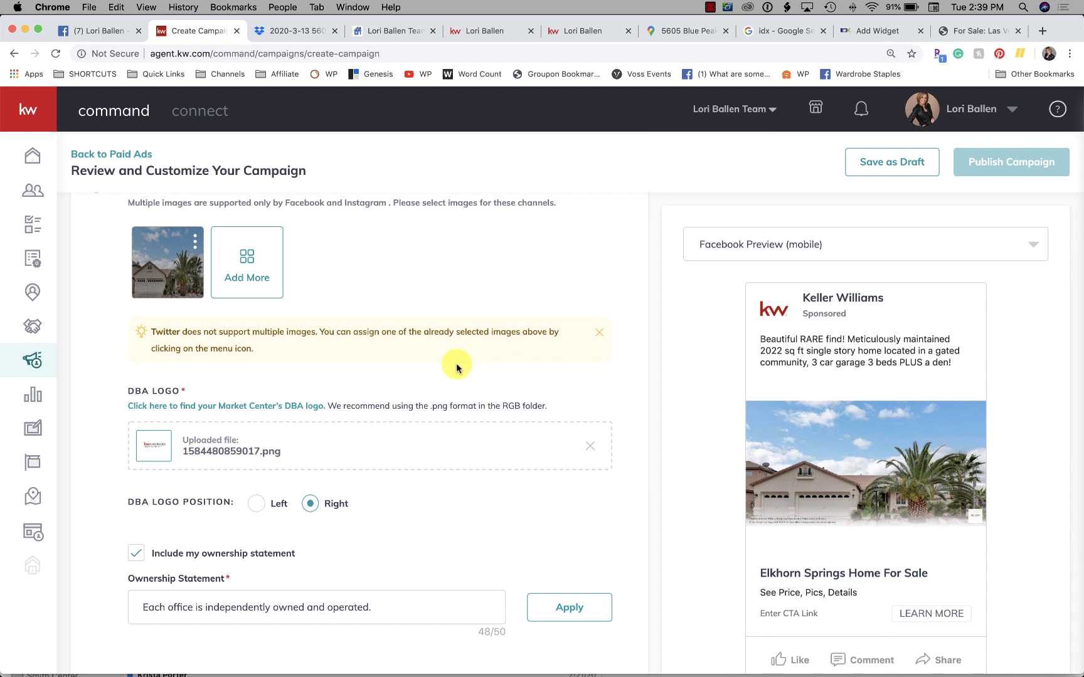
pyautogui.scroll(1, 456, 367)
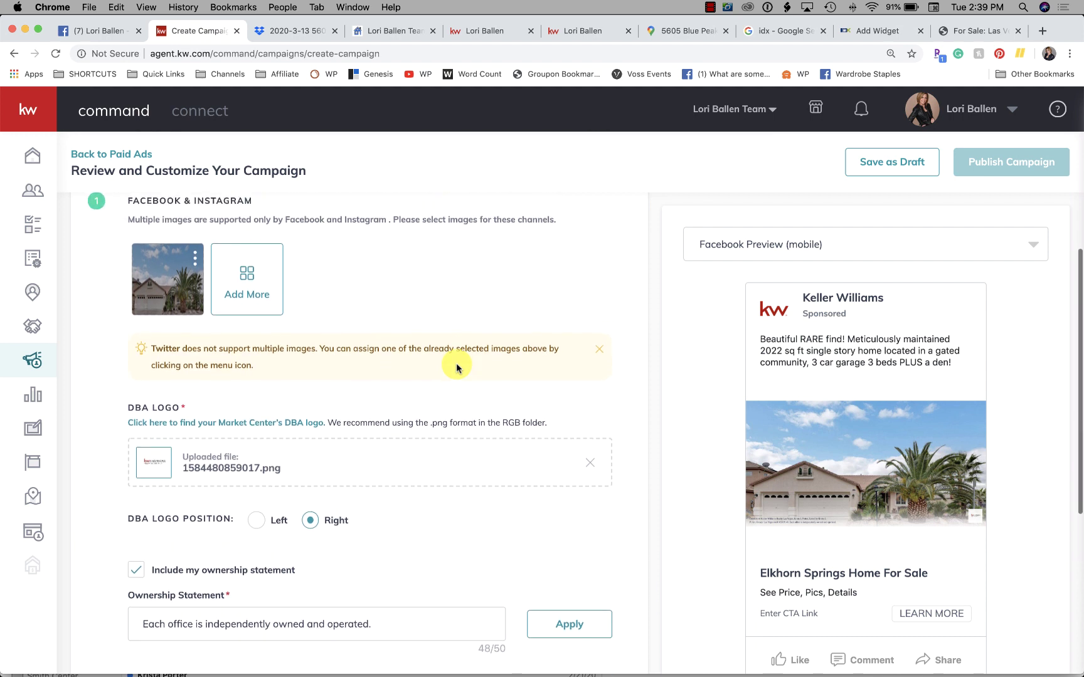
pyautogui.click(195, 270)
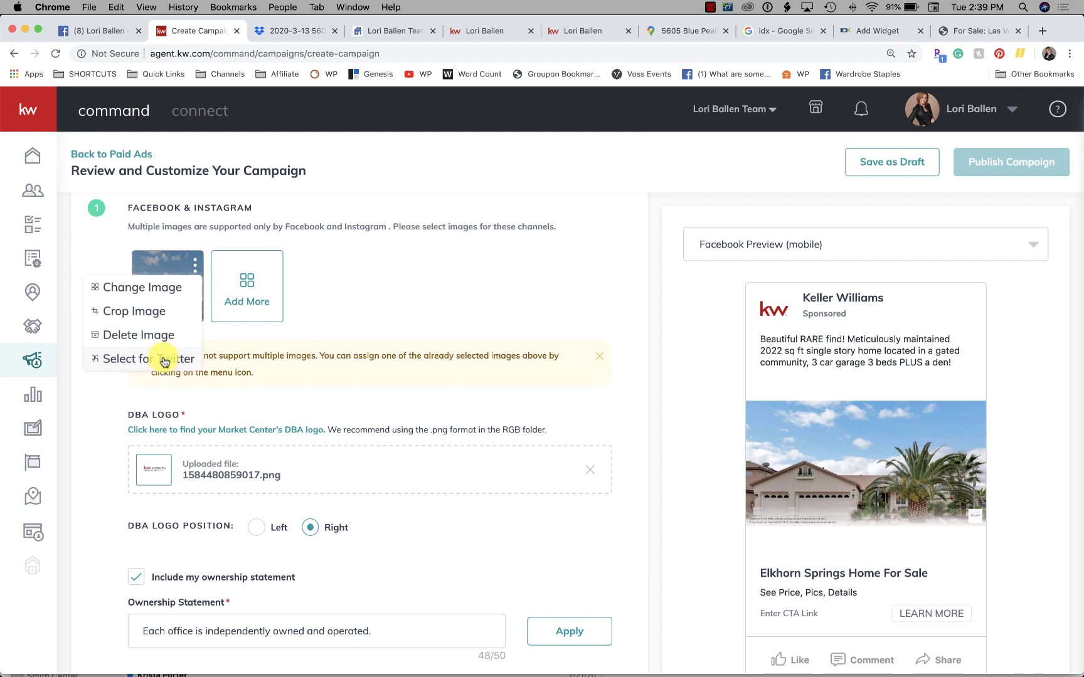
# Step: Crop the house photo to Wide (1.91:1), reposition the frame, and save the image
pyautogui.click(156, 310)
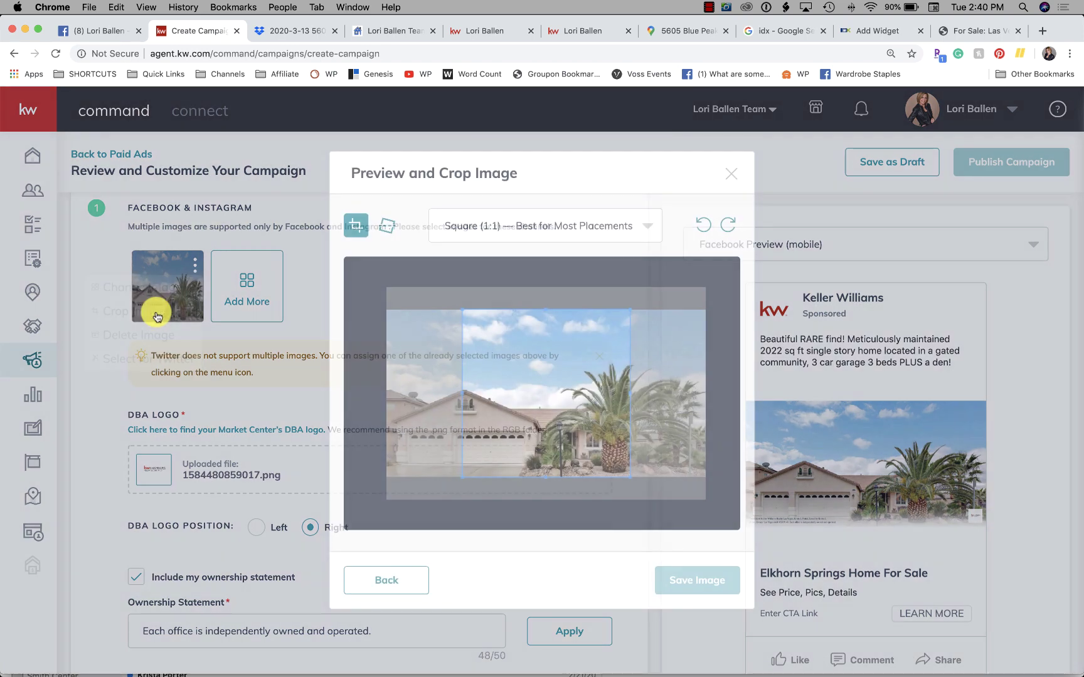
pyautogui.moveTo(588, 419); pyautogui.dragTo(562, 417)
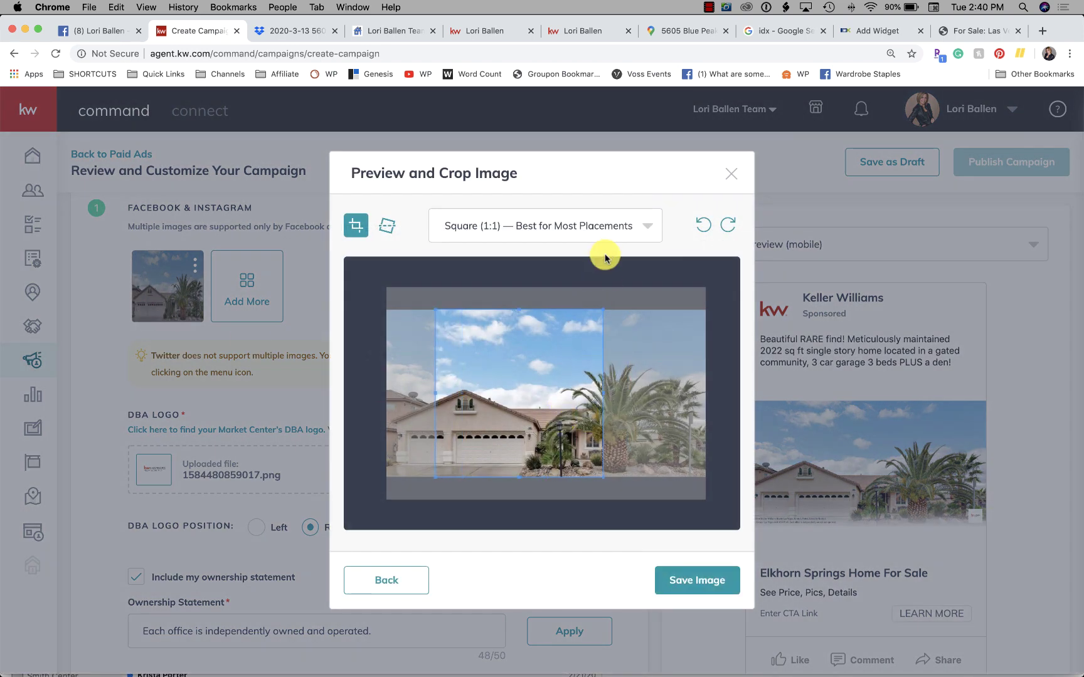
pyautogui.click(572, 224)
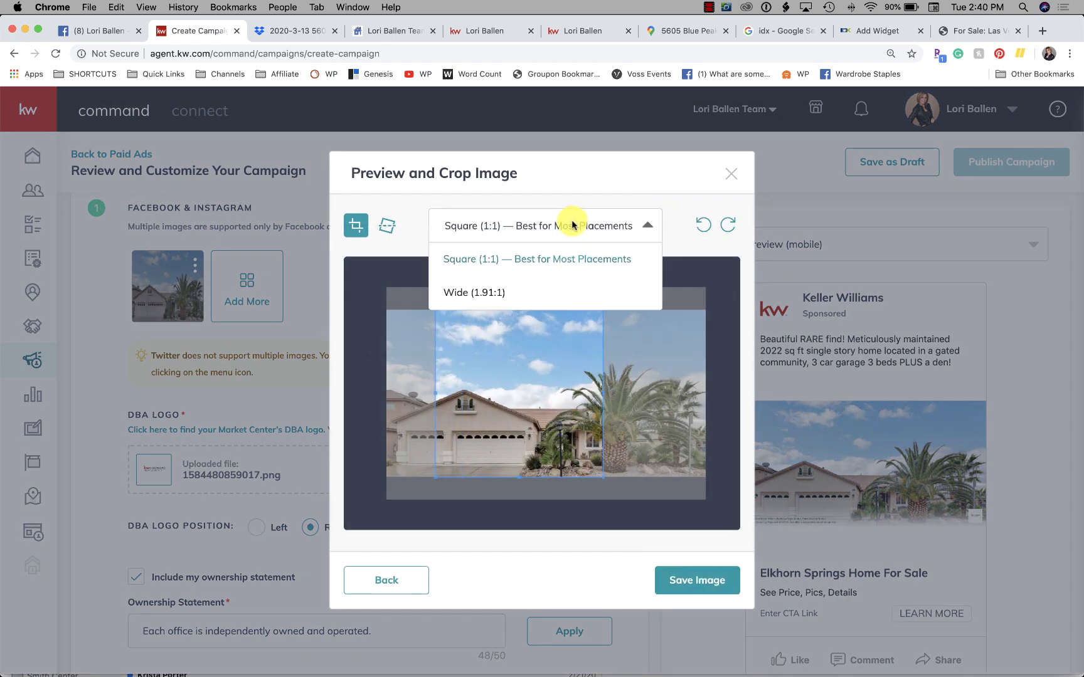
pyautogui.click(499, 292)
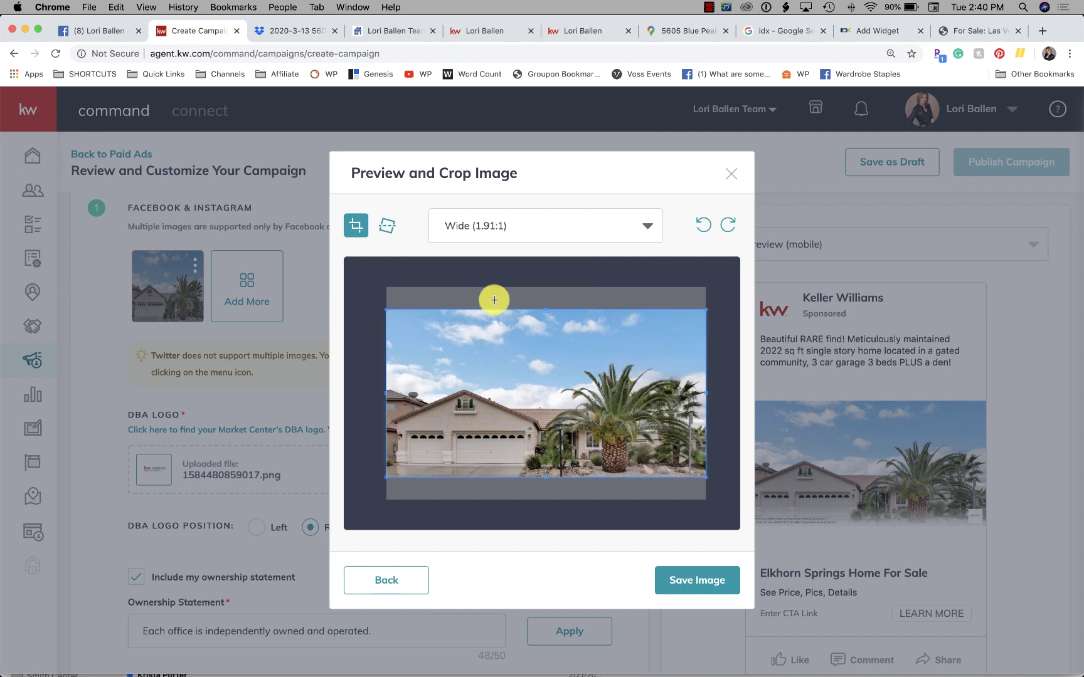
pyautogui.moveTo(548, 309); pyautogui.dragTo(500, 300)
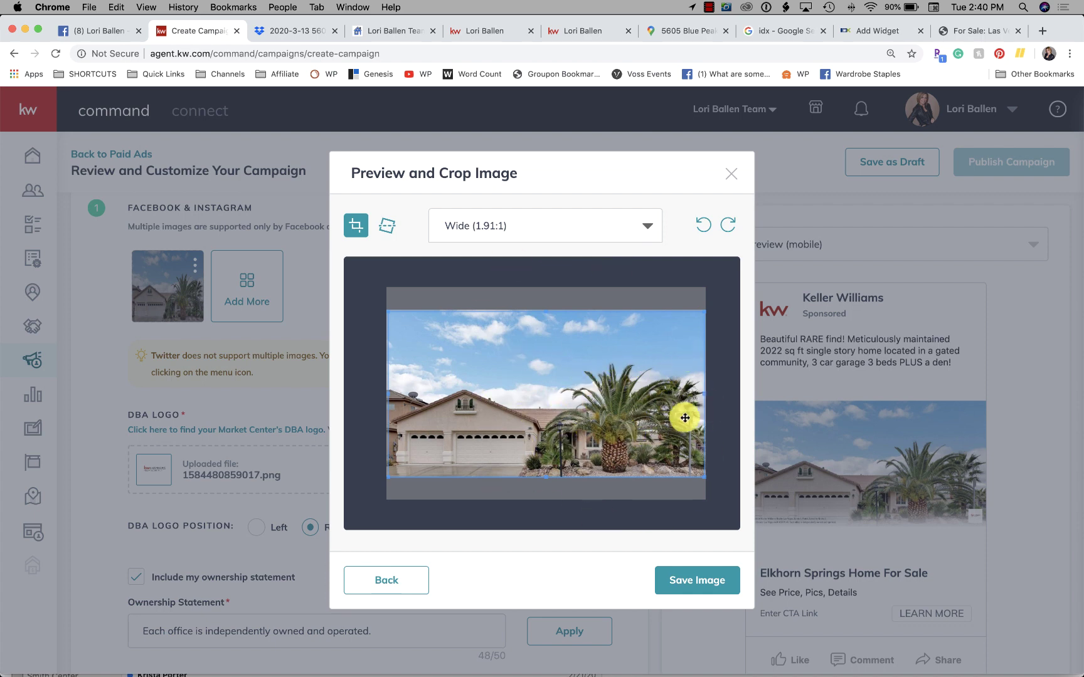
pyautogui.click(709, 588)
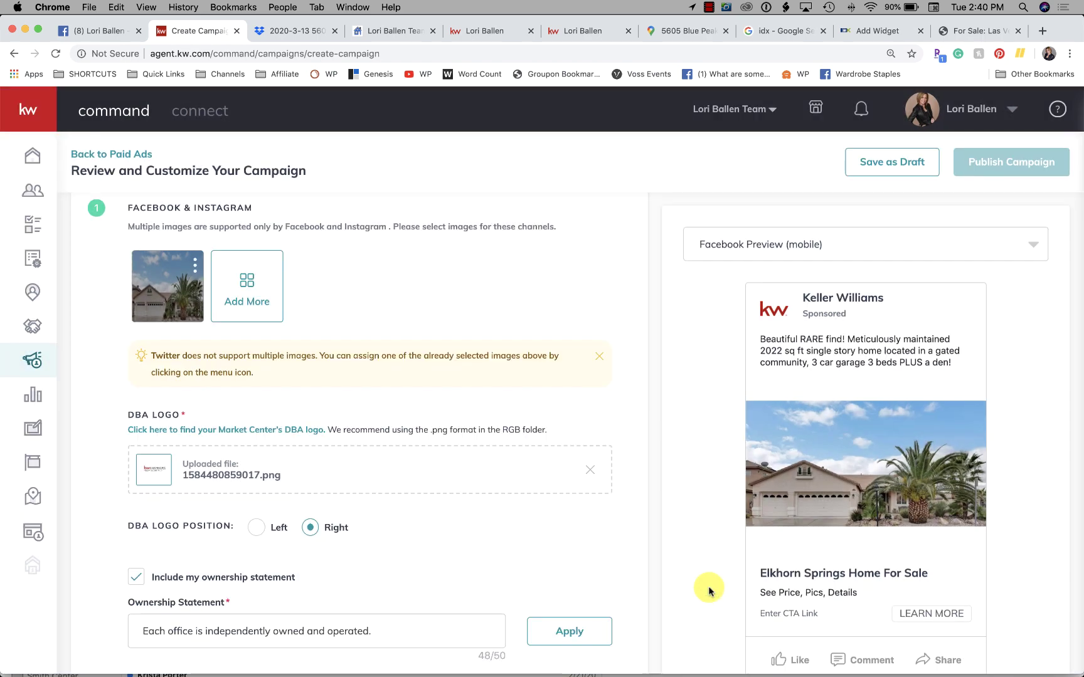
# Step: Shift the ad photo's square crop to its left edge and save it
pyautogui.scroll(-1, 968, 465)
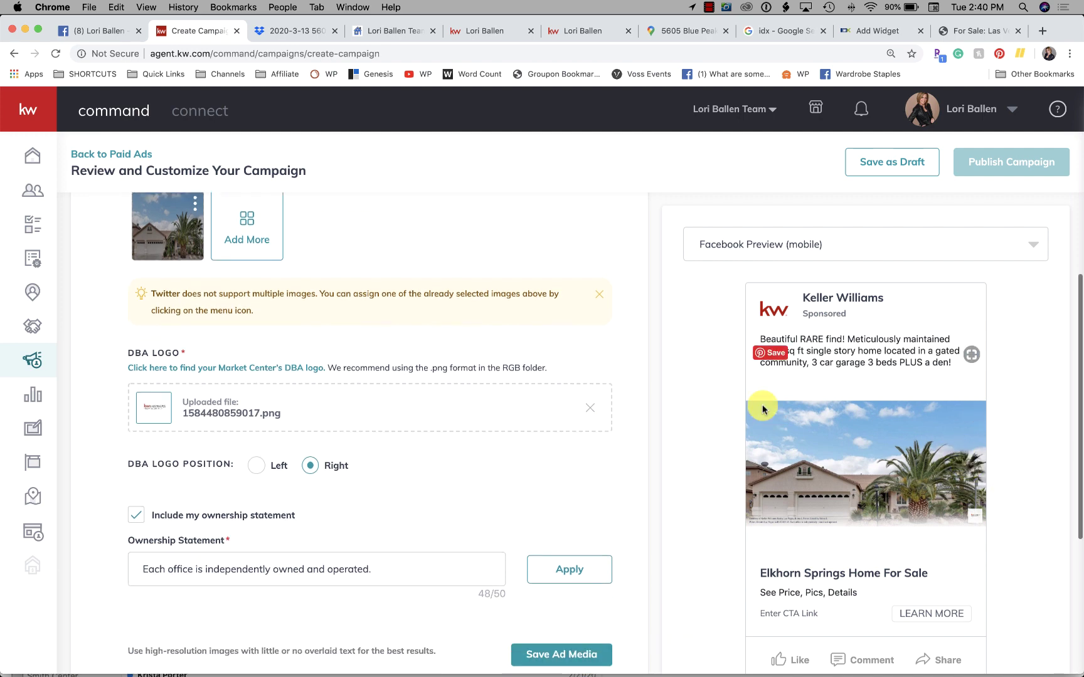
pyautogui.scroll(2, 707, 408)
pyautogui.scroll(2, 445, 426)
pyautogui.scroll(-2, 445, 414)
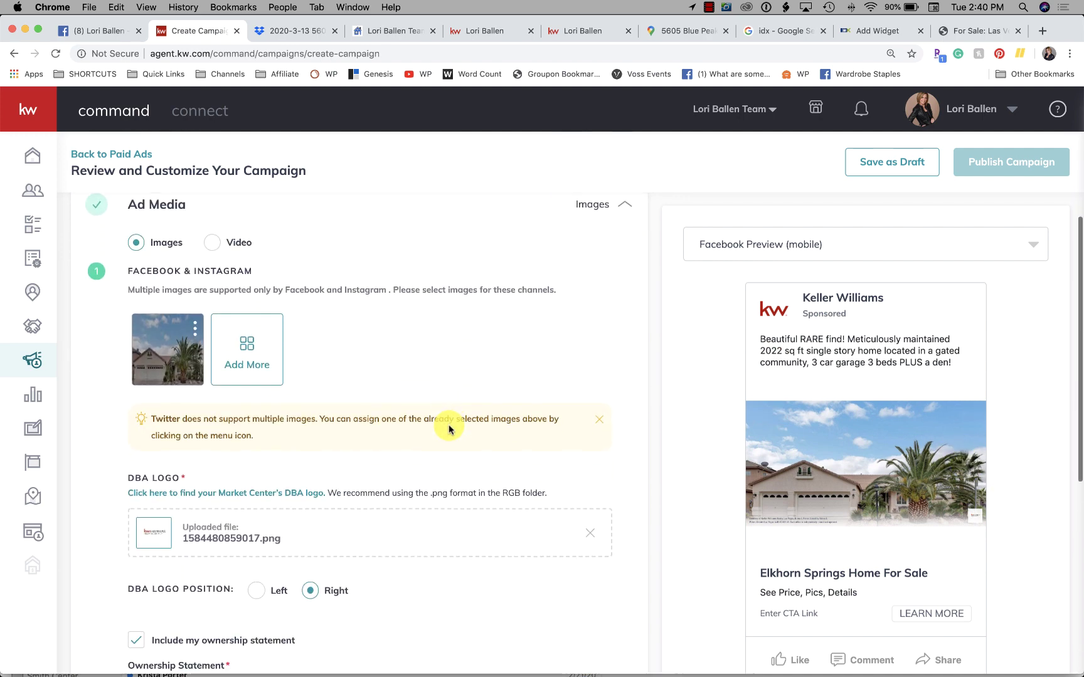
pyautogui.click(195, 325)
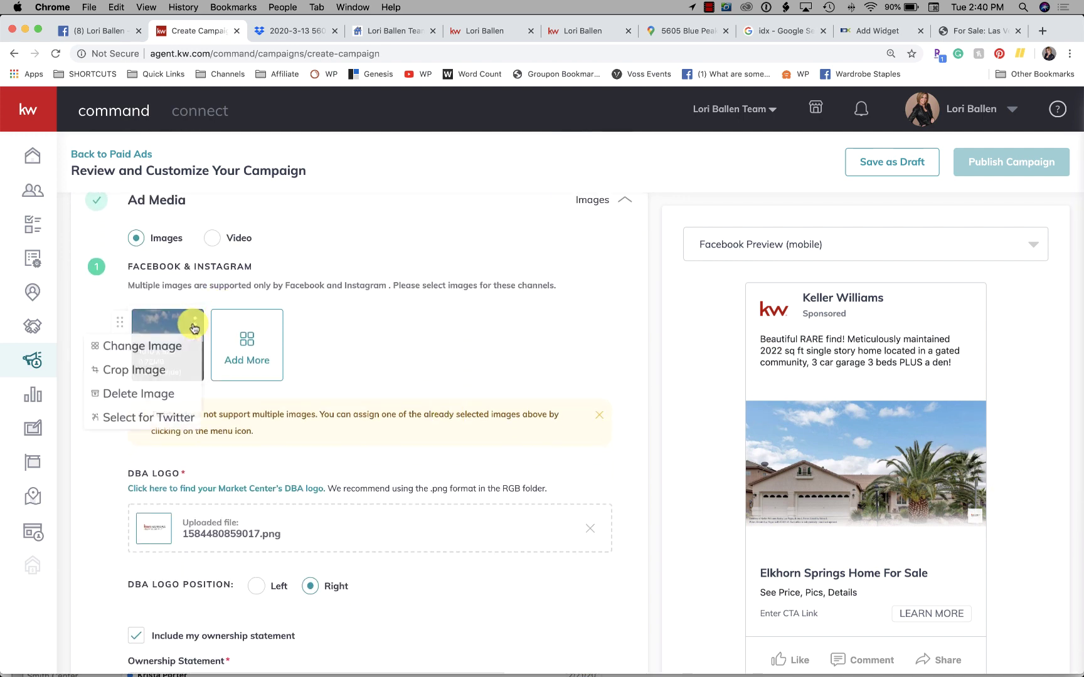
pyautogui.click(151, 372)
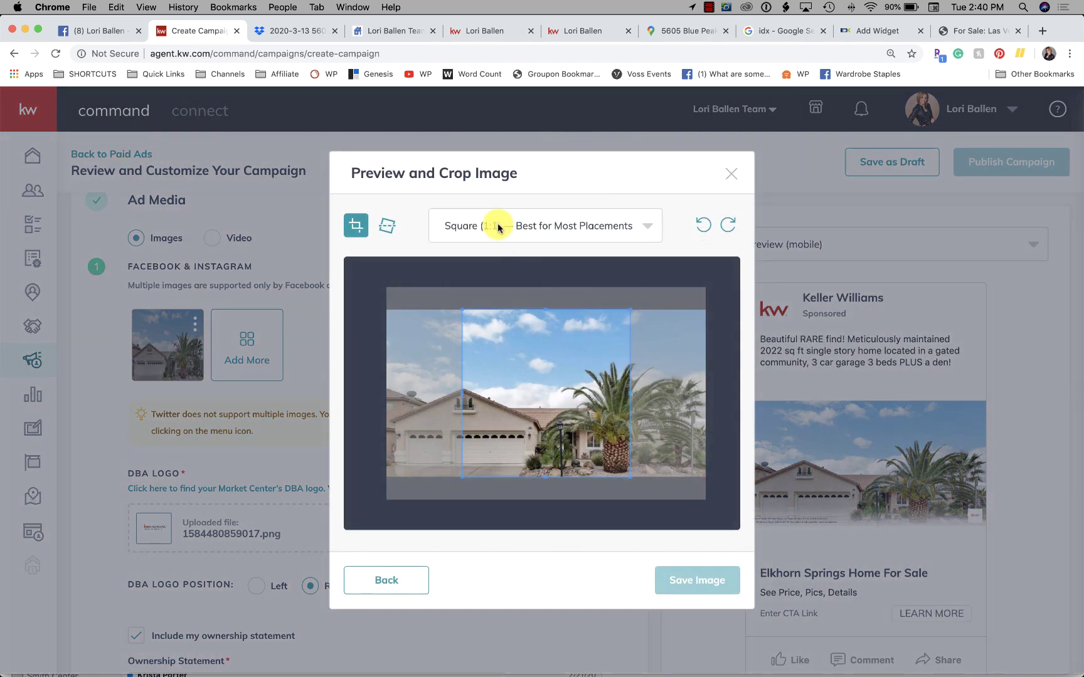
pyautogui.moveTo(552, 368)
pyautogui.mouseDown()
pyautogui.moveTo(517, 358)
pyautogui.moveTo(483, 368)
pyautogui.moveTo(686, 363)
pyautogui.moveTo(536, 367)
pyautogui.mouseUp()
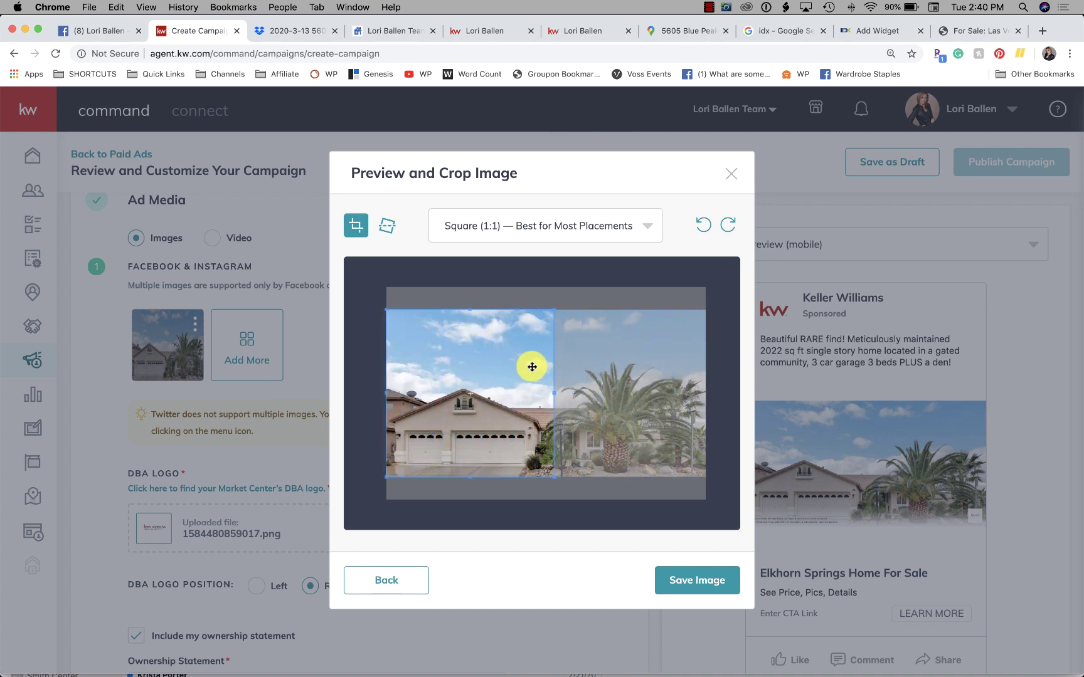
pyautogui.click(707, 580)
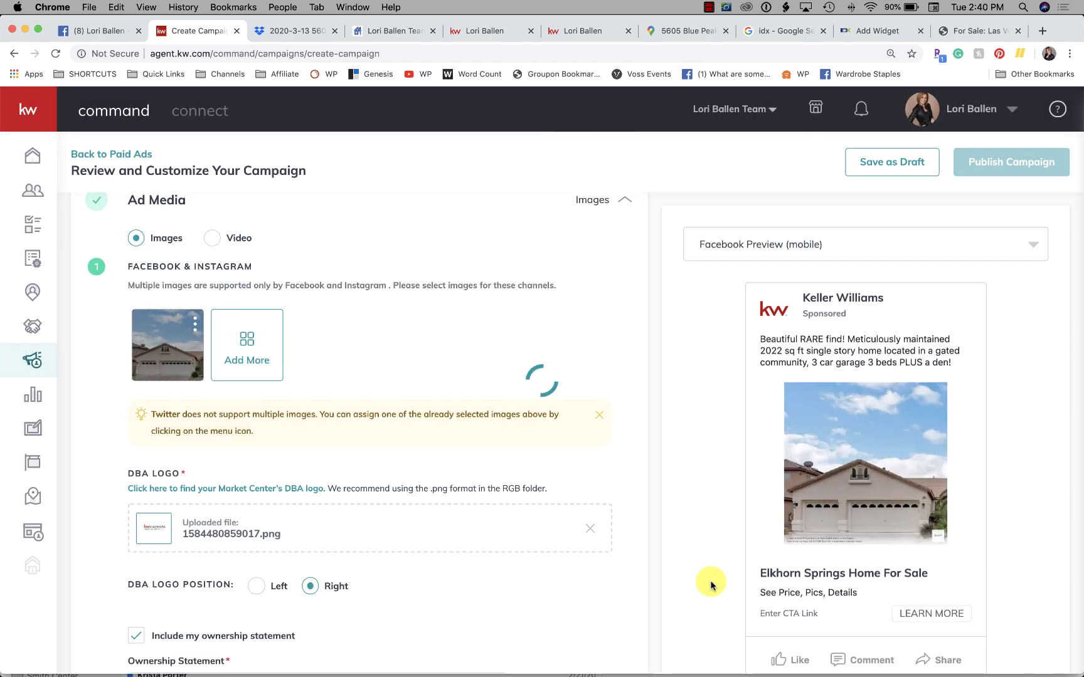
# Step: Try a Wide (1.91:1) crop over the house, rotating the photo a full turn back upright
pyautogui.click(195, 323)
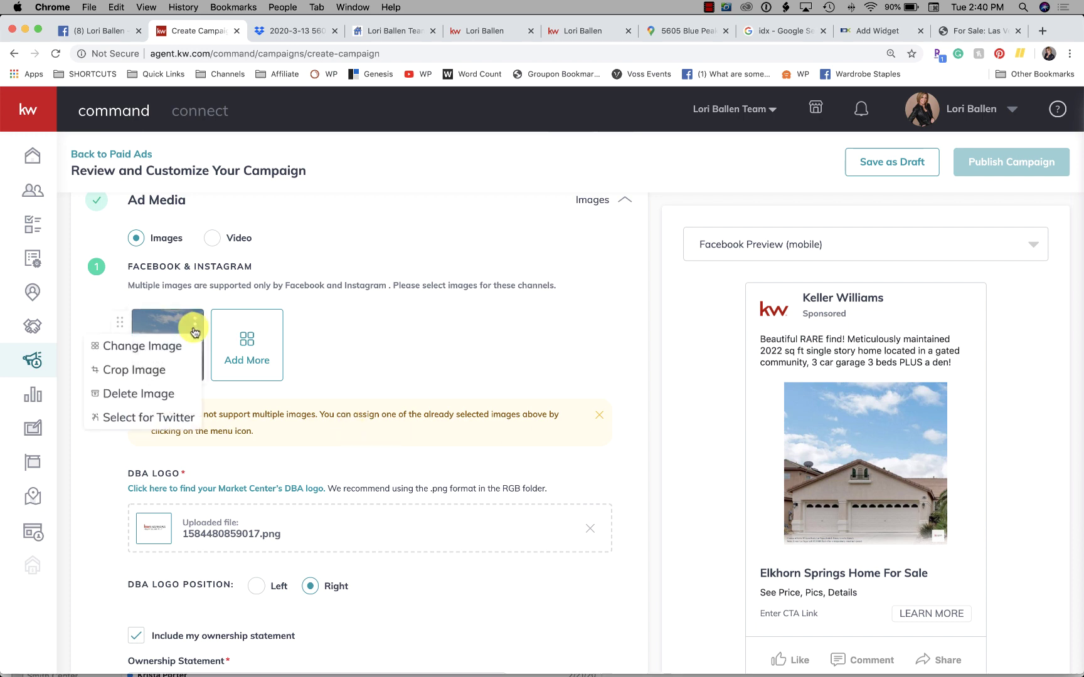
pyautogui.click(159, 371)
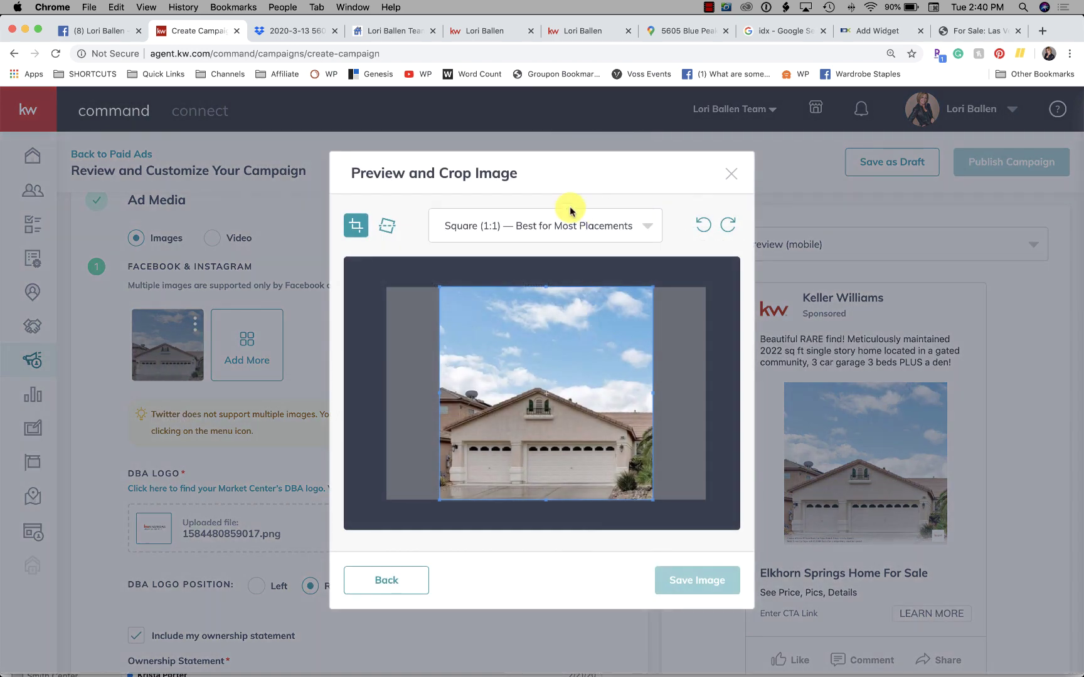
pyautogui.click(570, 212)
pyautogui.click(552, 289)
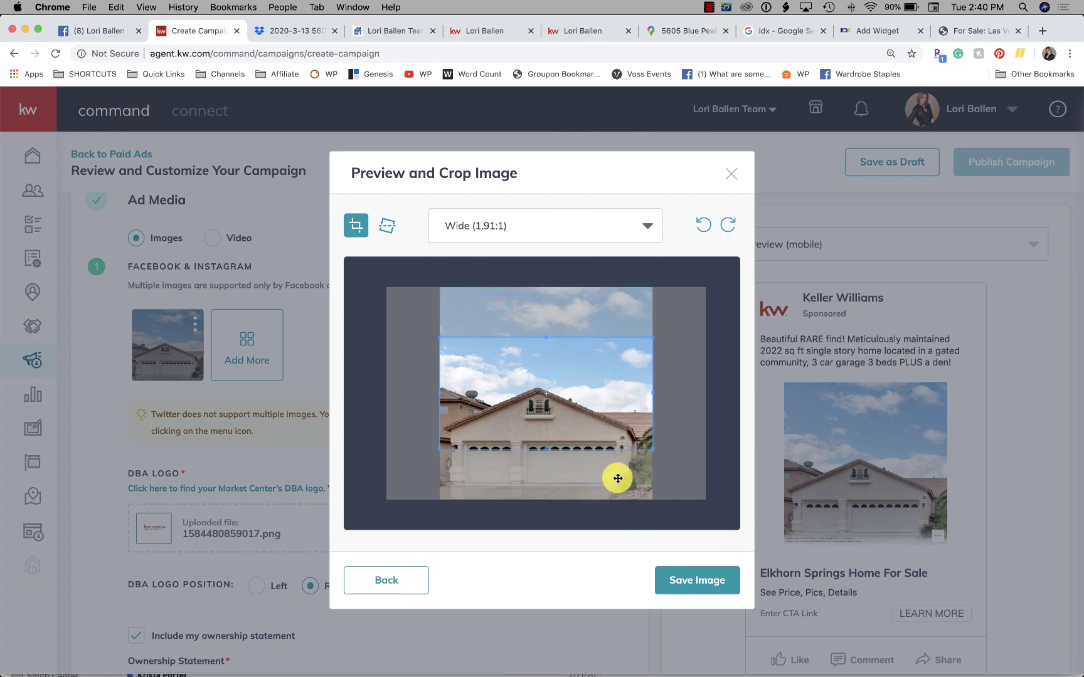
pyautogui.moveTo(592, 418); pyautogui.dragTo(600, 481)
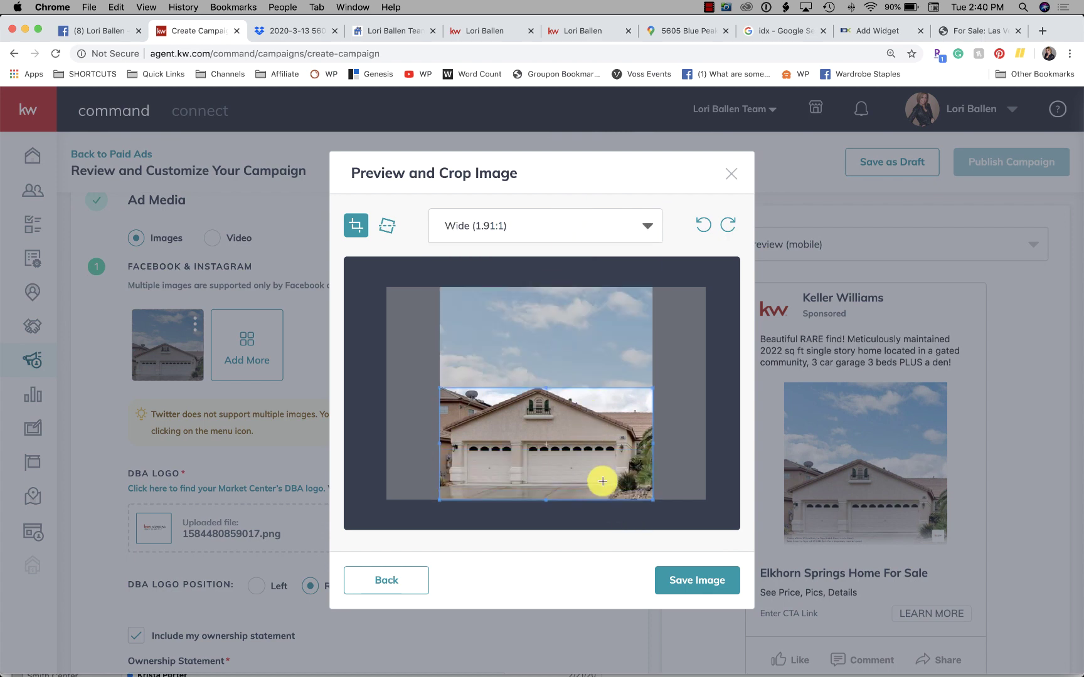
pyautogui.click(703, 226)
pyautogui.click(703, 227)
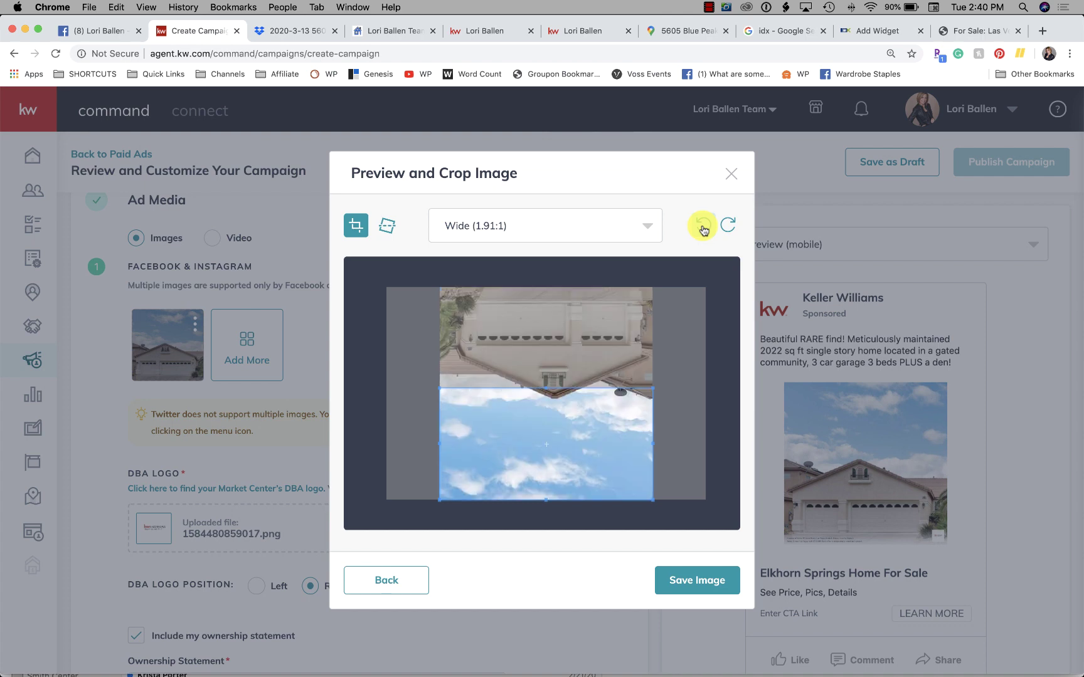
pyautogui.click(703, 226)
pyautogui.click(703, 226)
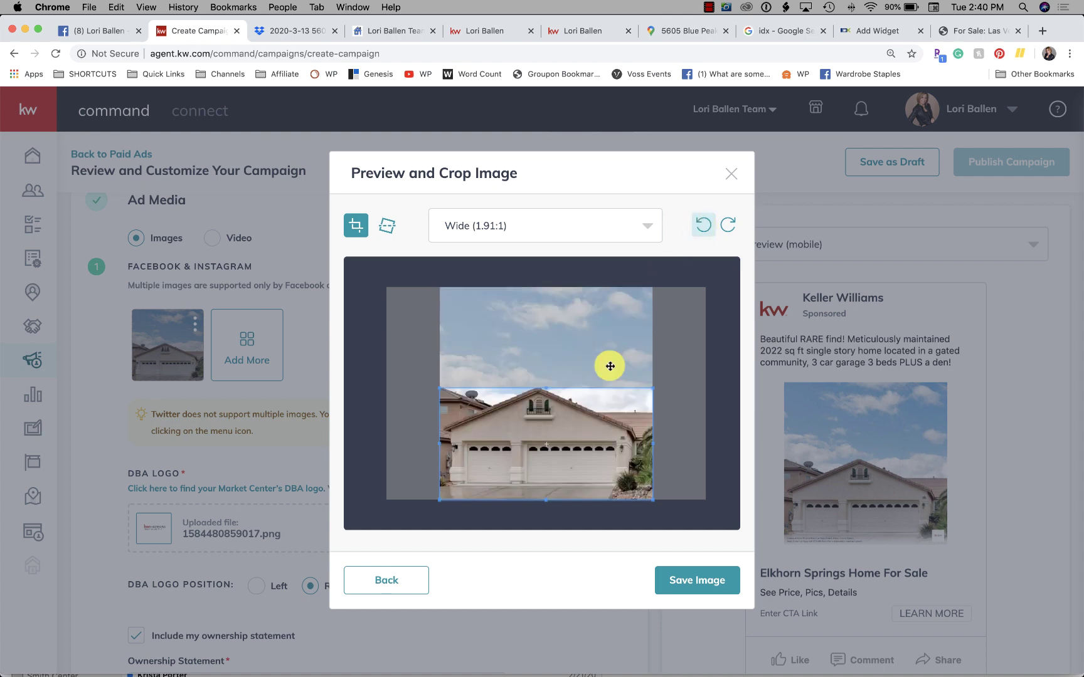
pyautogui.moveTo(635, 371); pyautogui.dragTo(735, 373)
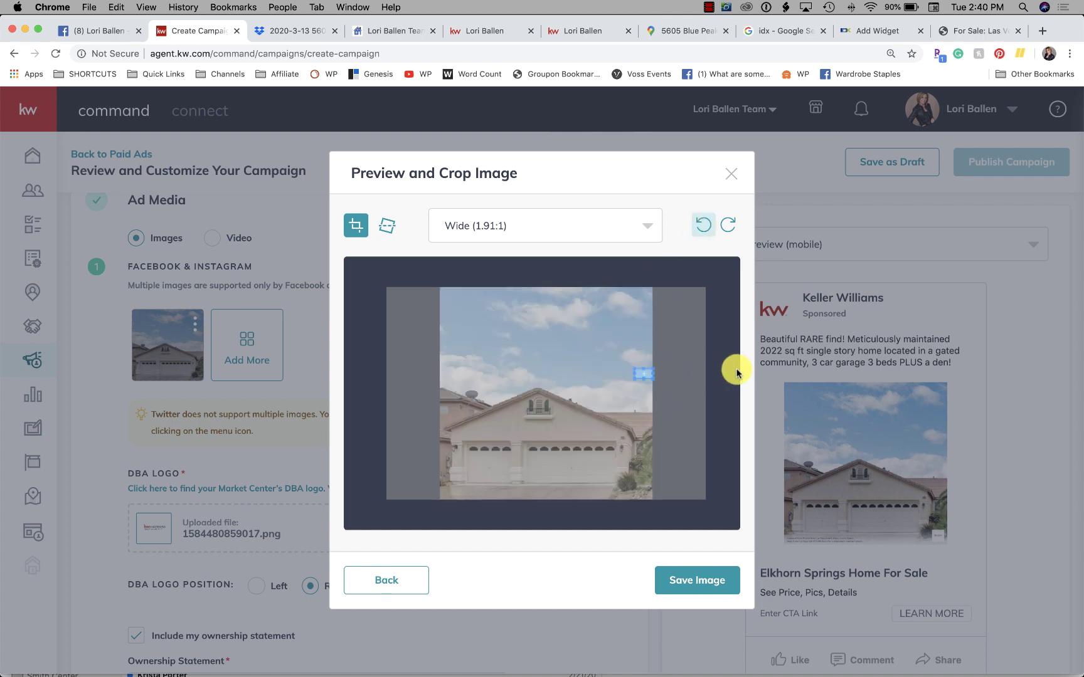
# Step: Reset the crop to square, close the editor unsaved, and delete the current ad photo
pyautogui.click(384, 589)
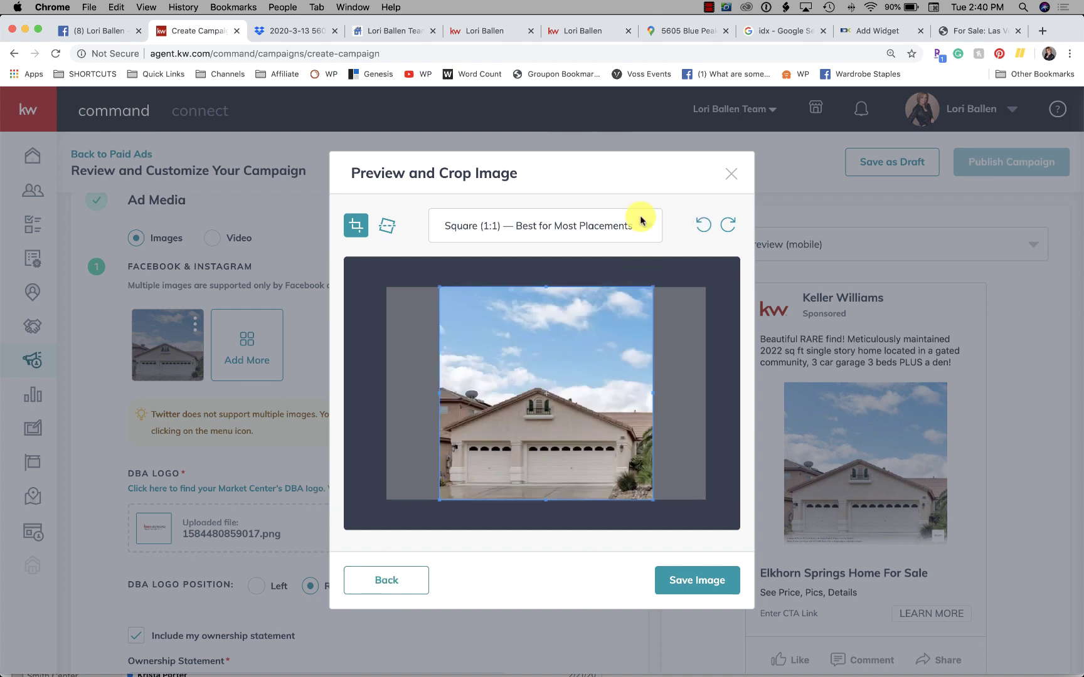
pyautogui.click(732, 178)
pyautogui.click(196, 325)
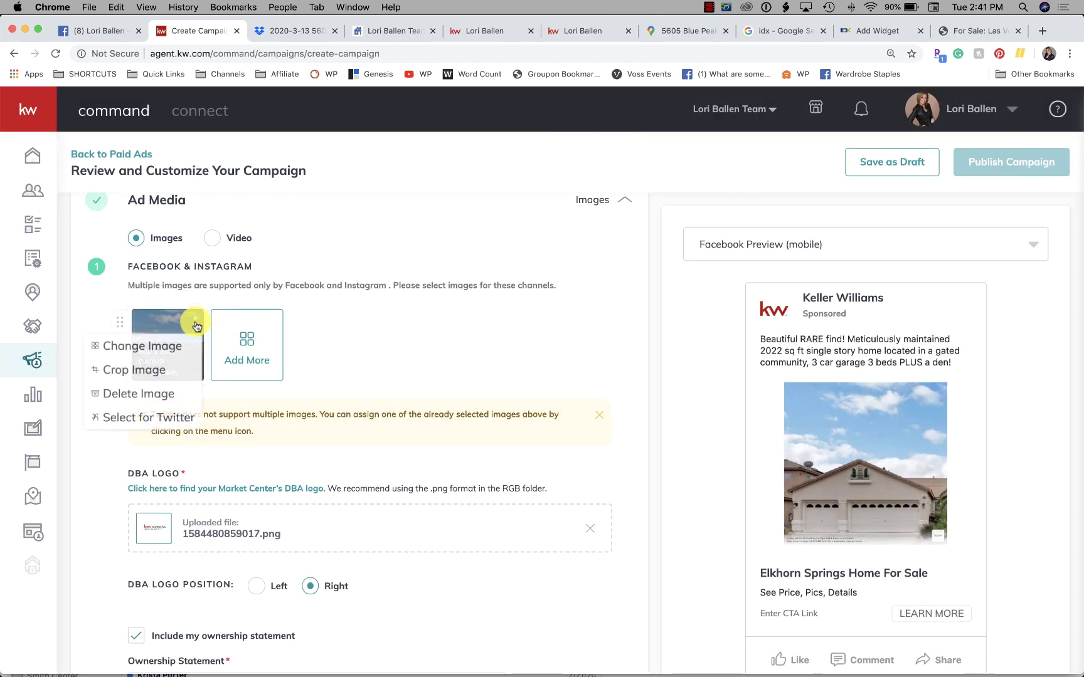
pyautogui.click(157, 393)
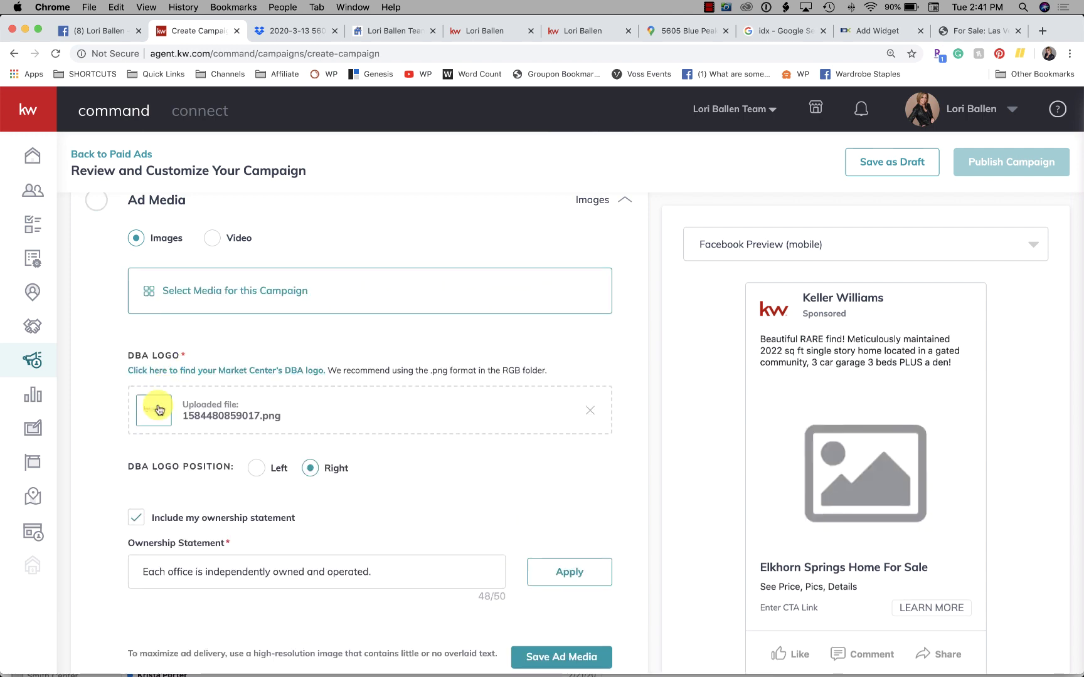
# Step: Pick the front-exterior listing photo with the palm tree and bring it into Preview & Crop
pyautogui.click(196, 292)
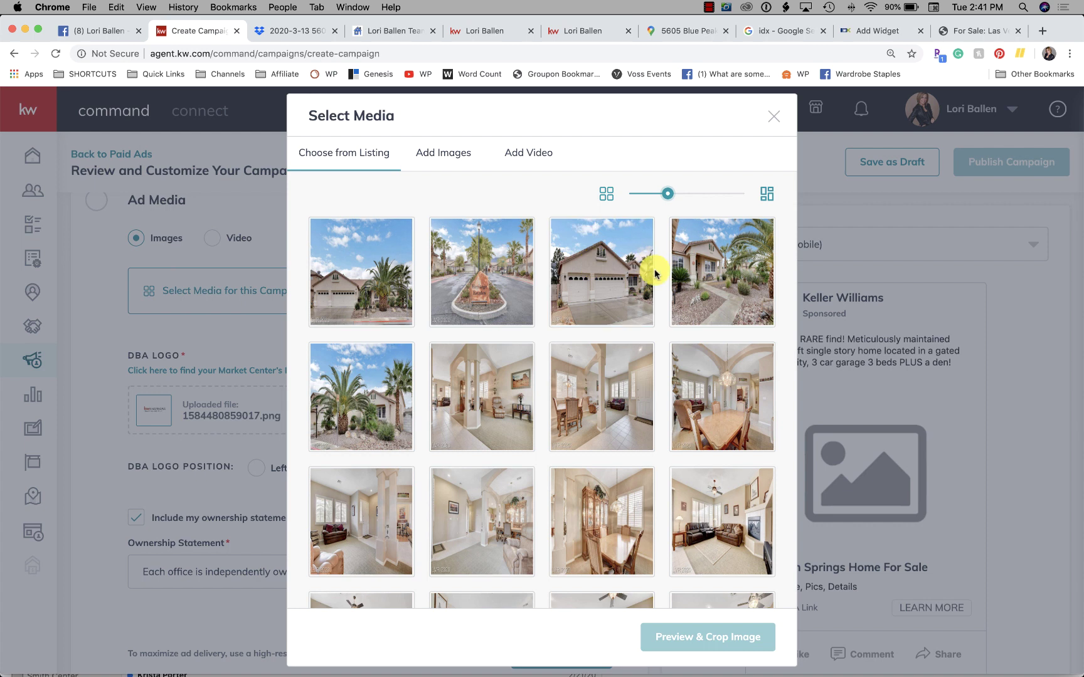
pyautogui.scroll(-2, 653, 273)
pyautogui.scroll(-3, 654, 273)
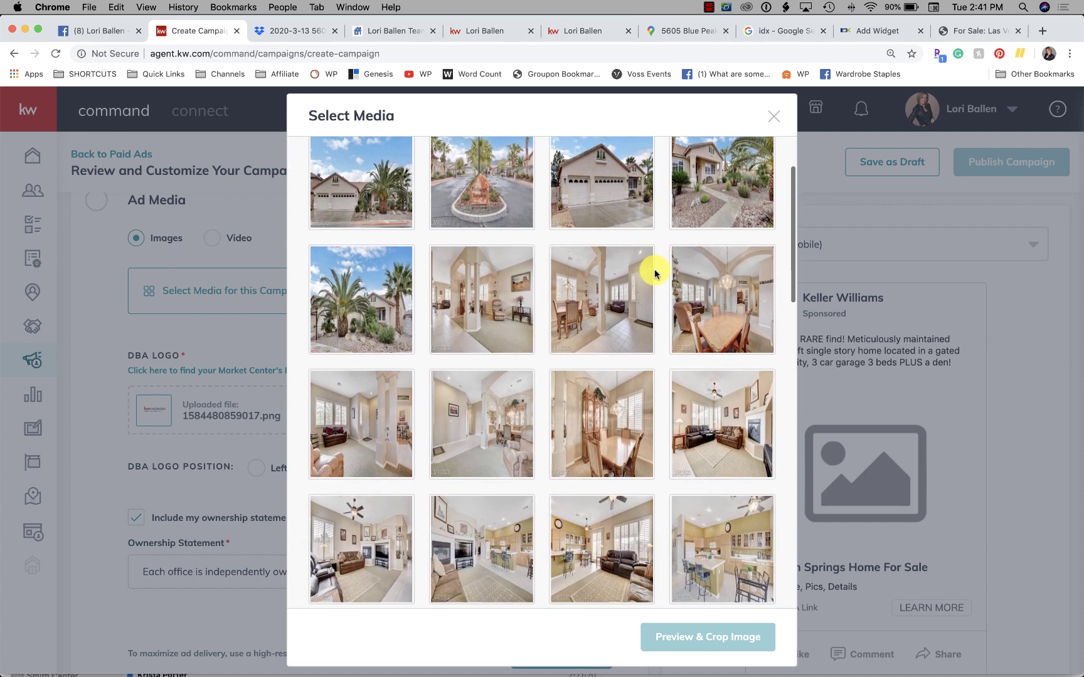
pyautogui.scroll(-10, 654, 274)
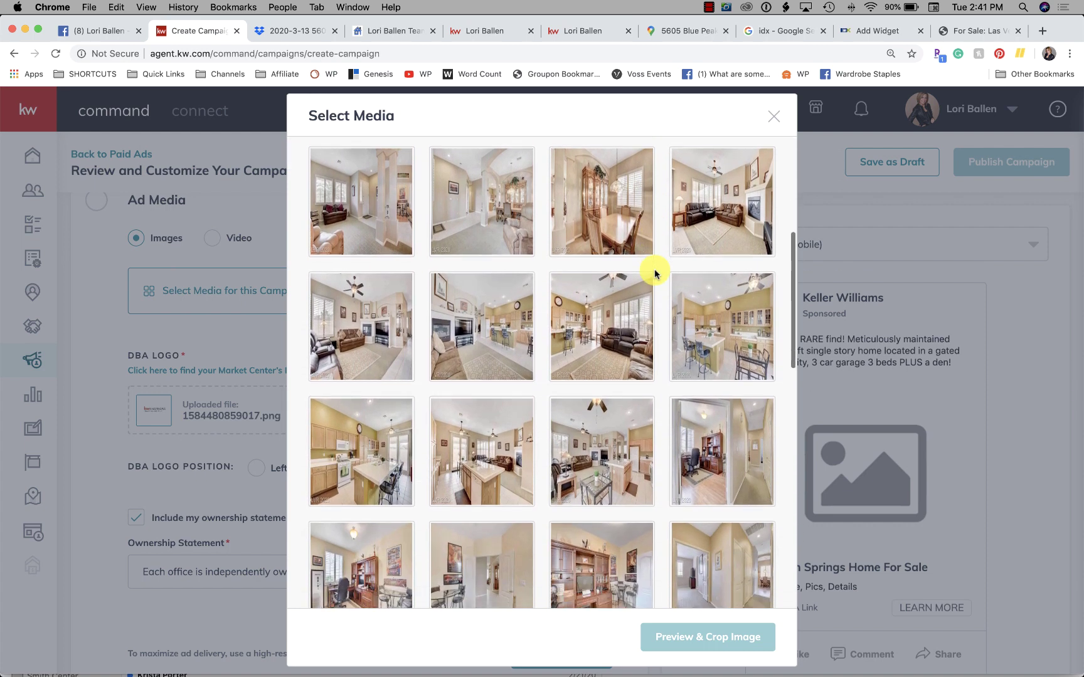
pyautogui.scroll(-6, 655, 269)
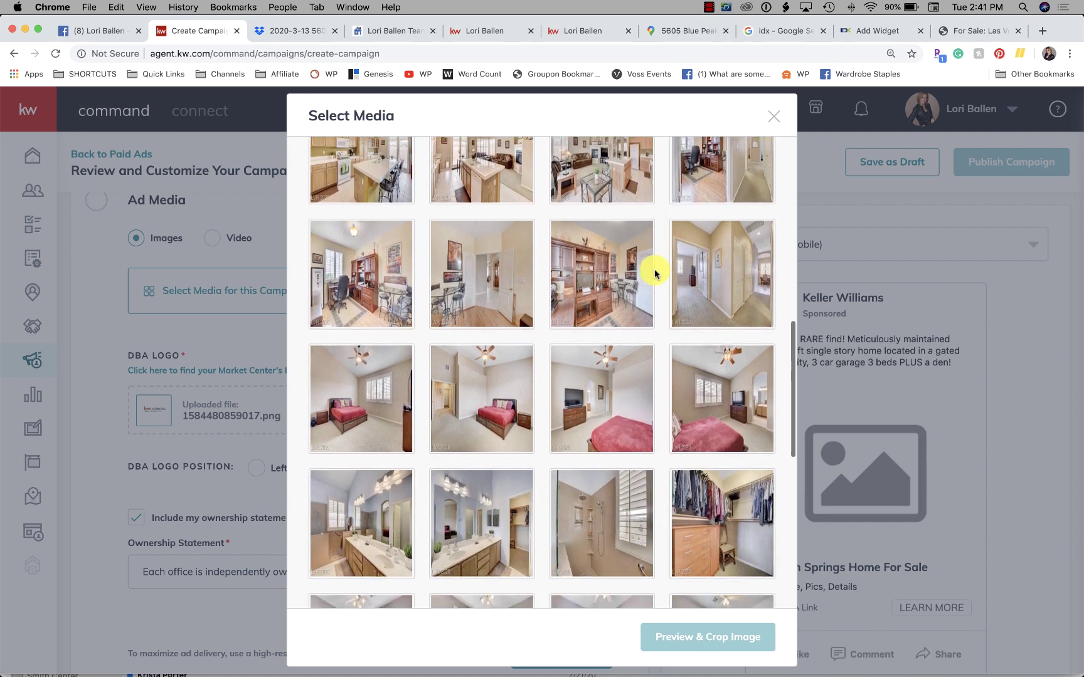
pyautogui.scroll(-11, 655, 271)
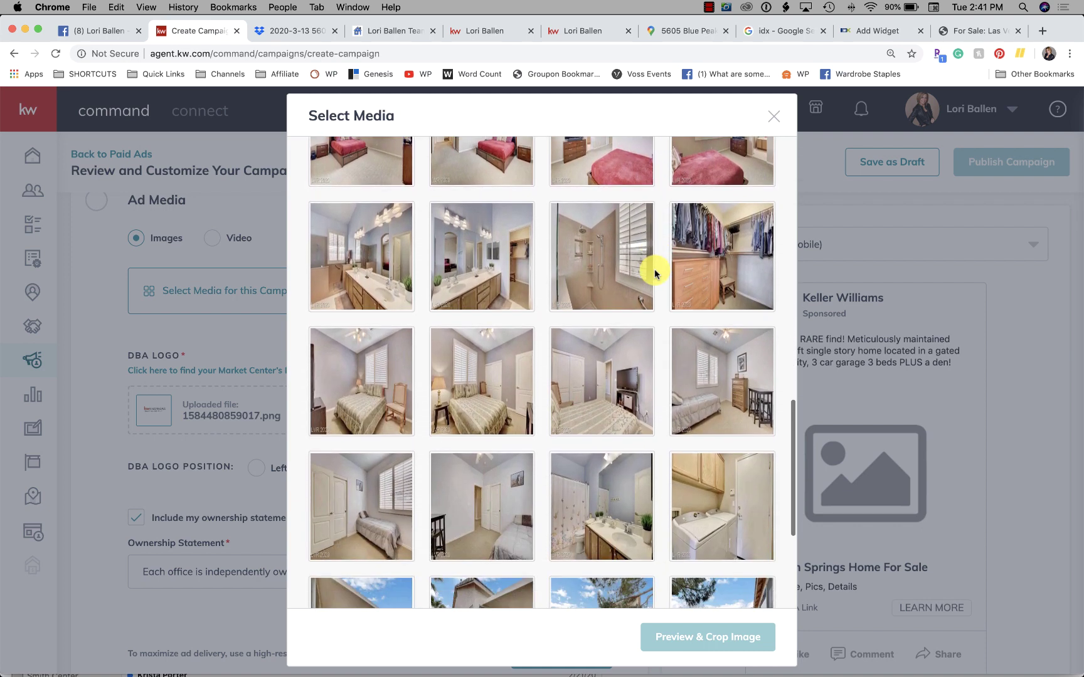
pyautogui.scroll(-4, 655, 274)
pyautogui.scroll(-1, 655, 274)
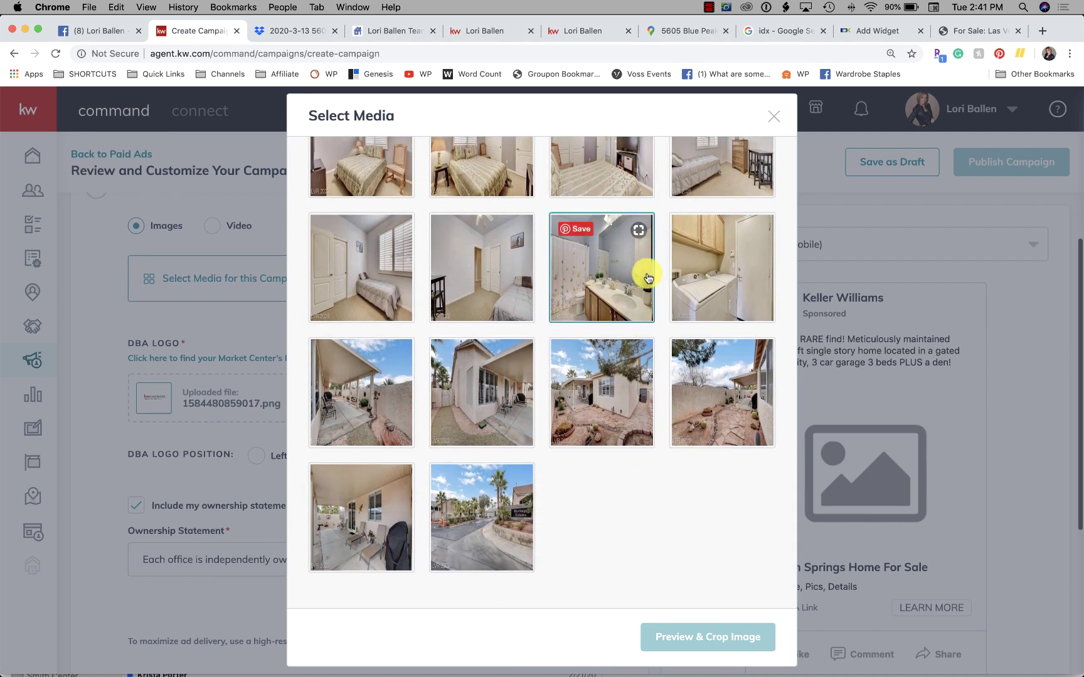
pyautogui.scroll(20, 574, 349)
pyautogui.scroll(8, 573, 349)
pyautogui.click(360, 276)
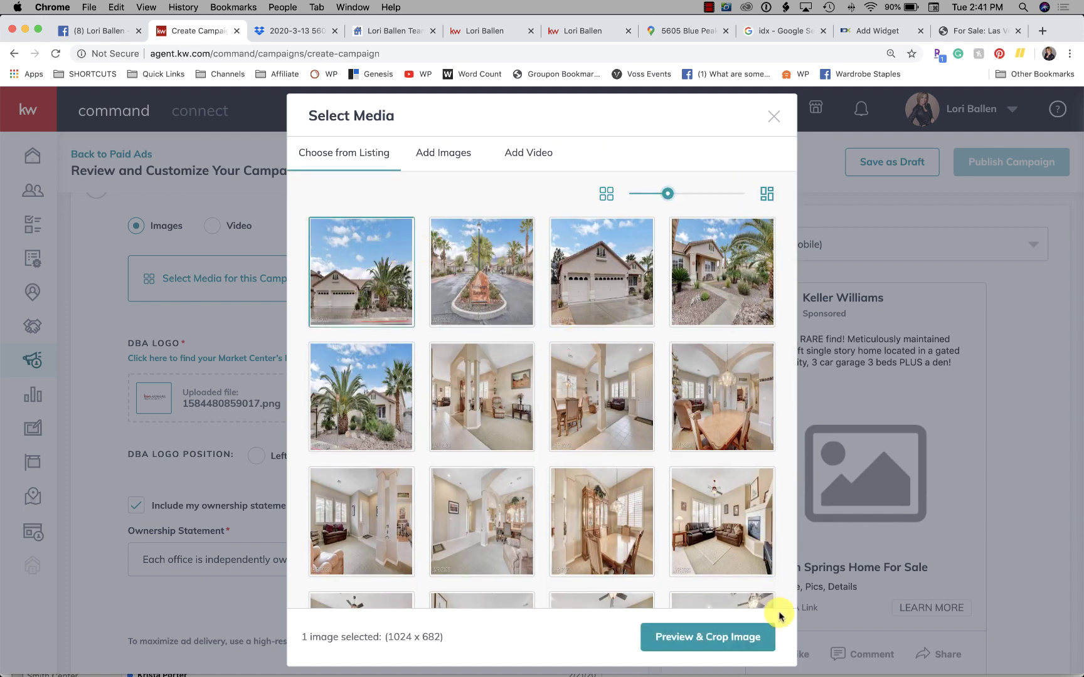
pyautogui.click(730, 637)
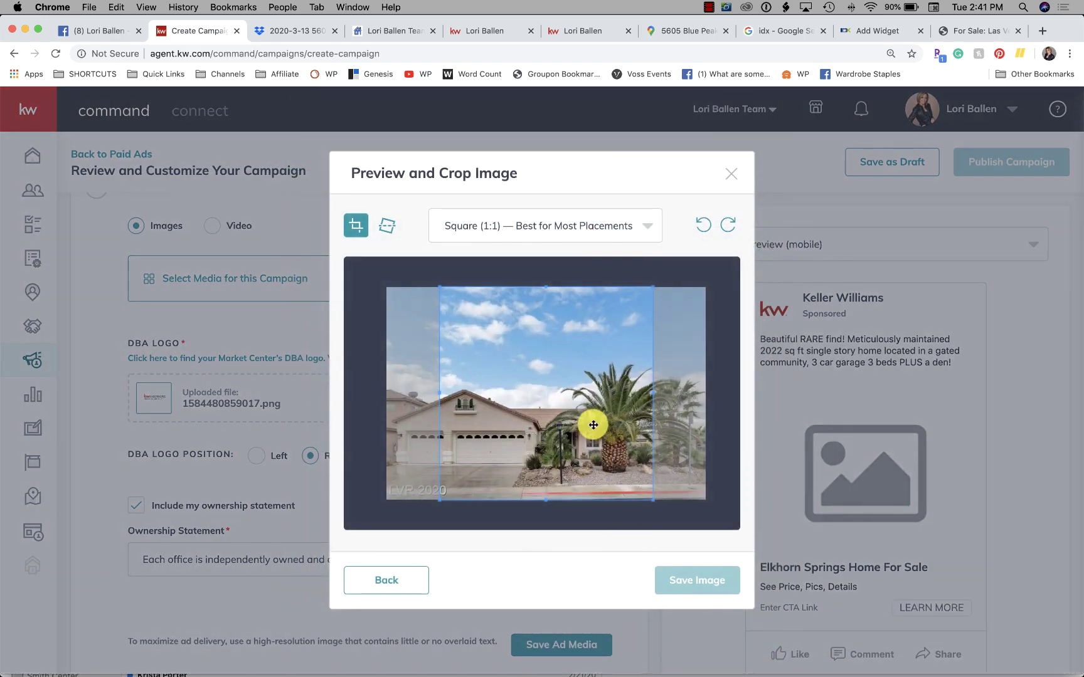
# Step: Crop the front-of-house photo to Wide (1.91:1) and save it as the ad image
pyautogui.click(565, 227)
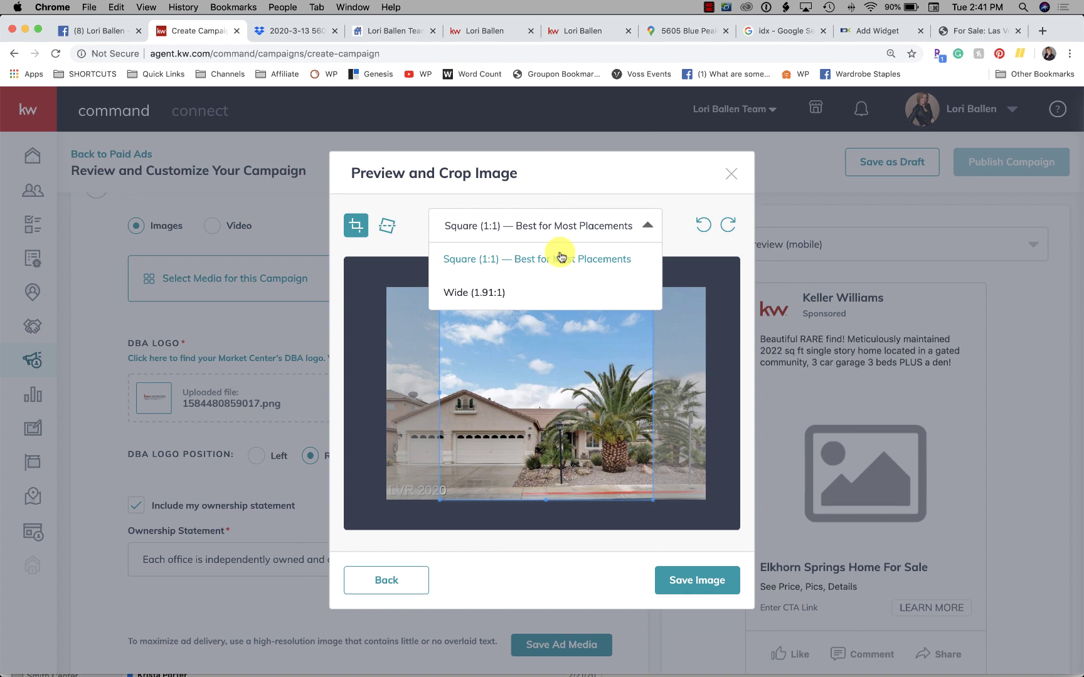
pyautogui.click(540, 292)
pyautogui.click(706, 580)
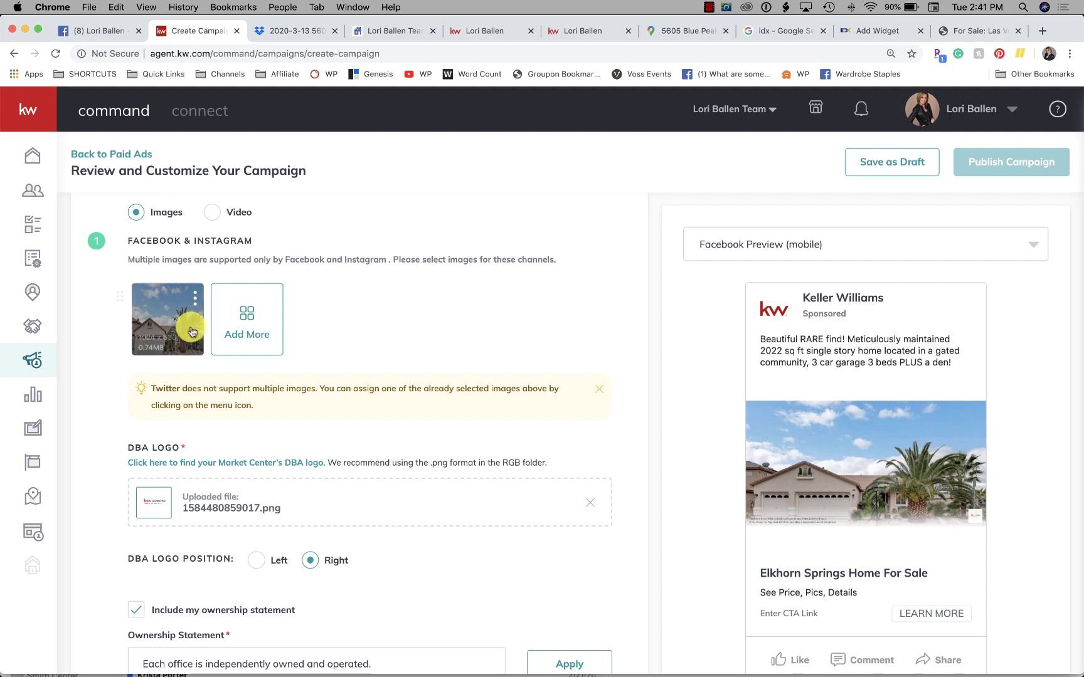
# Step: Select Facebook & Instagram Ads under Channel Options to expand its settings
pyautogui.scroll(-3, 333, 296)
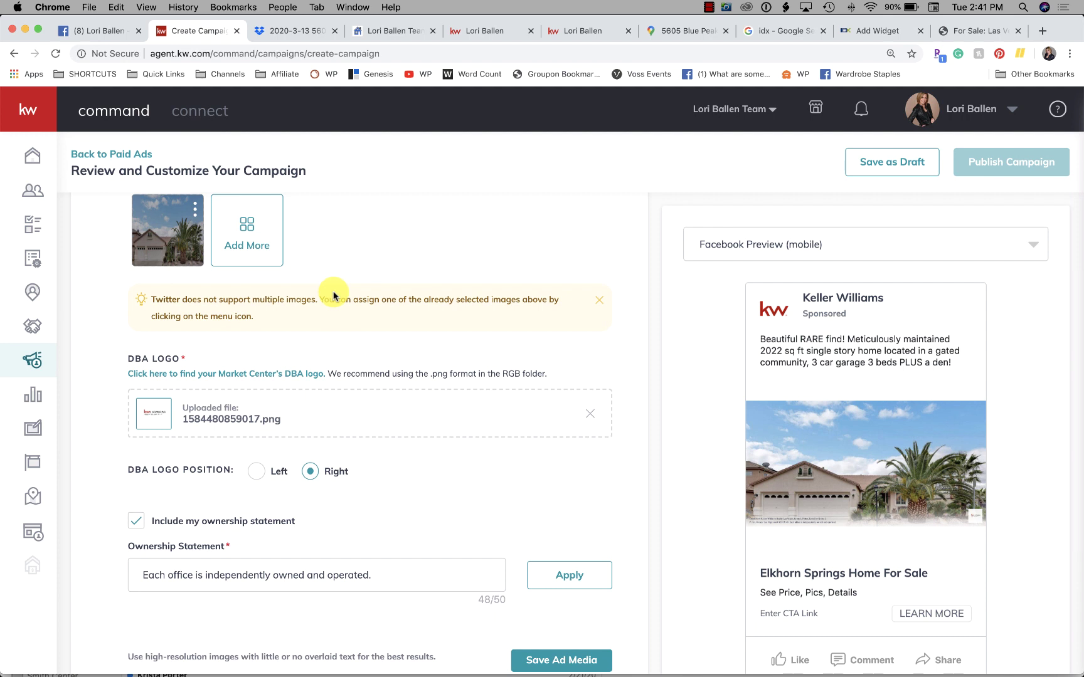
pyautogui.scroll(1, 333, 296)
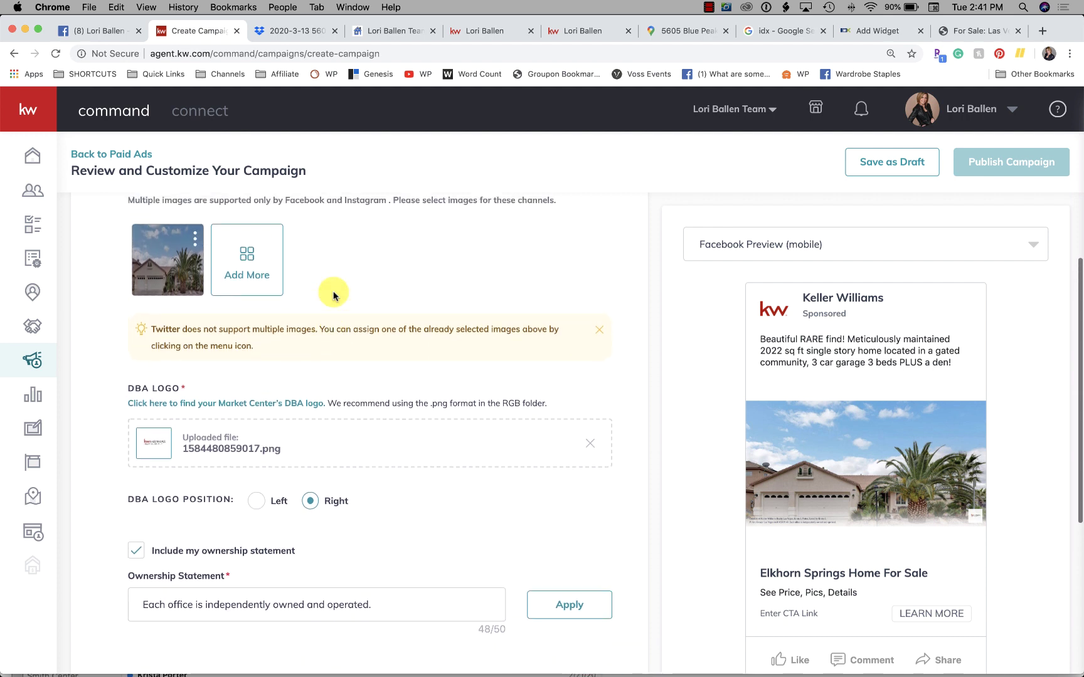
pyautogui.scroll(-8, 240, 362)
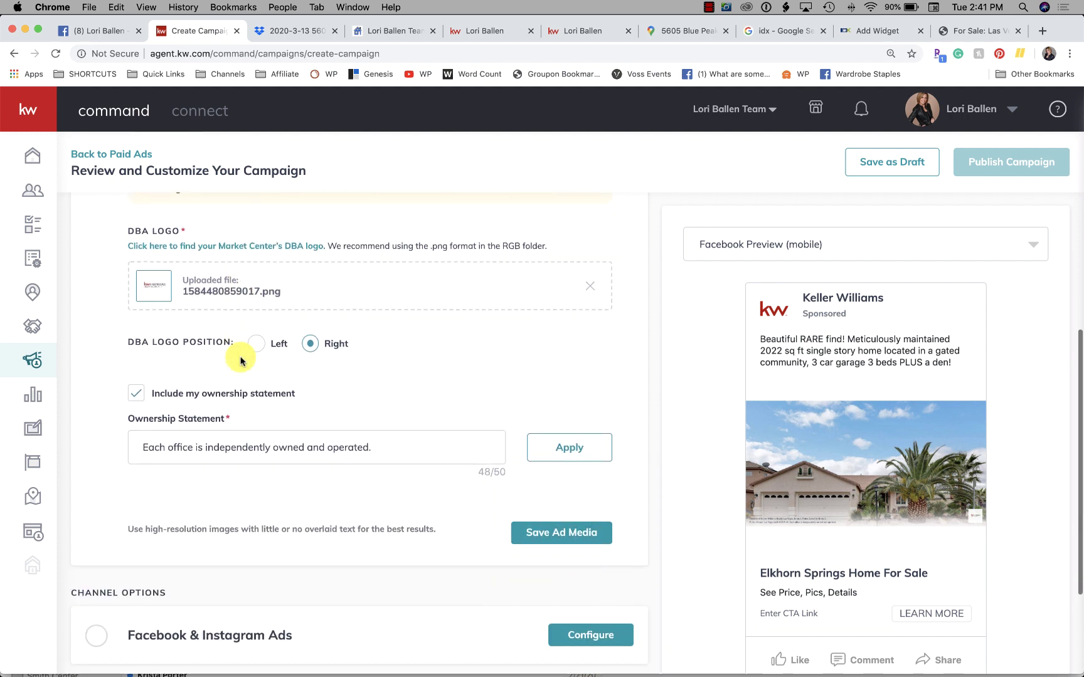
pyautogui.scroll(-4, 240, 361)
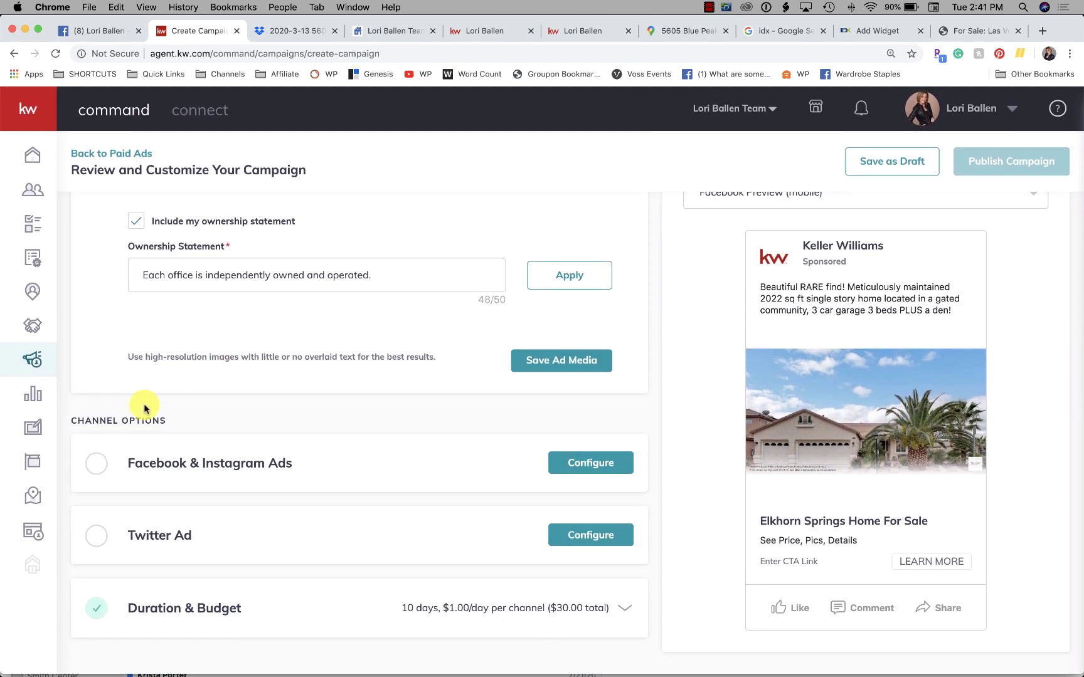
pyautogui.click(94, 463)
# Step: Choose the agent's account in the Account dropdown to run the ad
pyautogui.scroll(-3, 291, 452)
pyautogui.scroll(5, 291, 452)
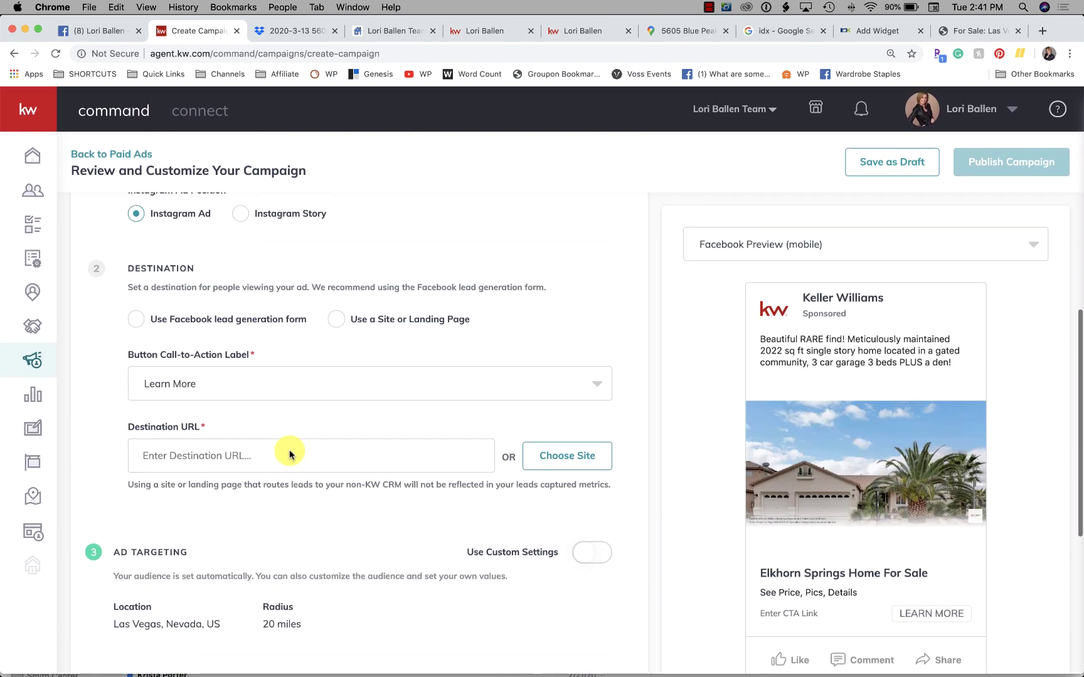
pyautogui.scroll(5, 289, 453)
pyautogui.scroll(-2, 285, 448)
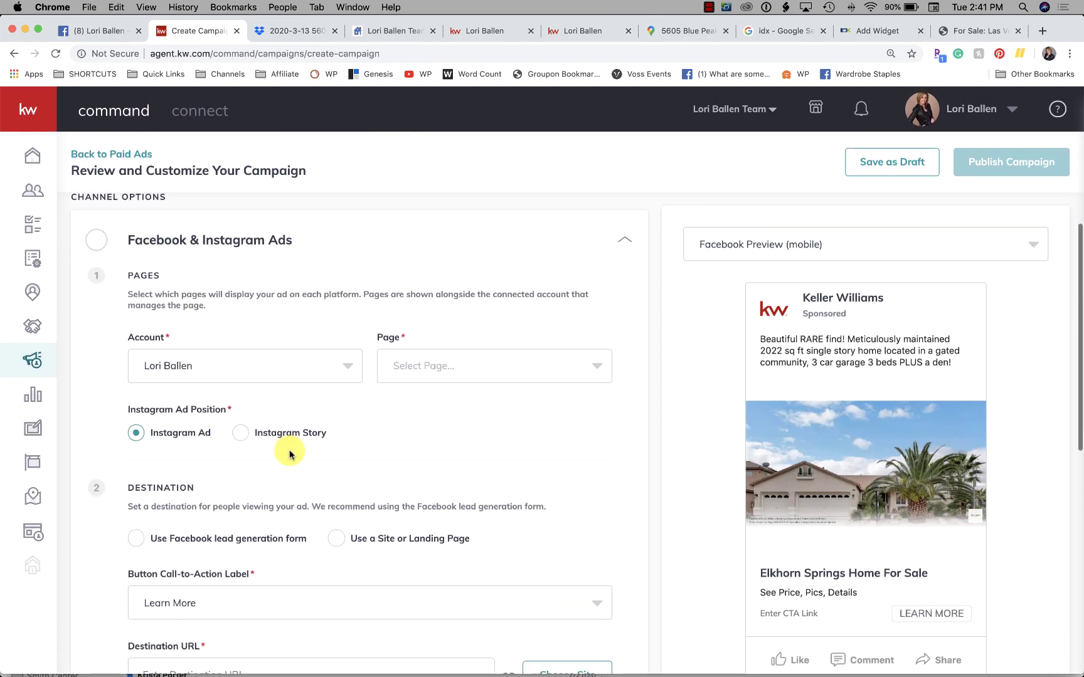
pyautogui.scroll(-2, 236, 377)
pyautogui.scroll(2, 235, 385)
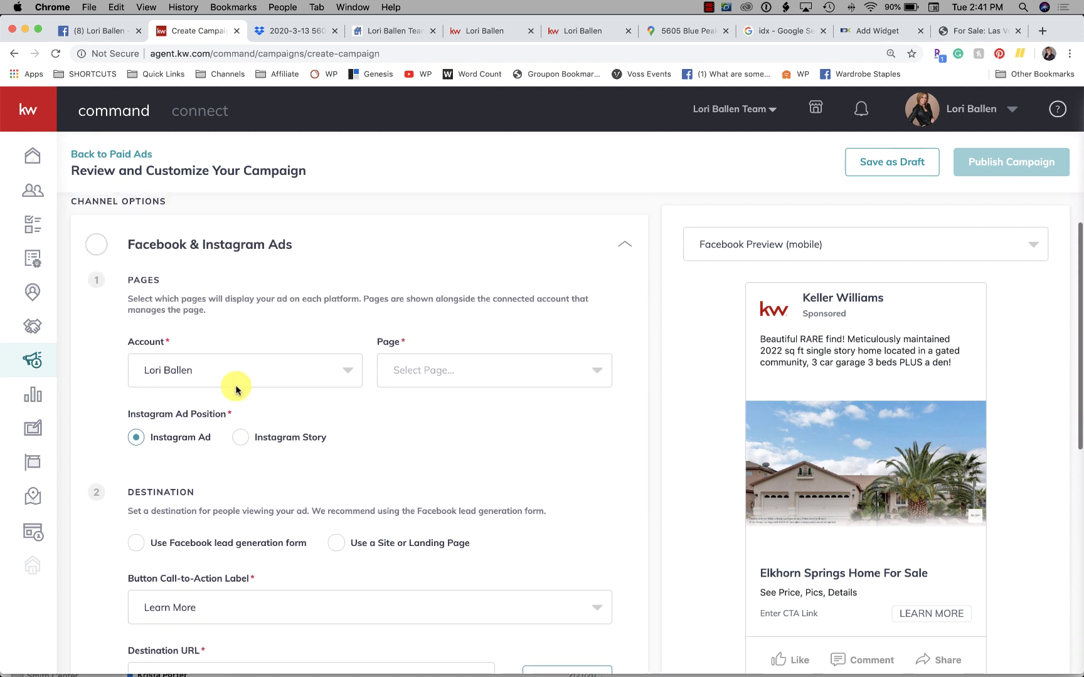
pyautogui.scroll(-1, 236, 390)
pyautogui.scroll(-1, 236, 389)
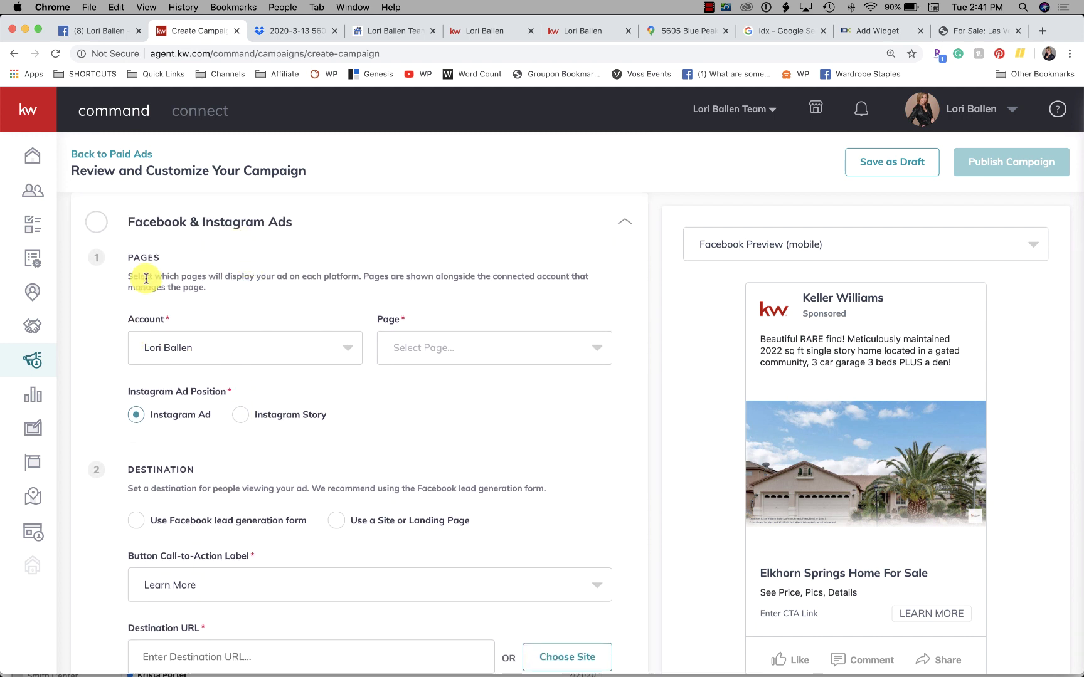
pyautogui.click(260, 351)
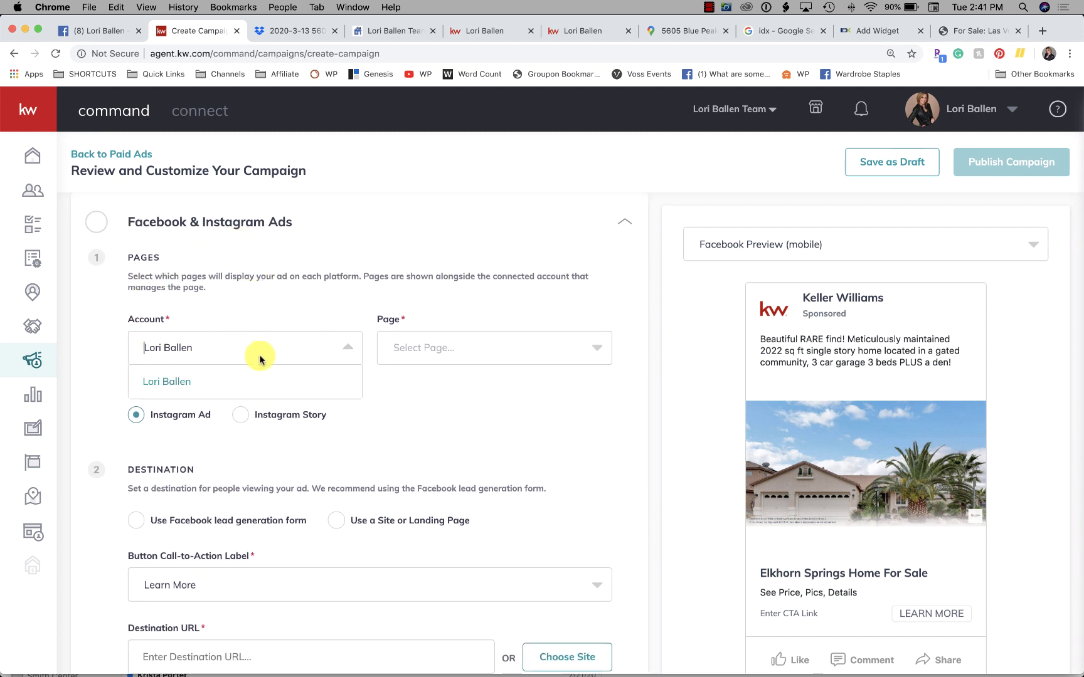
pyautogui.click(174, 380)
# Step: Select the team's Las Vegas page as the Facebook page for the ad
pyautogui.click(599, 353)
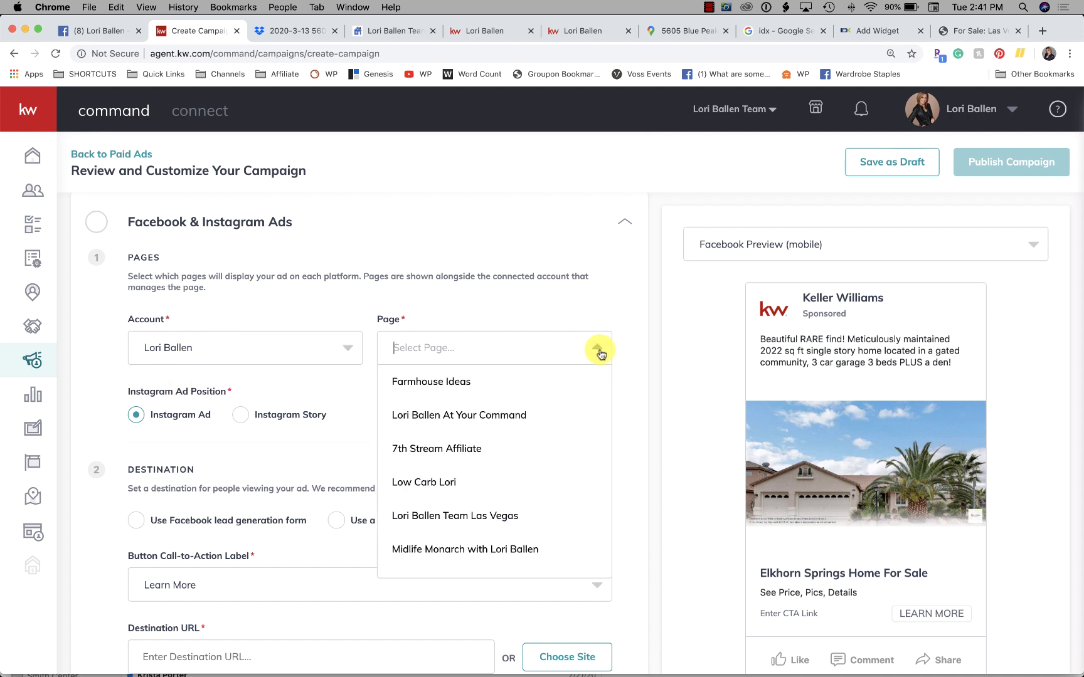
pyautogui.scroll(-2, 518, 417)
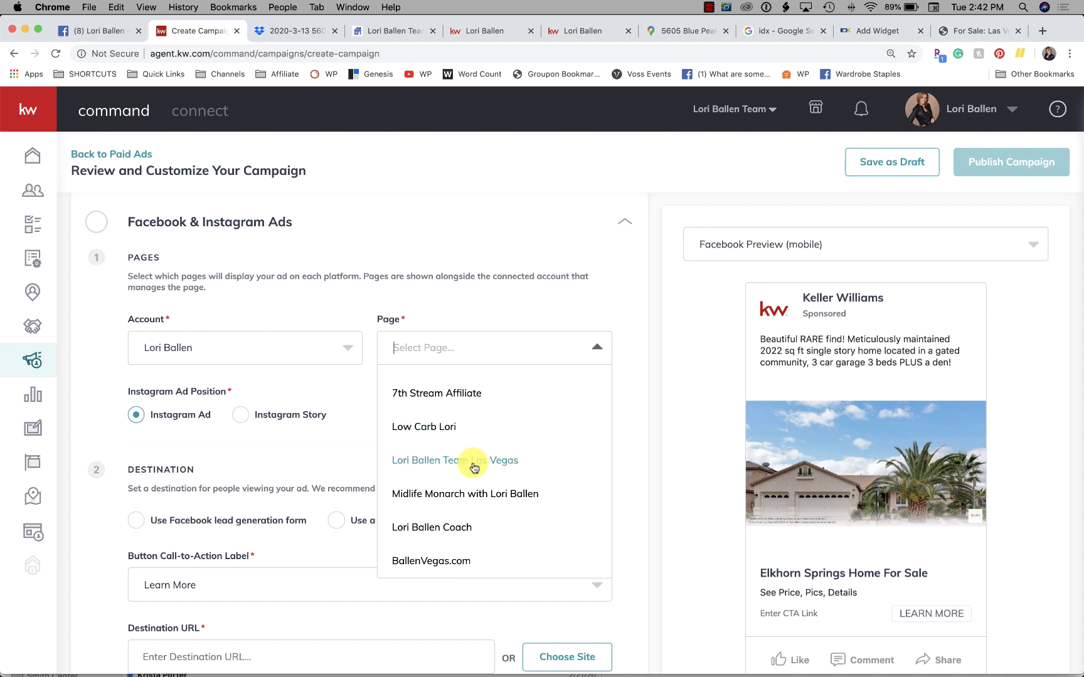
pyautogui.click(438, 464)
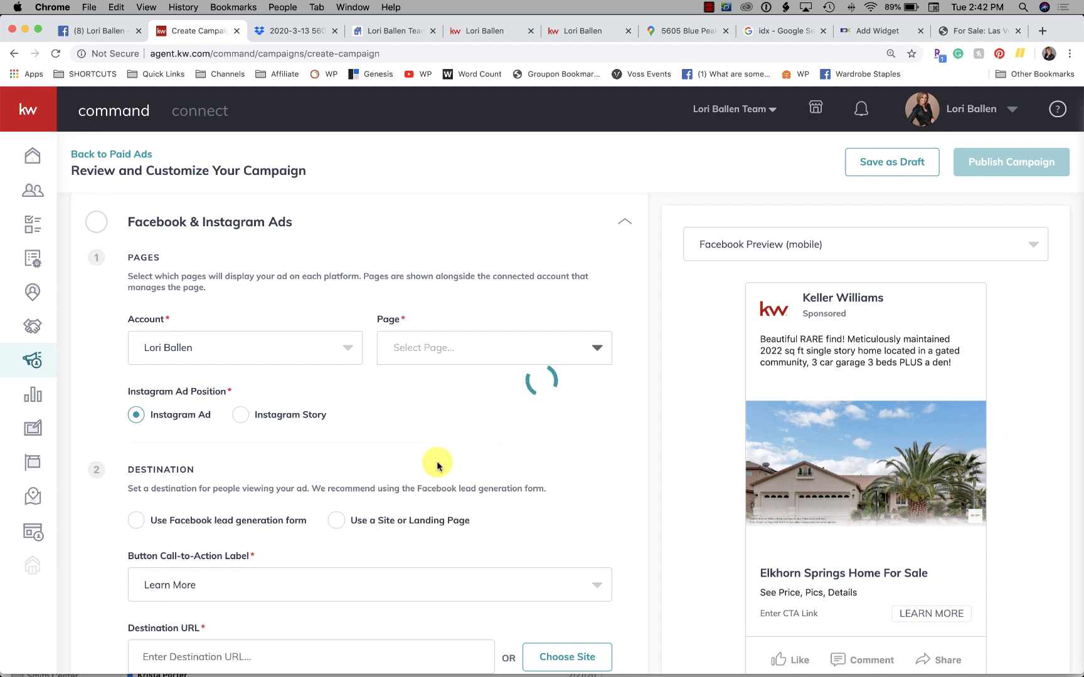
pyautogui.scroll(-2, 437, 464)
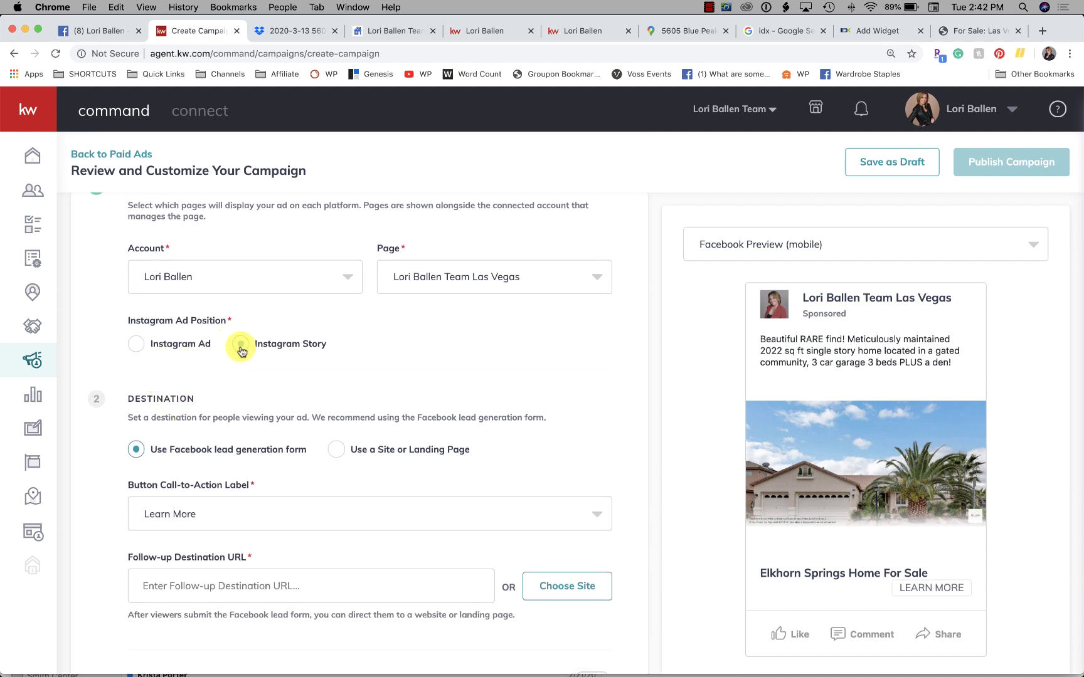
# Step: Set the ad destination to Site or Landing Page, then switch to the team's Las Vegas website
pyautogui.scroll(-4, 142, 345)
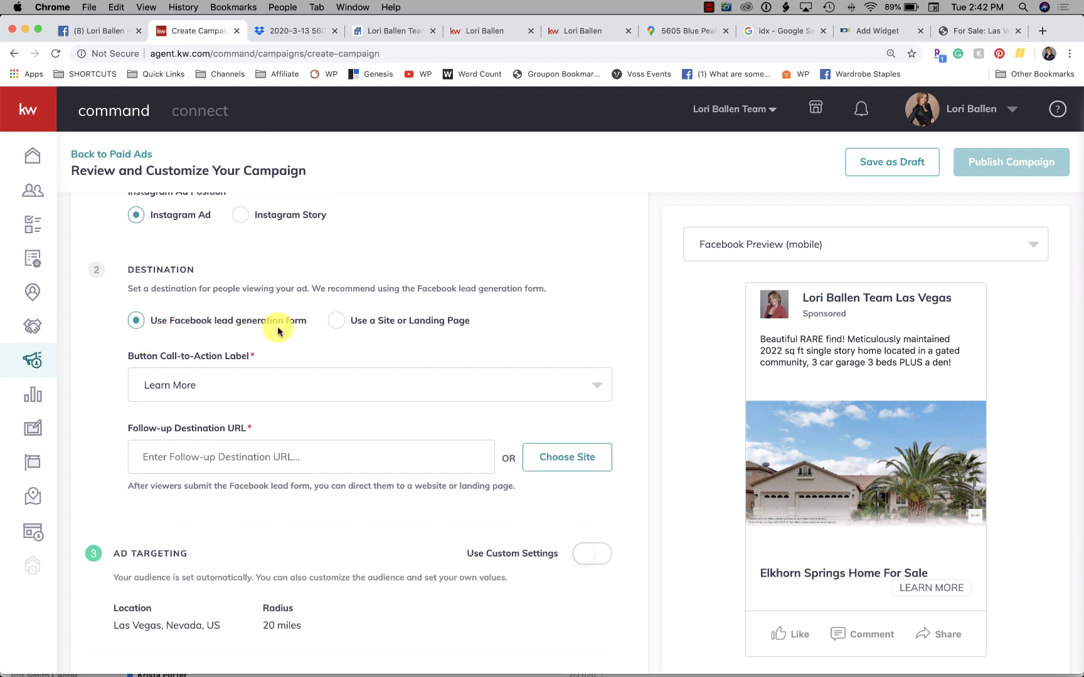
pyautogui.scroll(5, 310, 337)
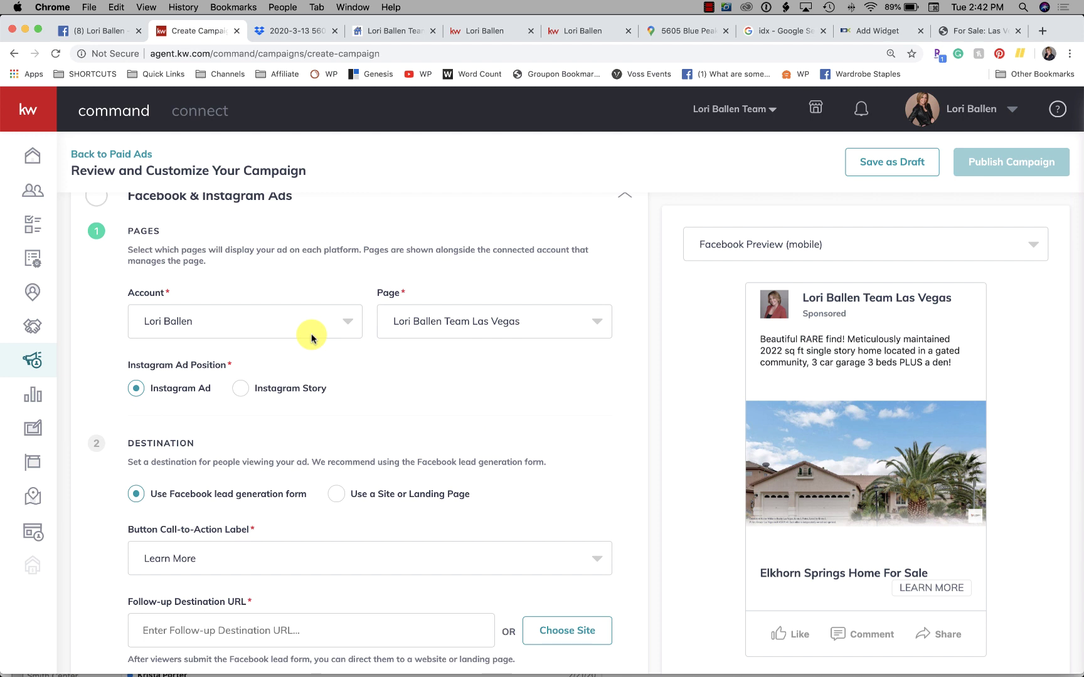
pyautogui.scroll(-1, 311, 338)
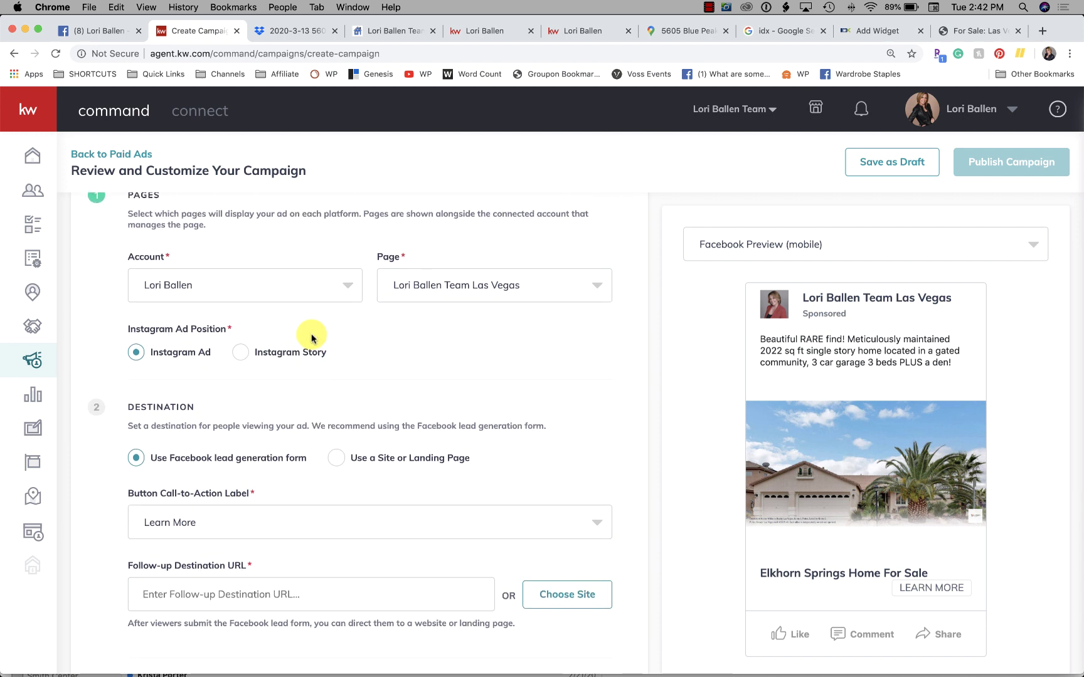
pyautogui.scroll(-4, 312, 339)
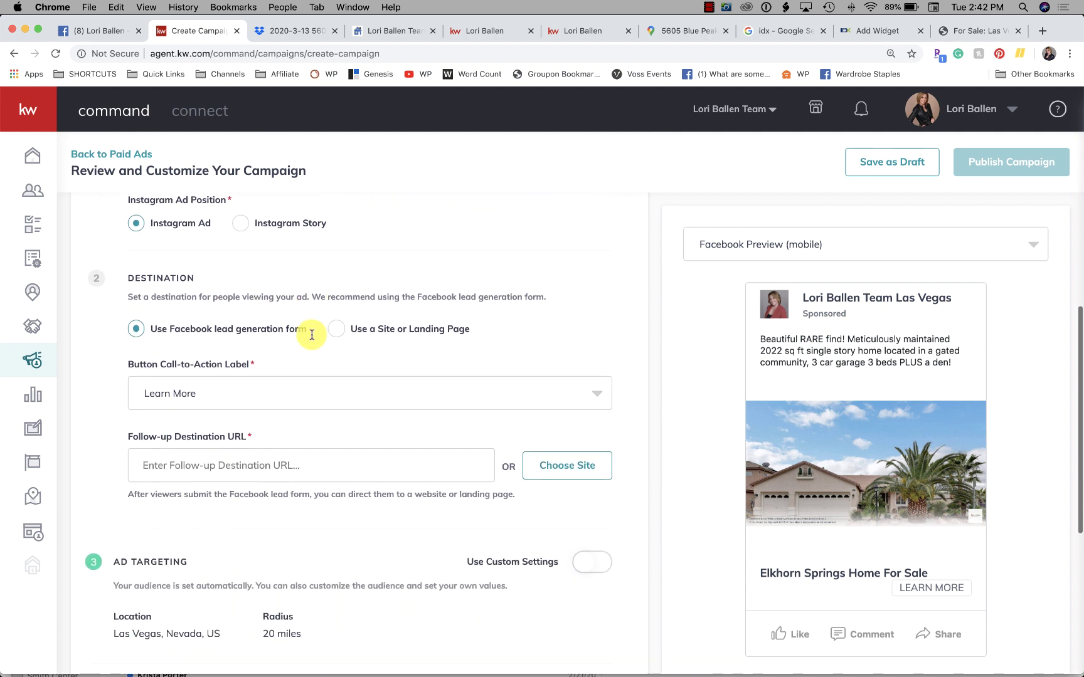
pyautogui.scroll(-1, 358, 412)
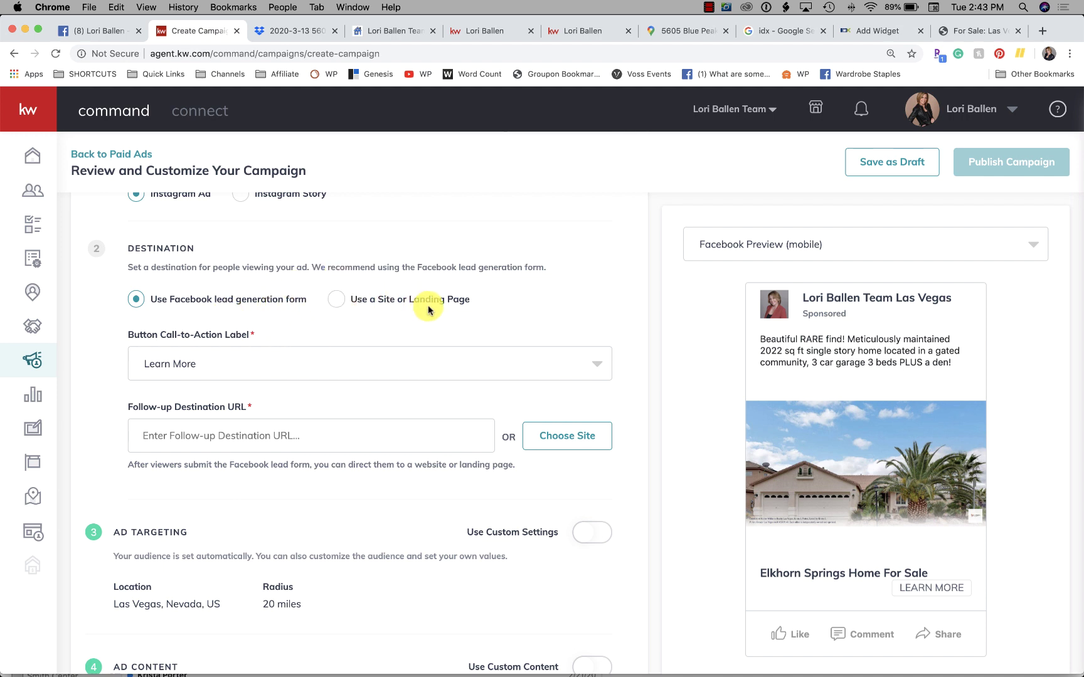
pyautogui.click(337, 301)
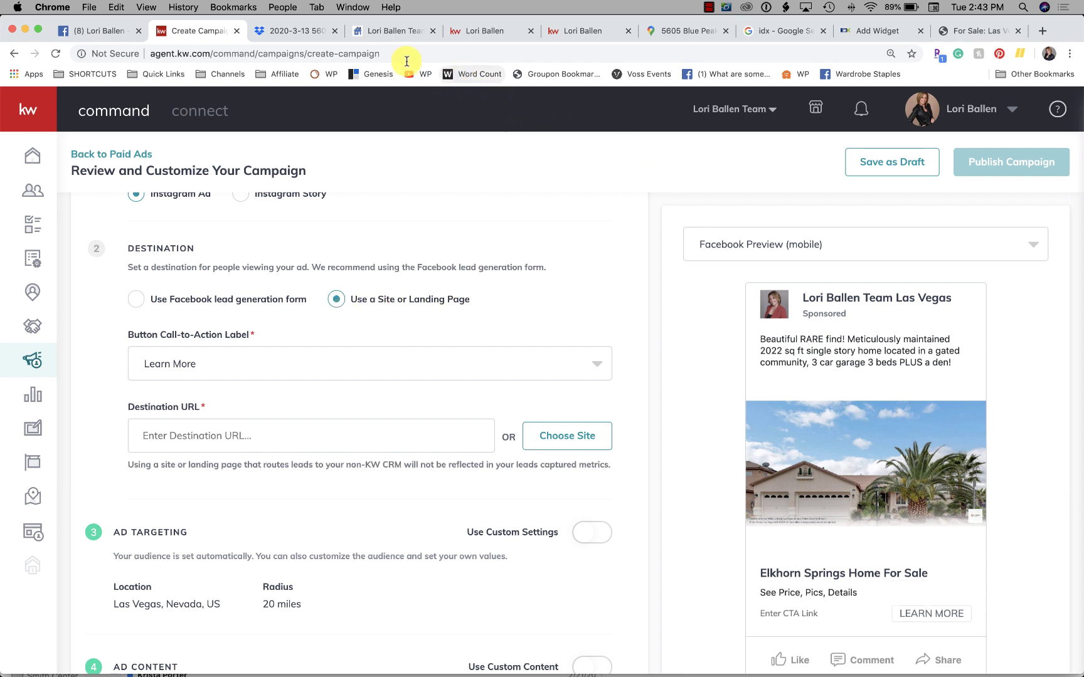
pyautogui.click(480, 33)
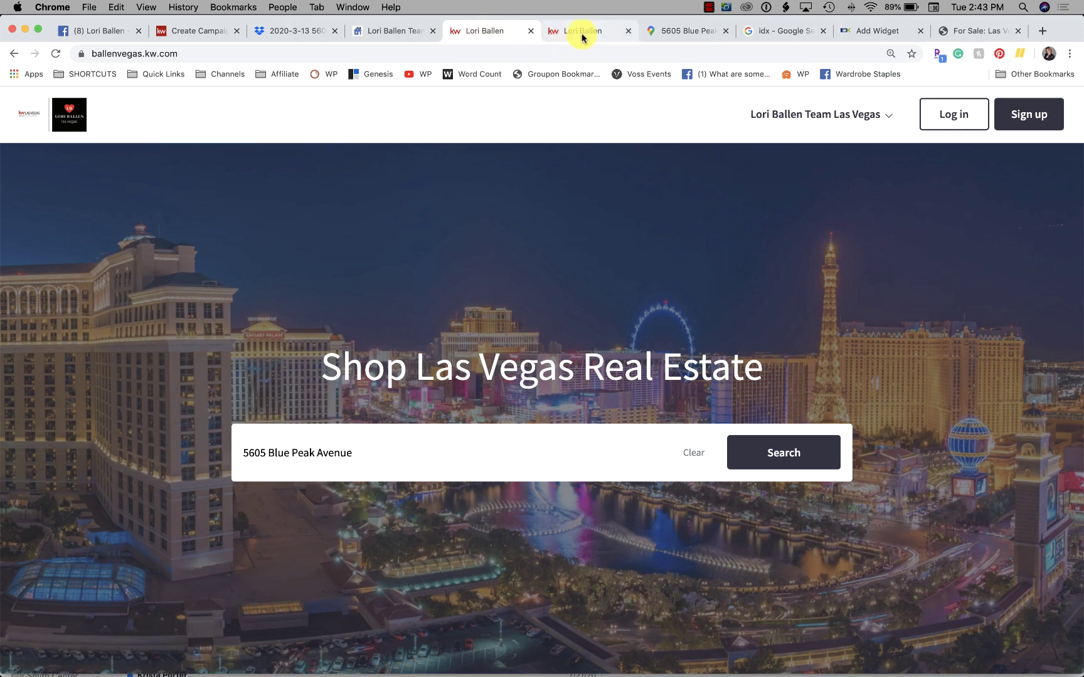
pyautogui.click(582, 36)
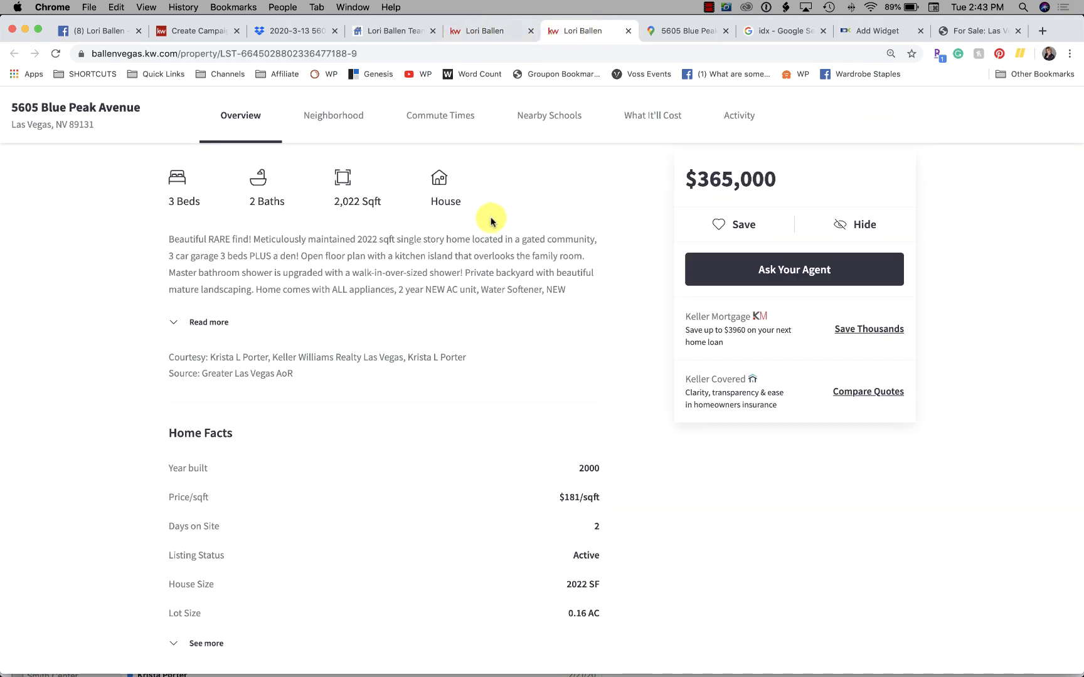
pyautogui.scroll(10, 491, 221)
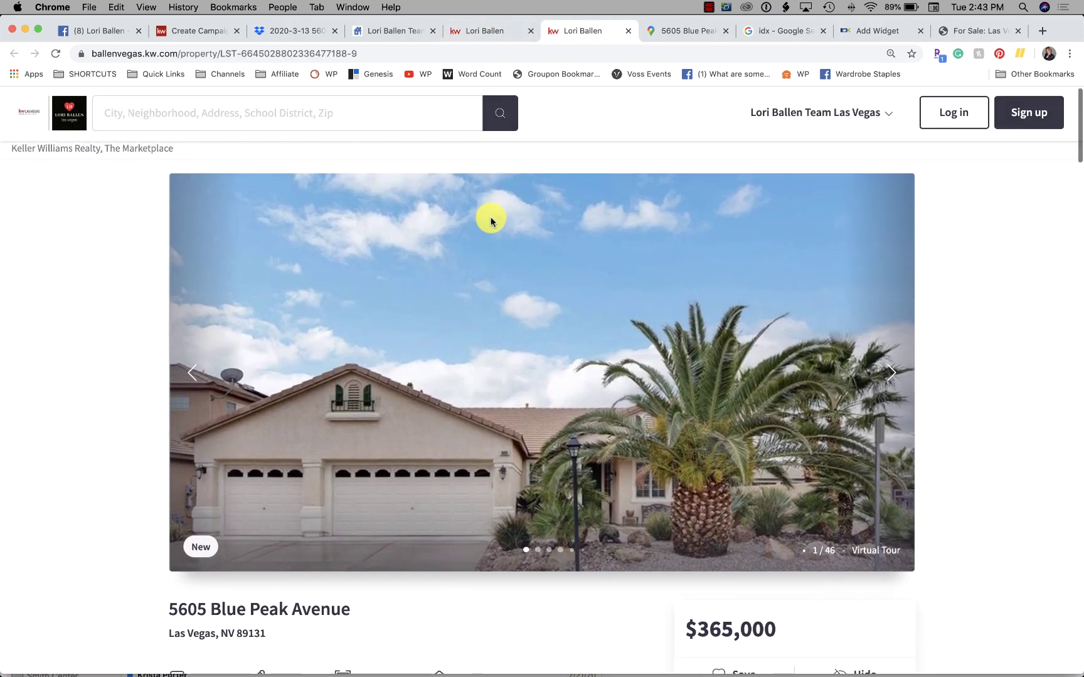
pyautogui.scroll(-1, 491, 221)
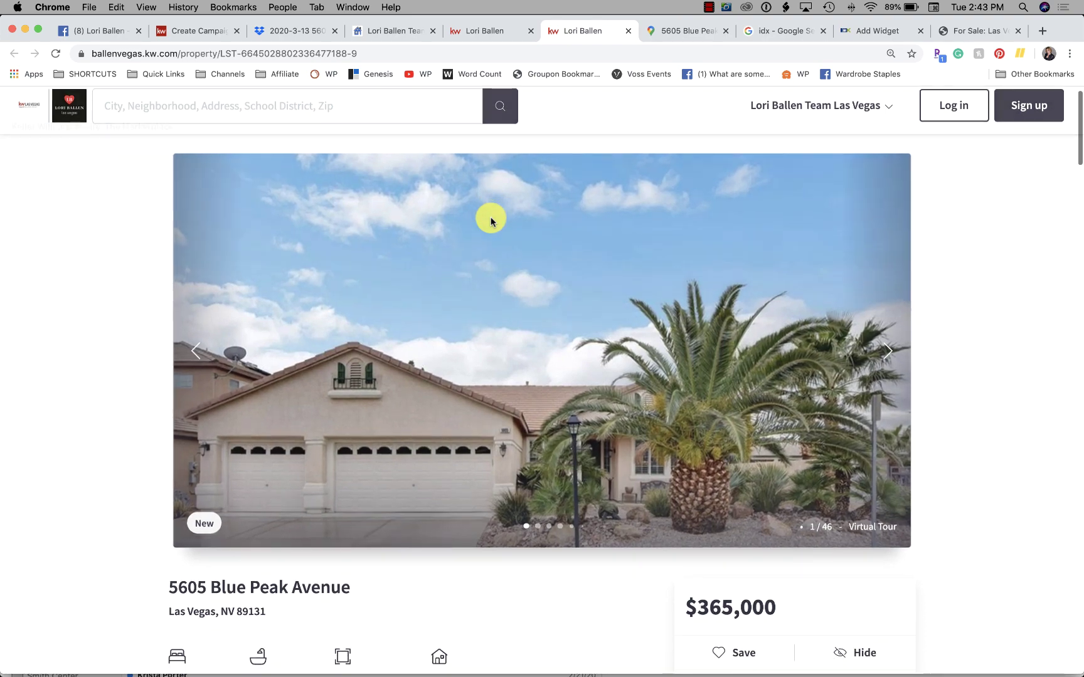
pyautogui.scroll(-5, 490, 221)
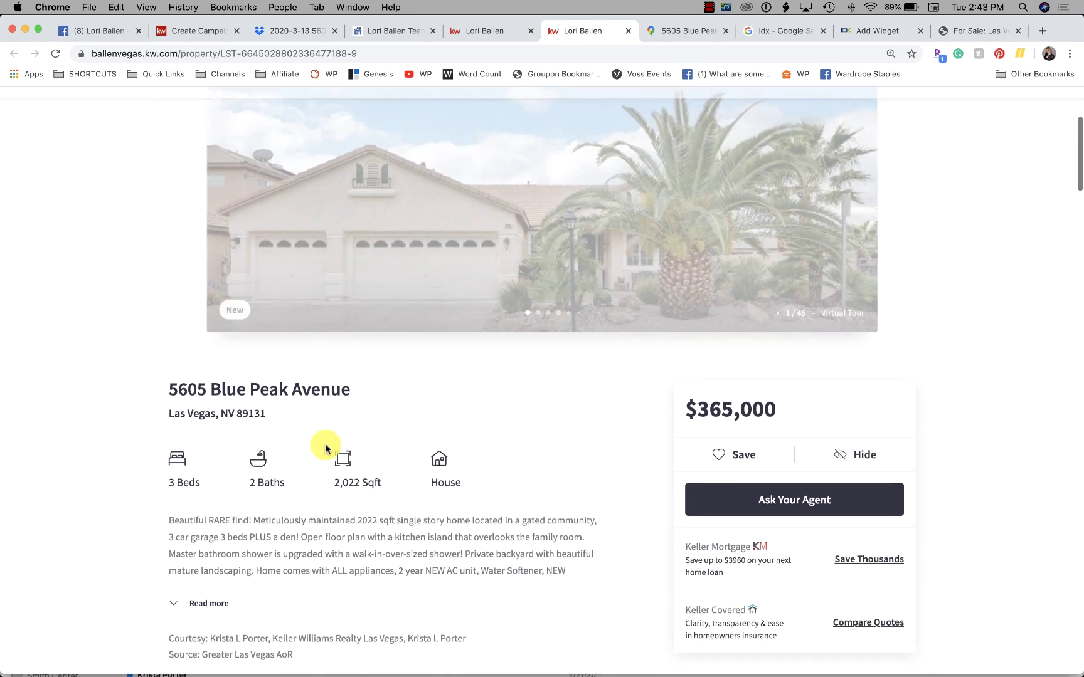
pyautogui.scroll(-7, 326, 448)
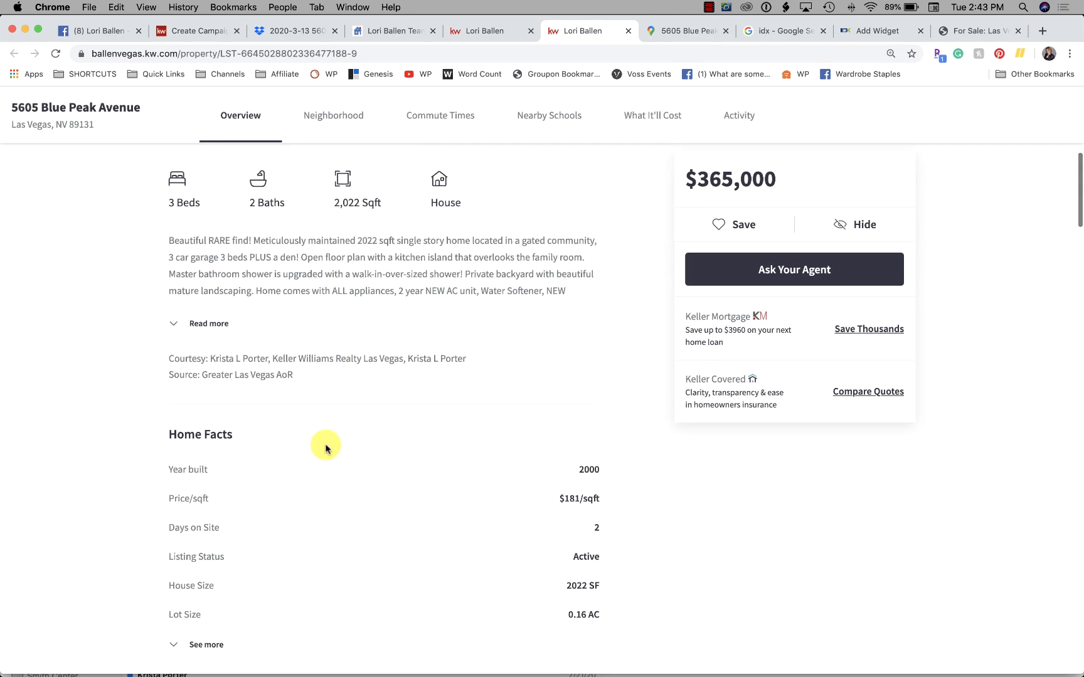
pyautogui.scroll(-20, 39, 407)
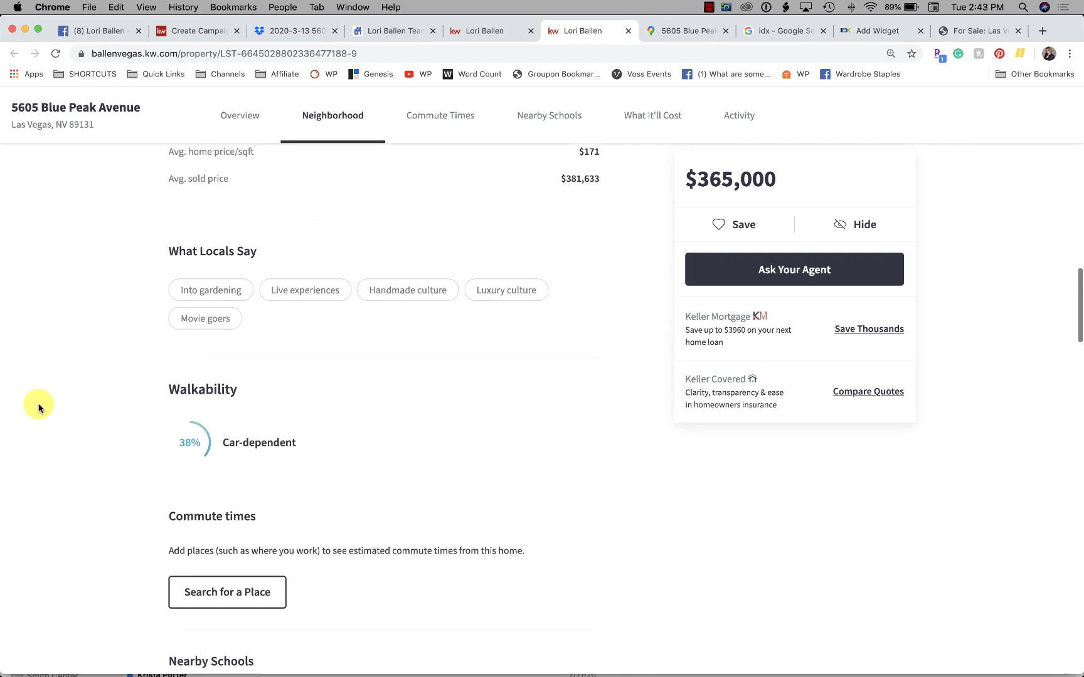
pyautogui.scroll(-11, 39, 407)
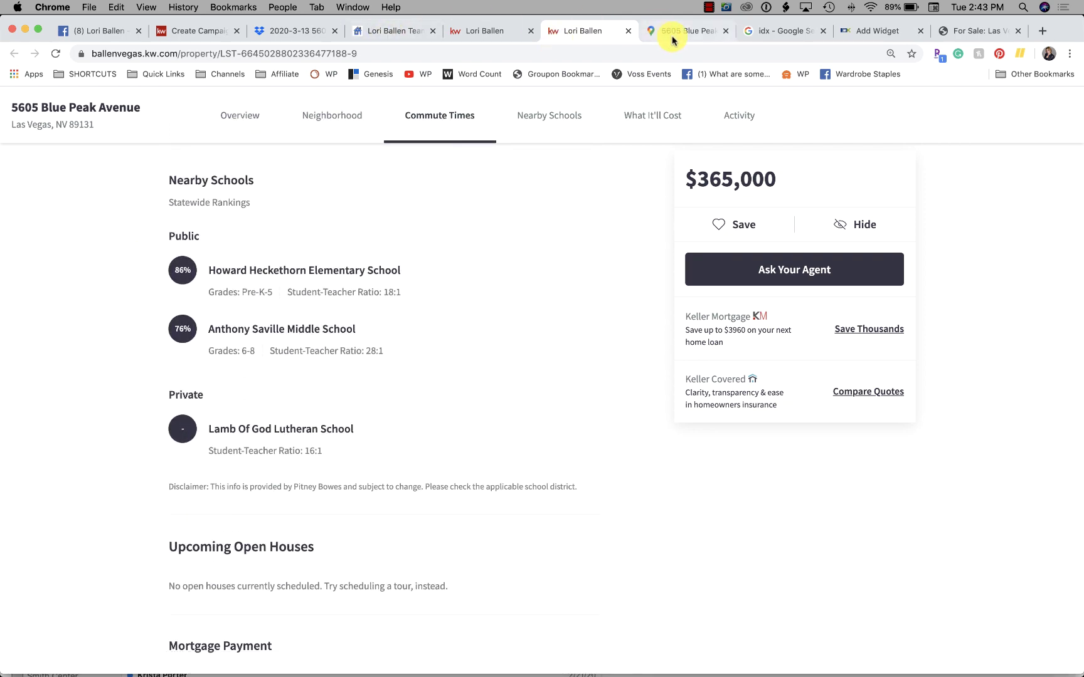
pyautogui.click(628, 31)
pyautogui.click(490, 31)
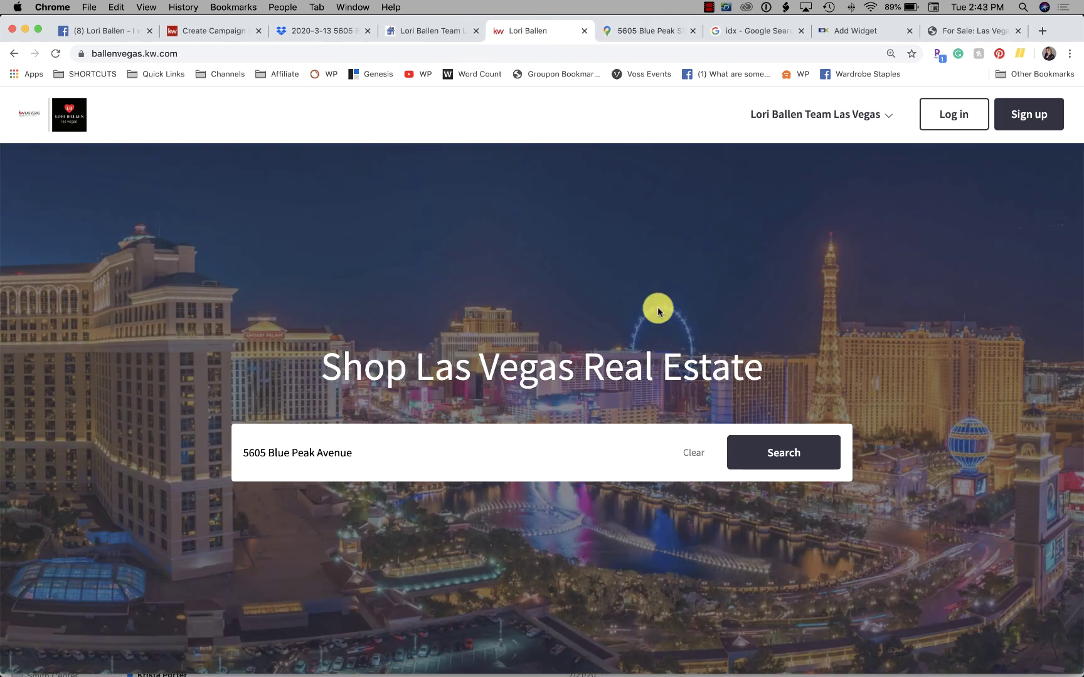
pyautogui.scroll(-1, 658, 307)
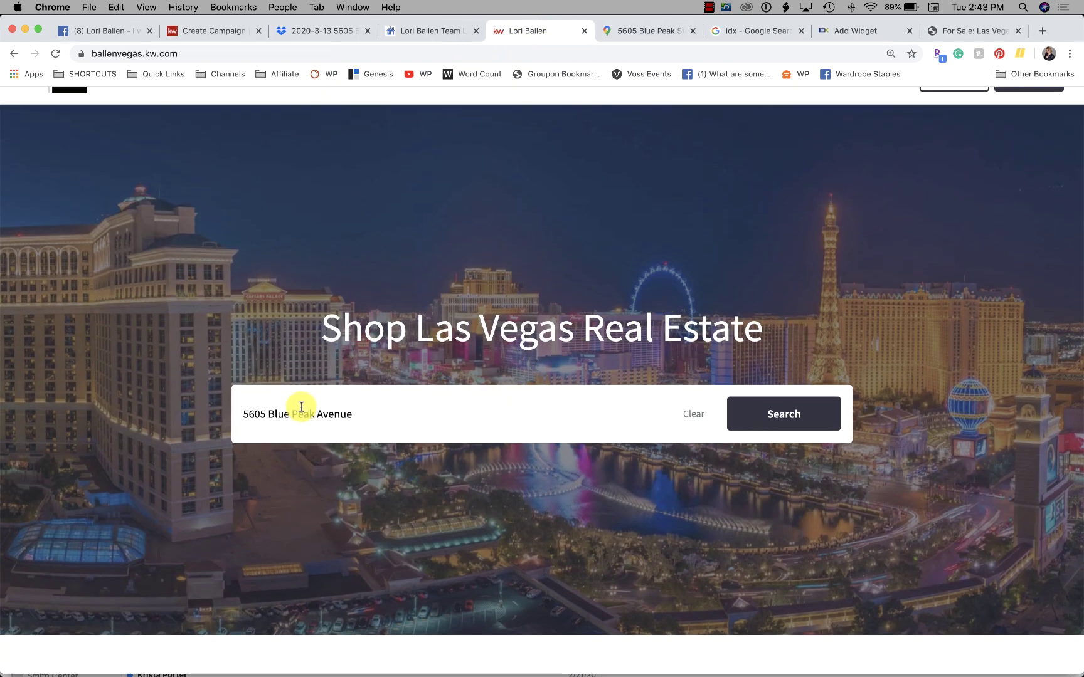
pyautogui.click(792, 416)
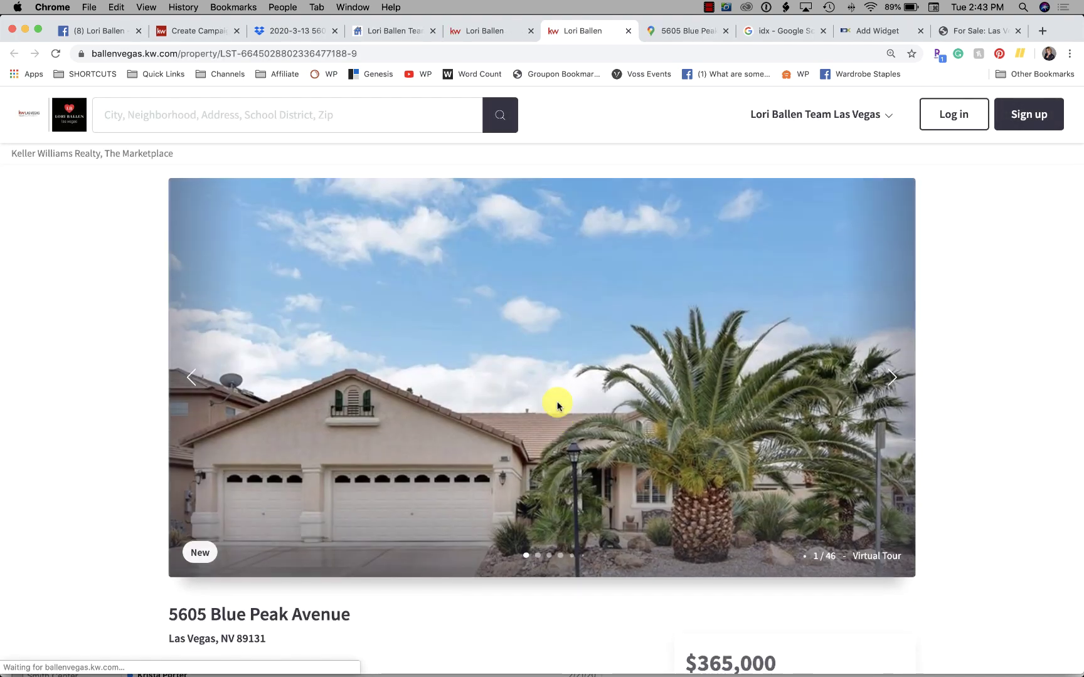
pyautogui.scroll(-3, 98, 391)
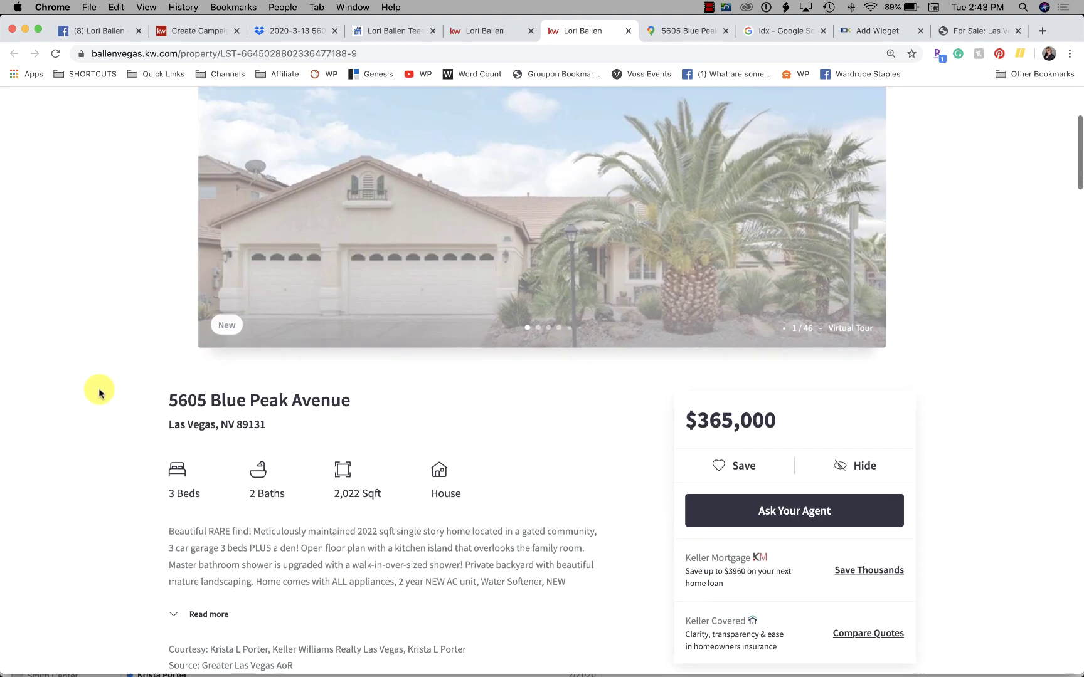
pyautogui.scroll(-3, 99, 392)
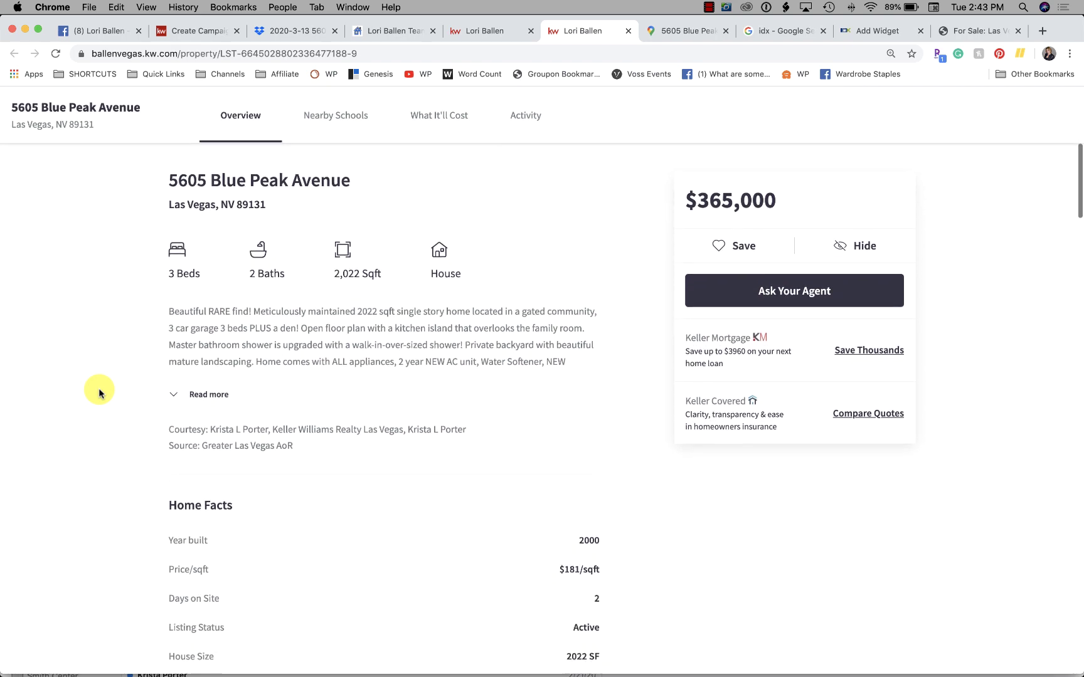
pyautogui.scroll(5, 99, 393)
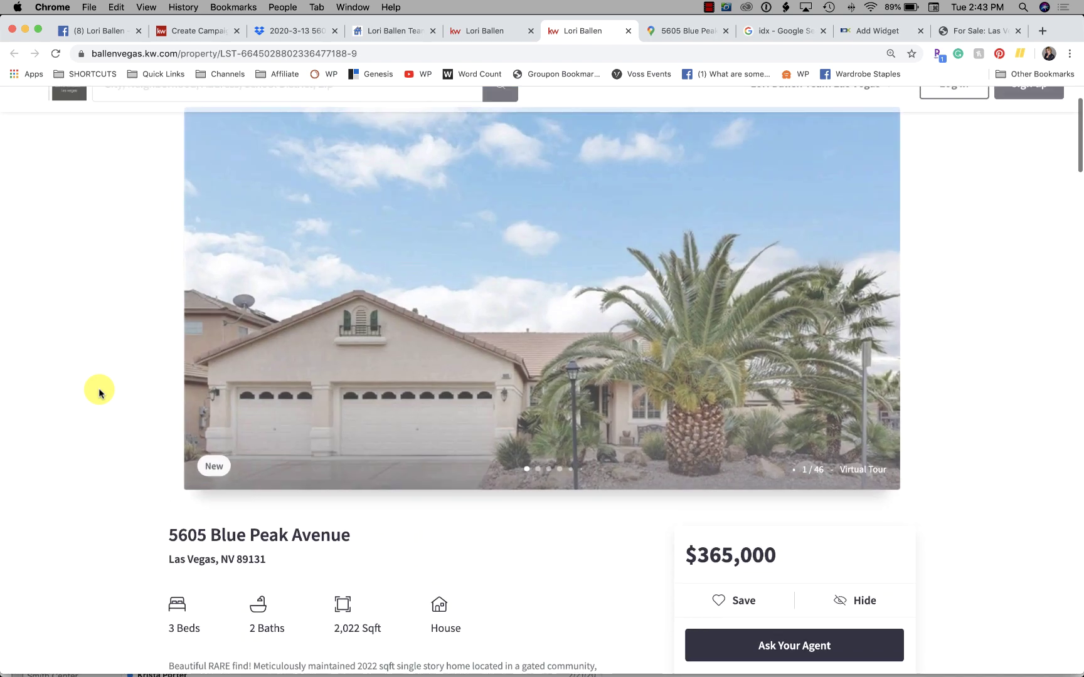
pyautogui.scroll(-2, 99, 393)
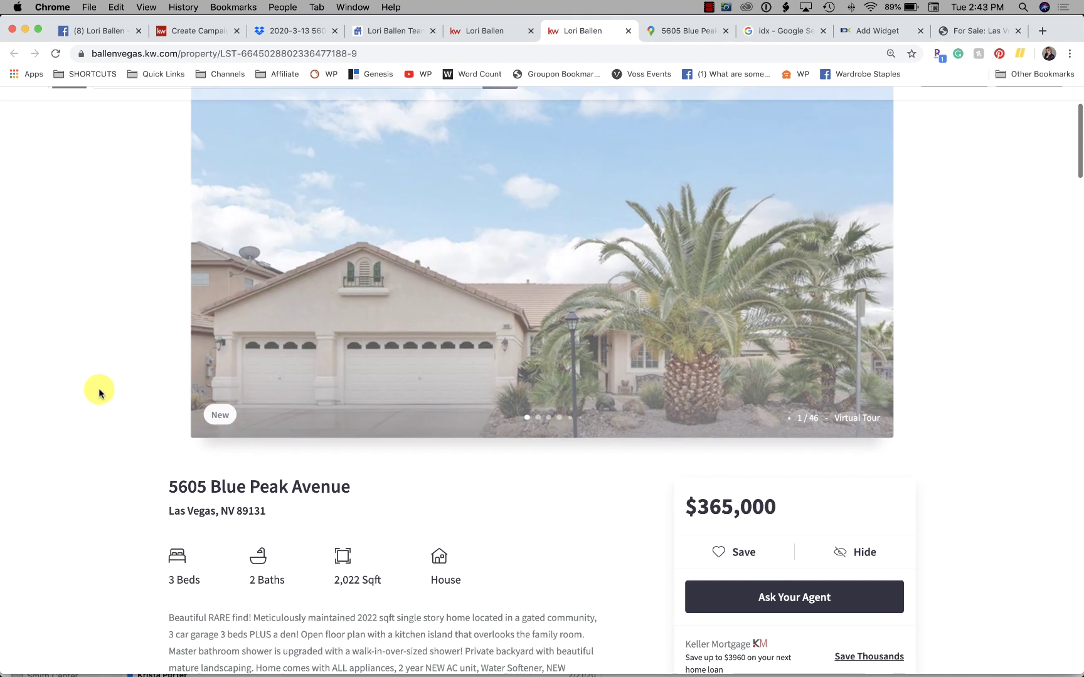
pyautogui.scroll(-3, 99, 393)
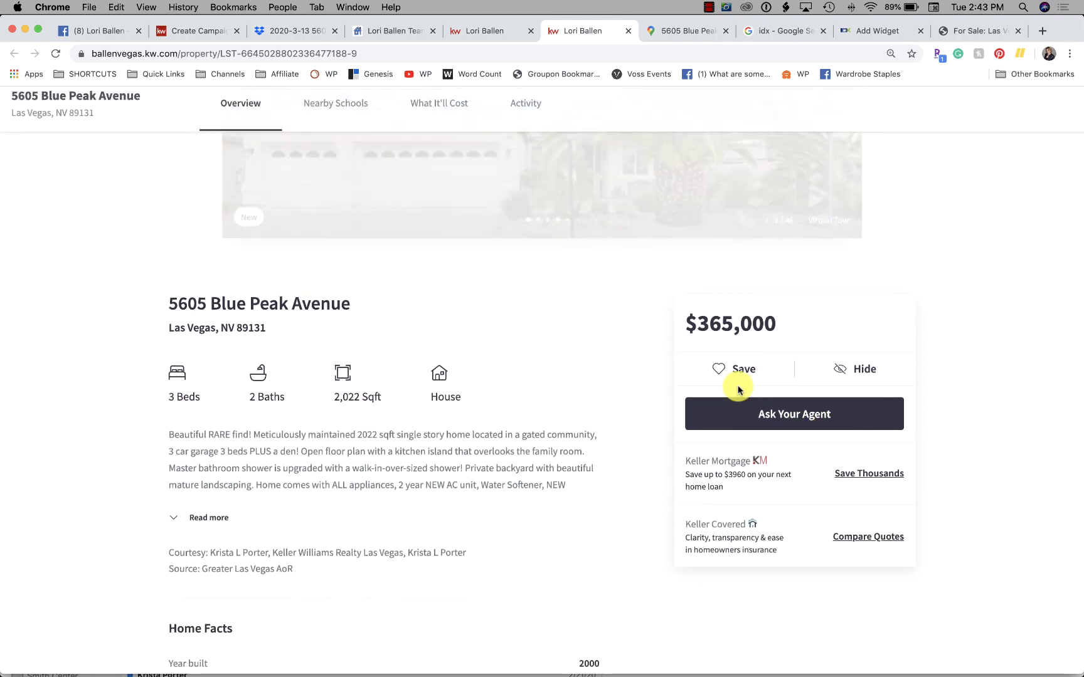
pyautogui.click(728, 367)
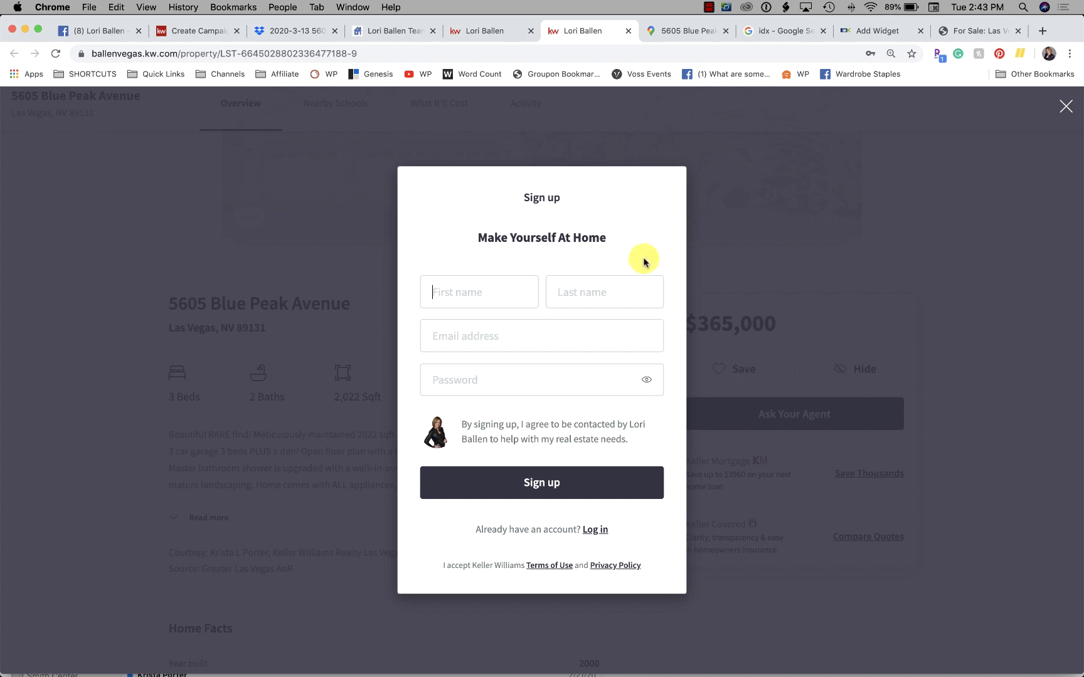
# Step: Dismiss the sign-up prompt, review the listing details, and favorite the home
pyautogui.click(1070, 143)
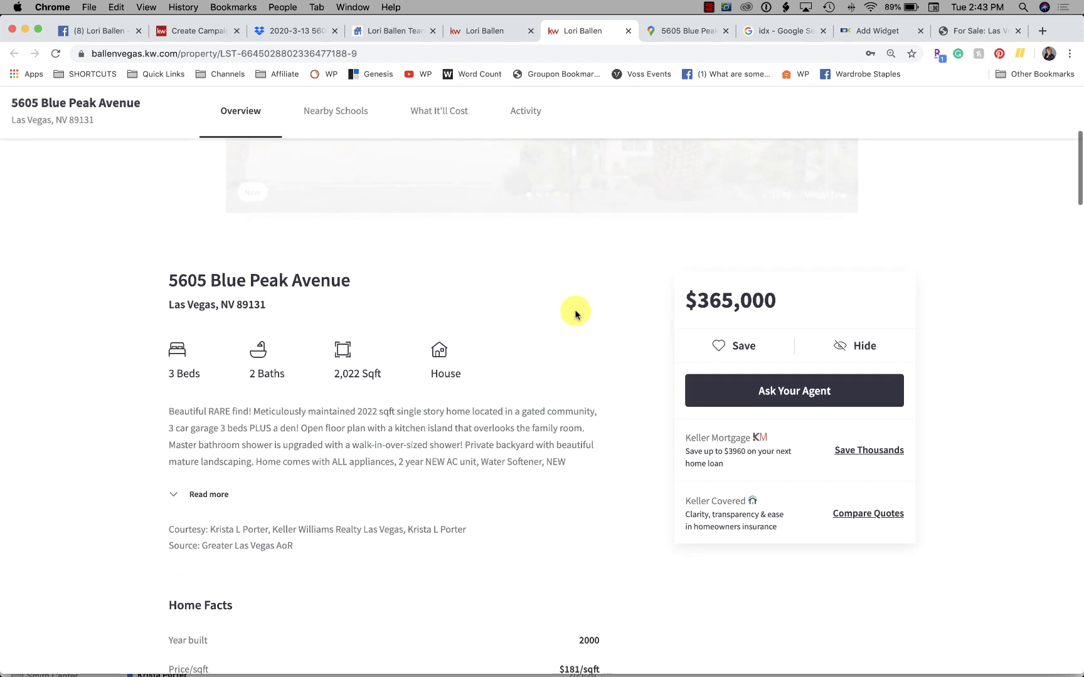
pyautogui.scroll(-2, 346, 482)
pyautogui.scroll(-8, 346, 482)
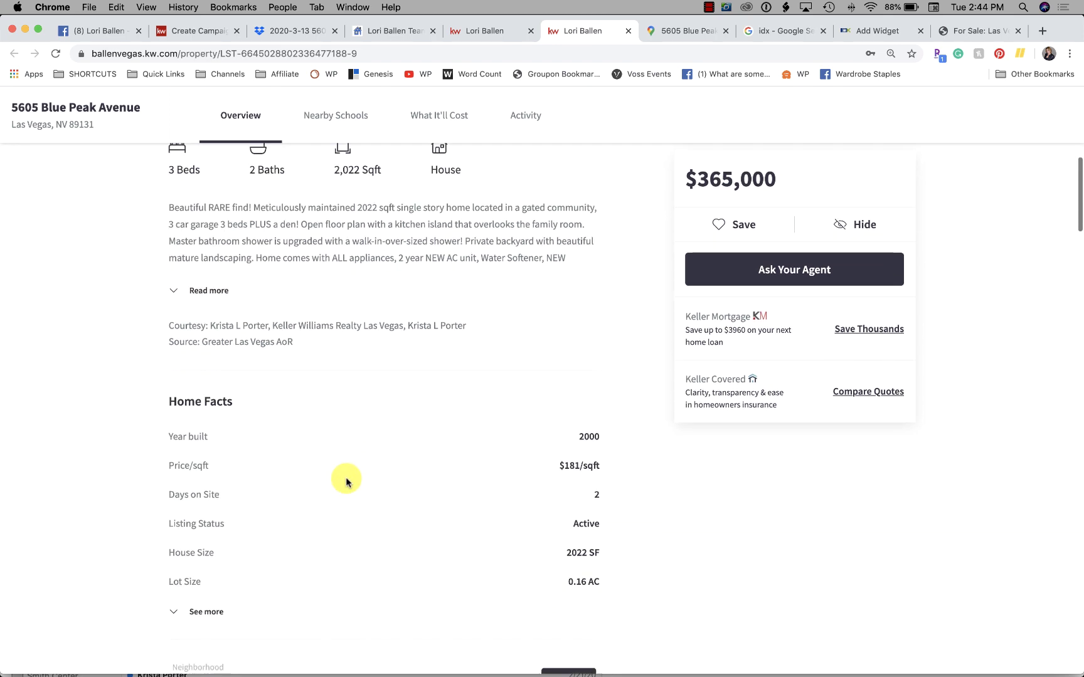
pyautogui.scroll(-3, 346, 478)
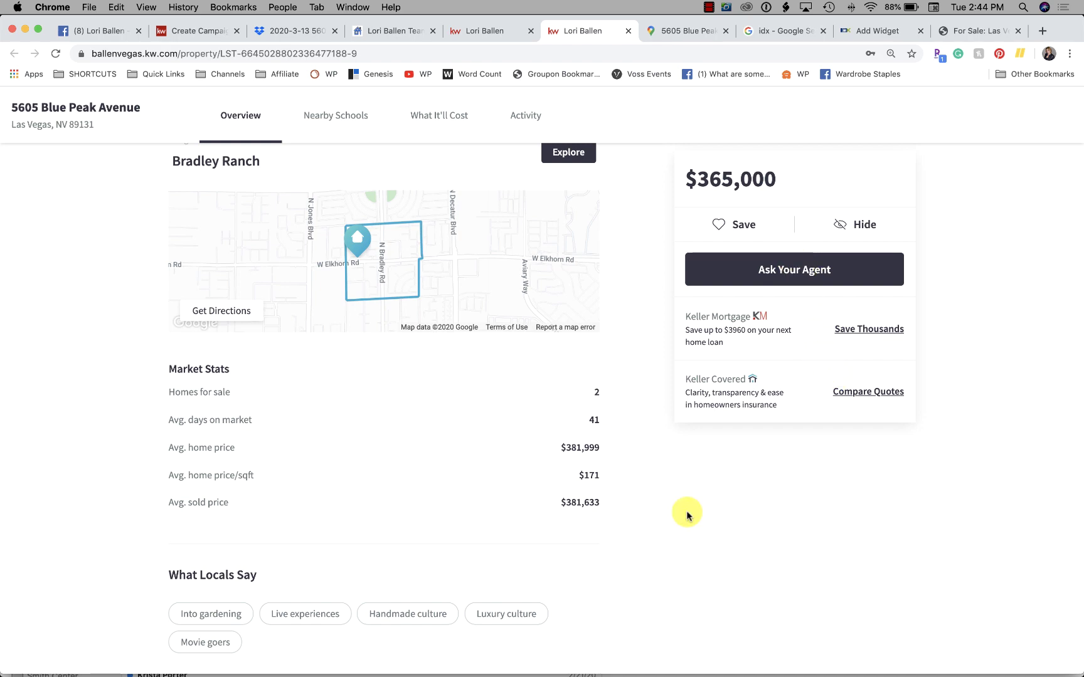
pyautogui.scroll(-11, 687, 513)
pyautogui.scroll(-4, 687, 513)
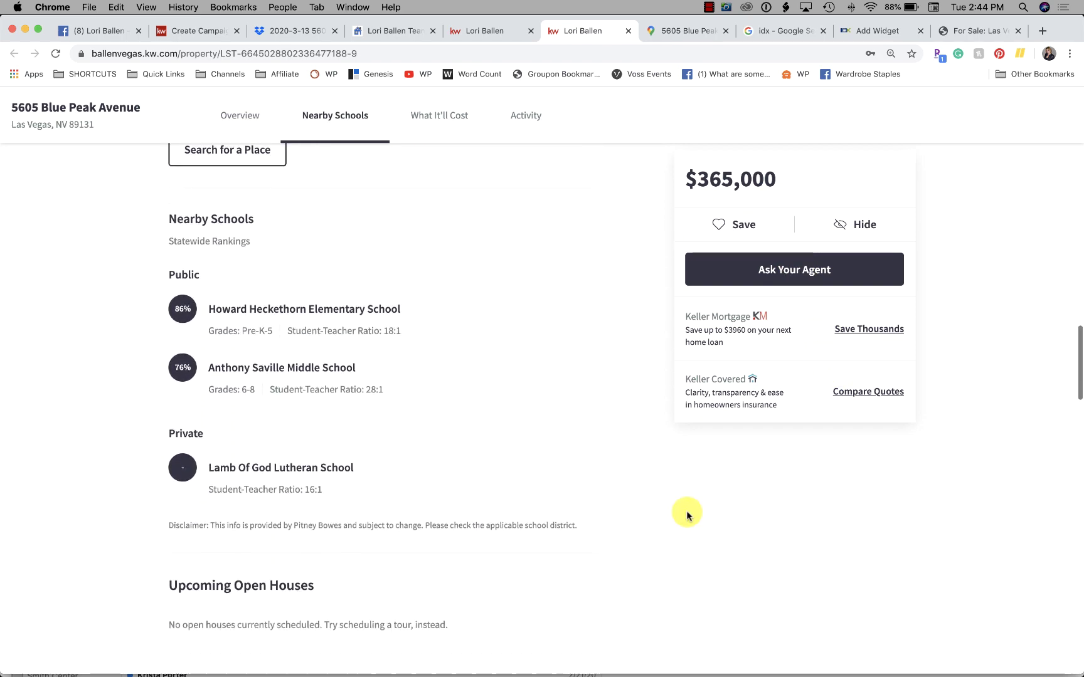
pyautogui.scroll(12, 687, 513)
pyautogui.scroll(8, 687, 513)
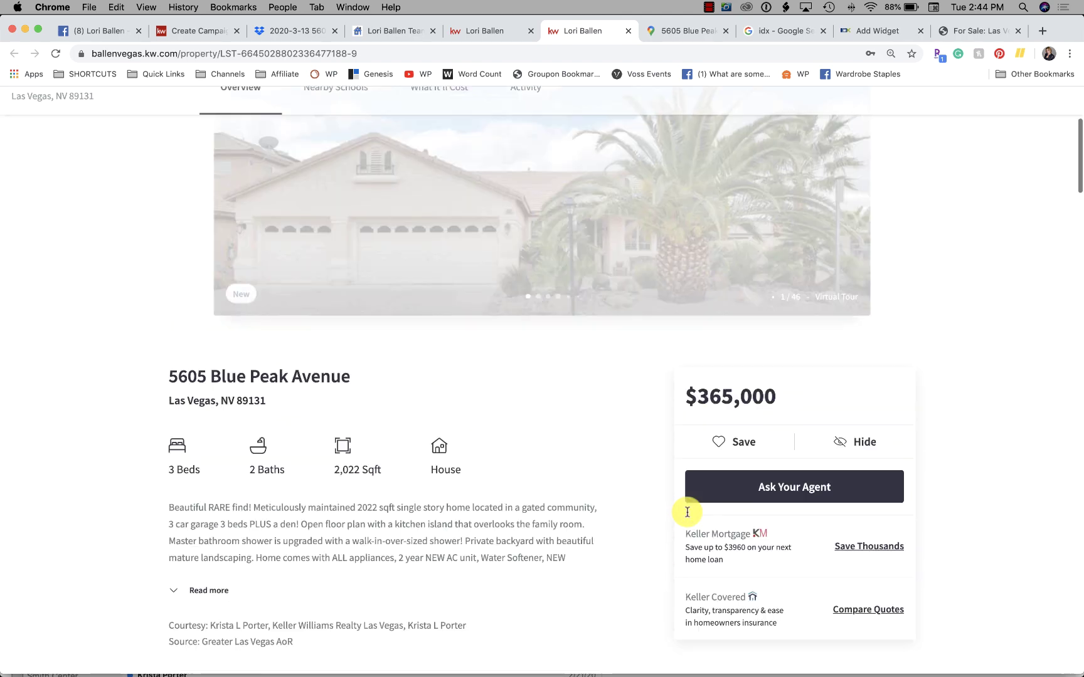
pyautogui.scroll(-3, 1045, 315)
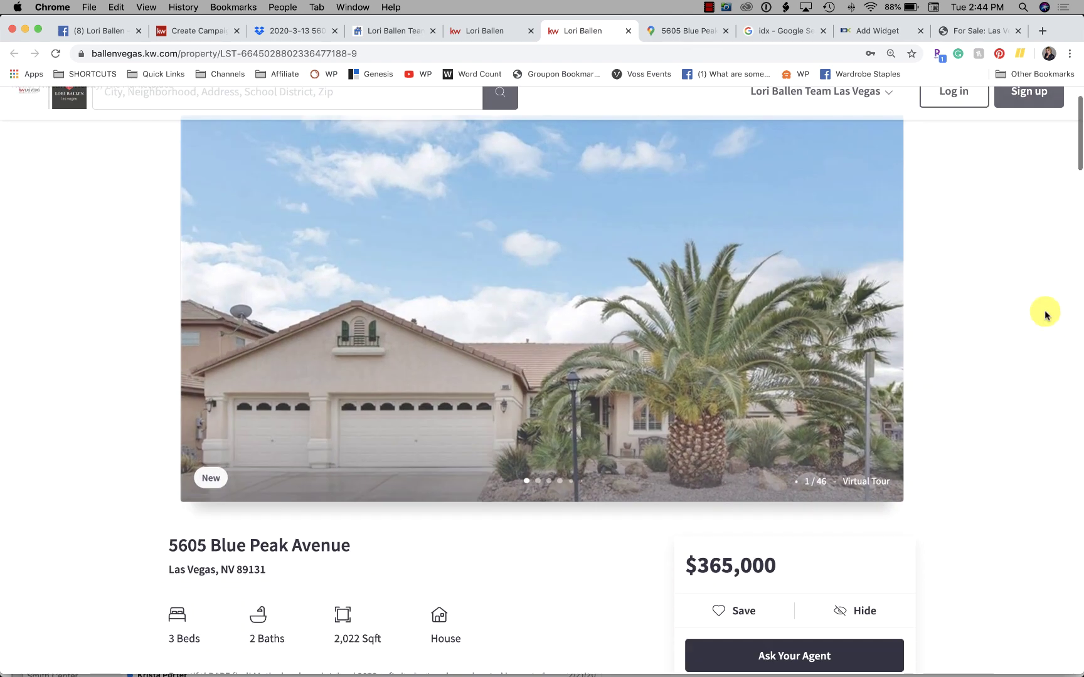
pyautogui.scroll(-2, 1045, 315)
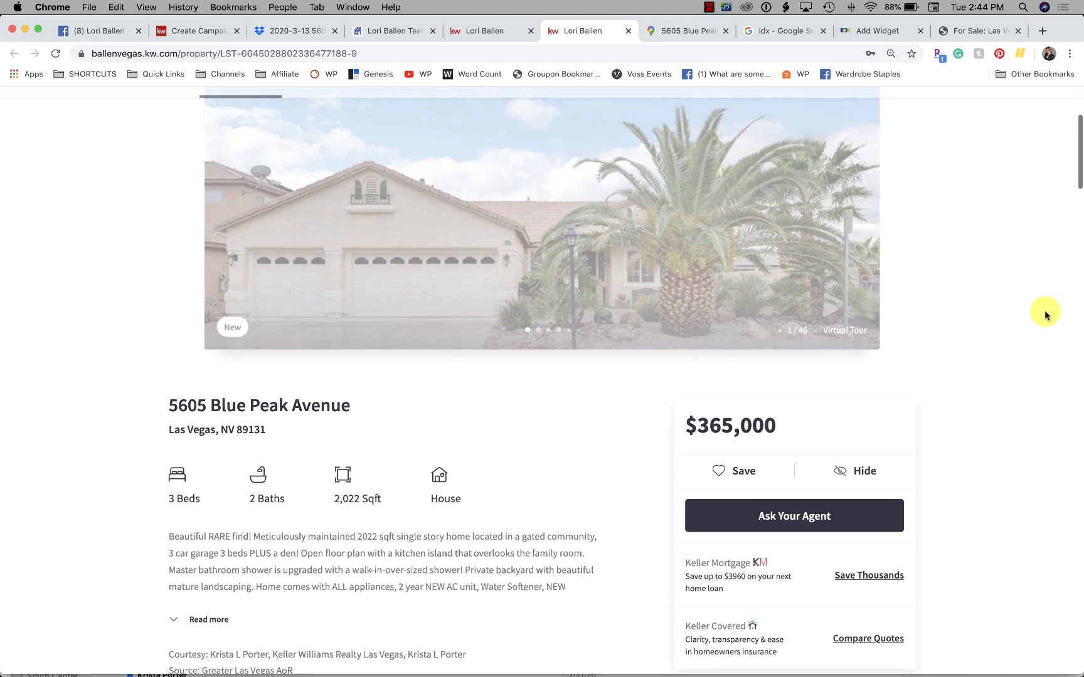
pyautogui.scroll(-1, 1045, 314)
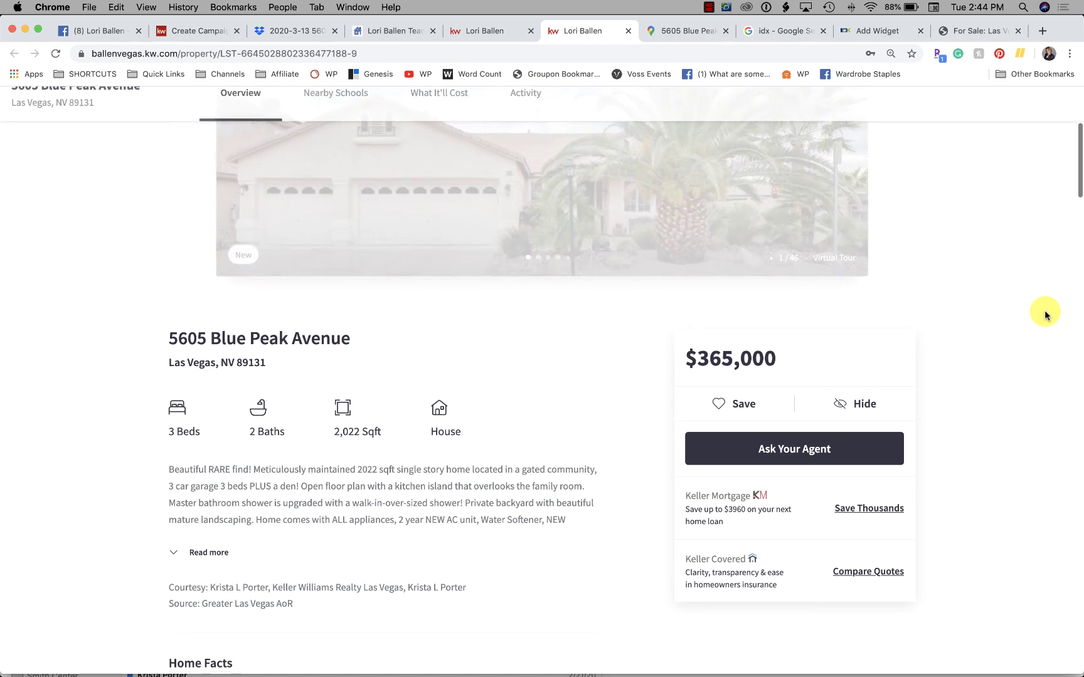
pyautogui.click(738, 397)
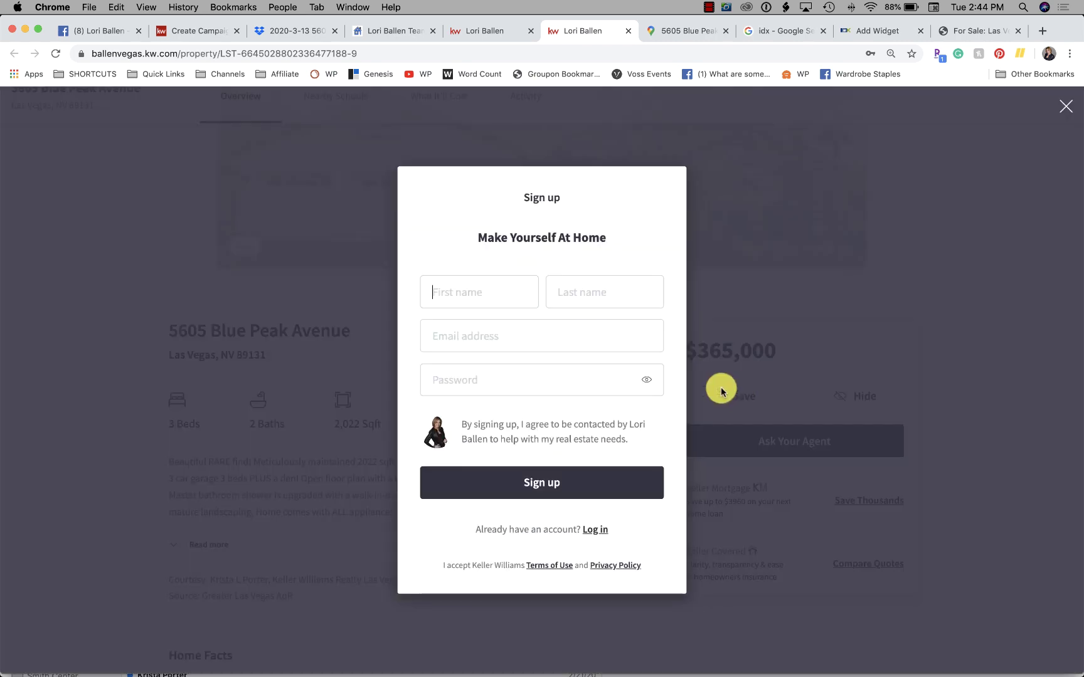
pyautogui.click(802, 202)
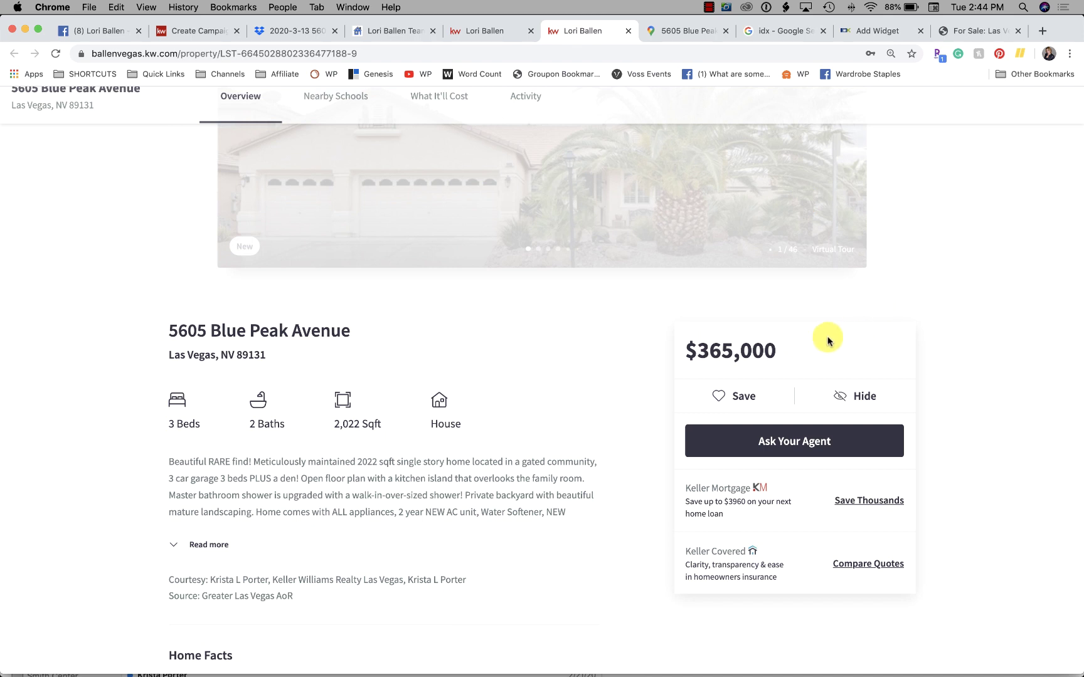
pyautogui.scroll(-1, 544, 382)
pyautogui.scroll(-2, 545, 382)
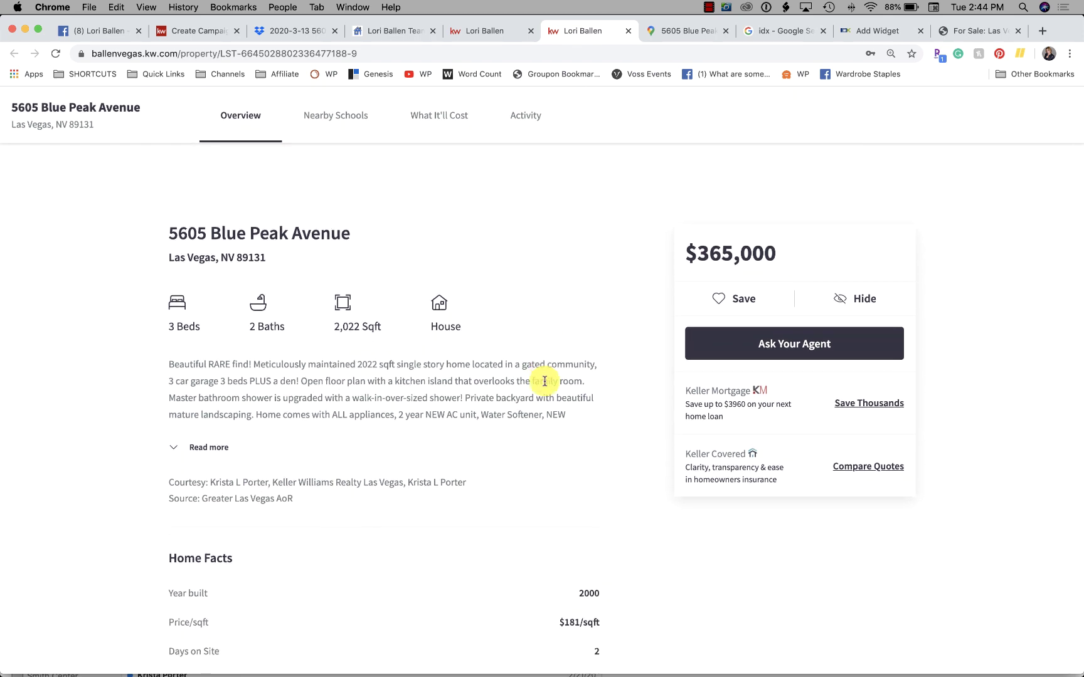
# Step: Open and close the agent contact form, then return to the Create Campaign tab
pyautogui.click(799, 346)
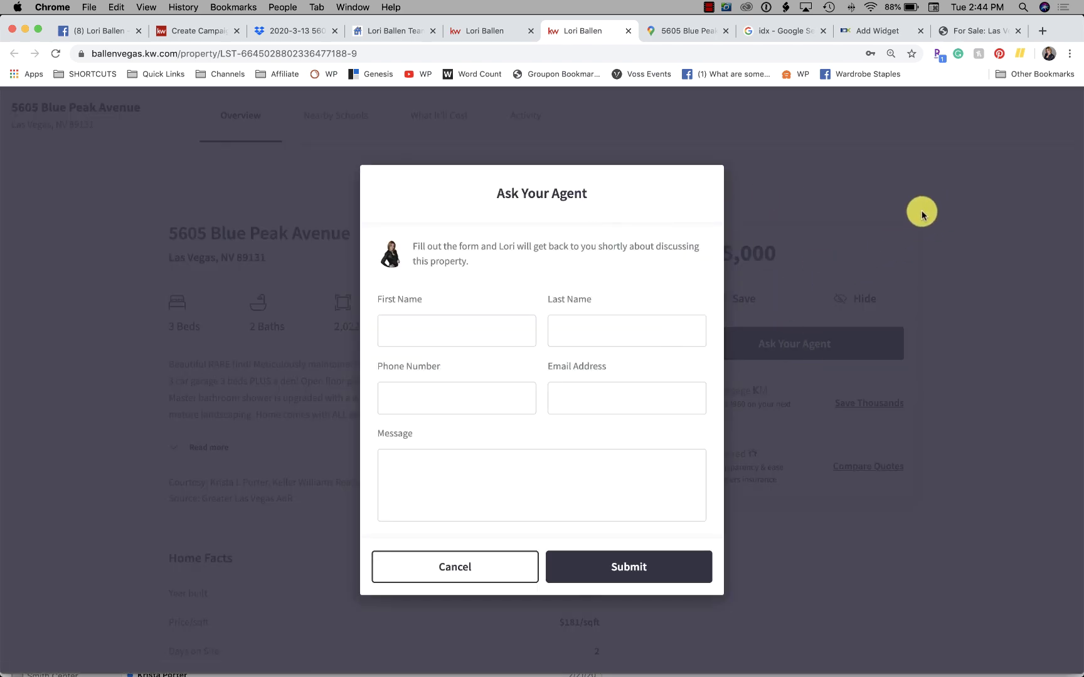
pyautogui.click(921, 210)
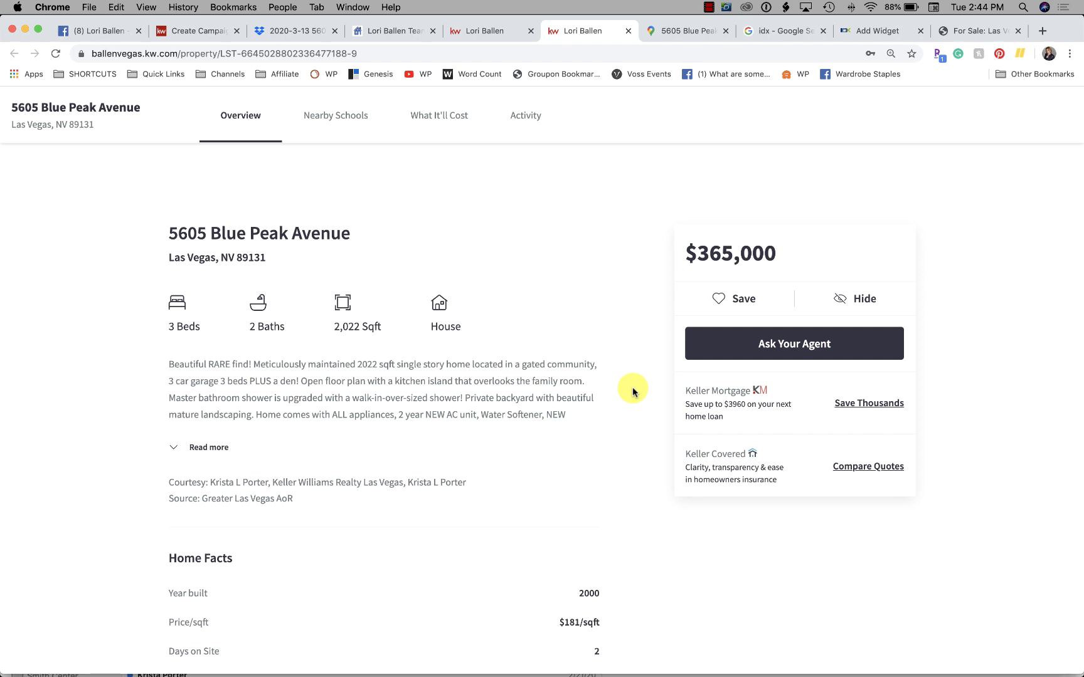
pyautogui.scroll(6, 632, 390)
pyautogui.scroll(-8, 632, 390)
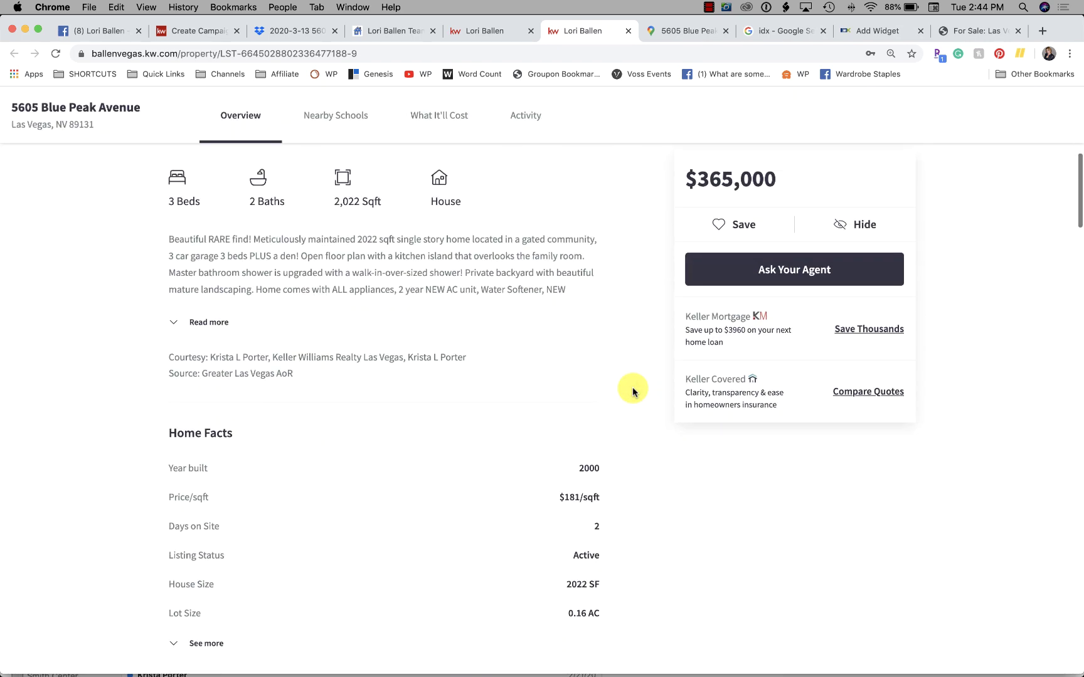
pyautogui.scroll(2, 632, 390)
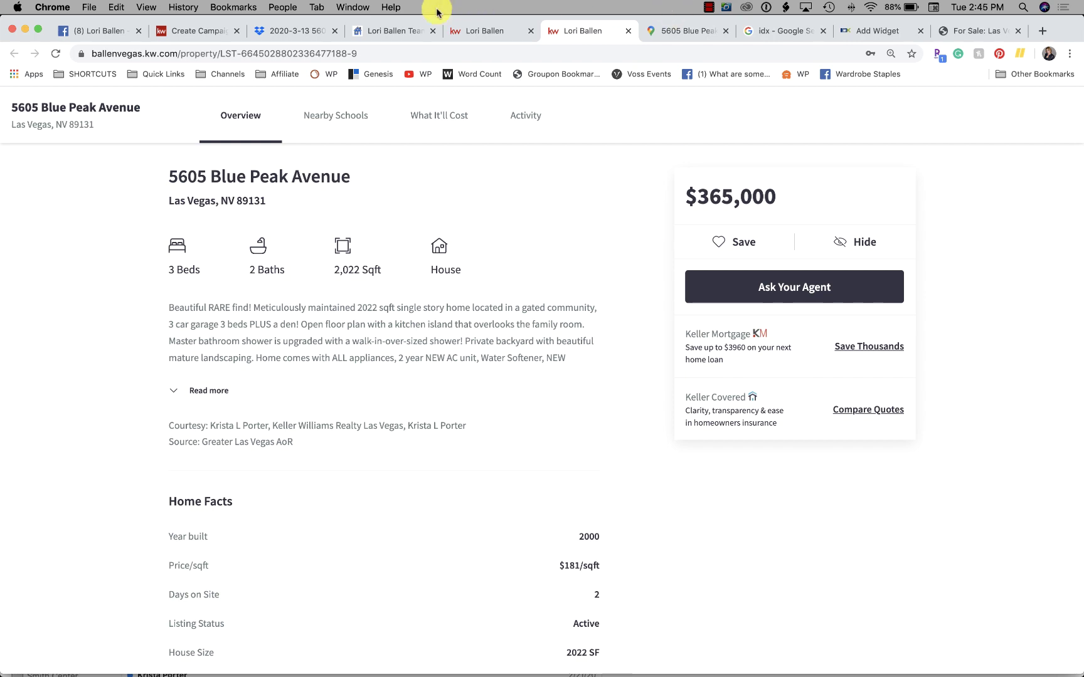
pyautogui.click(396, 30)
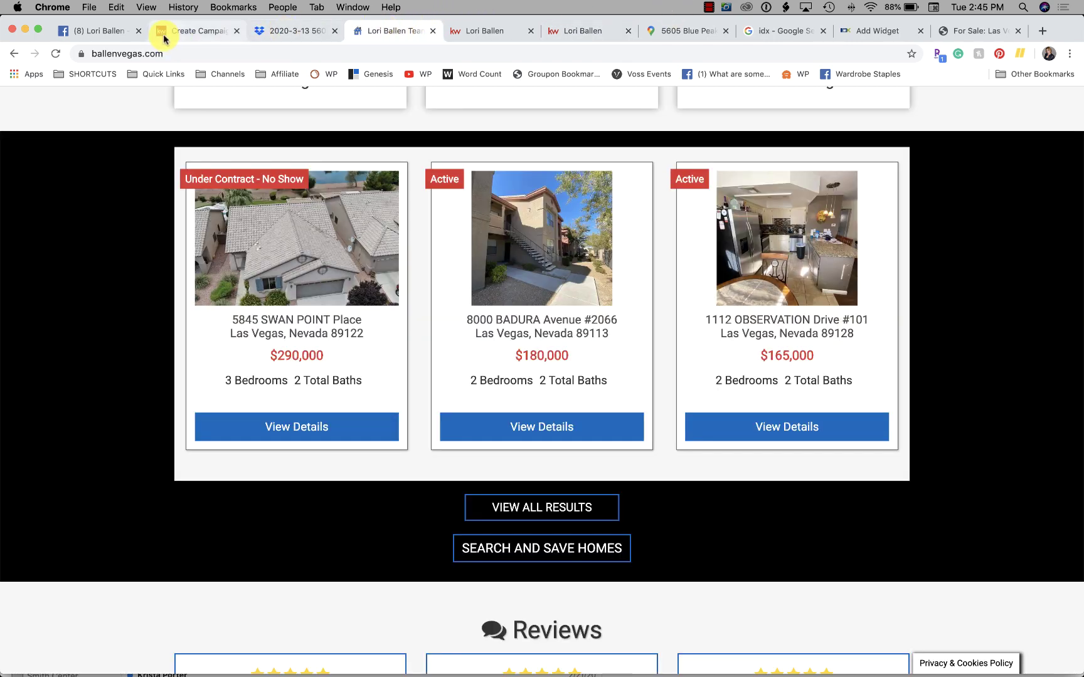
pyautogui.click(164, 31)
pyautogui.scroll(-1, 188, 381)
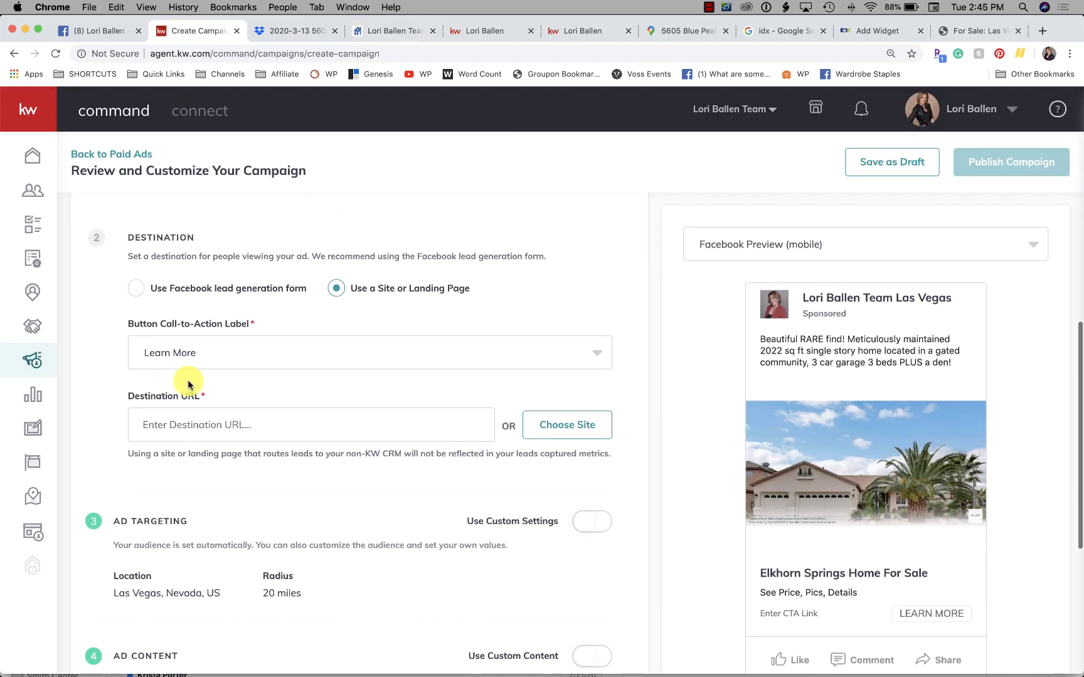
# Step: Choose the Facebook lead generation form and paste the listing's page URL as Follow-up Destination URL
pyautogui.click(132, 286)
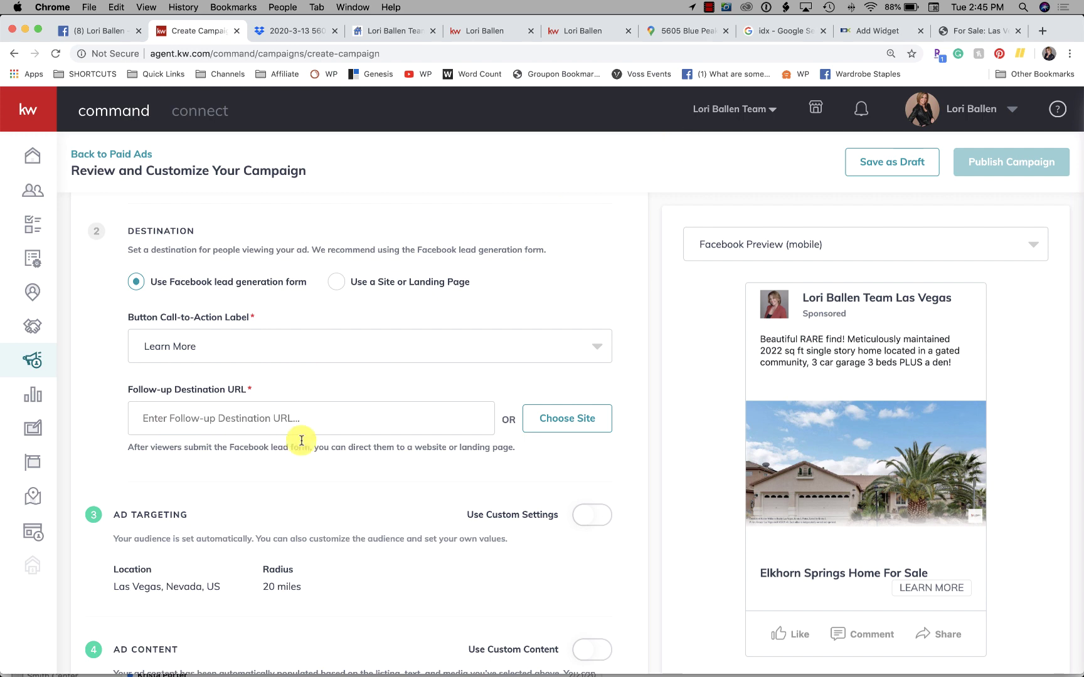
pyautogui.click(568, 31)
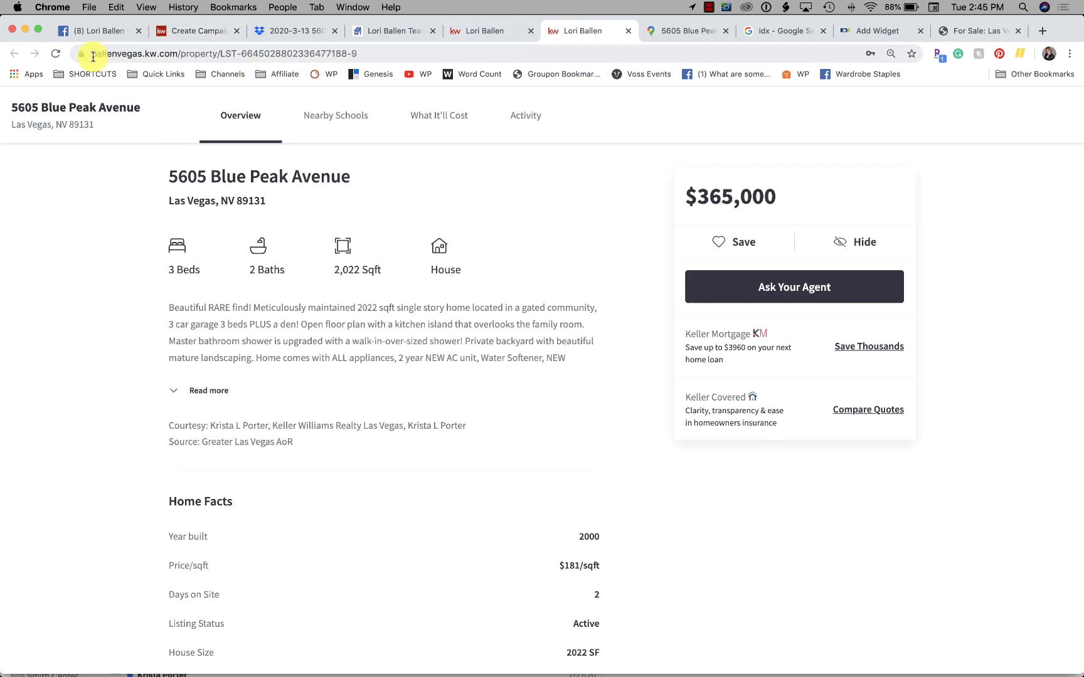
pyautogui.moveTo(93, 57); pyautogui.dragTo(384, 59)
pyautogui.press('super+c')
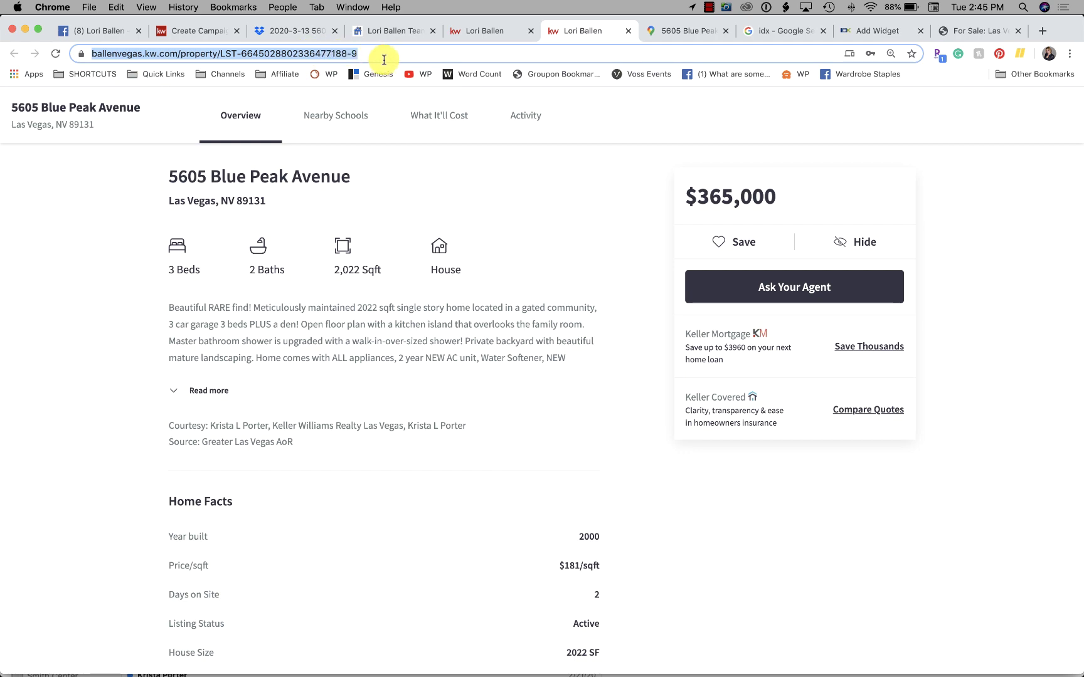
pyautogui.click(207, 32)
pyautogui.click(210, 418)
pyautogui.press('super+v')
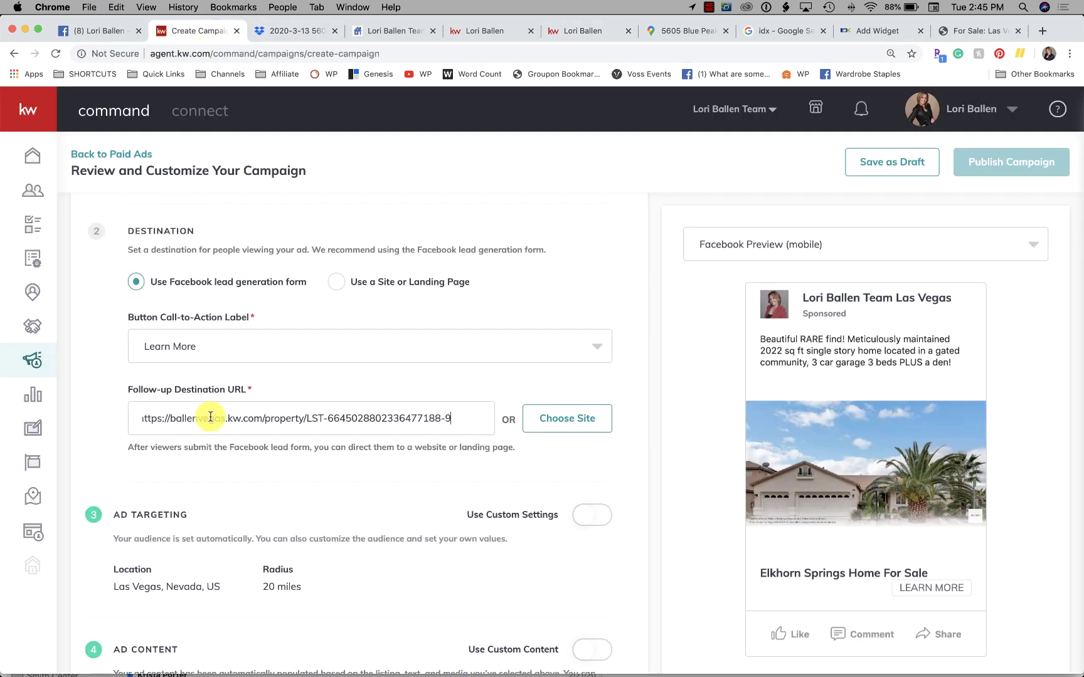
pyautogui.press('super+a')
pyautogui.press('super+v')
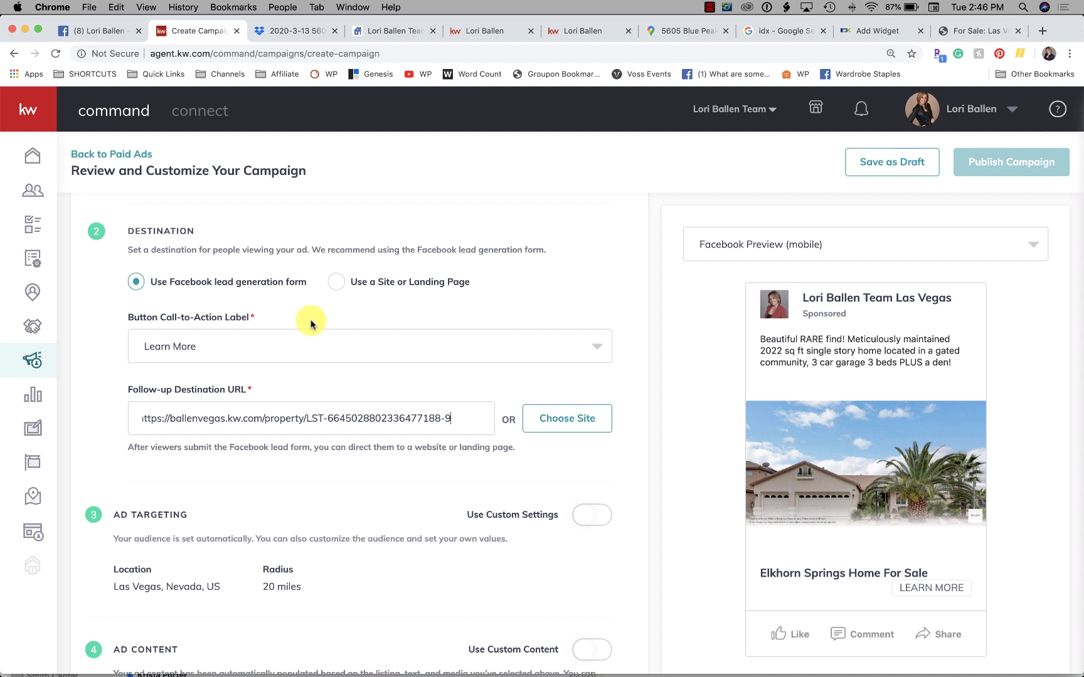
# Step: Turn on Use Custom Settings for audience targeting
pyautogui.scroll(-3, 326, 361)
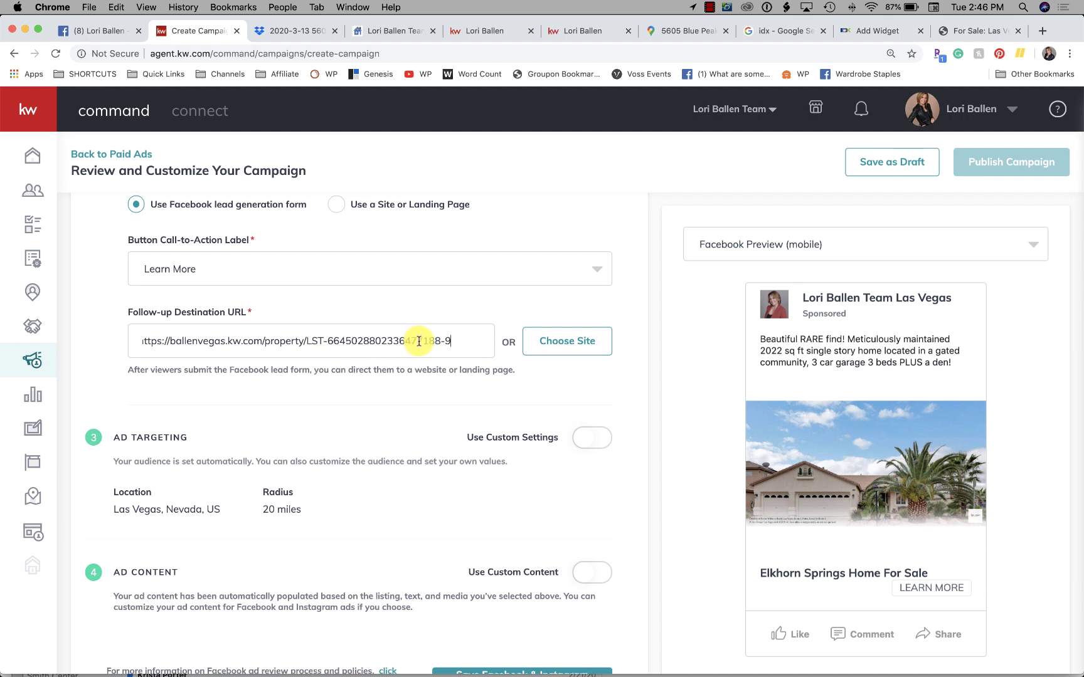
pyautogui.scroll(-5, 418, 342)
pyautogui.scroll(-1, 418, 344)
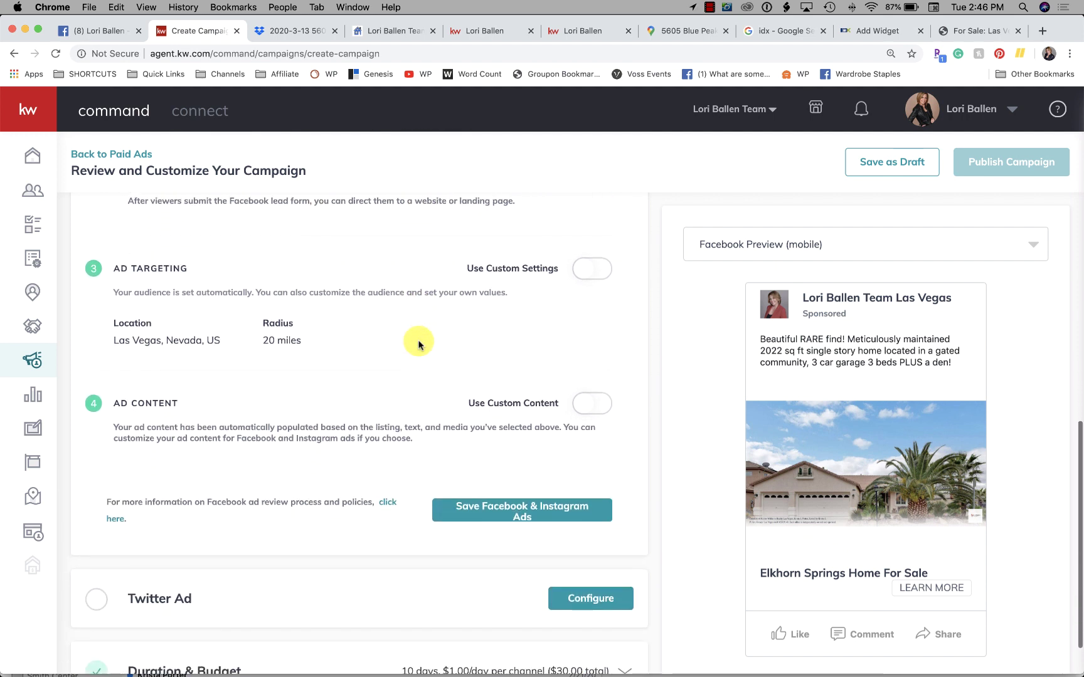
pyautogui.click(600, 274)
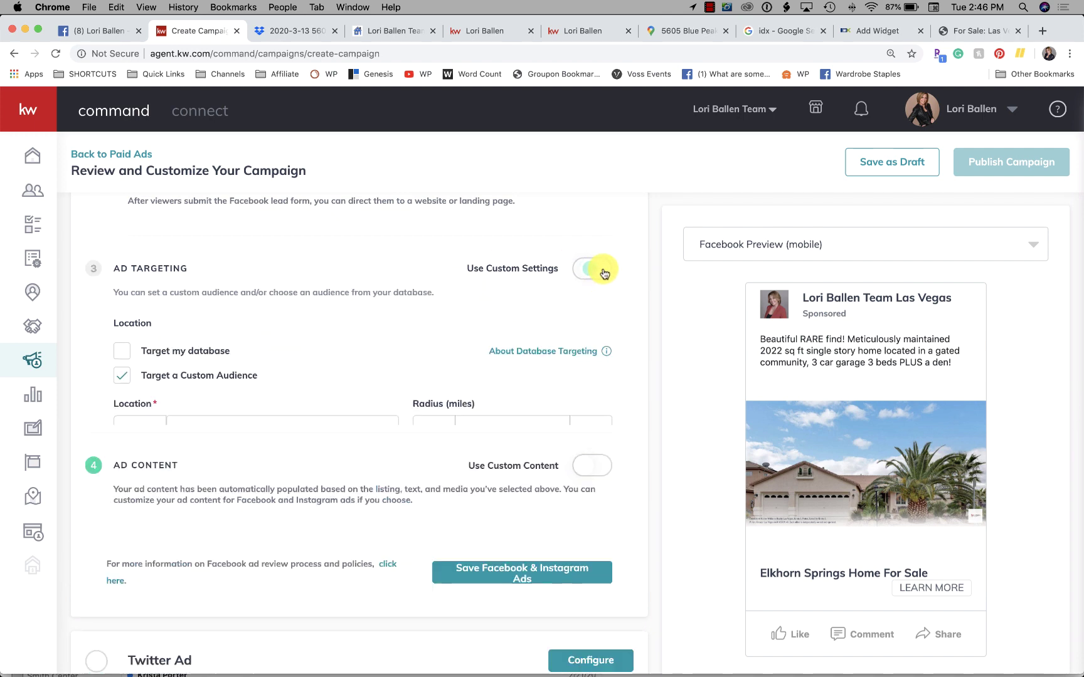
pyautogui.click(596, 271)
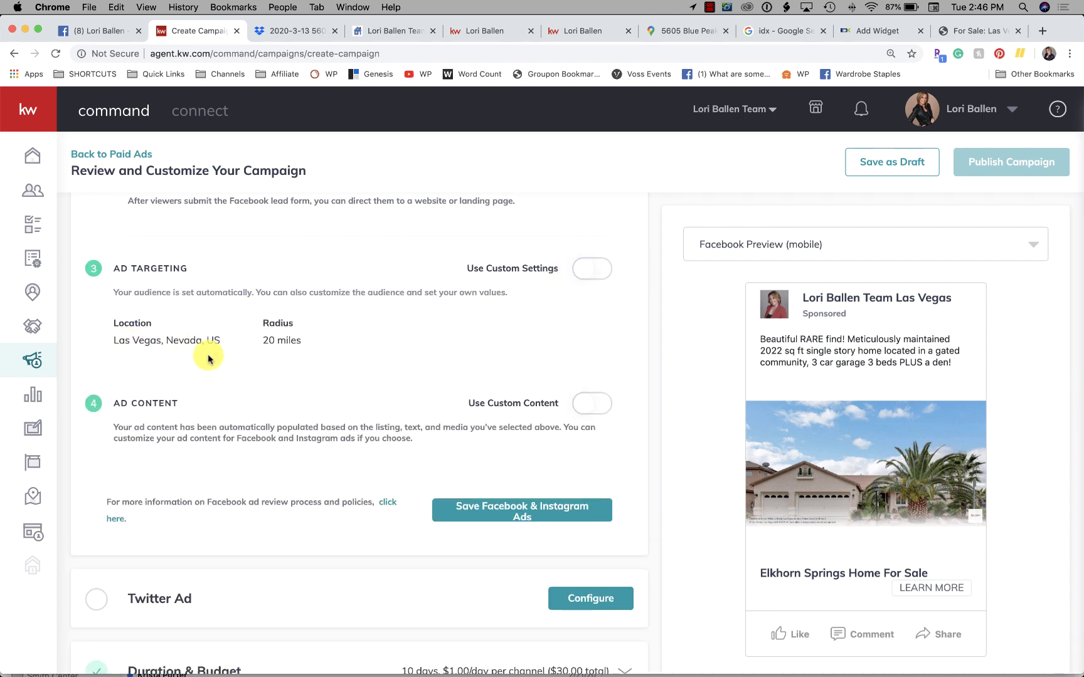
pyautogui.click(596, 268)
# Step: Target Las Vegas, Nevada and reduce the radius to 15 miles
pyautogui.scroll(-1, 289, 363)
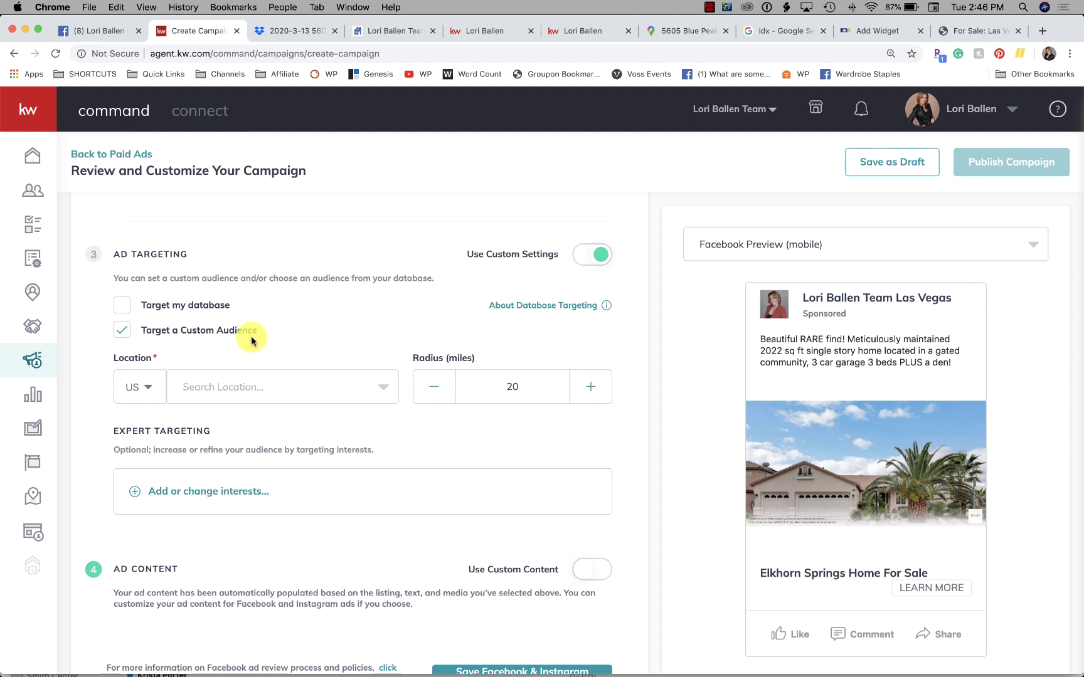
pyautogui.click(265, 394)
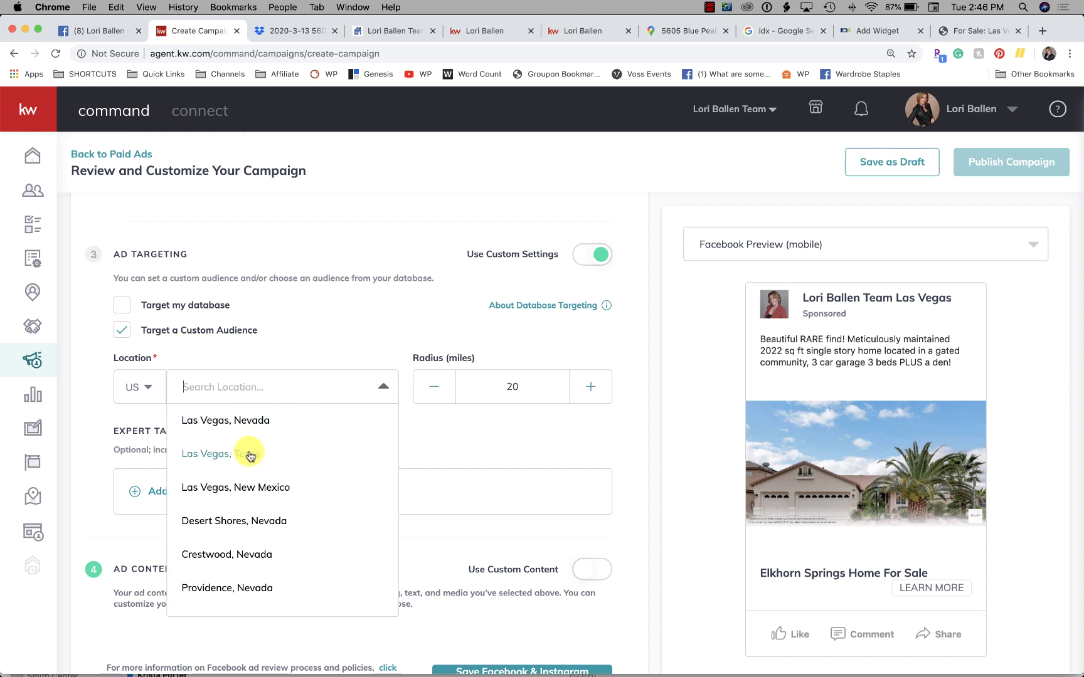
pyautogui.click(249, 423)
pyautogui.click(429, 393)
pyautogui.click(429, 394)
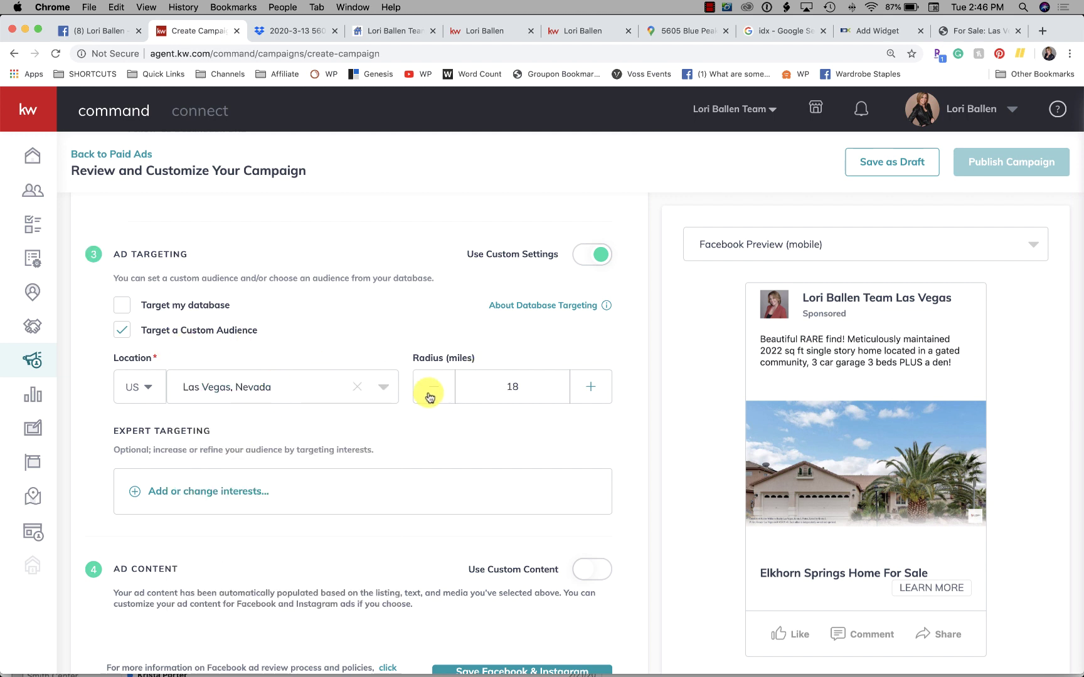
pyautogui.click(429, 394)
pyautogui.click(429, 394)
pyautogui.scroll(2, 493, 412)
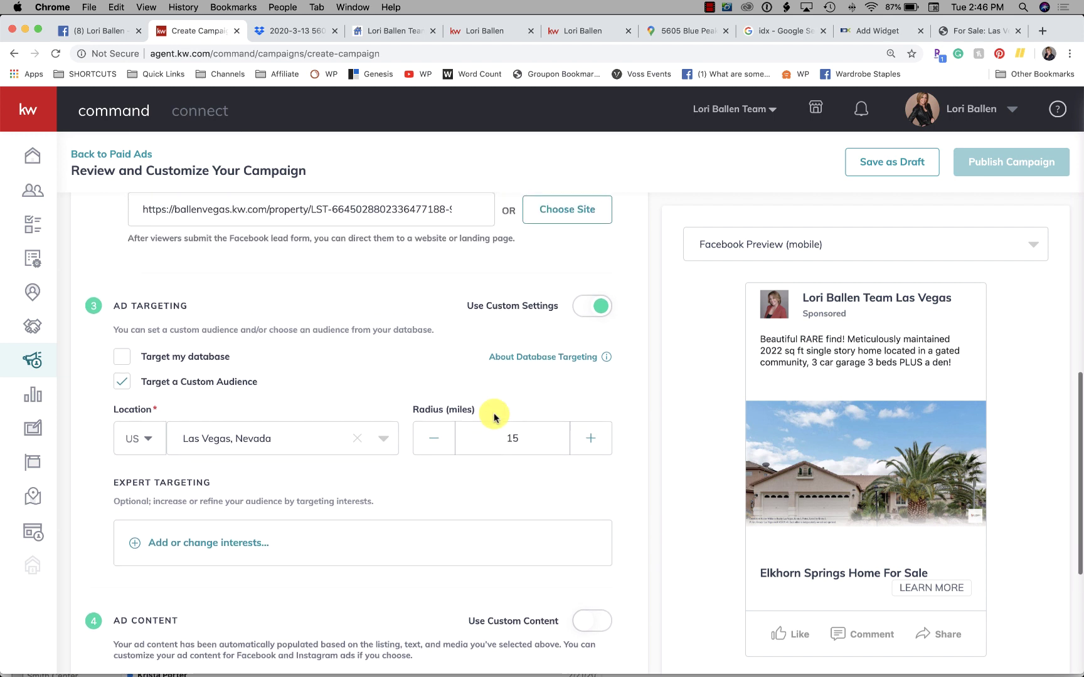
pyautogui.scroll(-2, 493, 412)
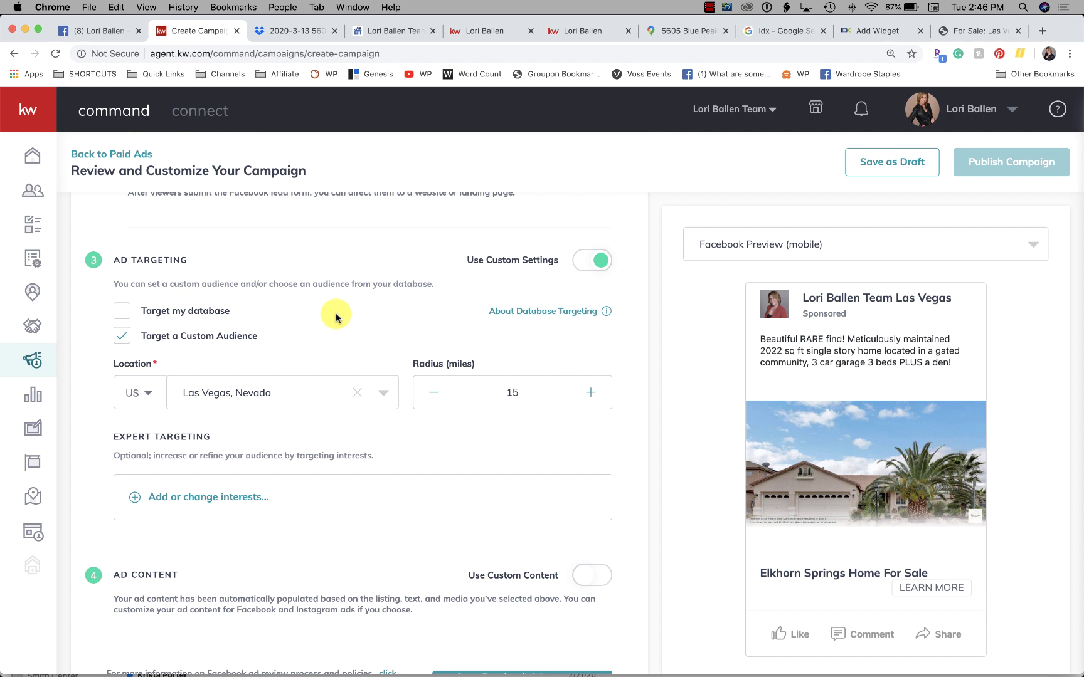
pyautogui.moveTo(560, 318)
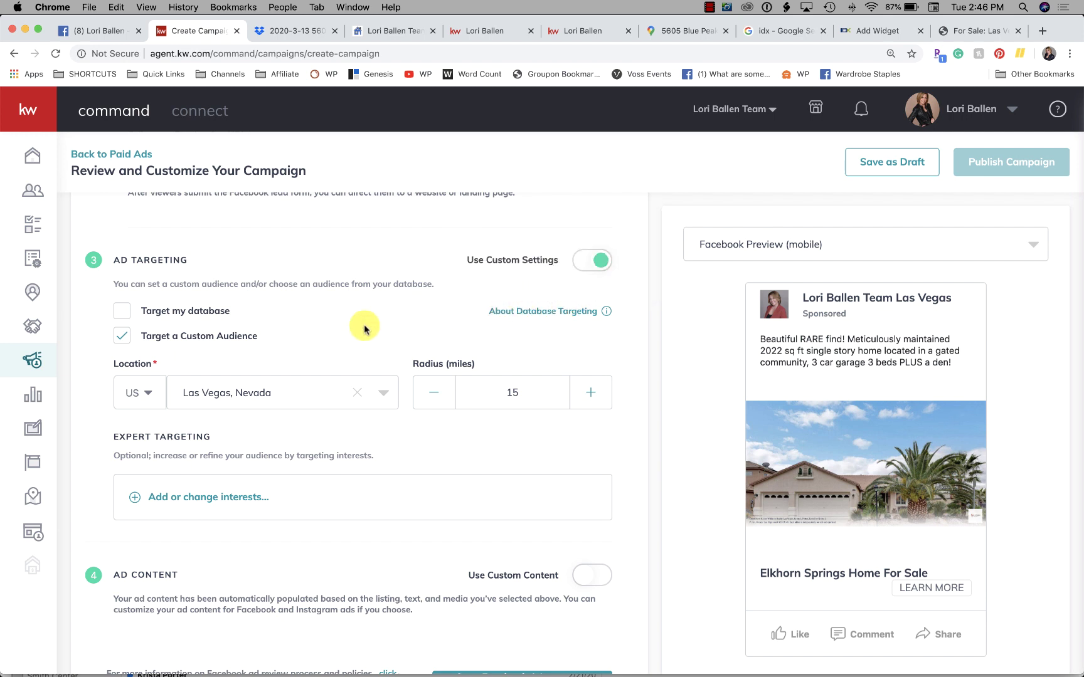
pyautogui.scroll(-2, 363, 329)
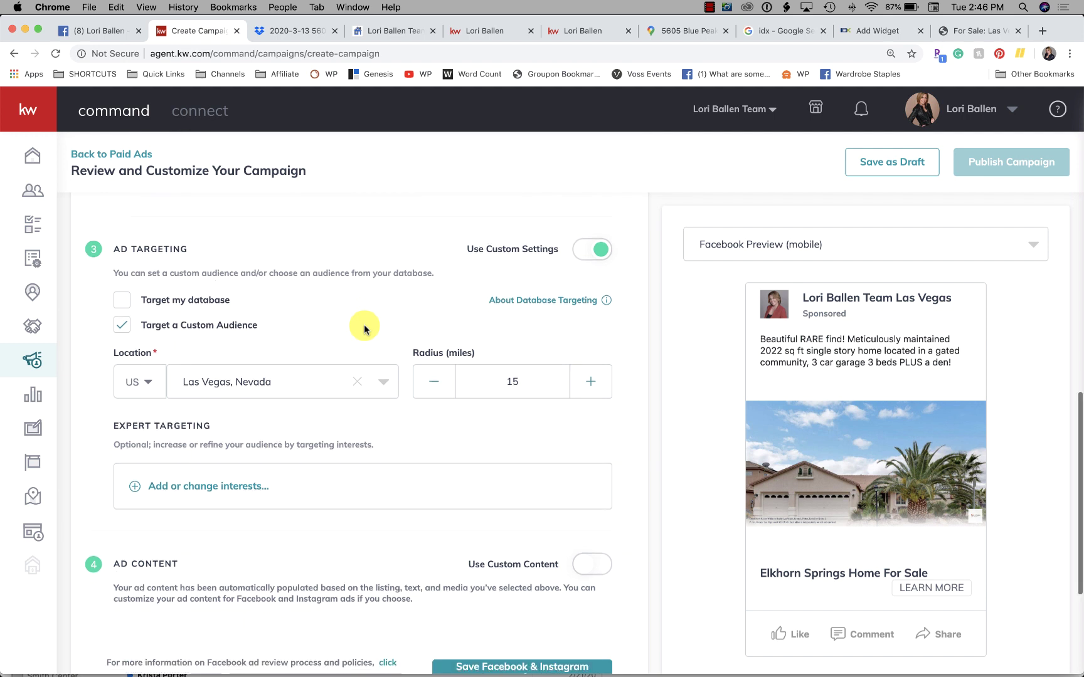
pyautogui.scroll(-1, 363, 329)
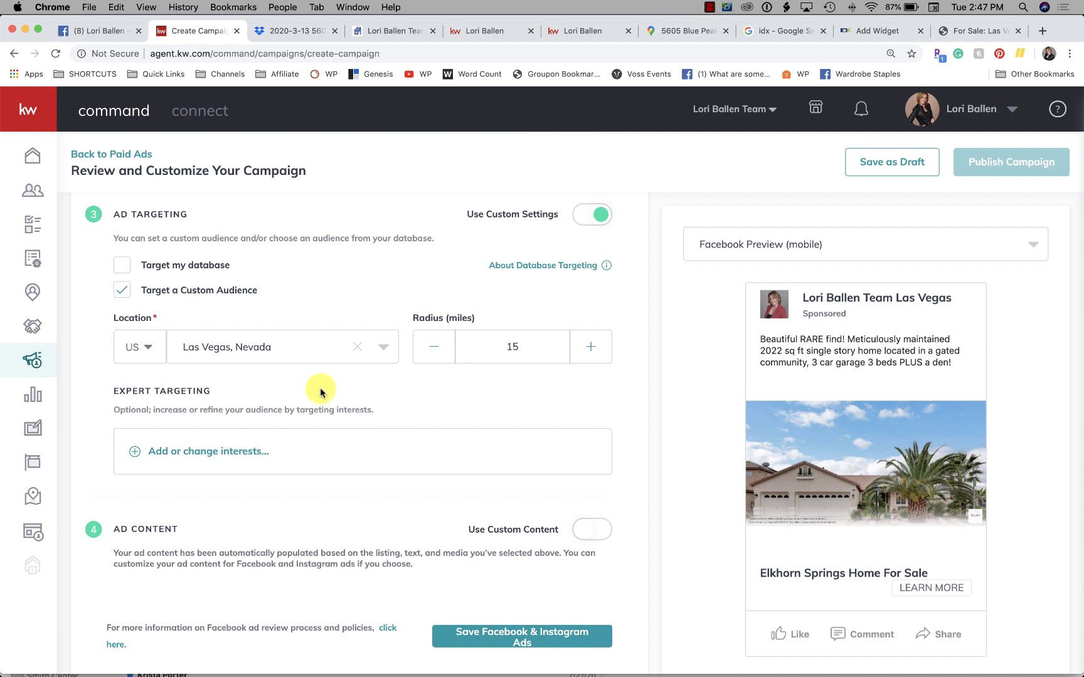
pyautogui.scroll(-3, 318, 391)
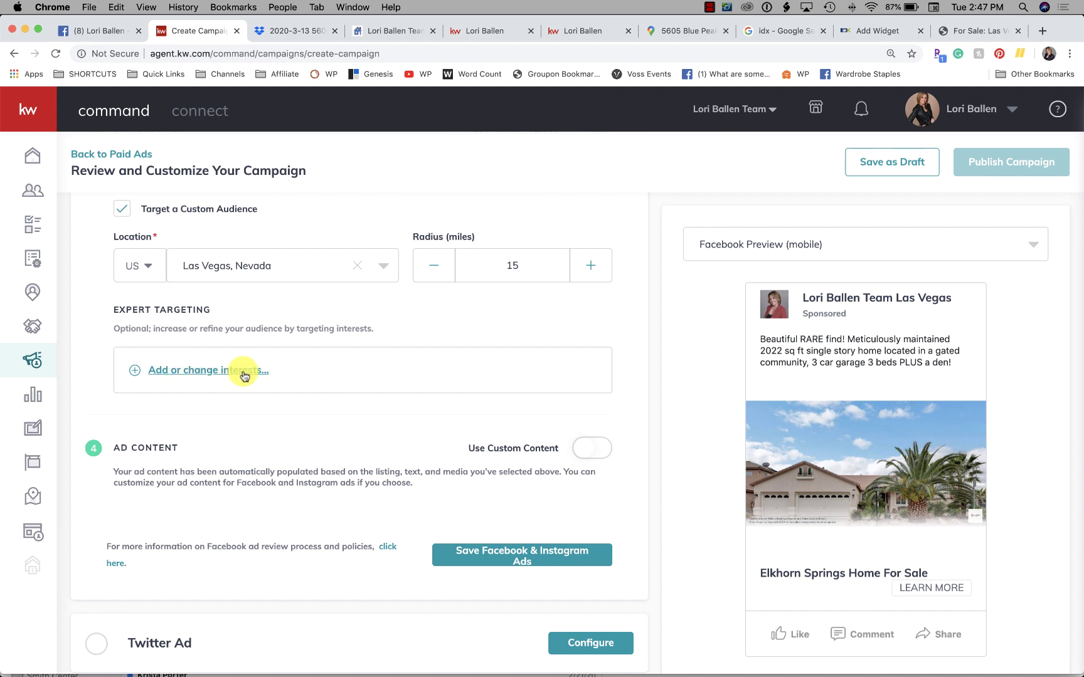
pyautogui.scroll(2, 254, 433)
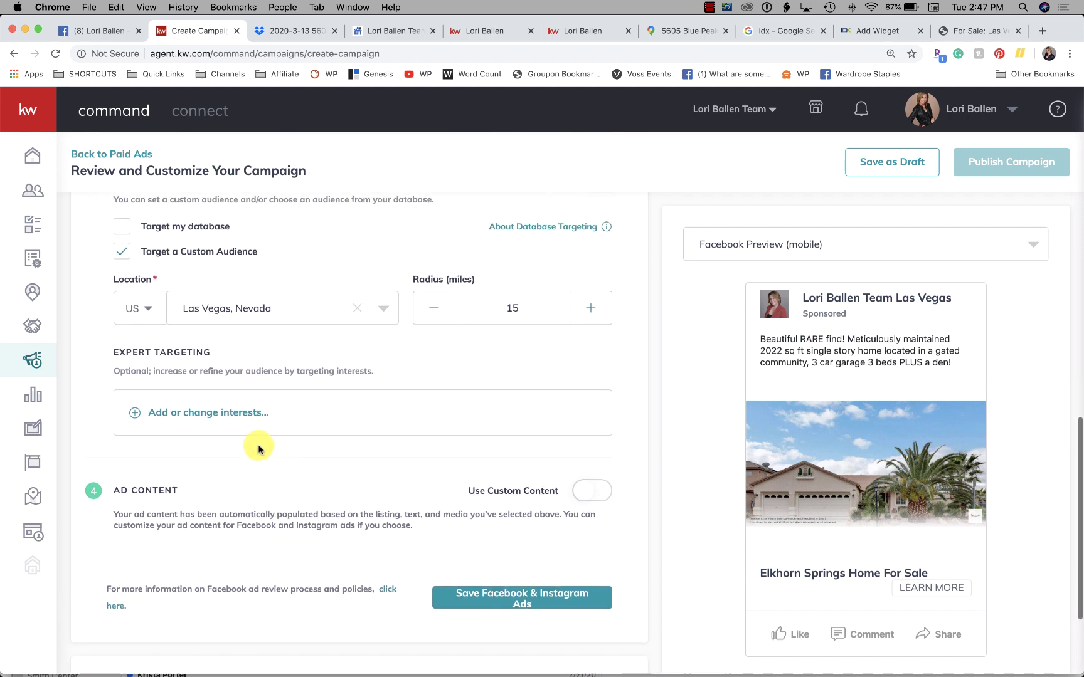
pyautogui.scroll(-1, 258, 449)
pyautogui.scroll(1, 259, 449)
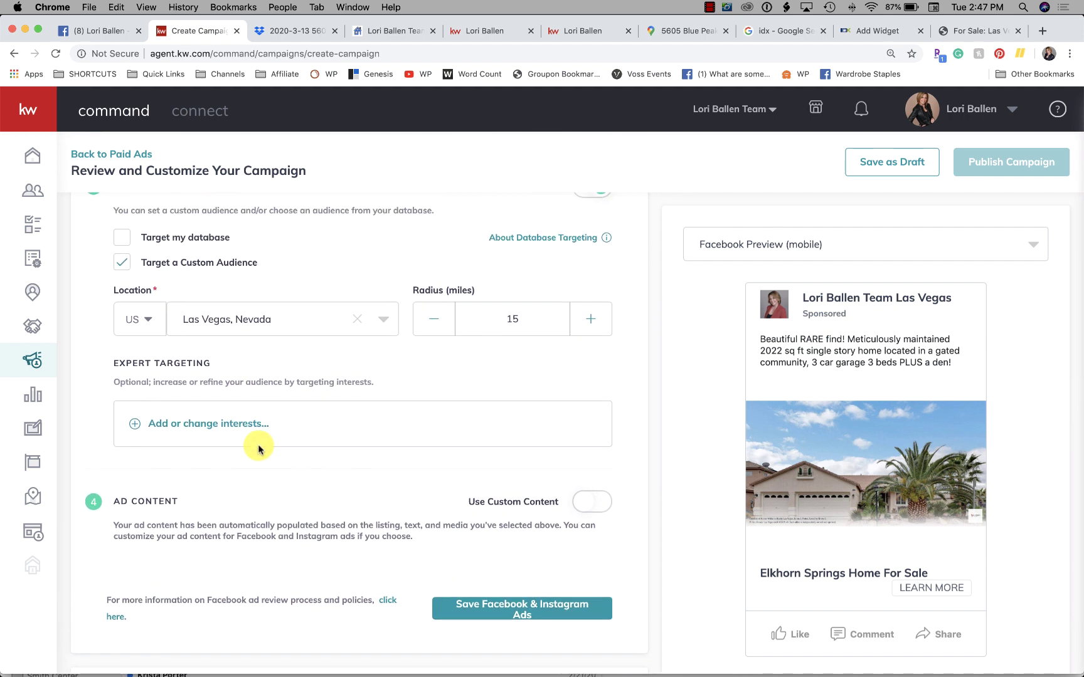
pyautogui.scroll(-1, 259, 449)
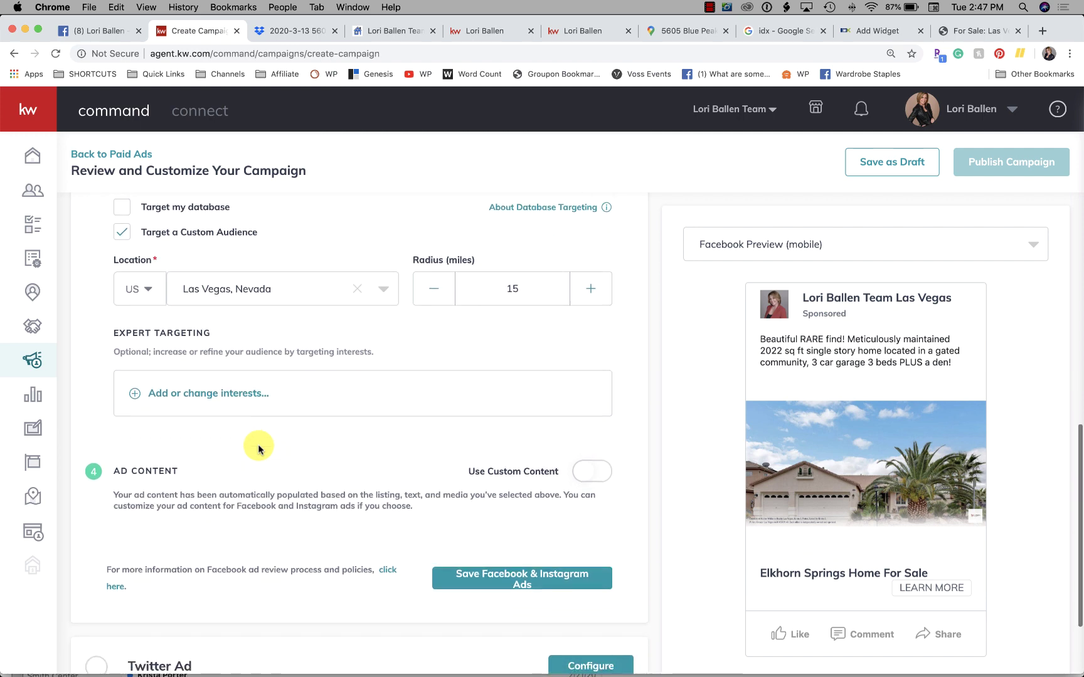
# Step: Search 'zillow' in the Facebook ad's expert interest targeting and tick Zillow and Premier Agent - Zillow & Trulia
pyautogui.click(256, 376)
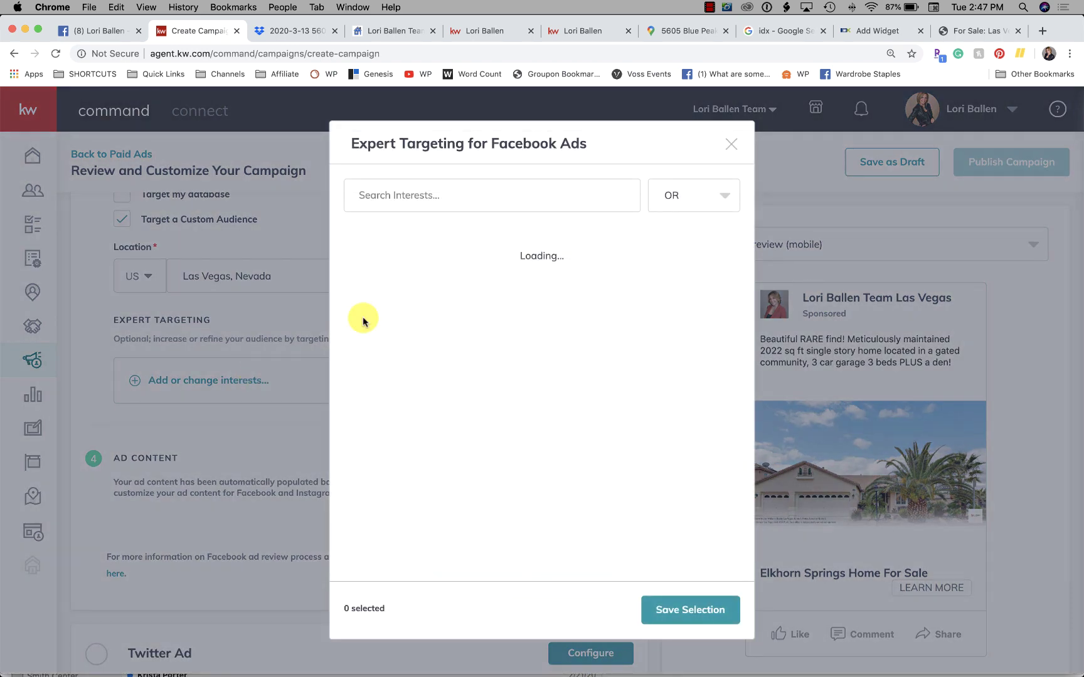
pyautogui.click(495, 205)
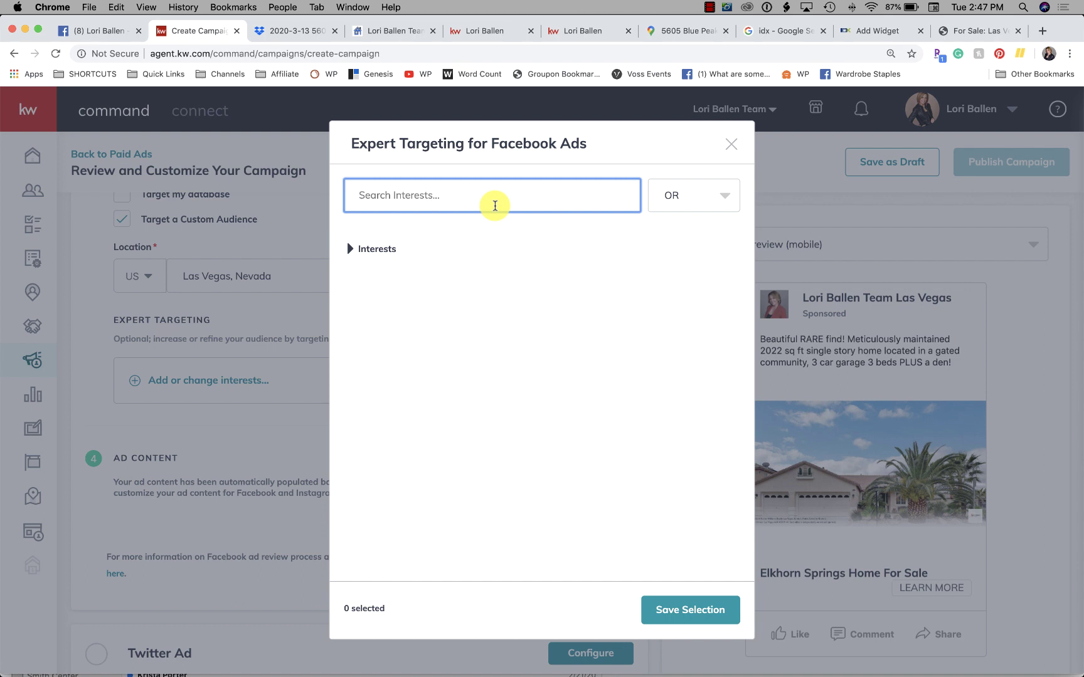
pyautogui.write('zillow')
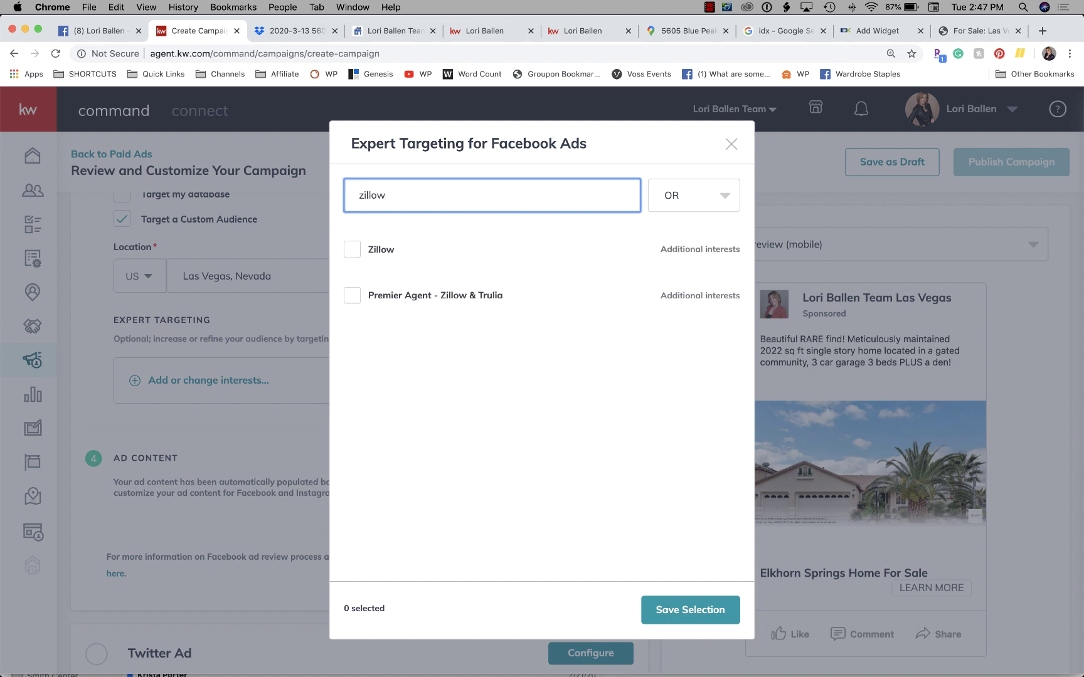
pyautogui.click(354, 253)
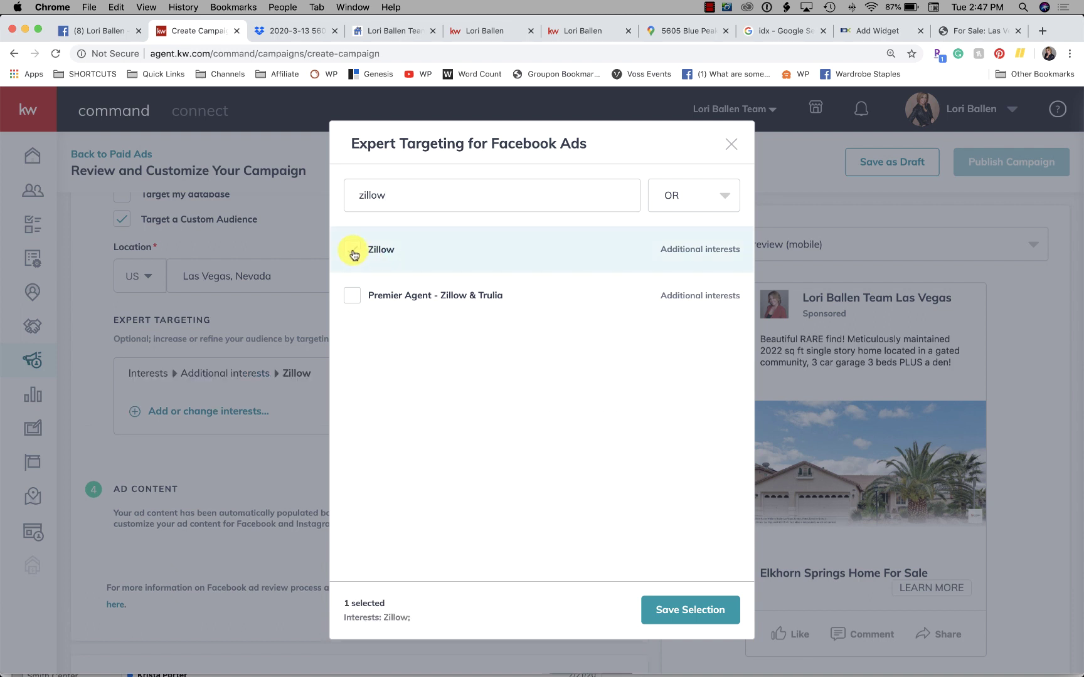
pyautogui.click(353, 296)
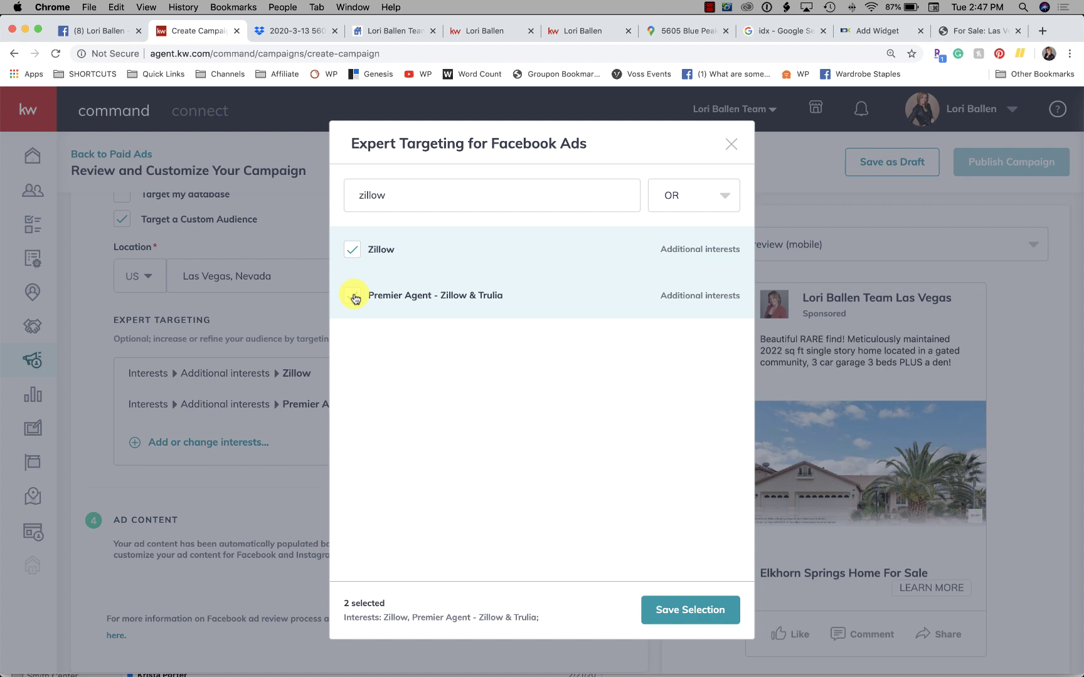
# Step: Uncheck Premier Agent - Zillow & Trulia and Zillow, leaving no interests, and close Expert Targeting
pyautogui.click(354, 296)
pyautogui.click(353, 248)
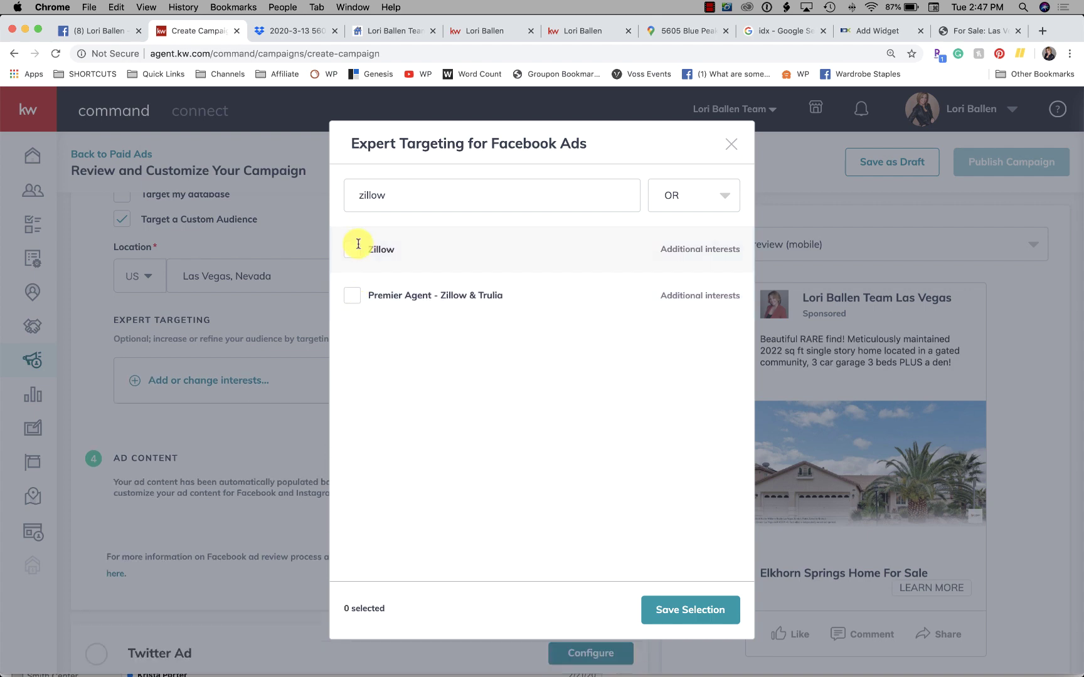
pyautogui.click(730, 144)
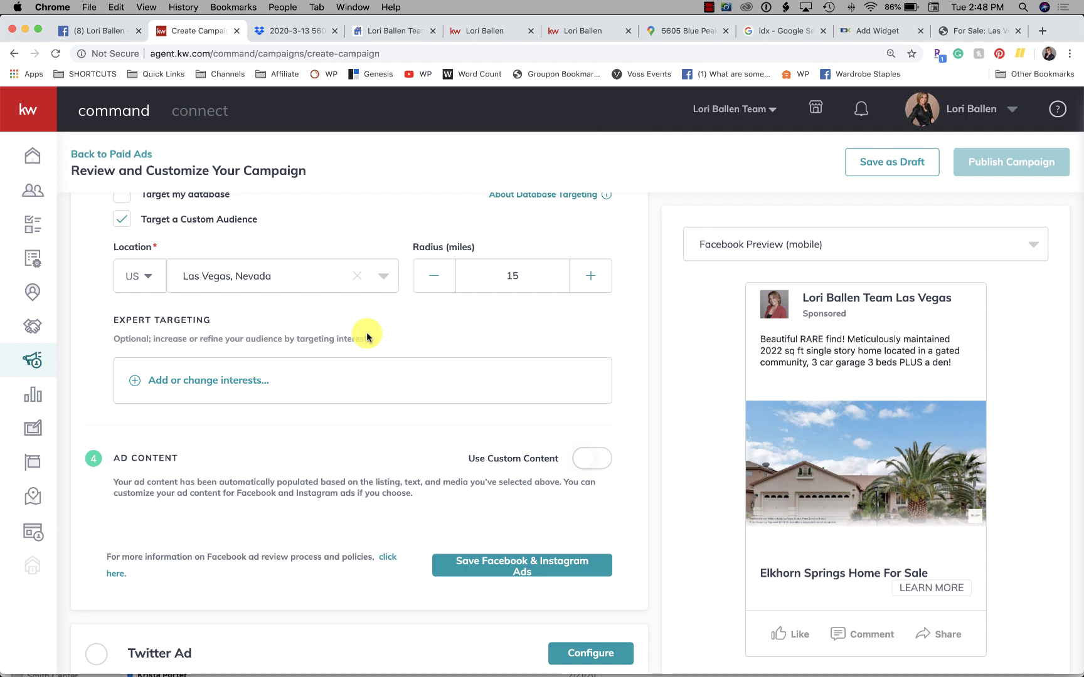
pyautogui.click(135, 382)
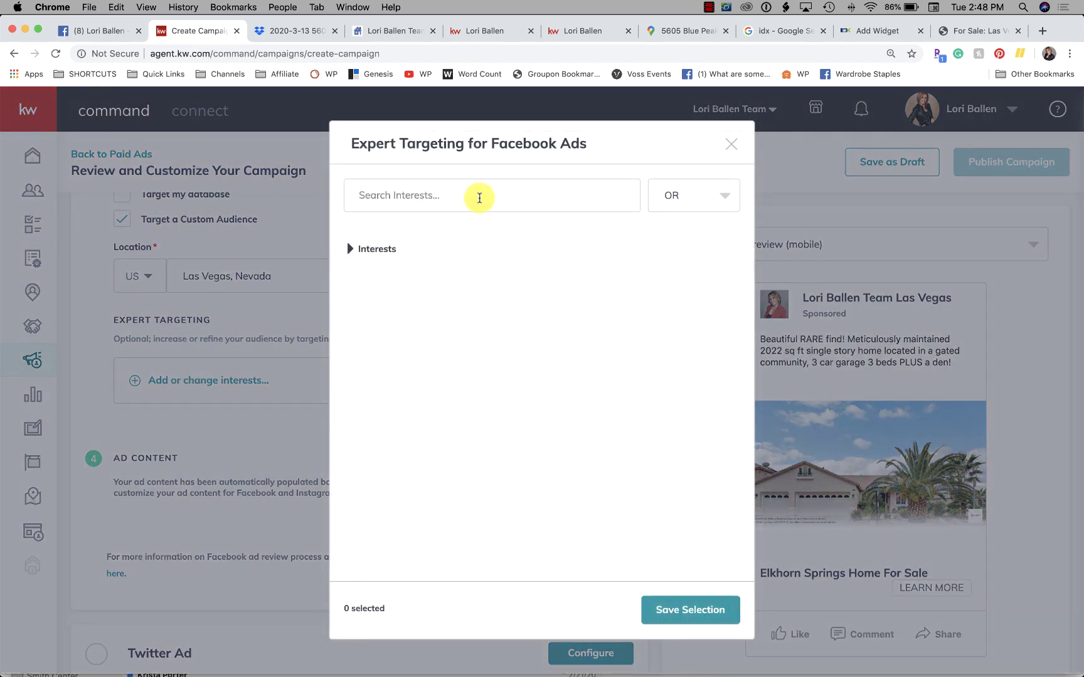
pyautogui.click(472, 192)
pyautogui.write('rent')
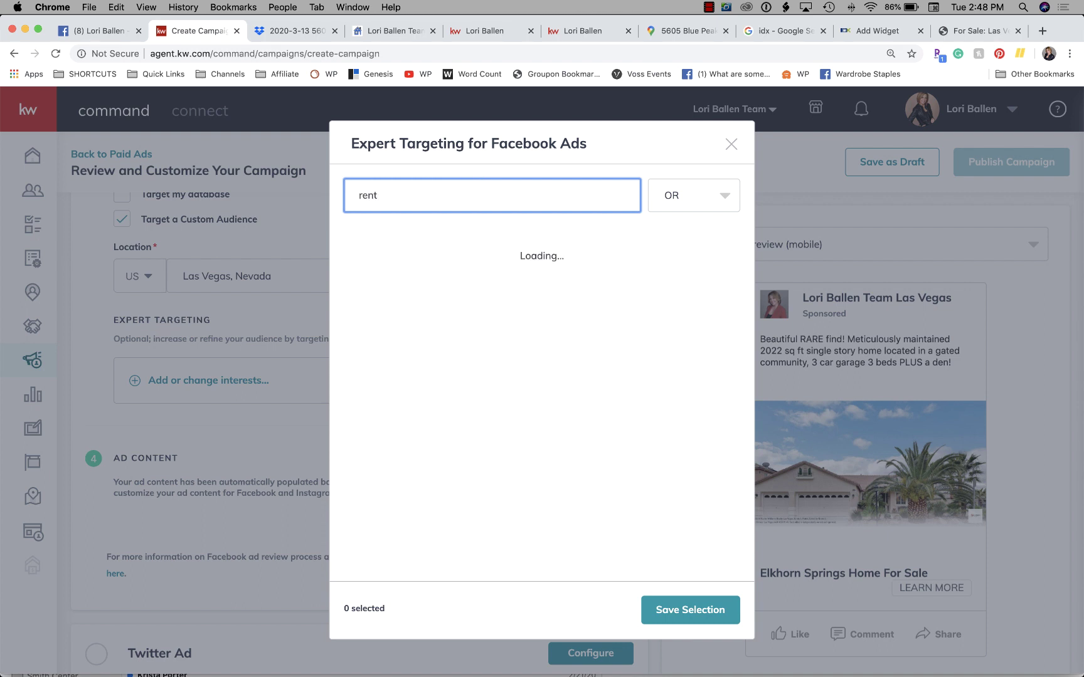
pyautogui.moveTo(455, 233)
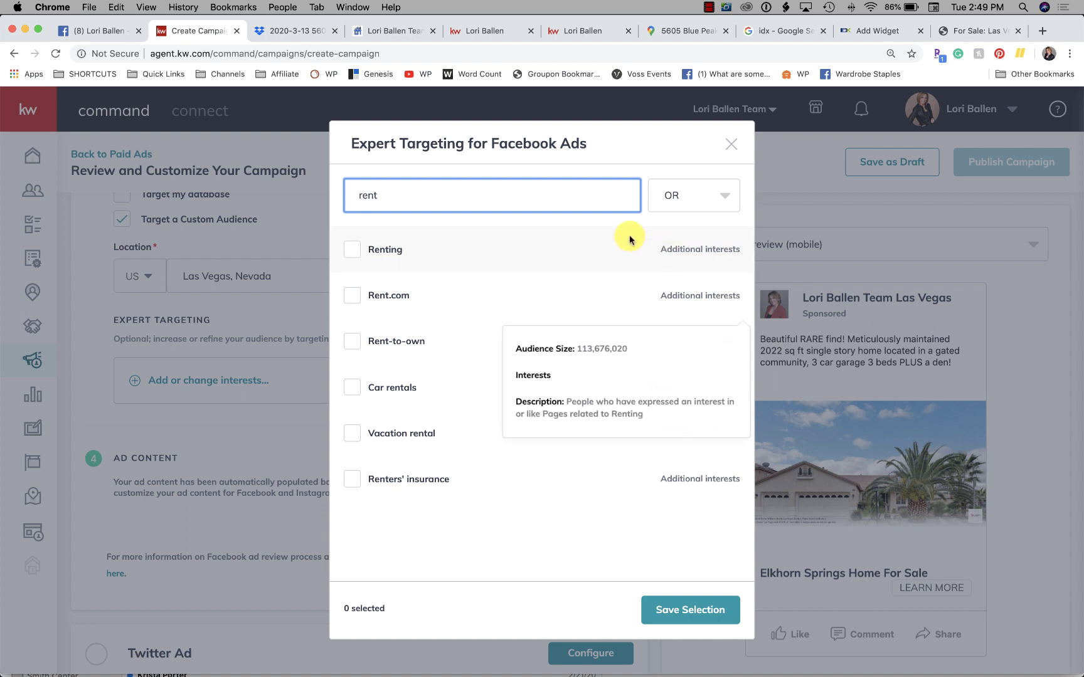
pyautogui.moveTo(464, 195); pyautogui.dragTo(325, 195)
pyautogui.write('a')
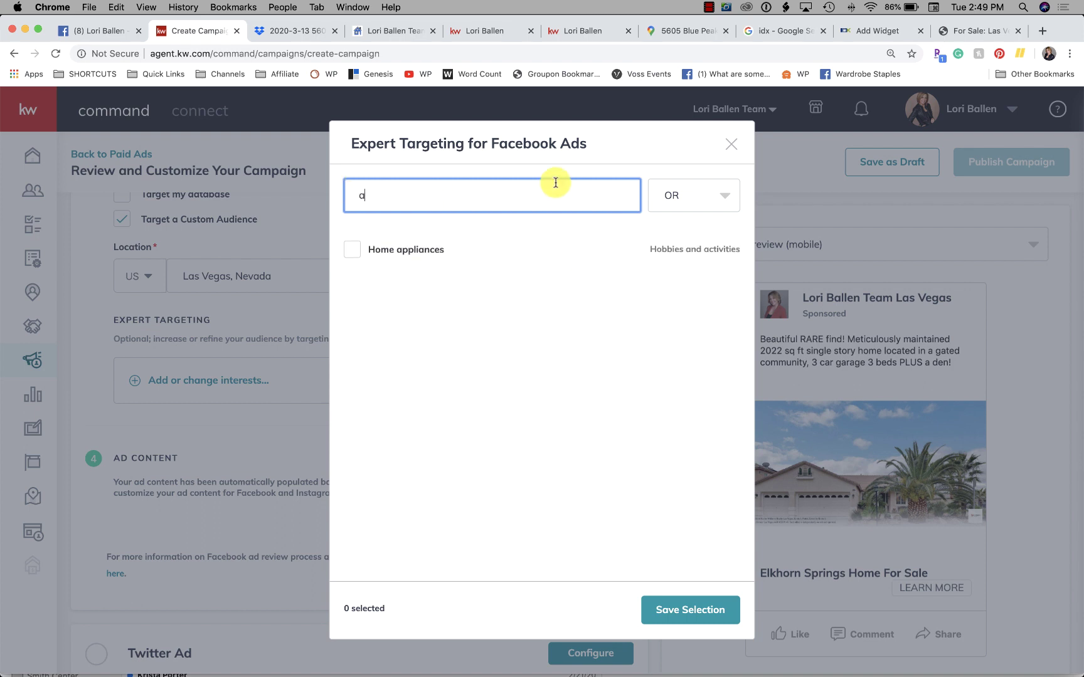
pyautogui.press('BackSpace')
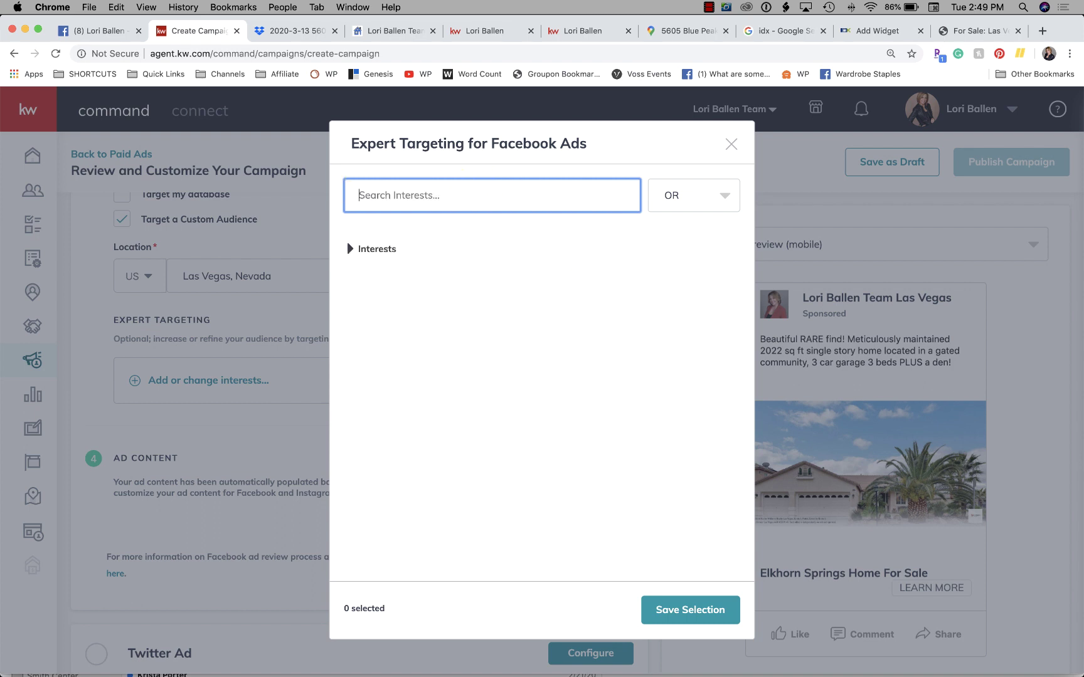
pyautogui.write('b')
pyautogui.press('BackSpace')
pyautogui.write('c')
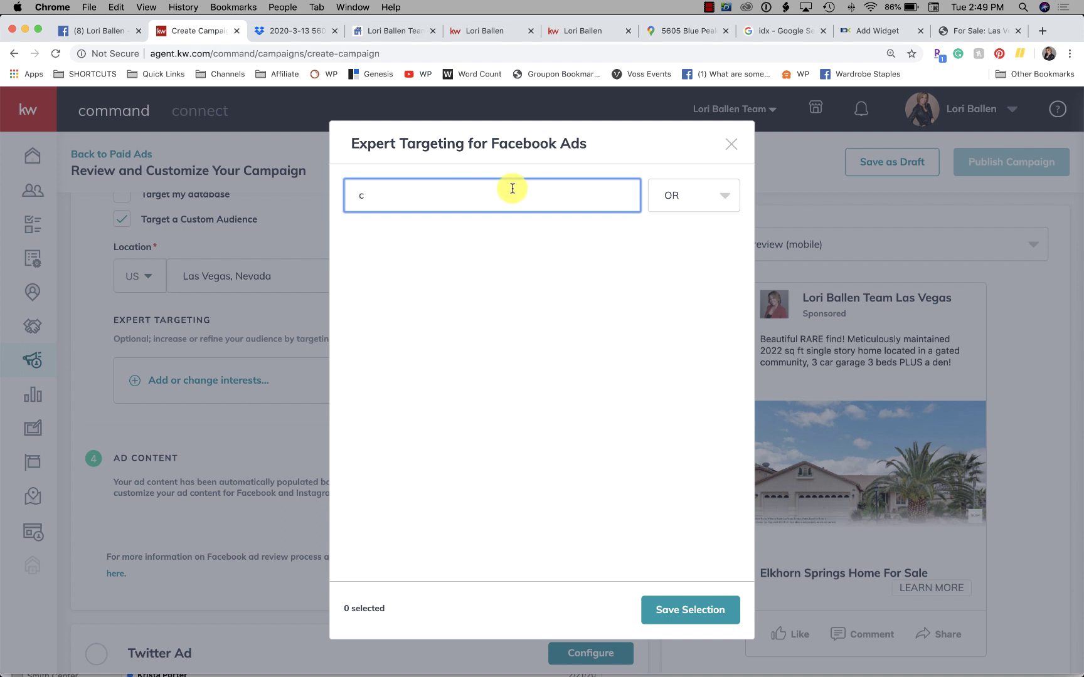
pyautogui.write('a')
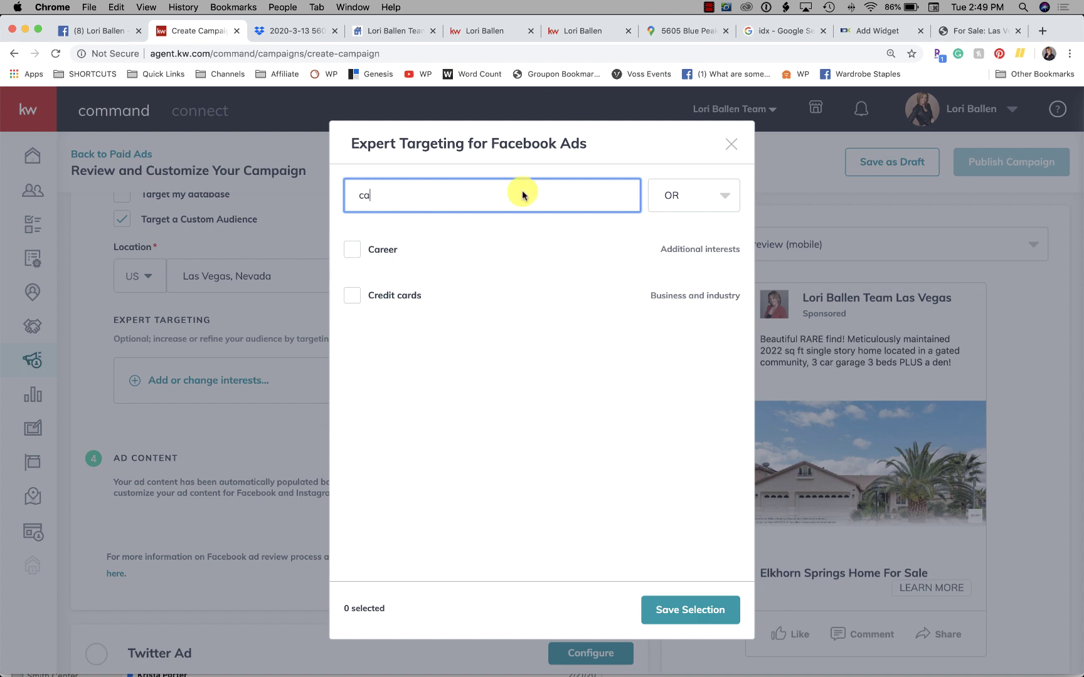
pyautogui.click(731, 150)
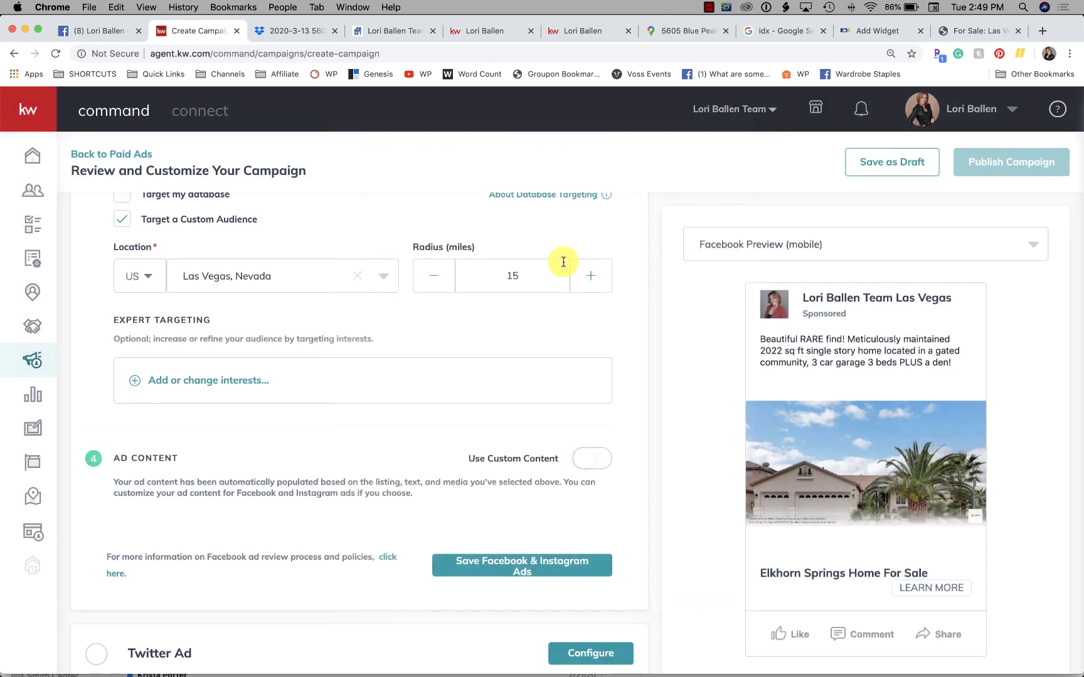
# Step: Turn on Use Custom Content for the Facebook ad
pyautogui.scroll(-1, 540, 276)
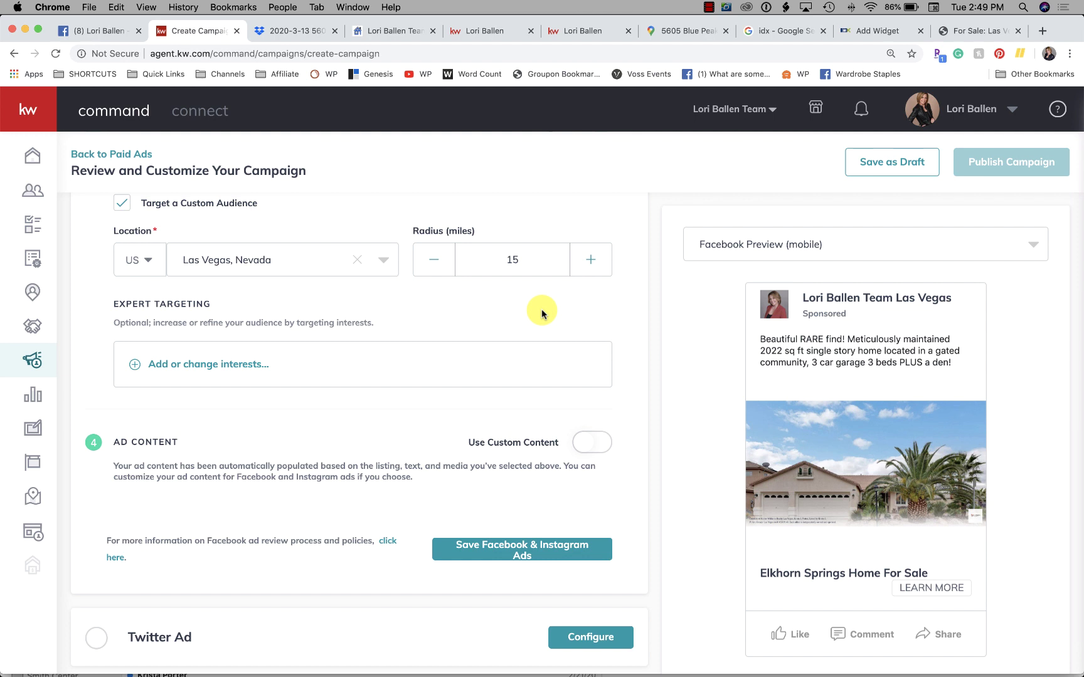
pyautogui.scroll(-4, 221, 429)
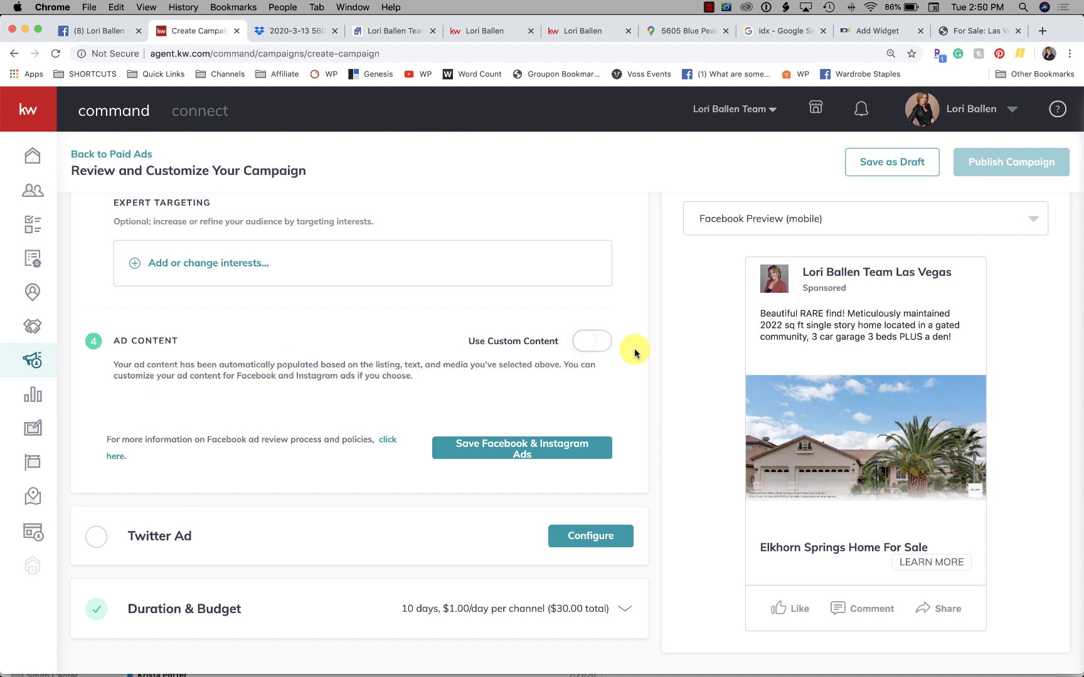
pyautogui.click(600, 342)
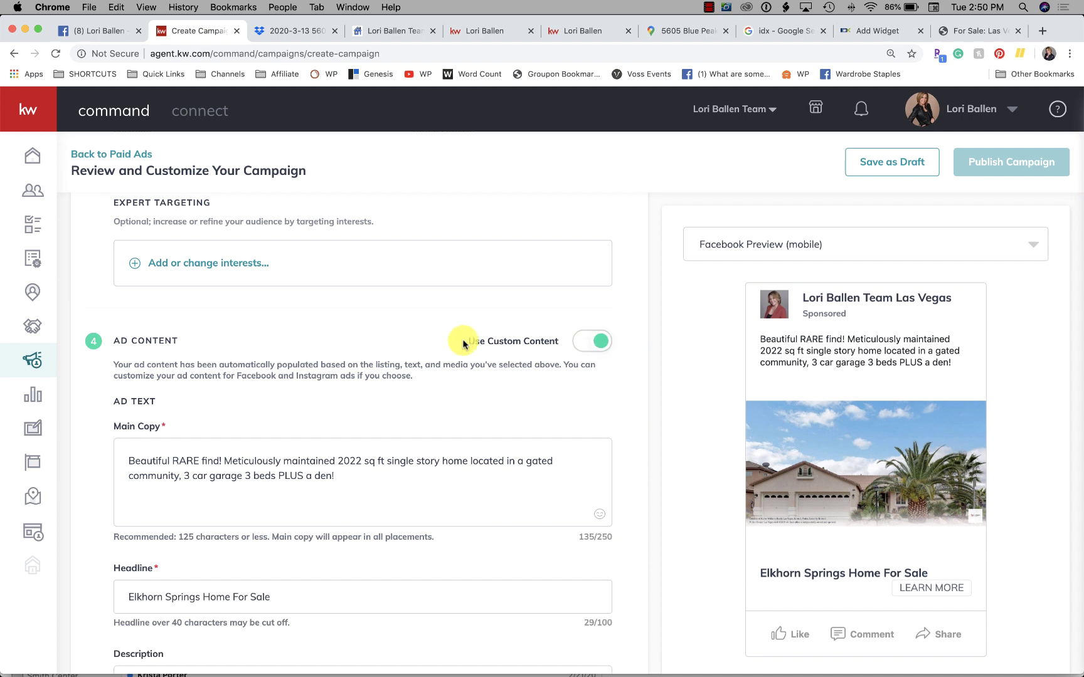
pyautogui.scroll(-3, 462, 344)
# Step: Select the Main Copy, Headline and Description text for editing
pyautogui.click(330, 361)
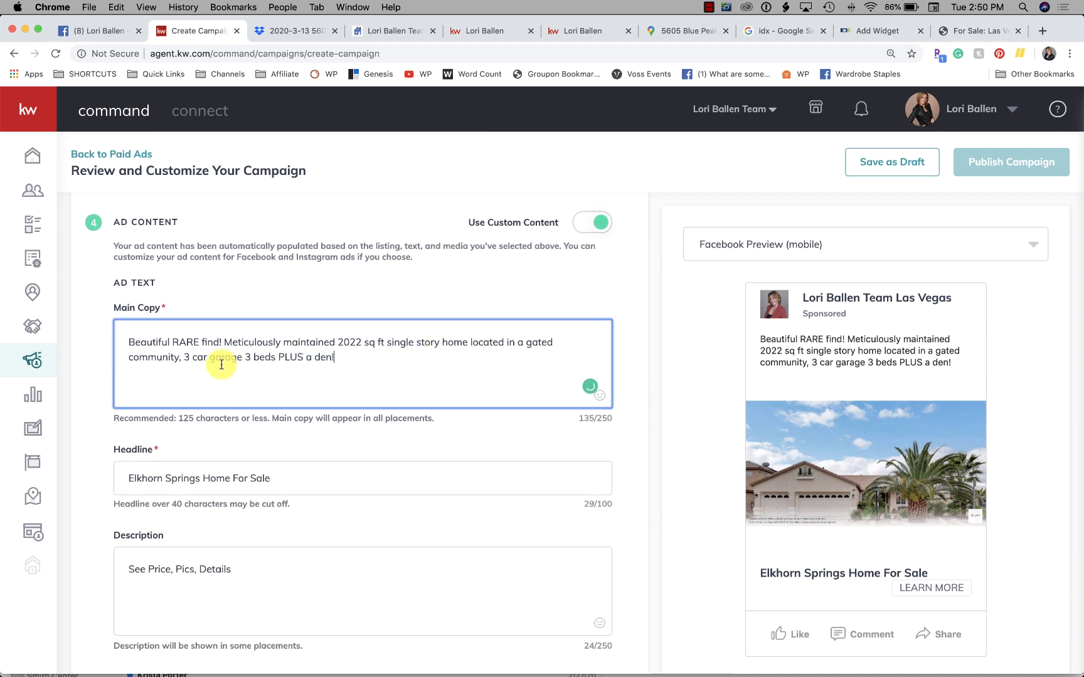
pyautogui.press('super+a')
pyautogui.scroll(-3, 188, 351)
pyautogui.click(307, 393)
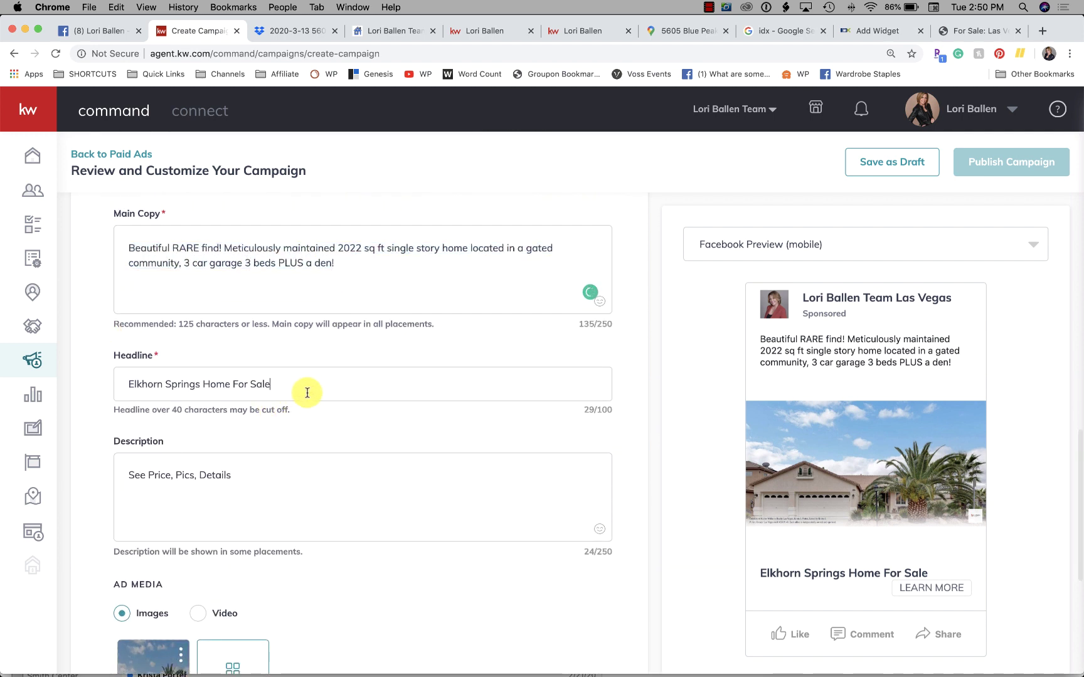
pyautogui.click(270, 475)
pyautogui.press('super+a')
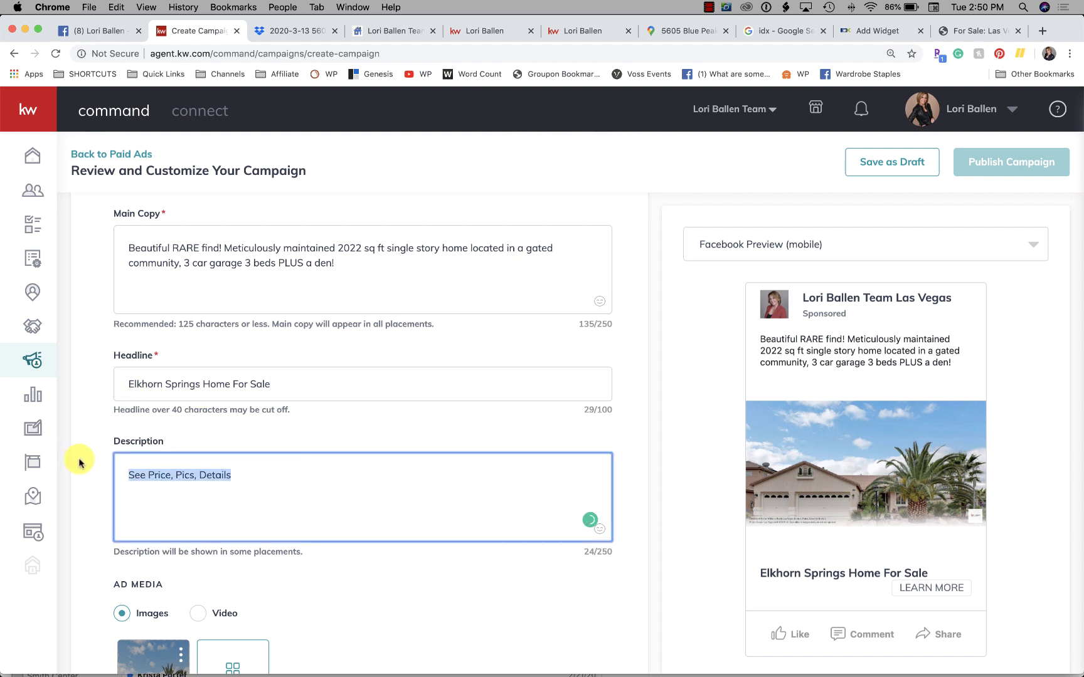
pyautogui.scroll(-3, 79, 463)
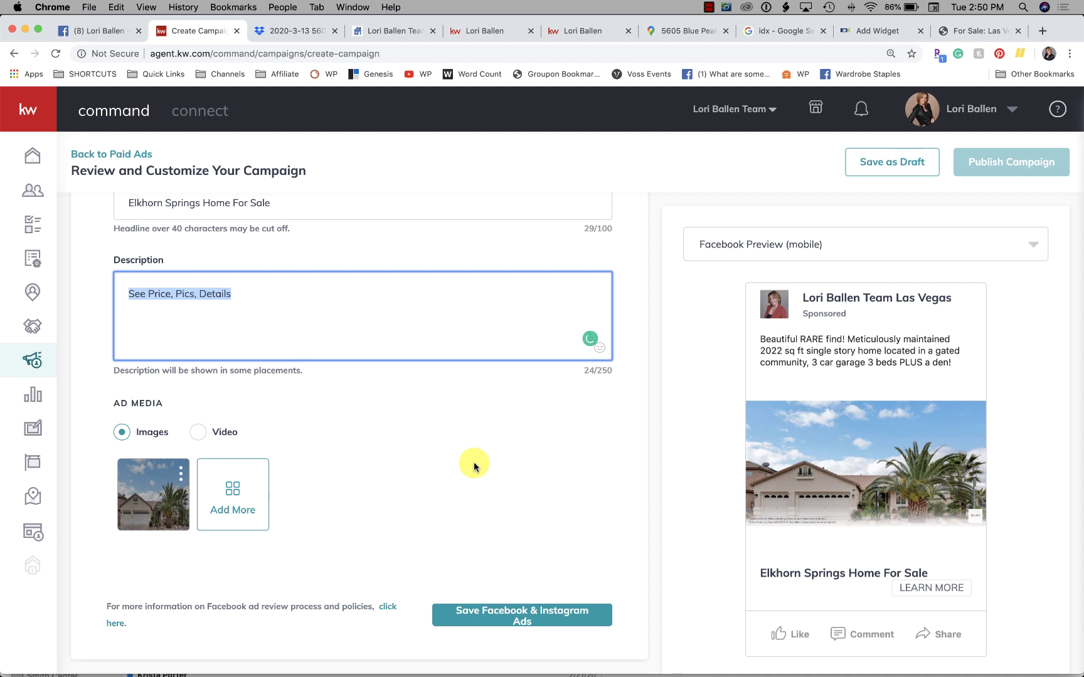
pyautogui.scroll(-3, 817, 376)
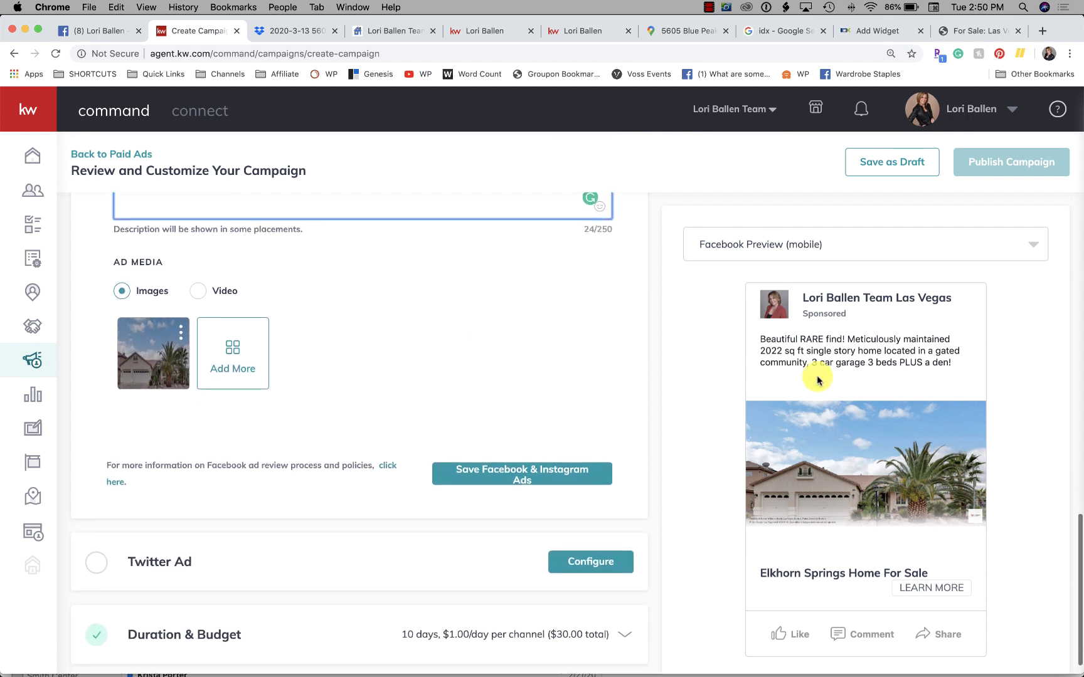
pyautogui.scroll(-2, 443, 382)
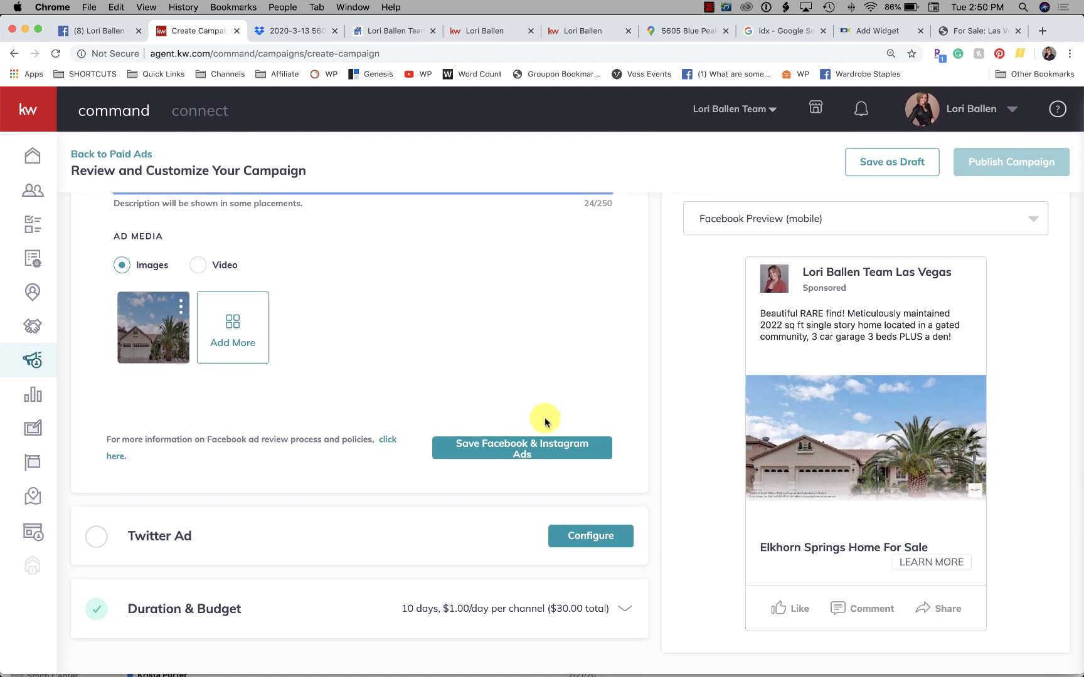
# Step: Save the Facebook & Instagram ads, then configure the Twitter Ad and check its Profile list
pyautogui.click(528, 446)
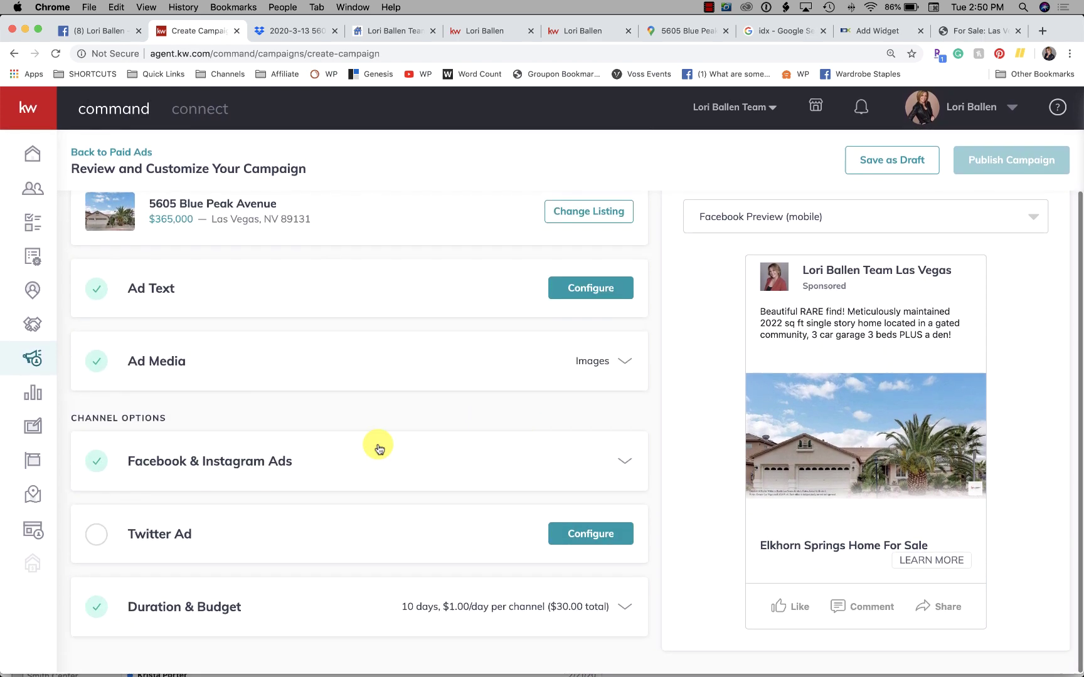
pyautogui.click(101, 531)
pyautogui.scroll(-5, 359, 568)
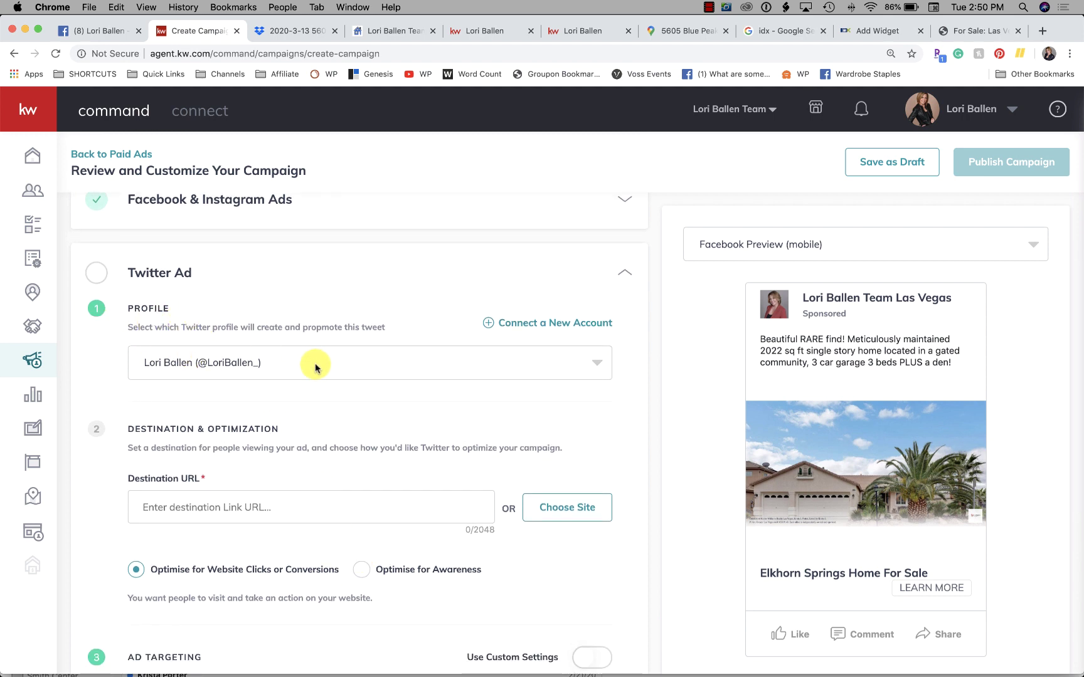
pyautogui.click(317, 368)
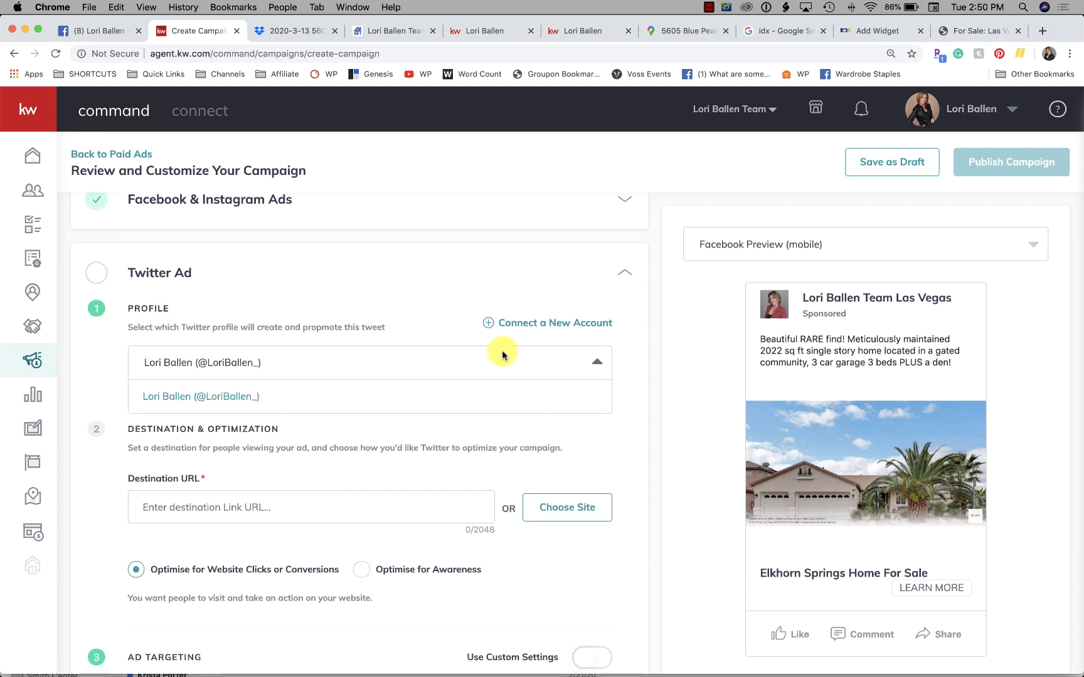
pyautogui.click(487, 364)
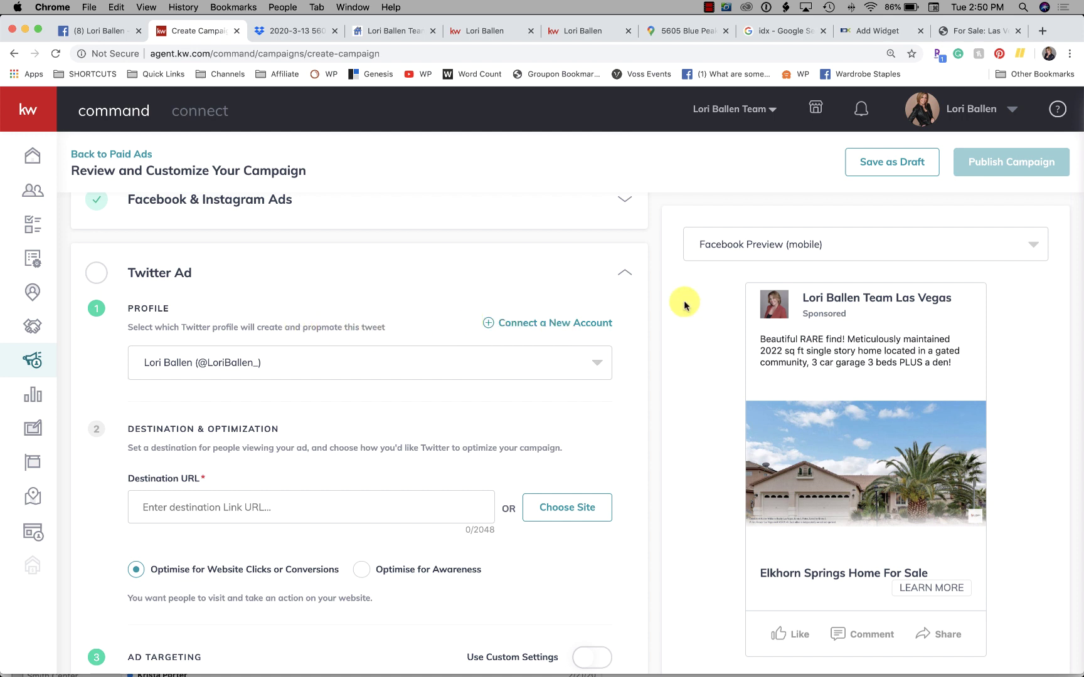
# Step: Load twitter.com in a new browser tab
pyautogui.click(1043, 33)
pyautogui.write('t')
pyautogui.press('BackSpace')
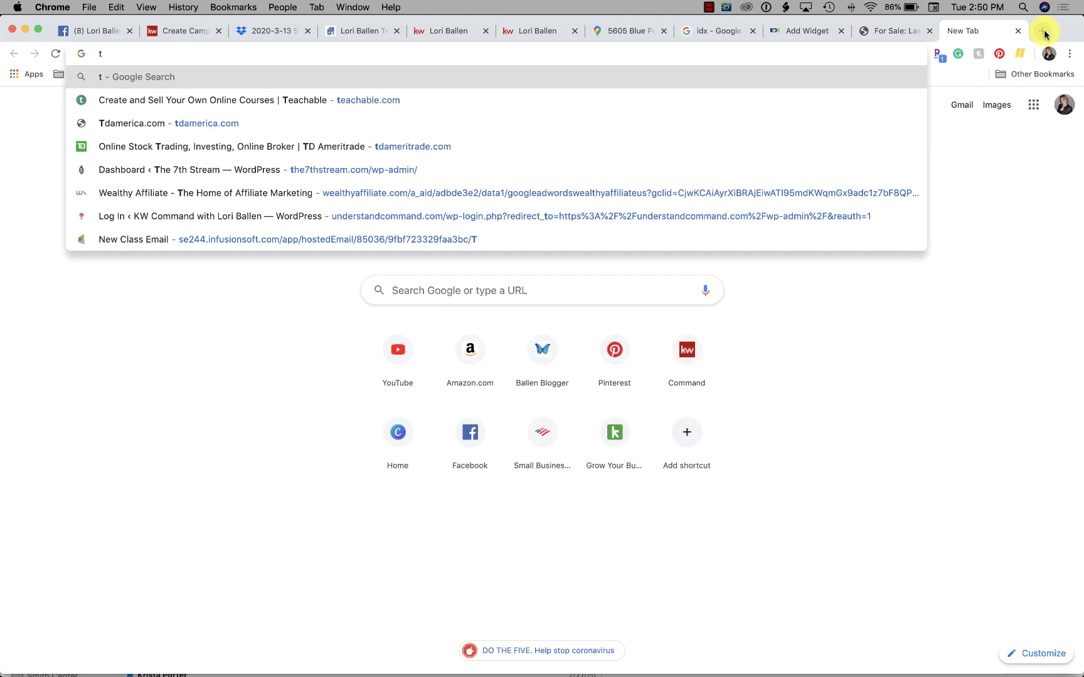
pyautogui.write('t')
pyautogui.press('BackSpace')
pyautogui.press('BackSpace')
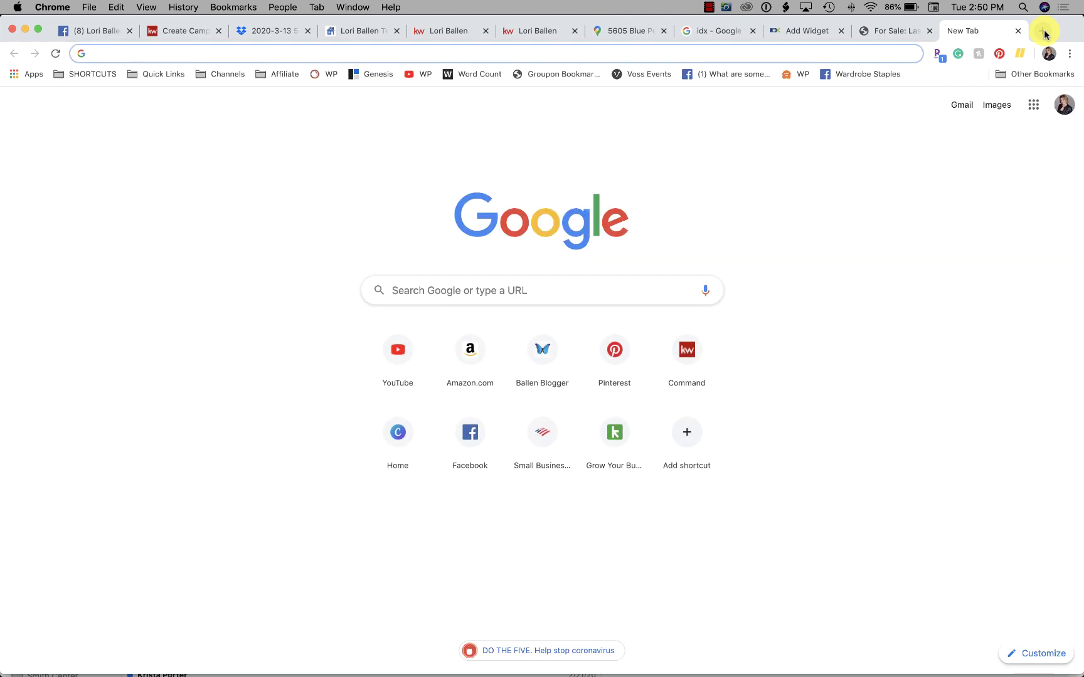
pyautogui.write('twitter.com')
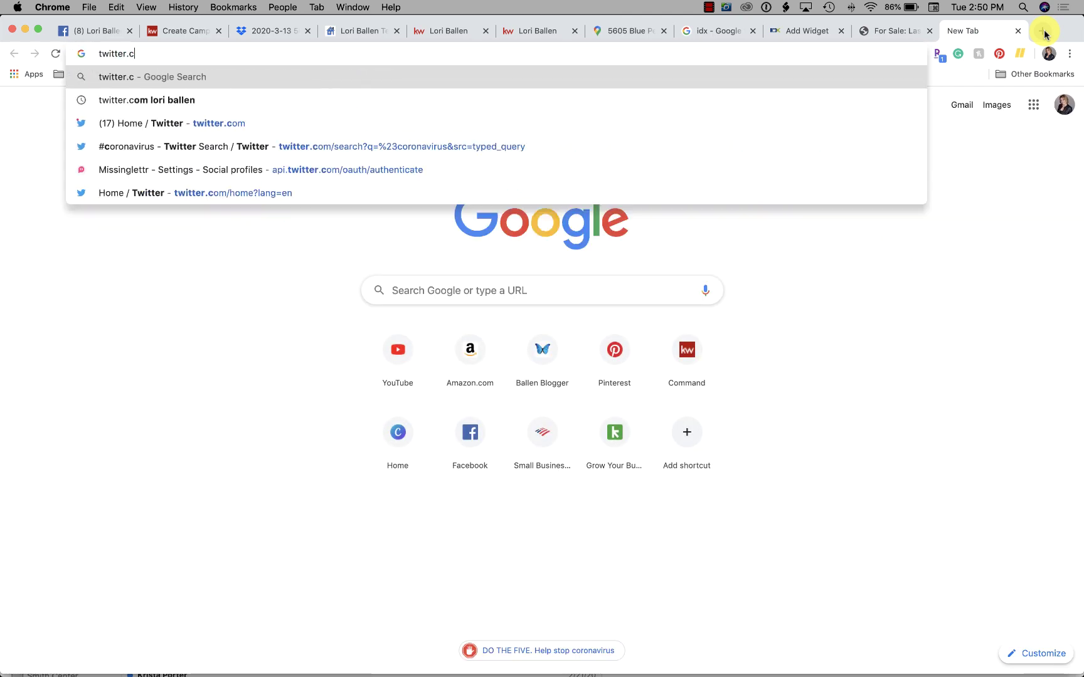
pyautogui.press('Return')
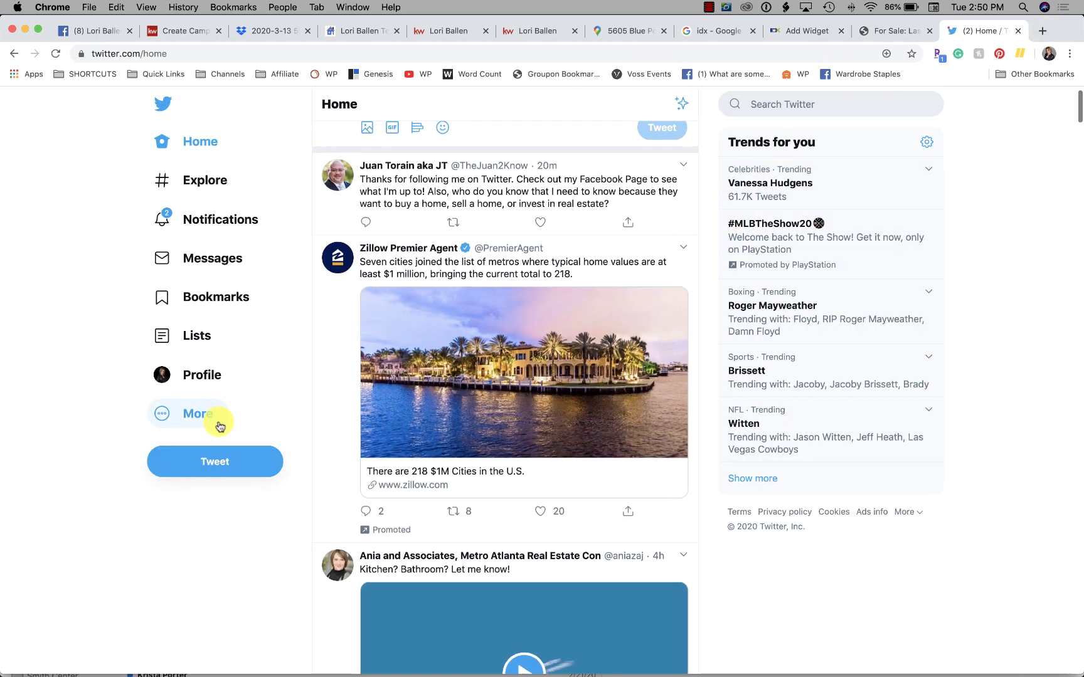
# Step: Open and close the Trends settings on the Twitter home feed
pyautogui.click(926, 142)
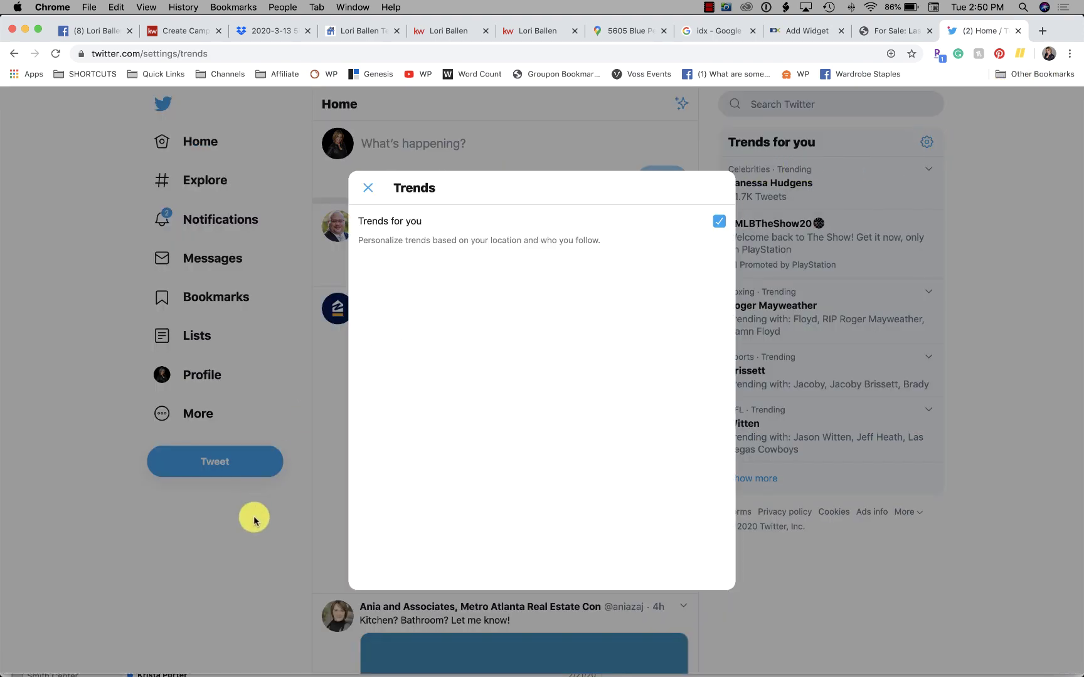
pyautogui.click(250, 511)
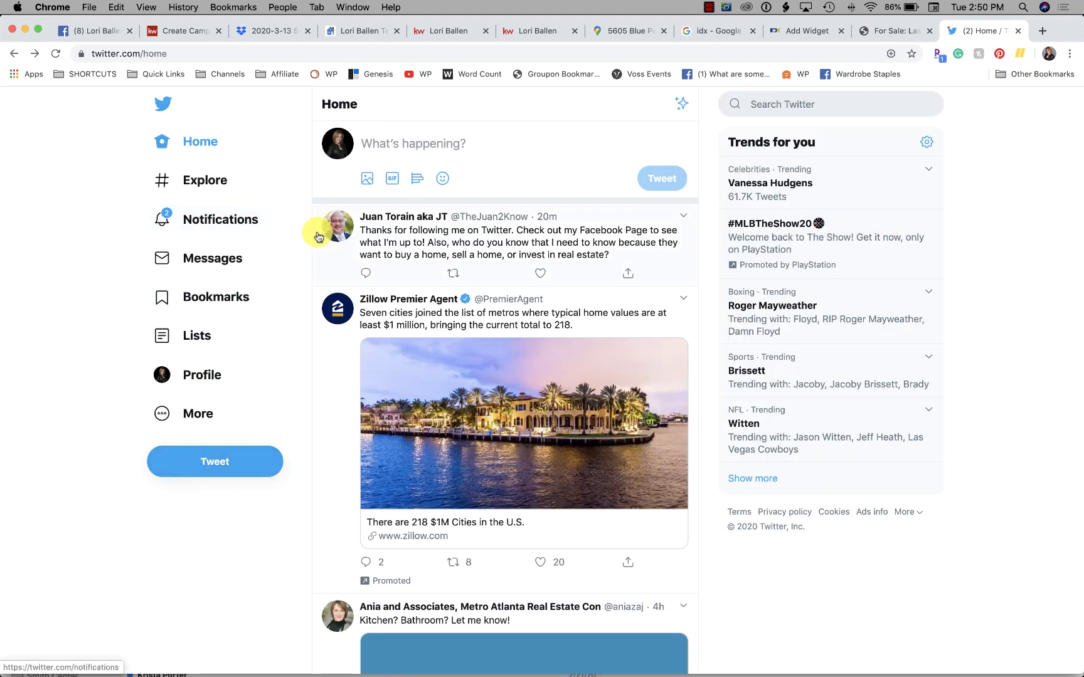
pyautogui.scroll(-15, 318, 236)
pyautogui.scroll(15, 318, 236)
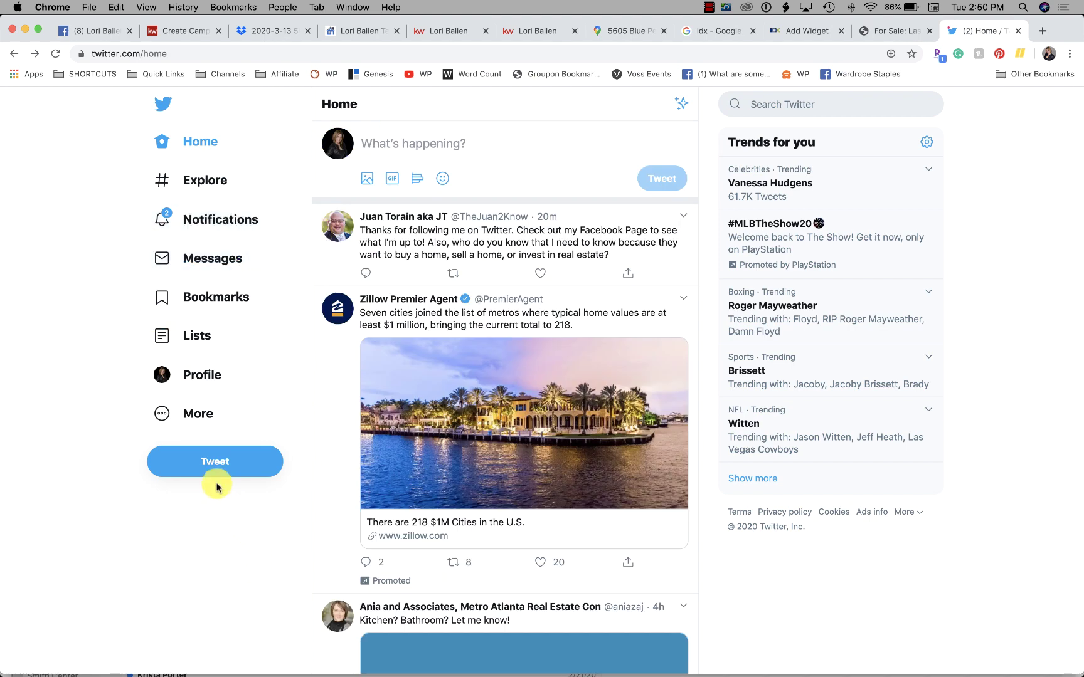
# Step: Refresh the Twitter timeline, then move through the For Sale and widget tabs to Create Campaign
pyautogui.click(162, 104)
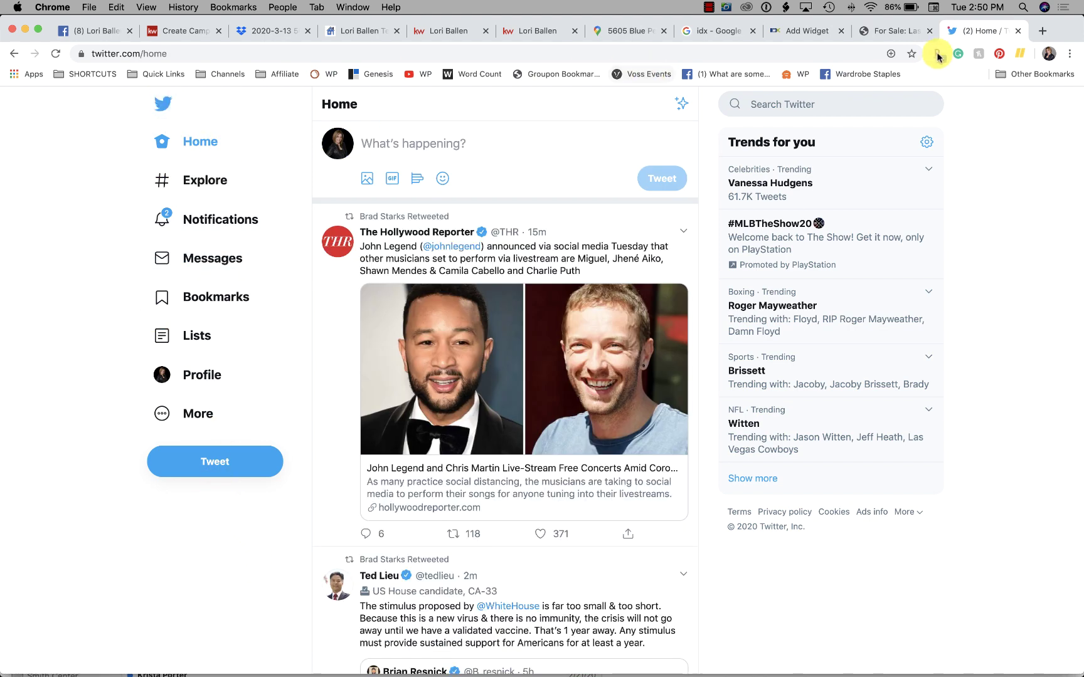
pyautogui.click(867, 38)
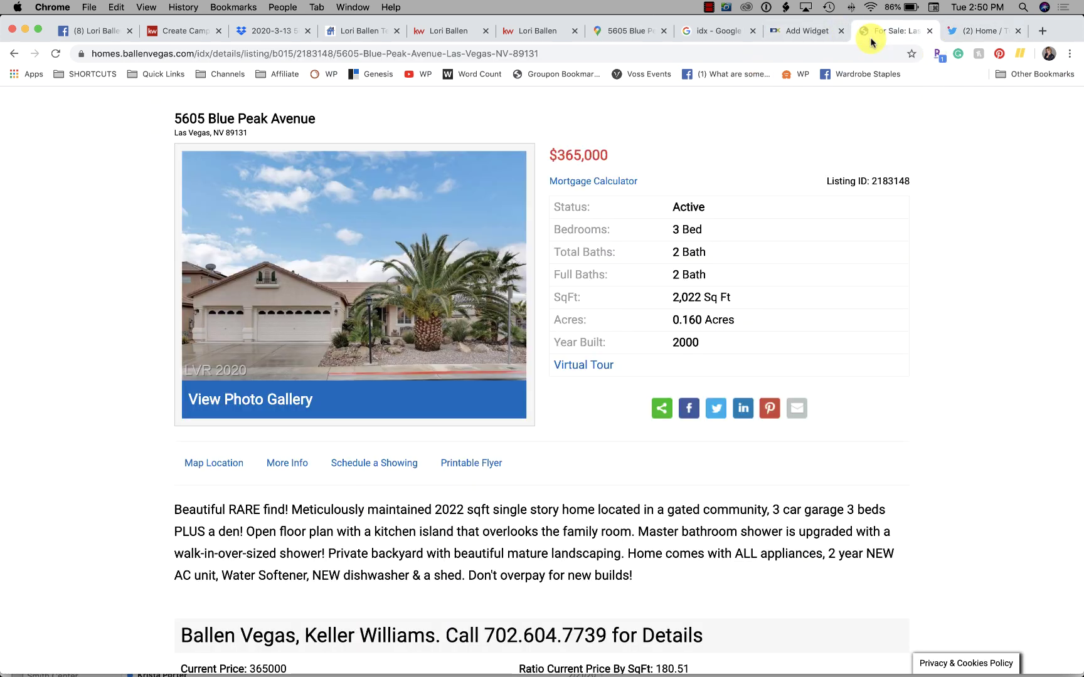
pyautogui.click(792, 34)
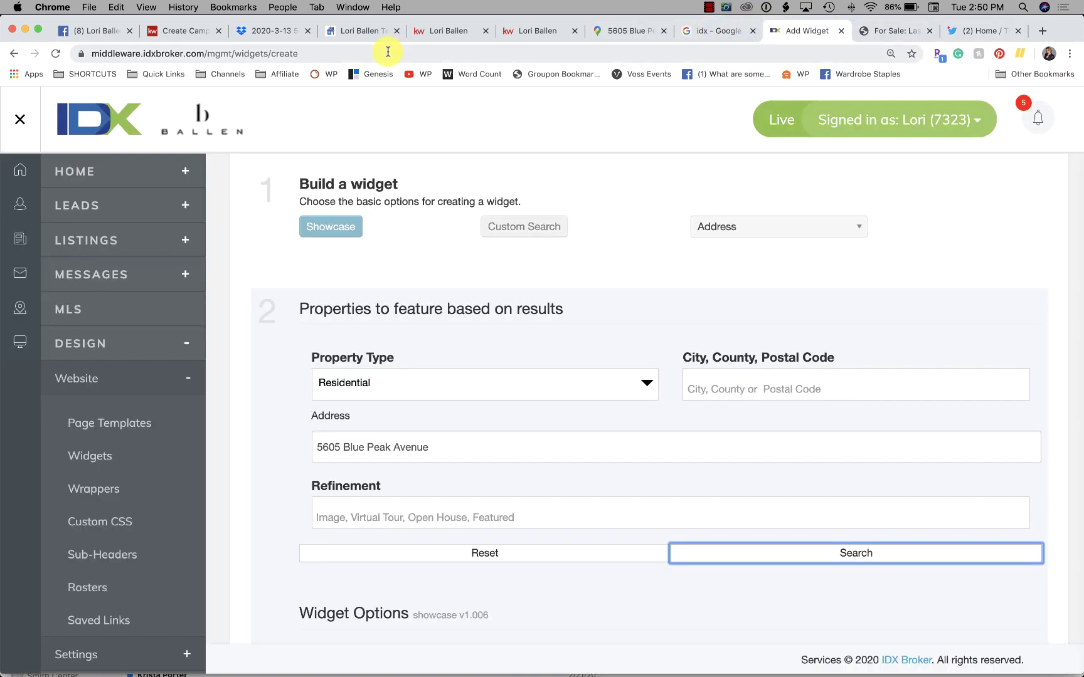
pyautogui.click(156, 35)
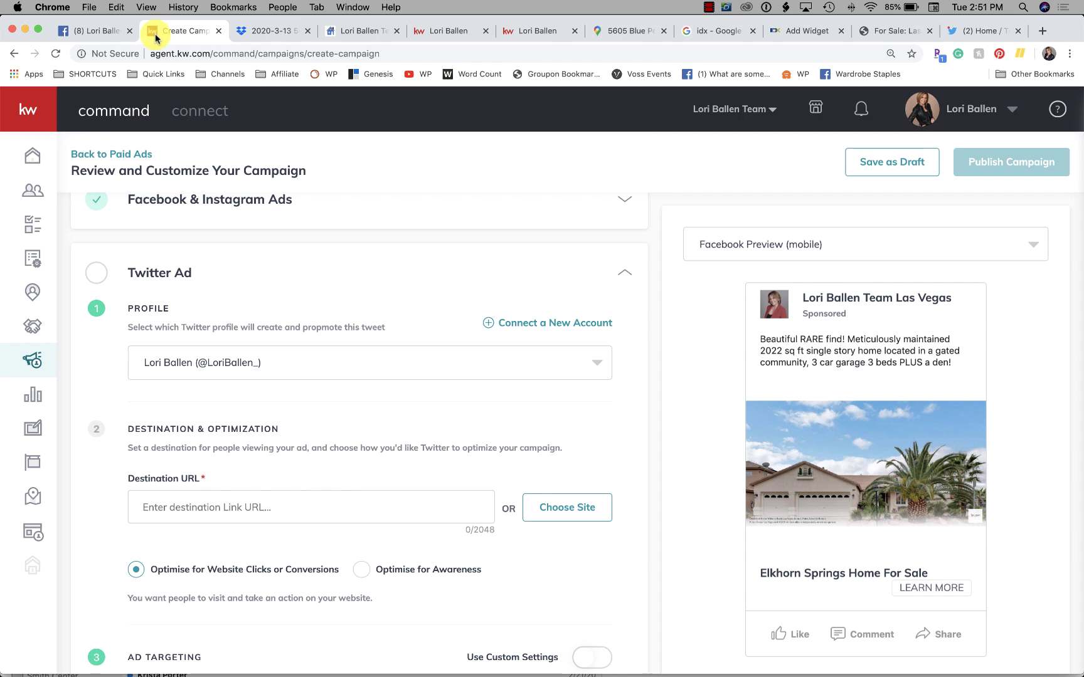
# Step: Start connecting a new Twitter account and sign out of the current one in the popup
pyautogui.click(551, 323)
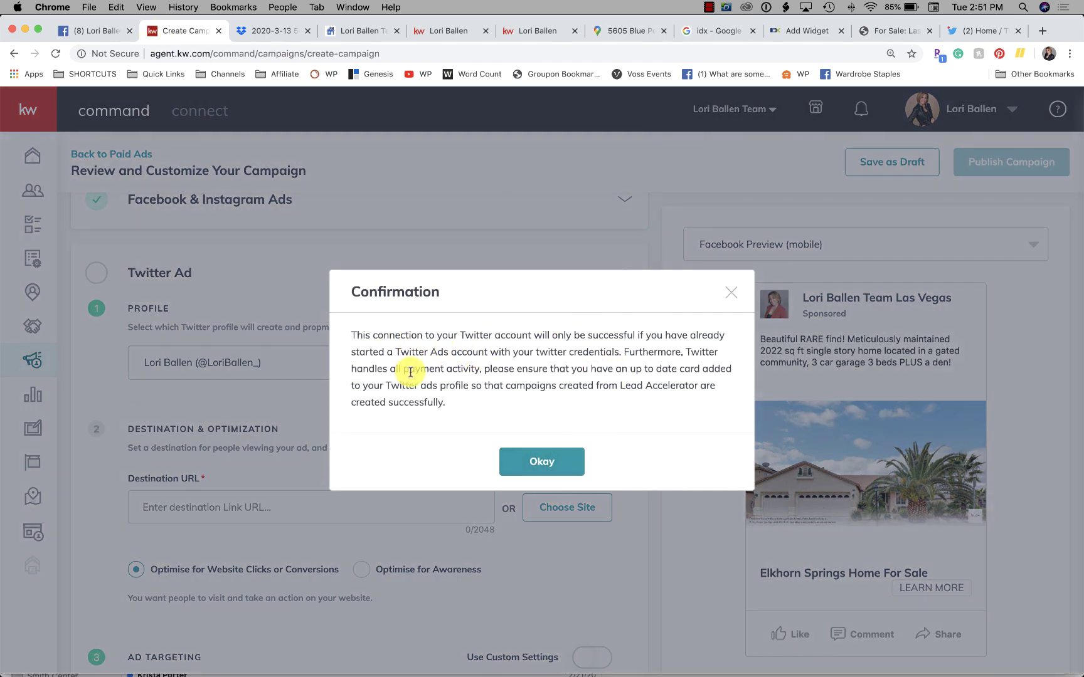
pyautogui.click(539, 462)
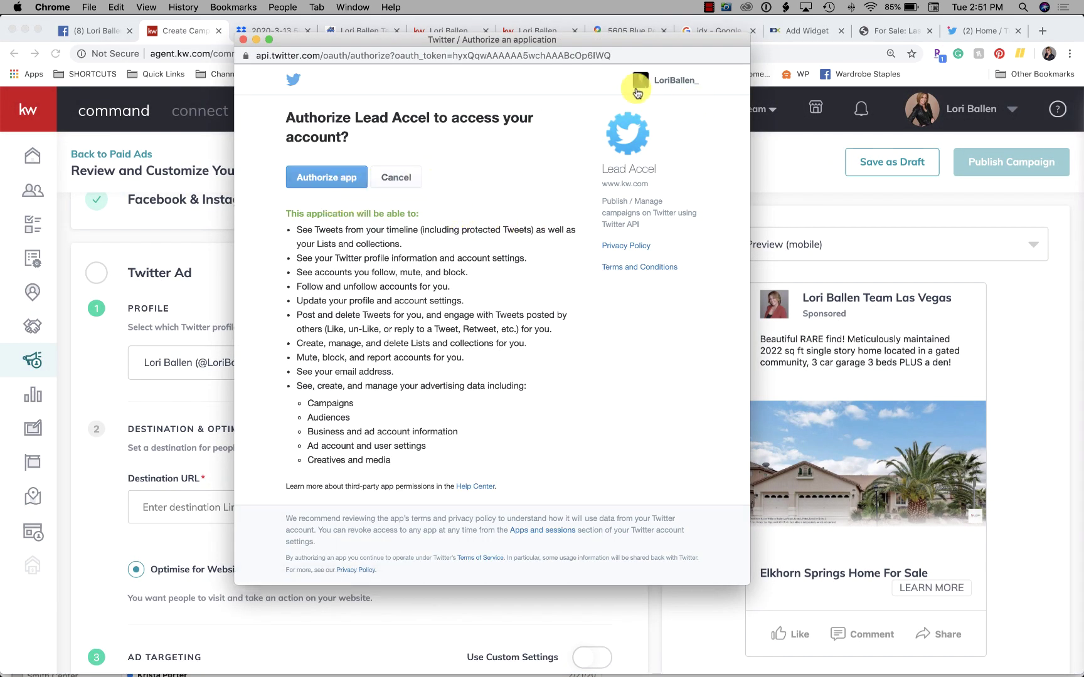
pyautogui.click(695, 85)
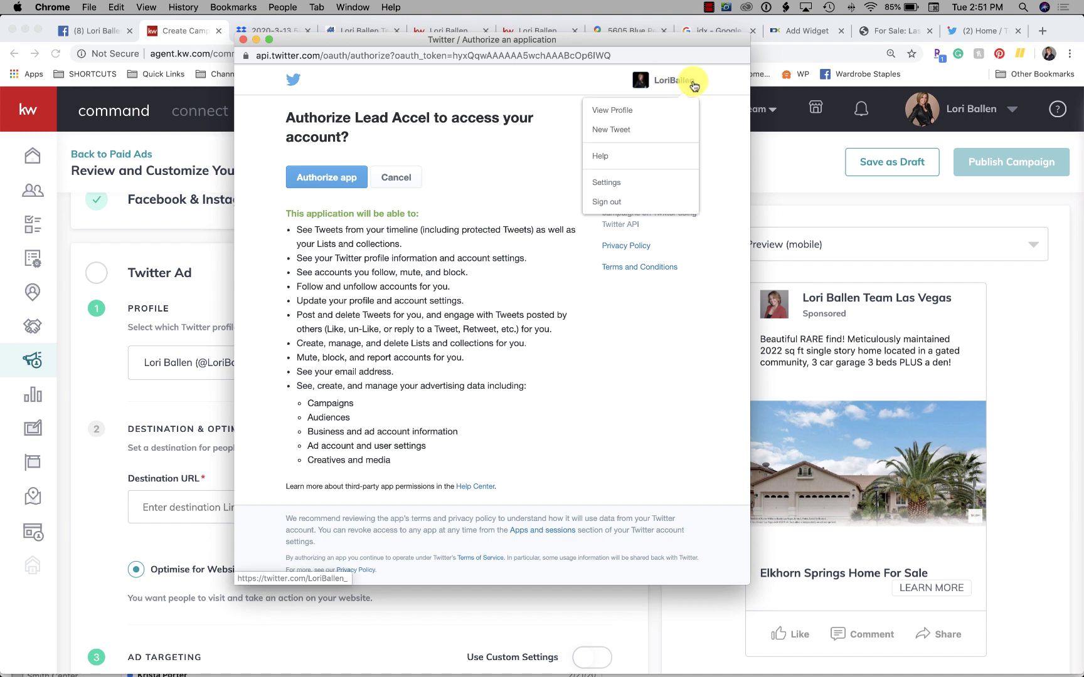
pyautogui.click(613, 203)
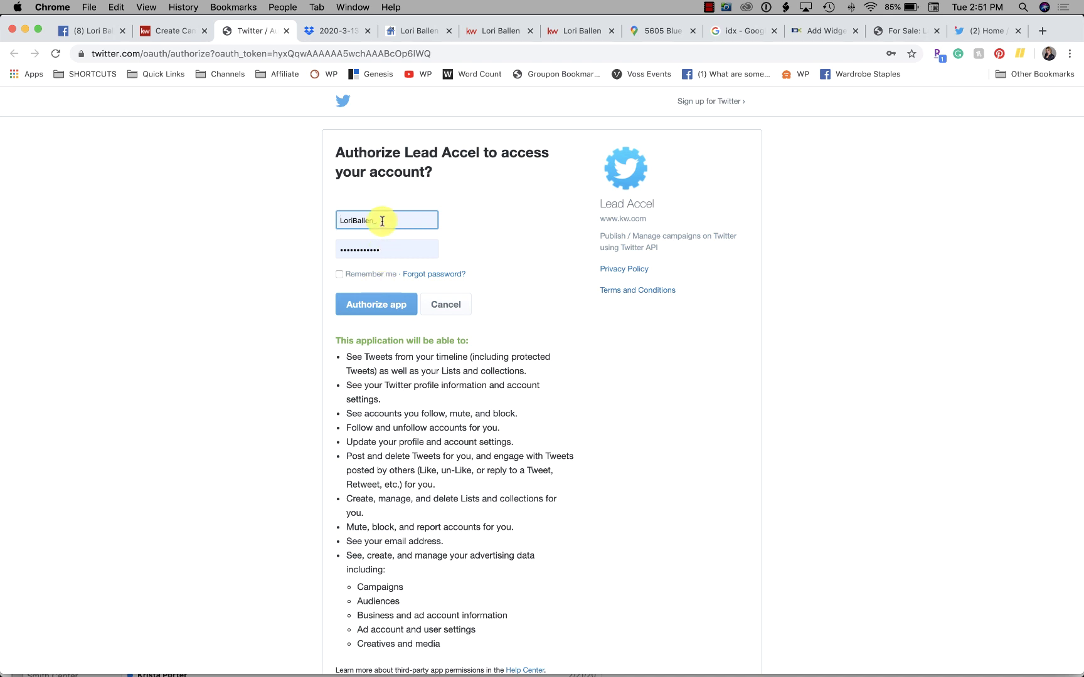
# Step: Fill in another saved Twitter login from autofill and authorize the app
pyautogui.doubleClick(382, 221)
pyautogui.write('ball_')
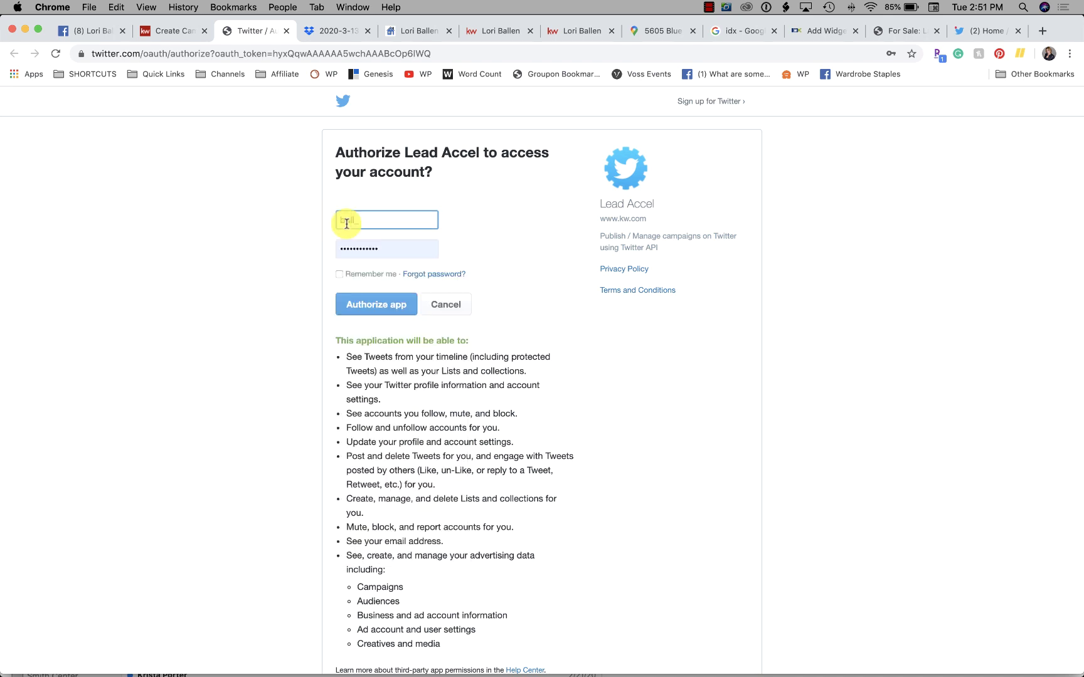
pyautogui.click(346, 221)
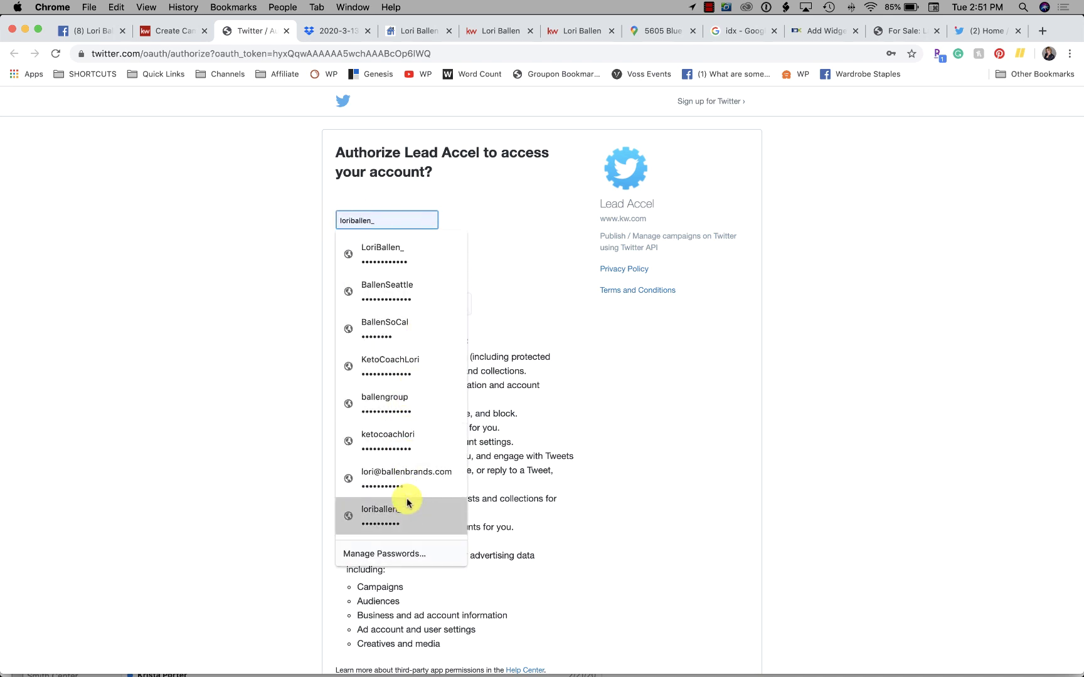
pyautogui.click(400, 407)
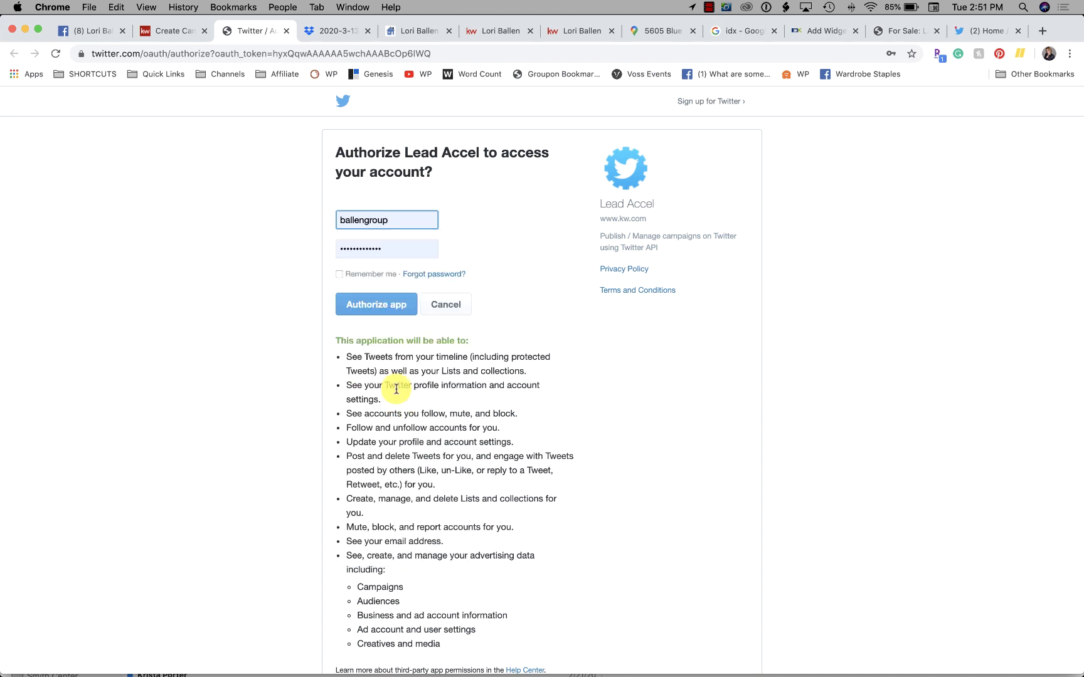
pyautogui.click(363, 306)
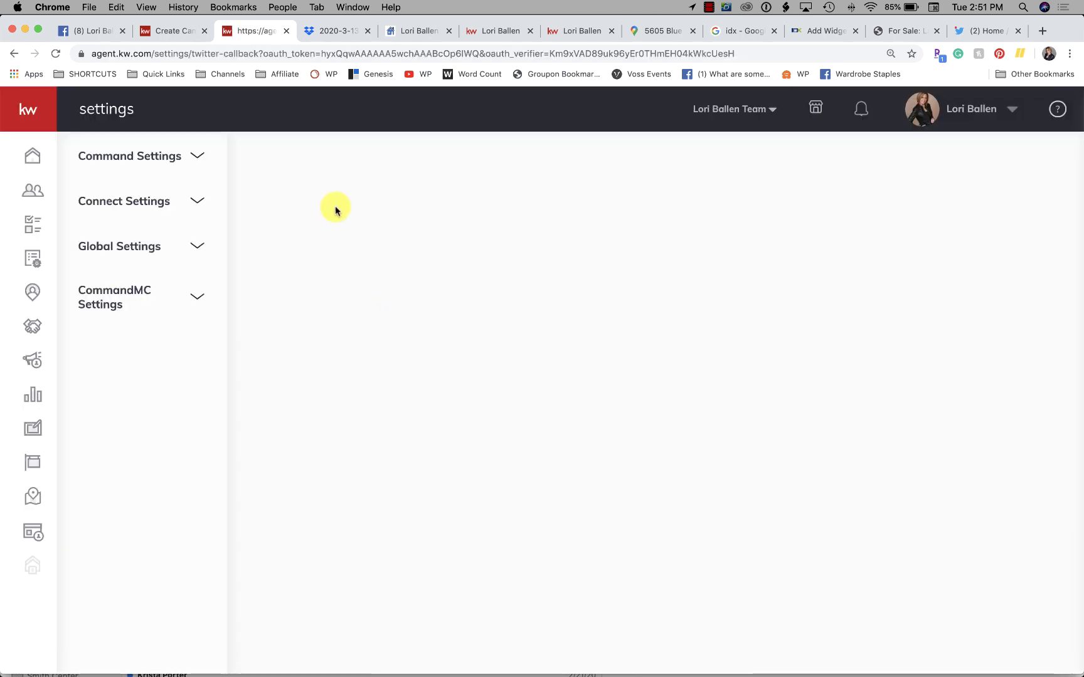
# Step: Check the Twitter Ad Profile list, which still shows a single profile
pyautogui.scroll(-2, 183, 300)
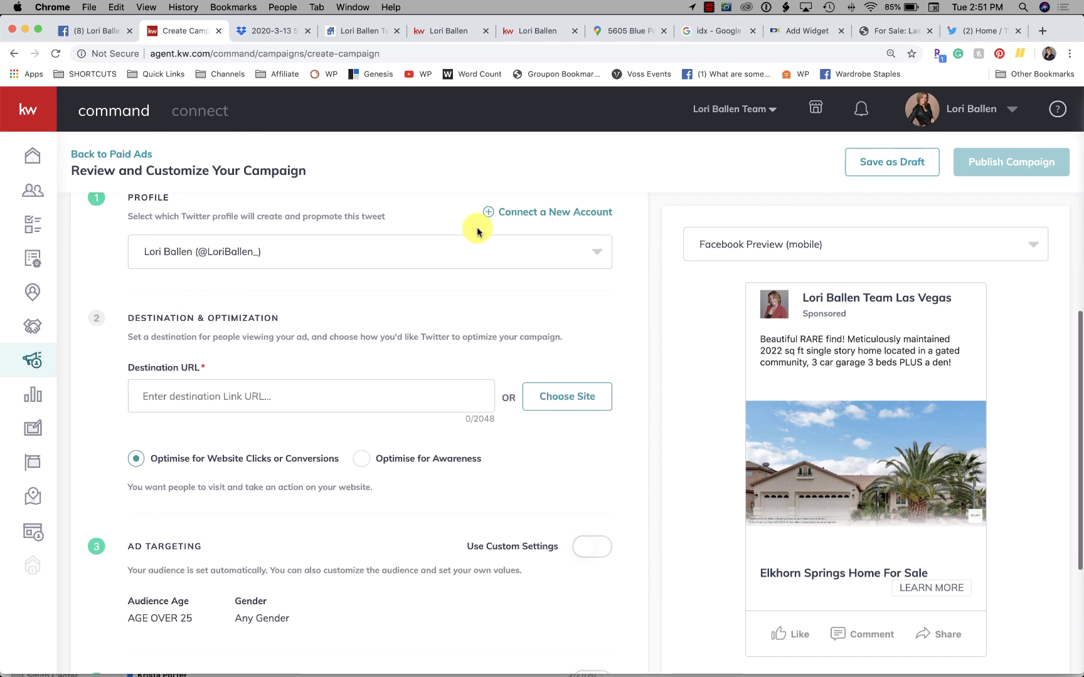
pyautogui.scroll(4, 259, 226)
pyautogui.click(267, 387)
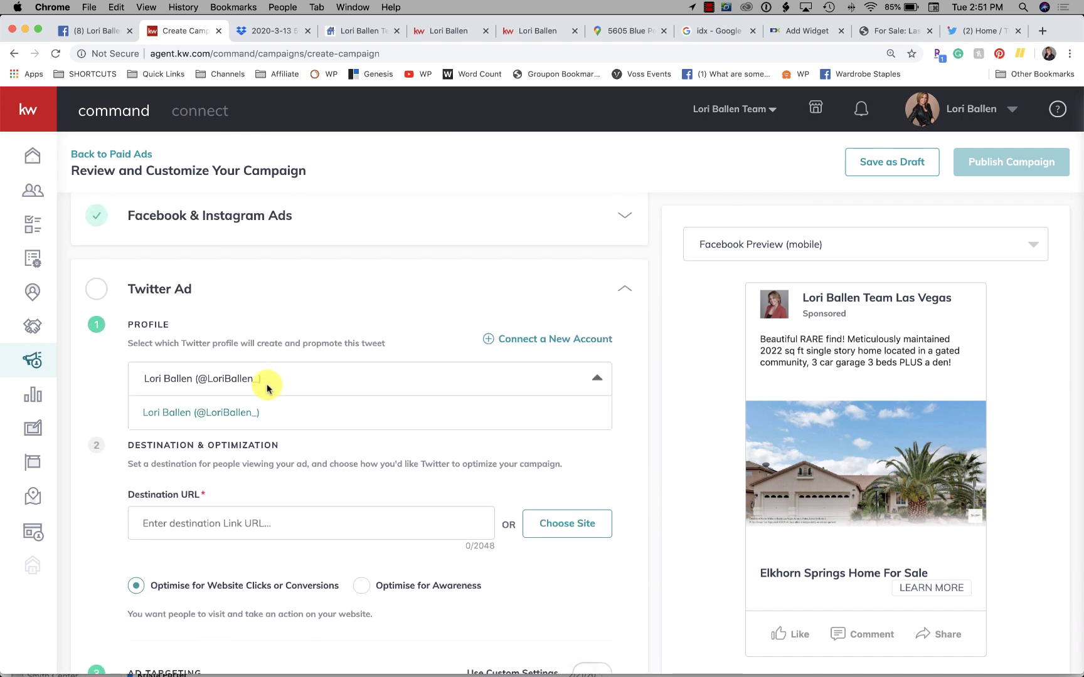
pyautogui.click(469, 405)
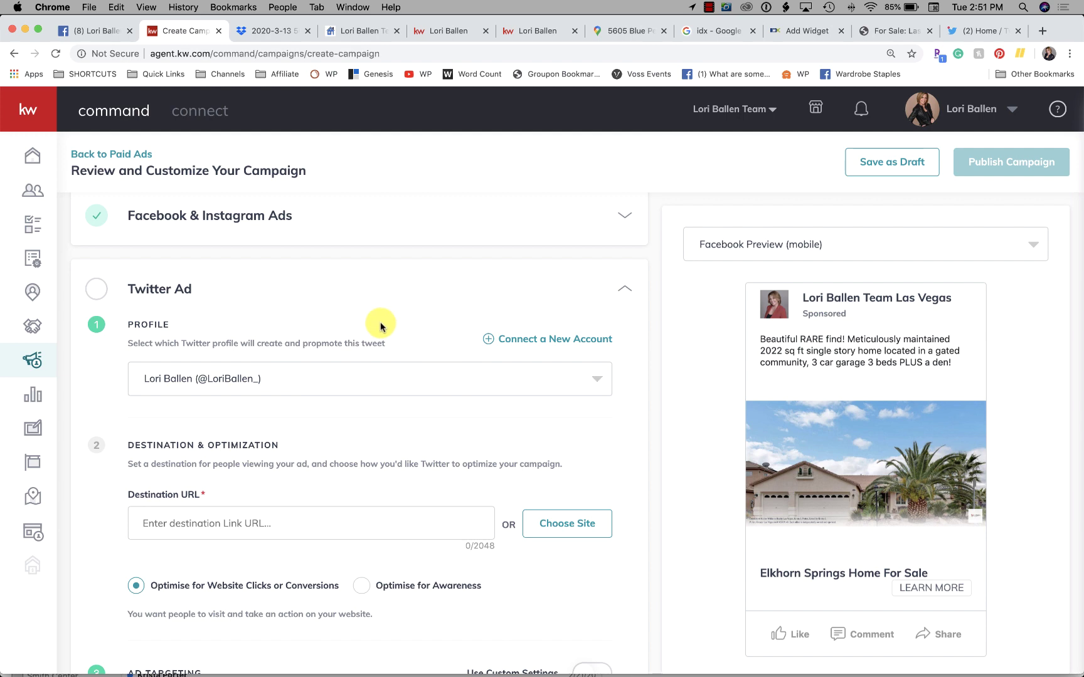
pyautogui.scroll(-2, 381, 326)
# Step: Authorize the second Twitter account and select it as the Twitter ad's Profile
pyautogui.click(547, 252)
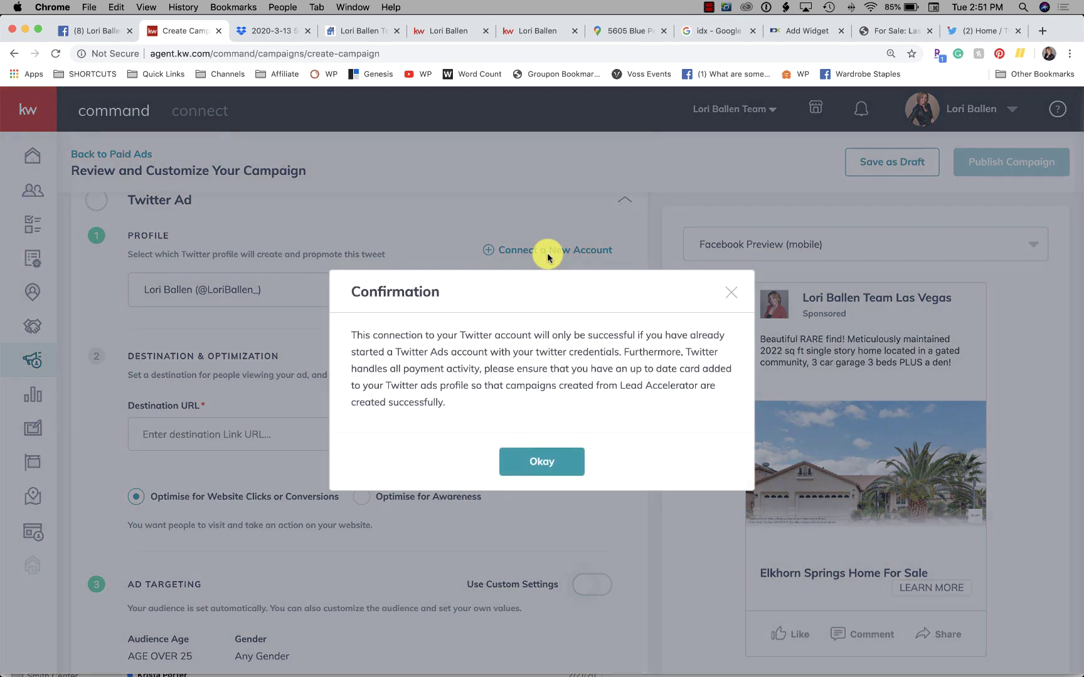
pyautogui.click(533, 460)
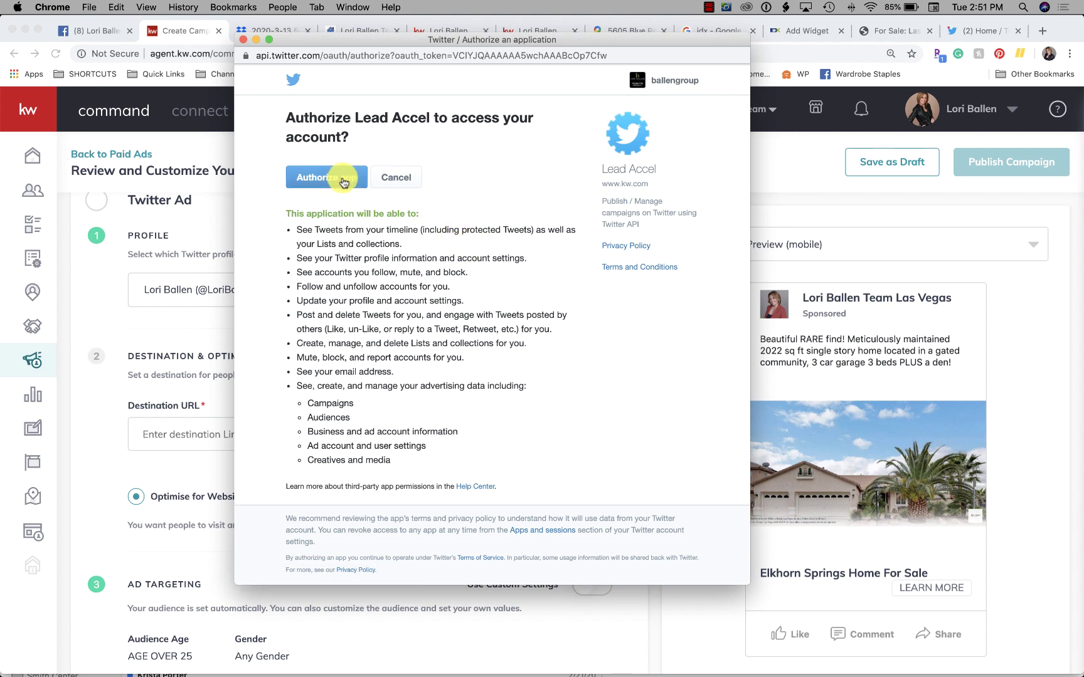
pyautogui.click(344, 181)
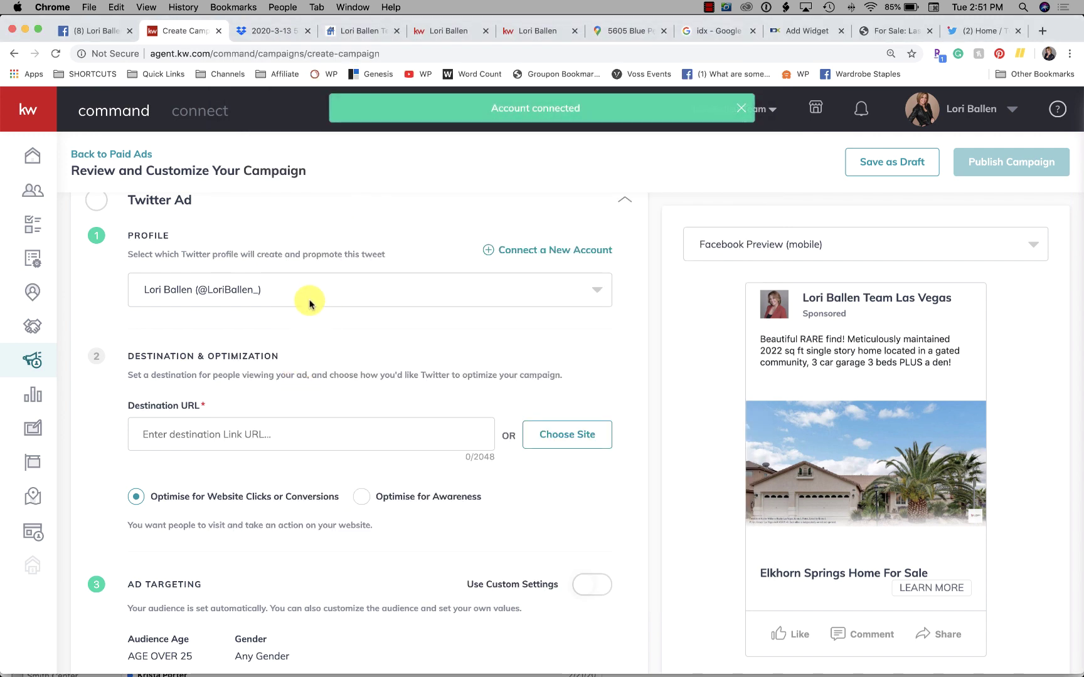
pyautogui.click(317, 292)
pyautogui.click(246, 352)
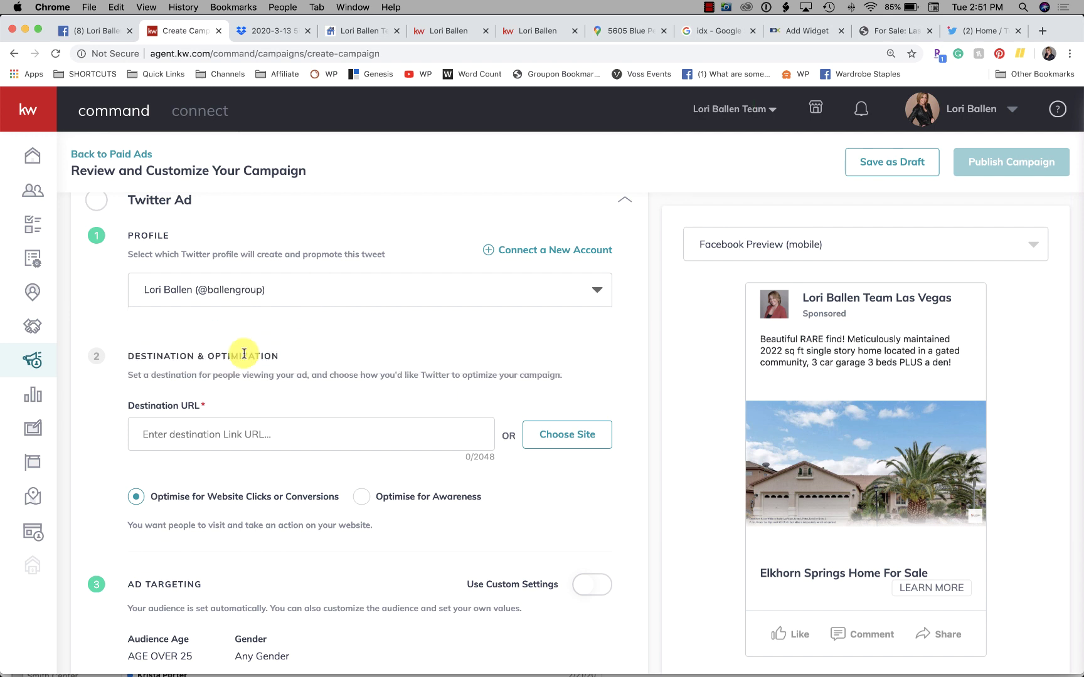
# Step: Paste the listing's ballenvegas.kw.com property page link into the Destination URL
pyautogui.scroll(-3, 244, 354)
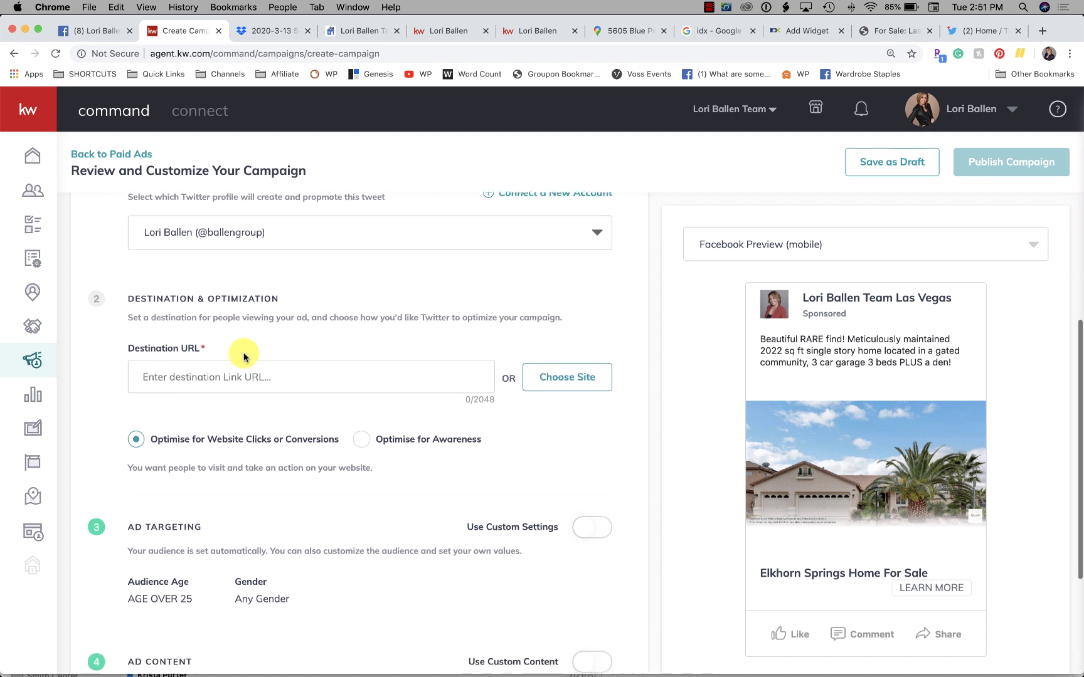
pyautogui.scroll(-1, 244, 356)
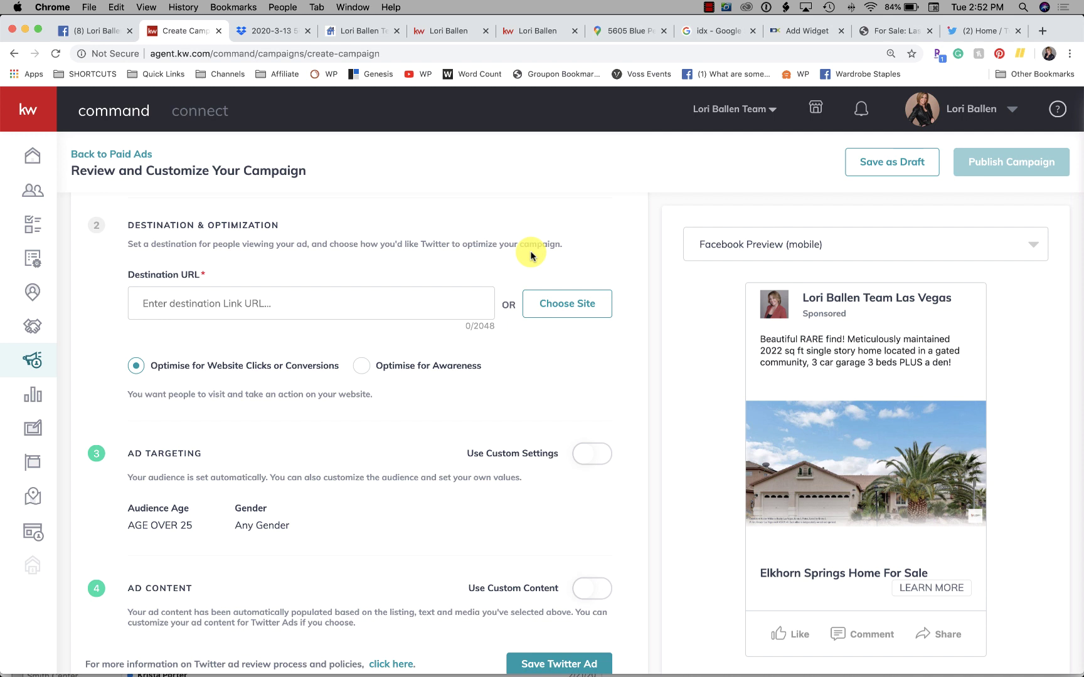
pyautogui.click(210, 303)
pyautogui.press('super+v')
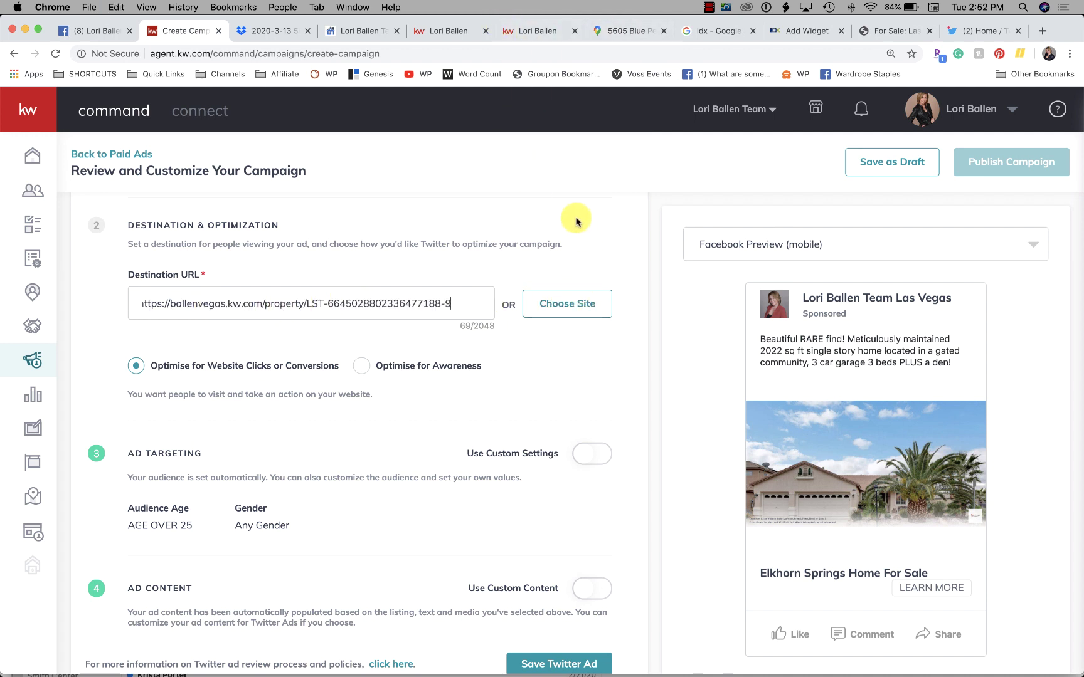
# Step: Browse the Choose Site list without picking a page, then scroll to Duration & Budget
pyautogui.click(577, 307)
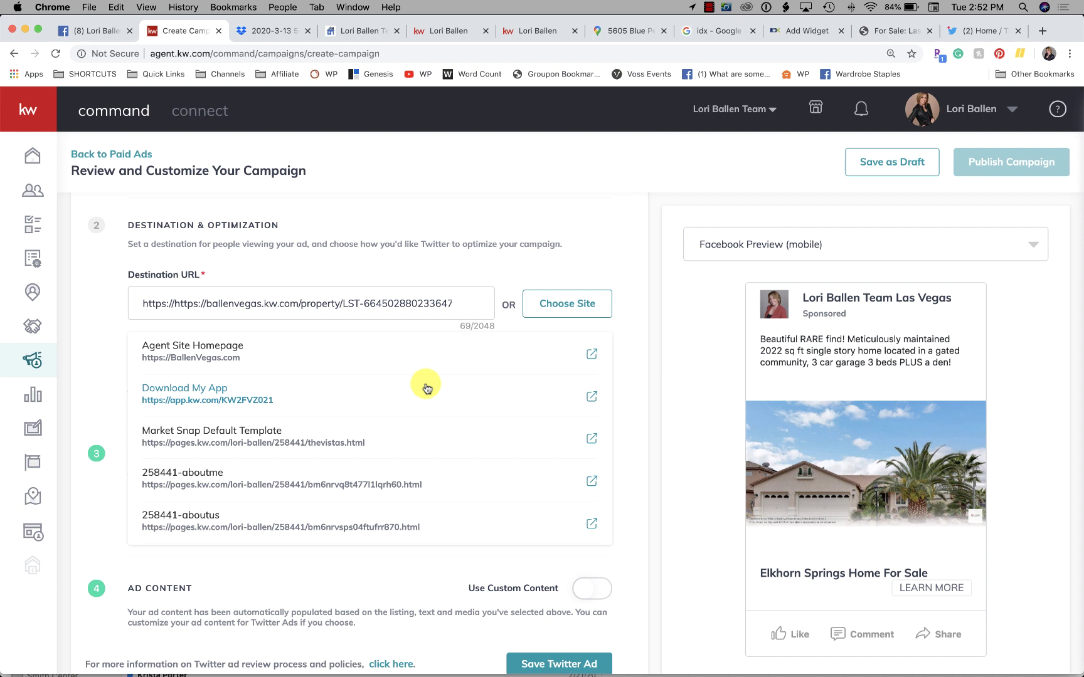
pyautogui.scroll(-5, 426, 389)
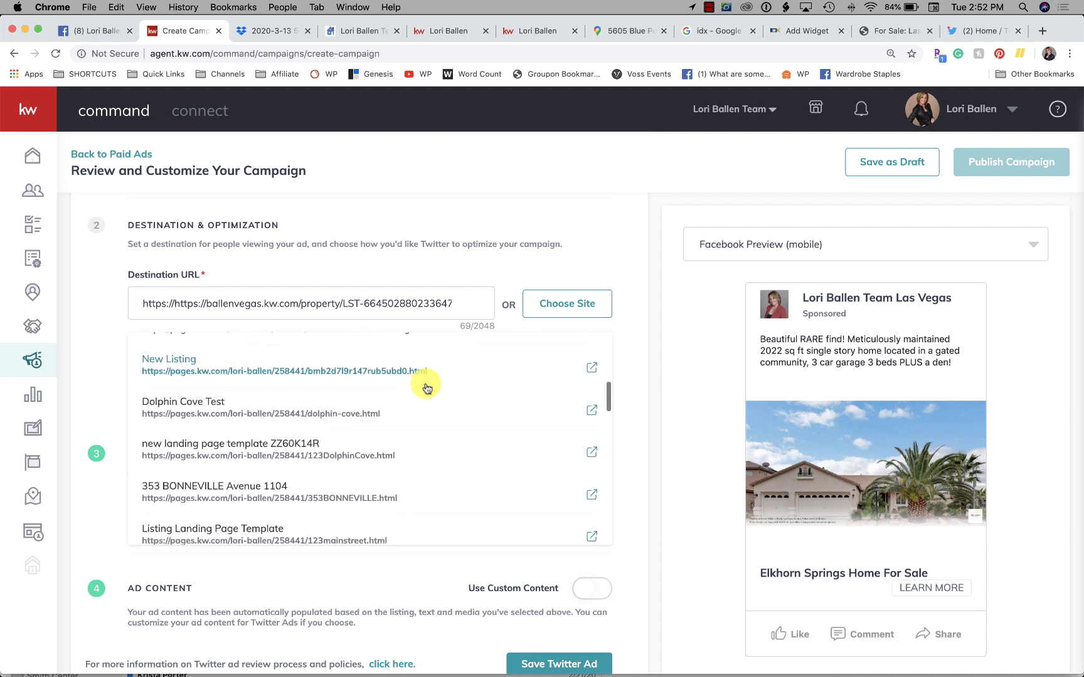
pyautogui.scroll(-1, 426, 388)
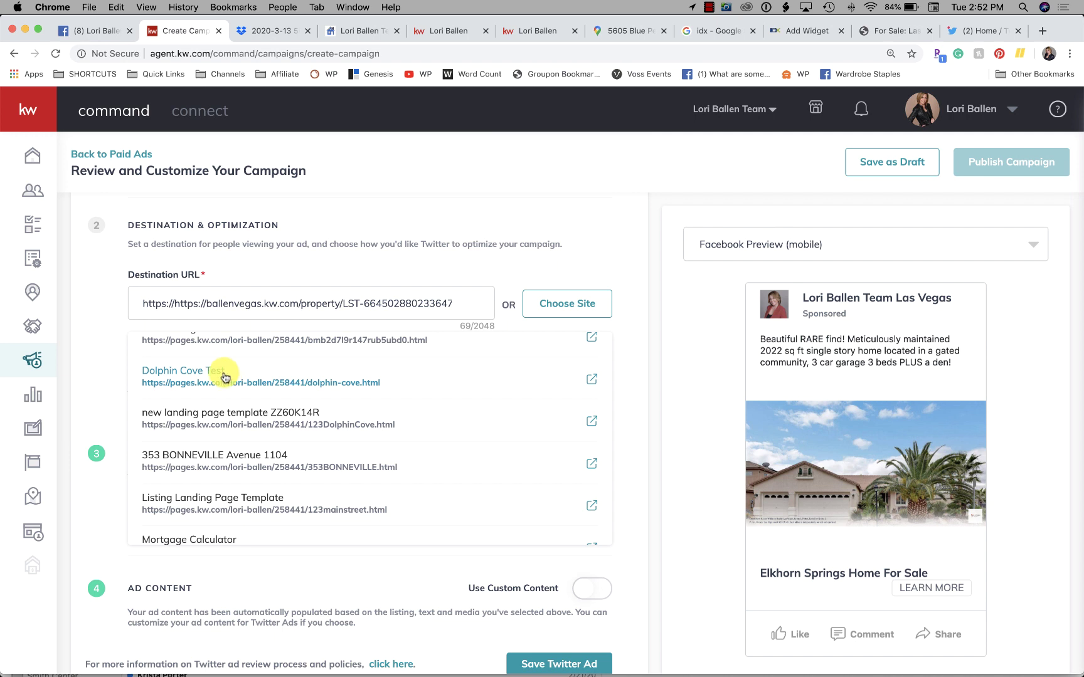
pyautogui.click(465, 305)
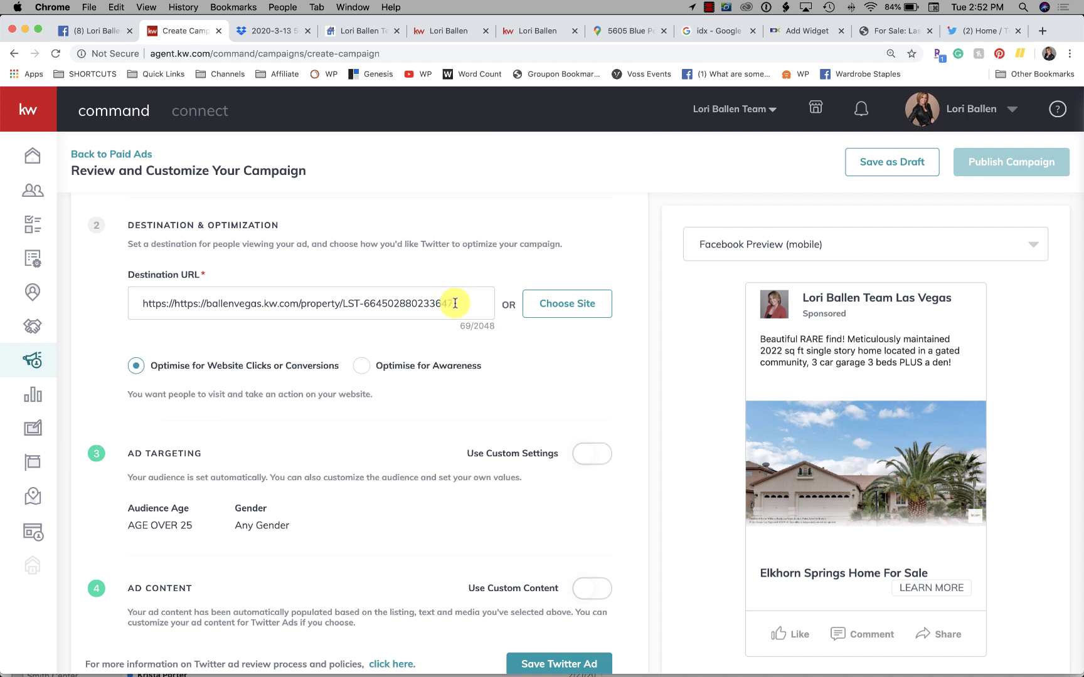
pyautogui.scroll(2, 379, 332)
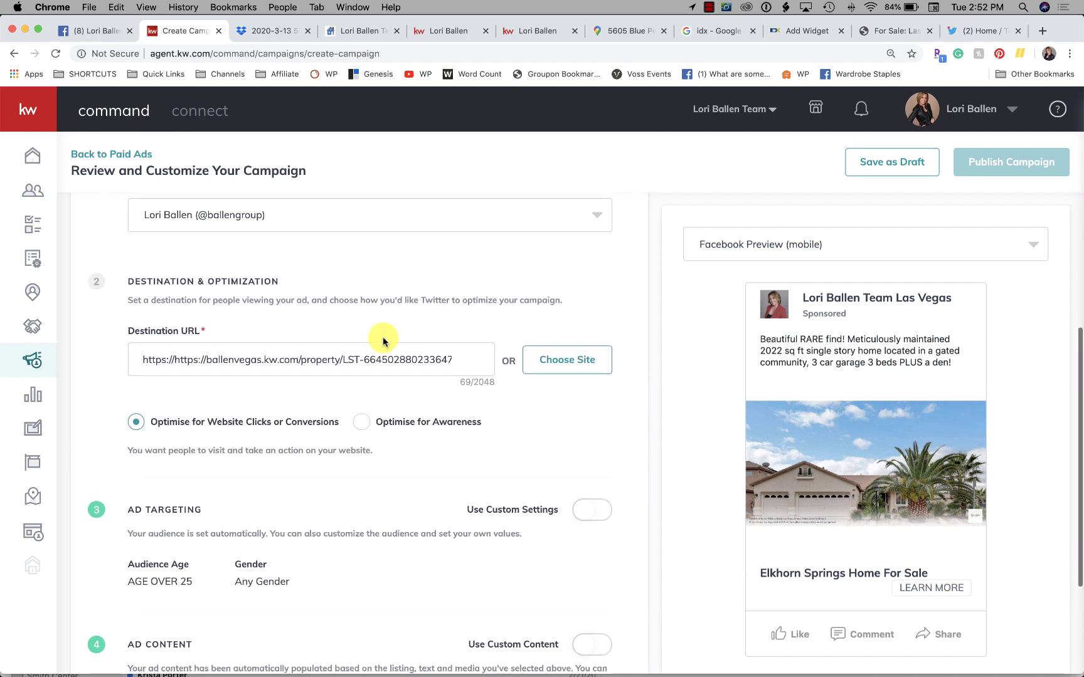
pyautogui.scroll(-3, 384, 341)
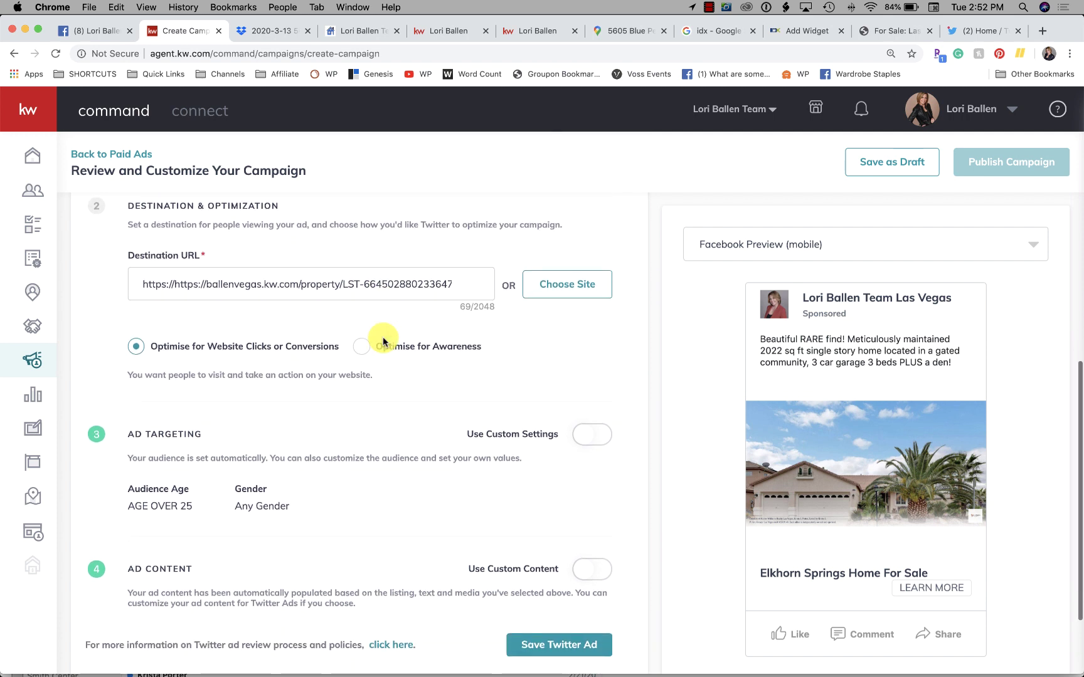
pyautogui.scroll(-1, 383, 342)
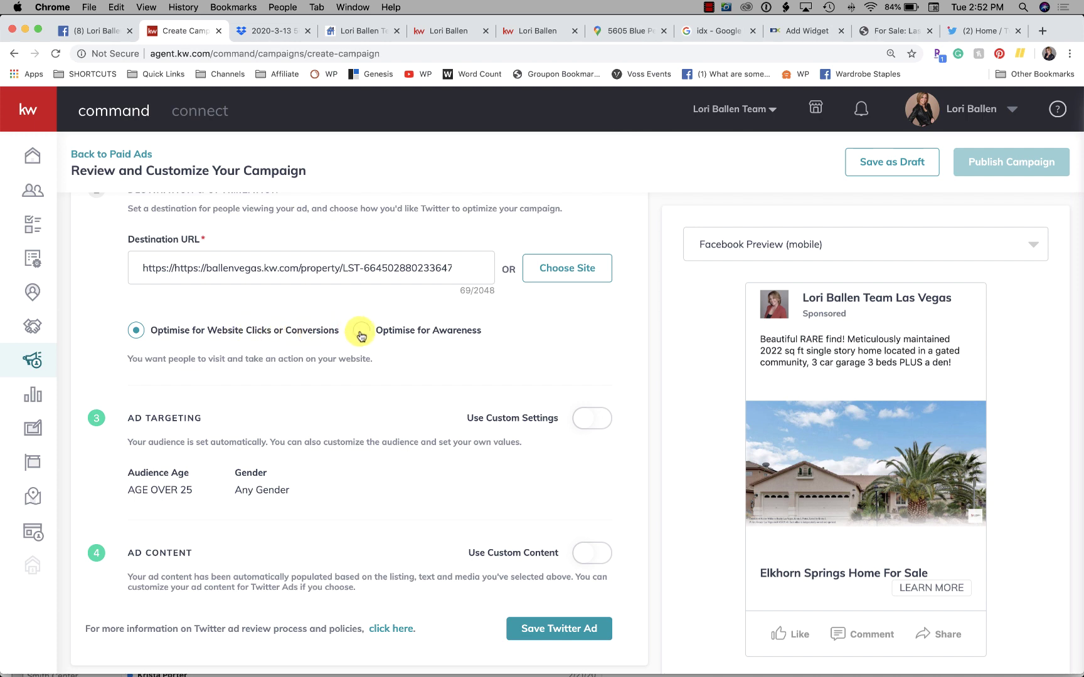
pyautogui.scroll(-5, 359, 330)
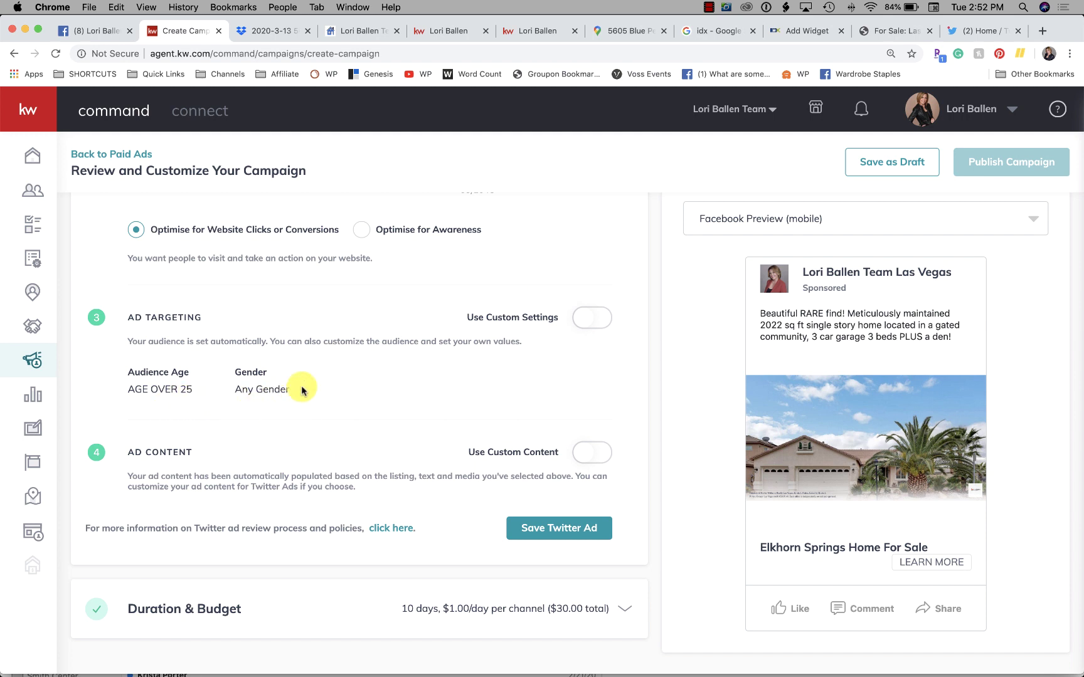
# Step: Turn on Use Custom Settings for Twitter ad targeting, keeping Any Gender
pyautogui.click(602, 319)
pyautogui.scroll(-2, 348, 393)
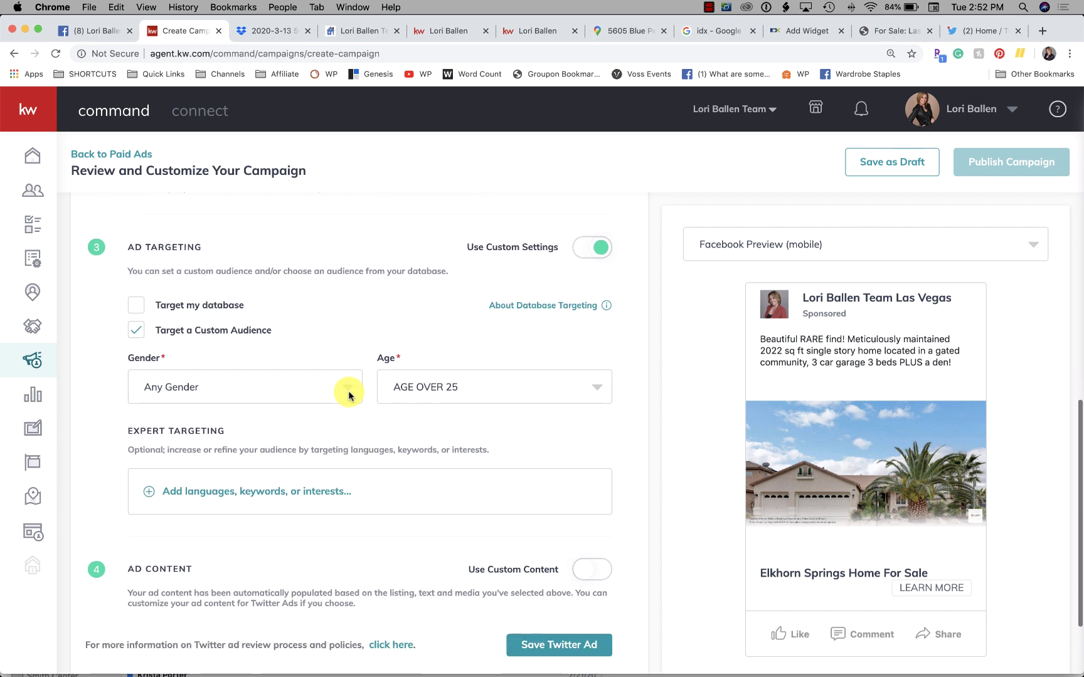
pyautogui.click(236, 393)
pyautogui.click(238, 395)
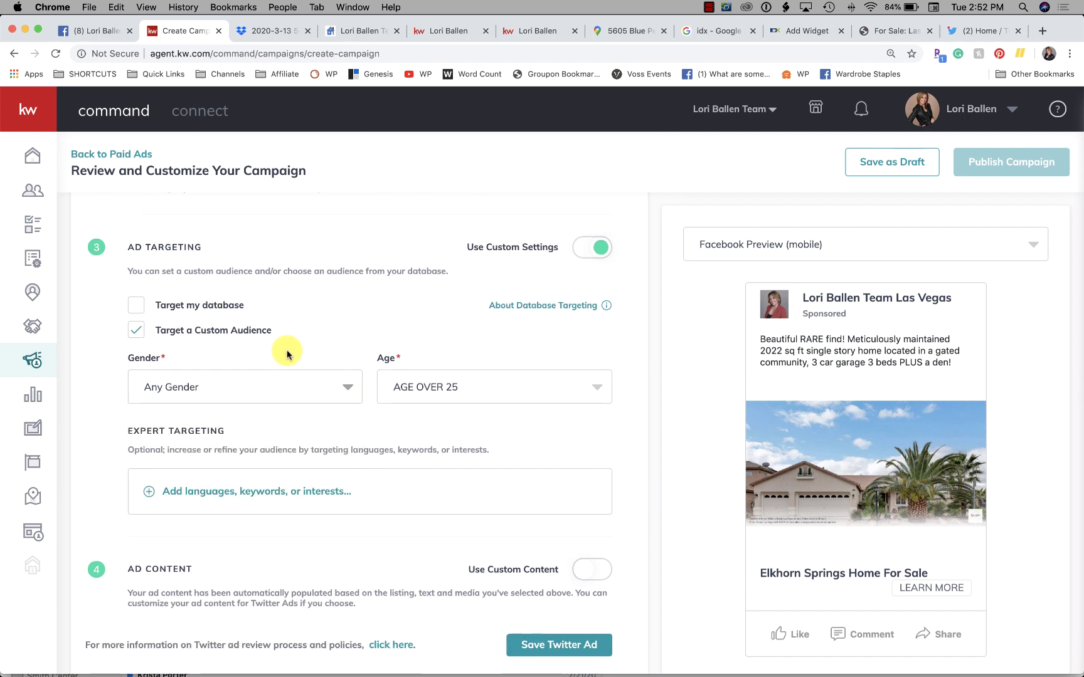
# Step: Keep the audience age range at AGE OVER 25 and gender at Any Gender
pyautogui.click(443, 389)
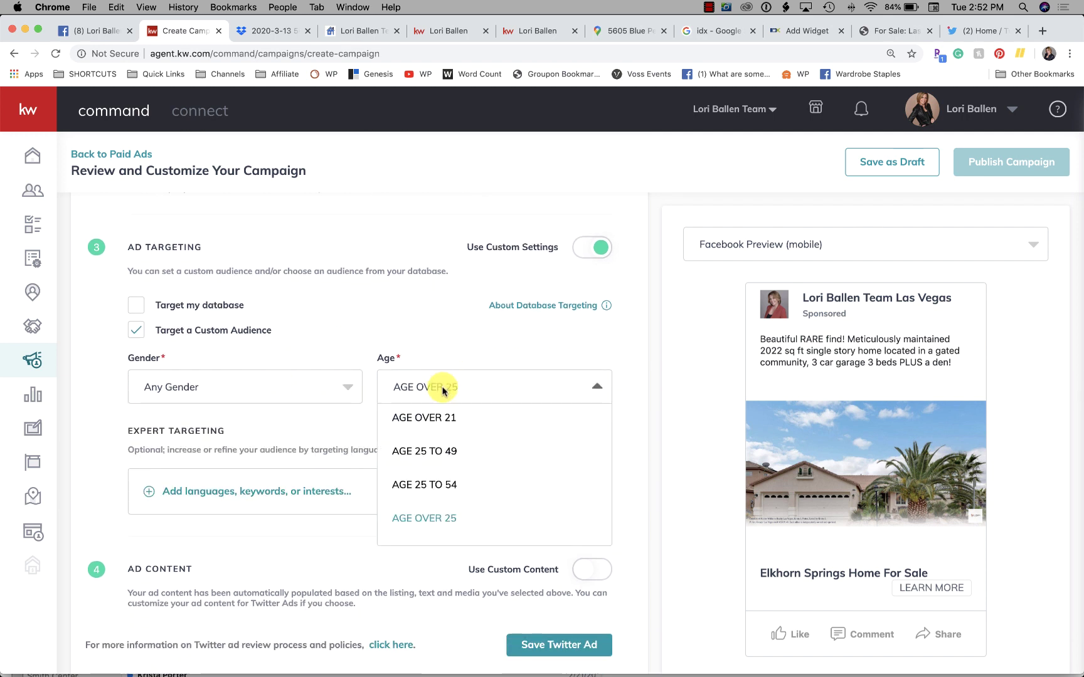
pyautogui.click(442, 389)
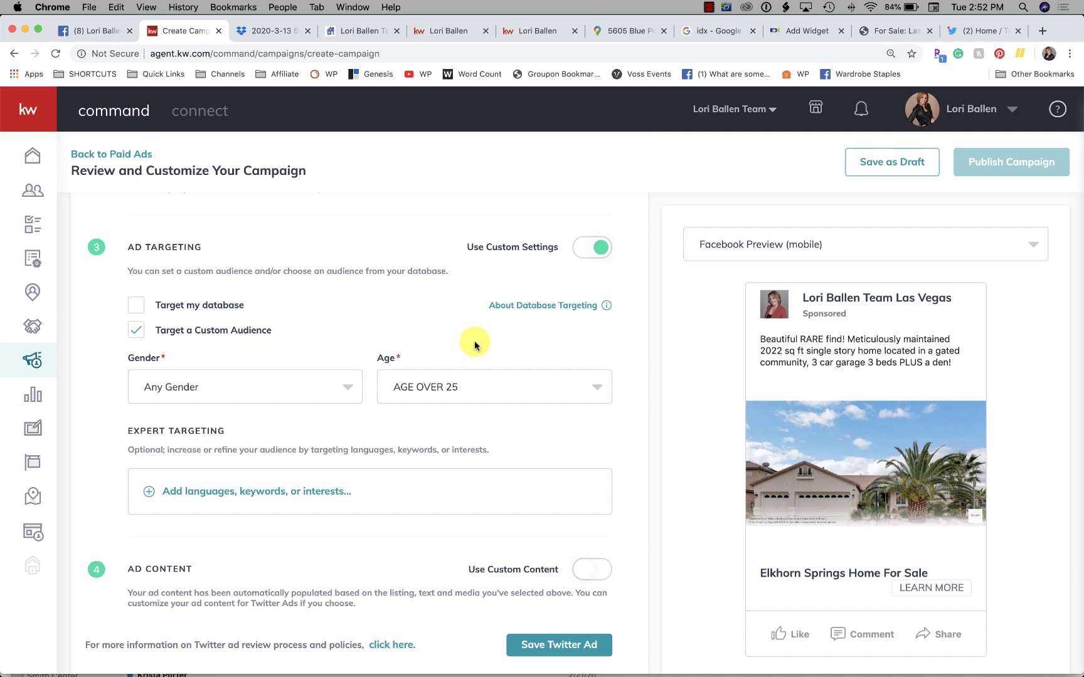
pyautogui.click(451, 389)
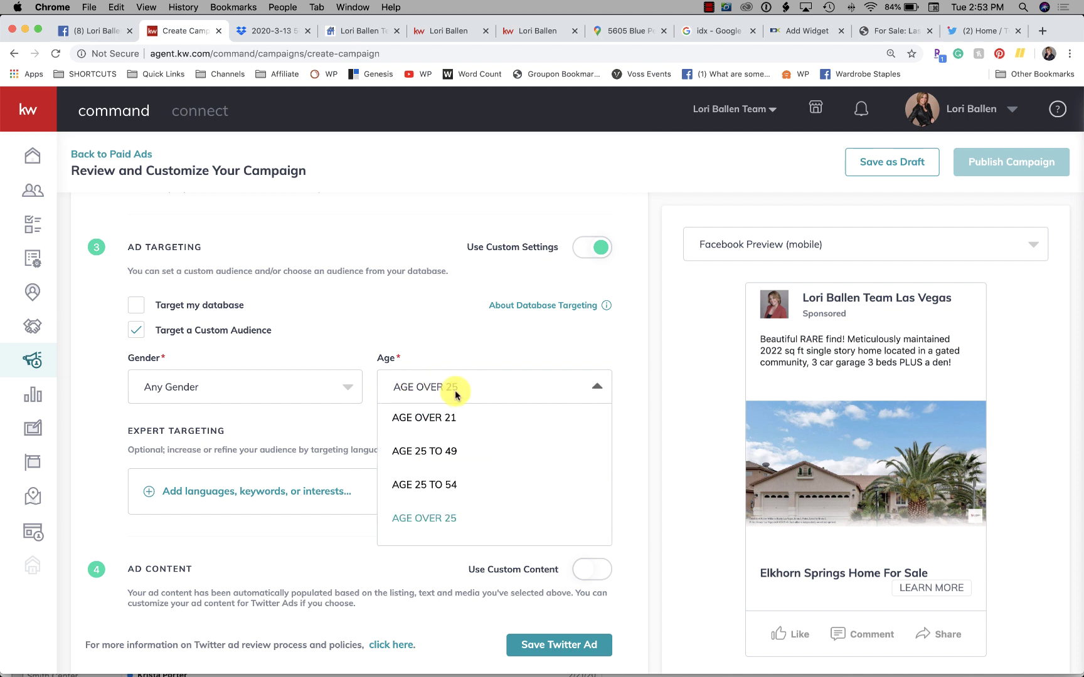
pyautogui.click(450, 389)
pyautogui.click(291, 387)
pyautogui.click(343, 342)
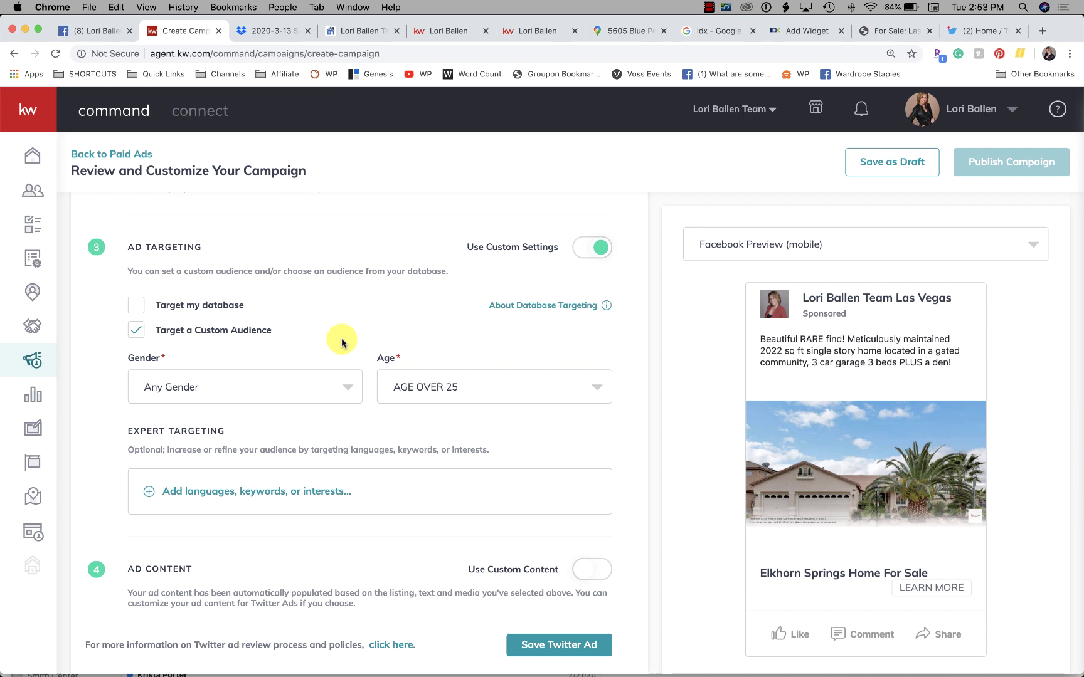
pyautogui.scroll(-3, 342, 342)
pyautogui.scroll(2, 342, 341)
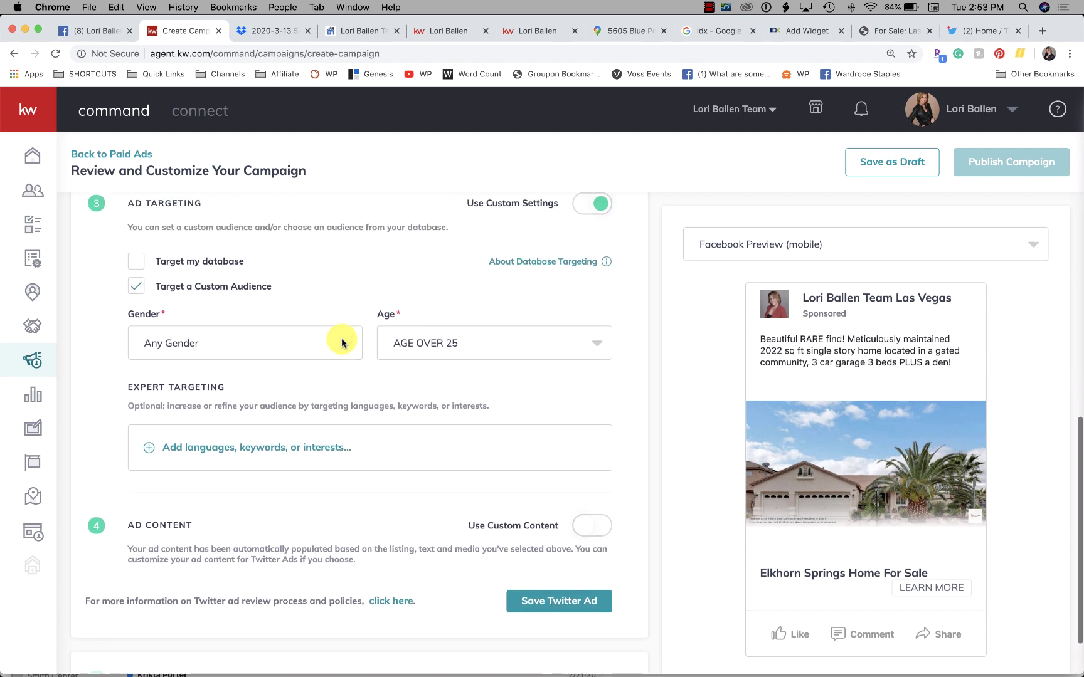
pyautogui.scroll(-1, 341, 342)
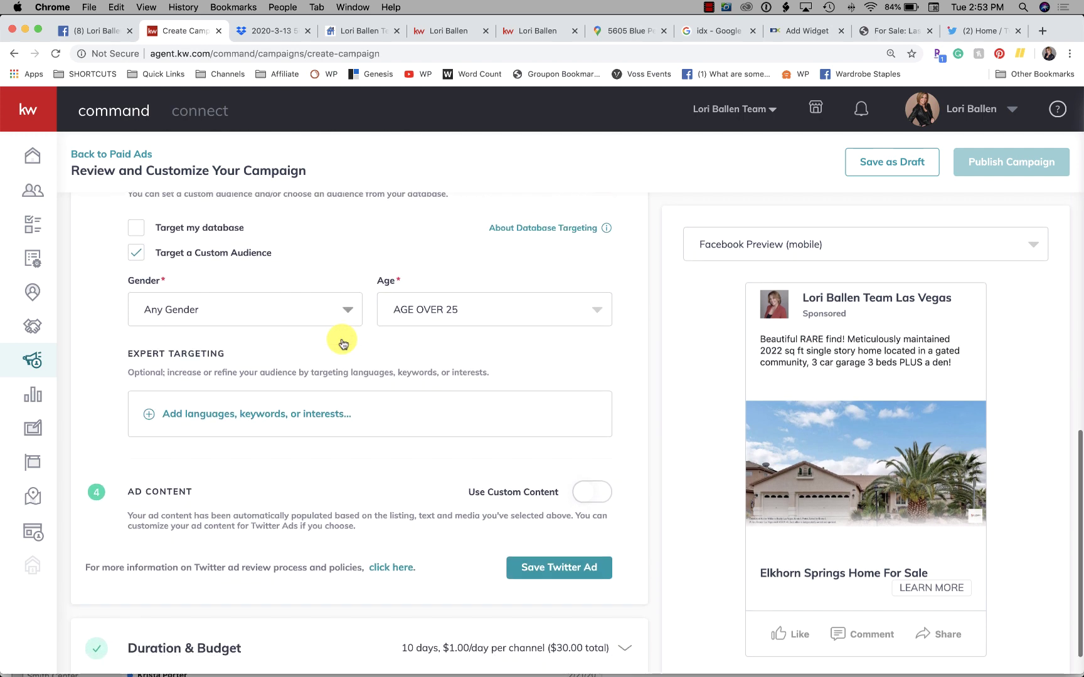
pyautogui.scroll(-1, 341, 344)
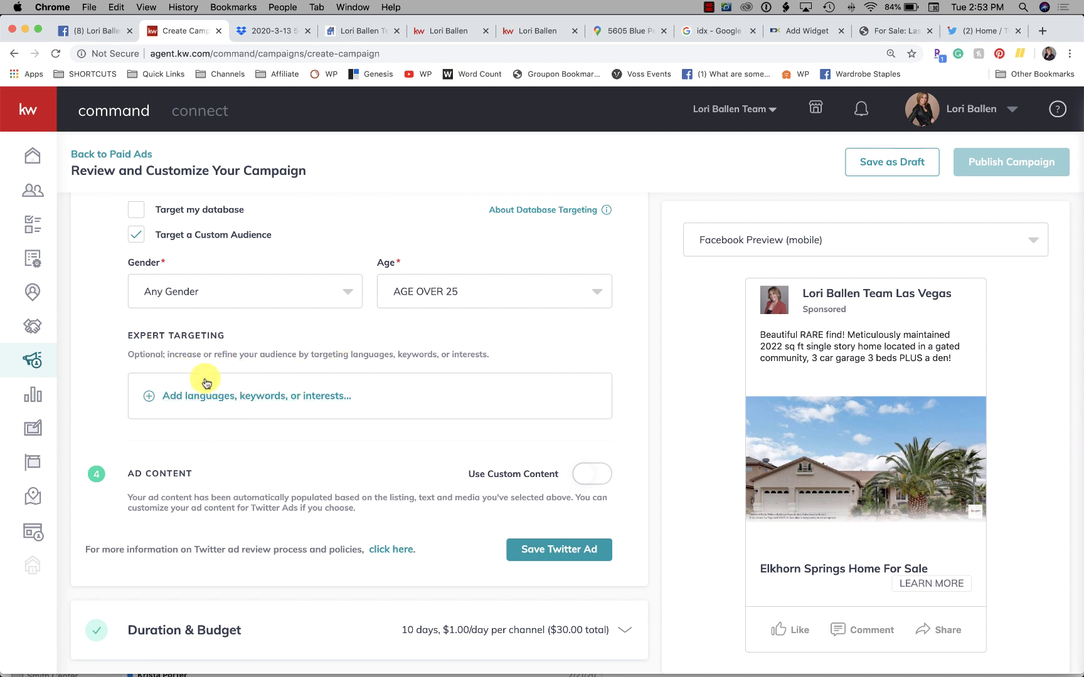
# Step: Enter the keywords 'real estate, las vegas' in the Twitter ad's expert targeting
pyautogui.click(336, 399)
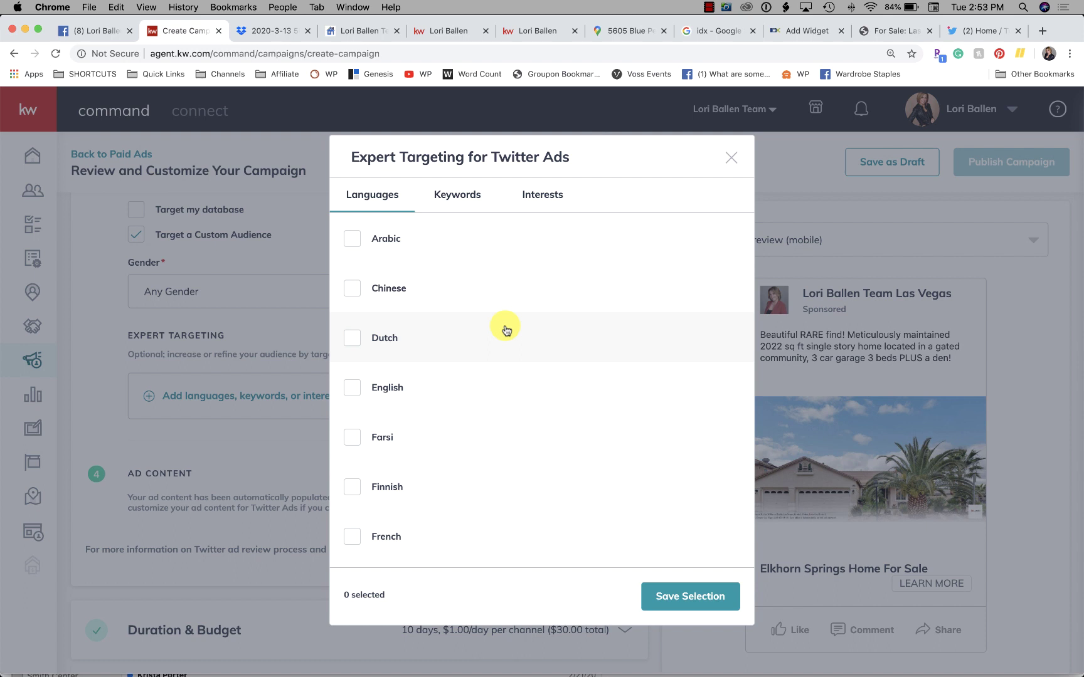
pyautogui.scroll(-2, 471, 318)
pyautogui.scroll(2, 472, 318)
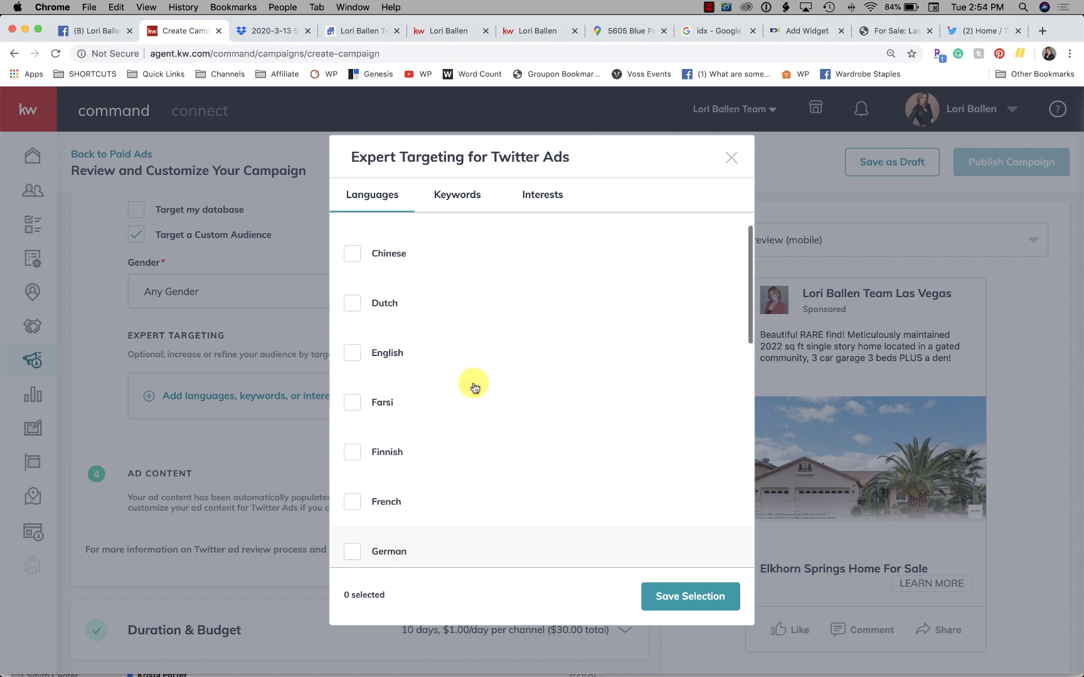
pyautogui.click(459, 194)
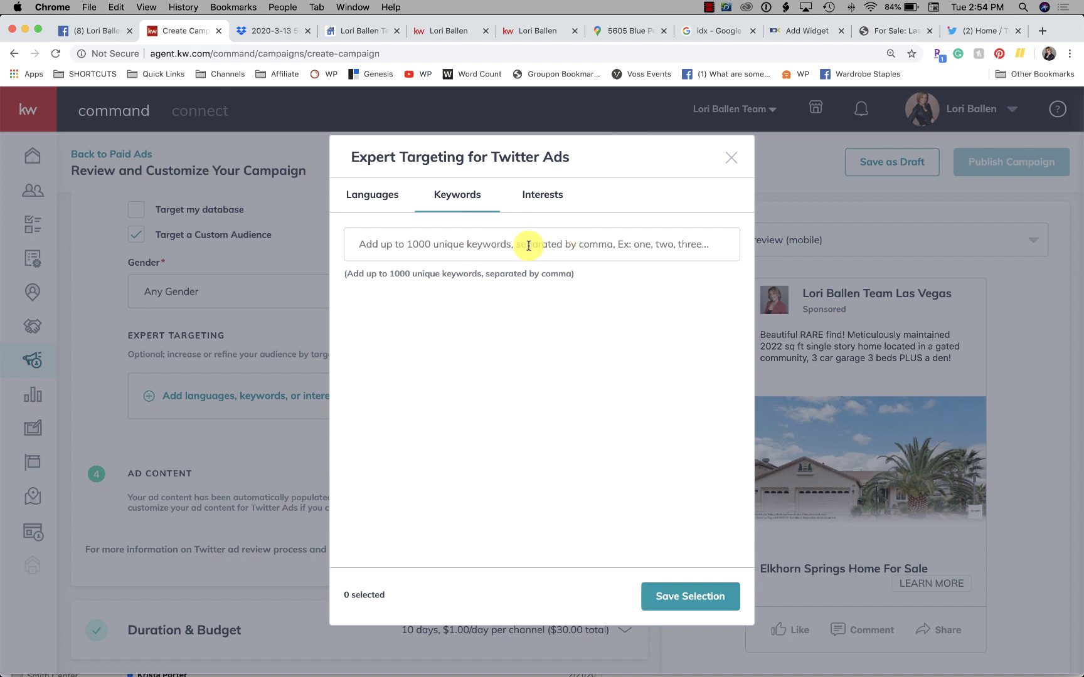
pyautogui.click(463, 244)
pyautogui.write('real ')
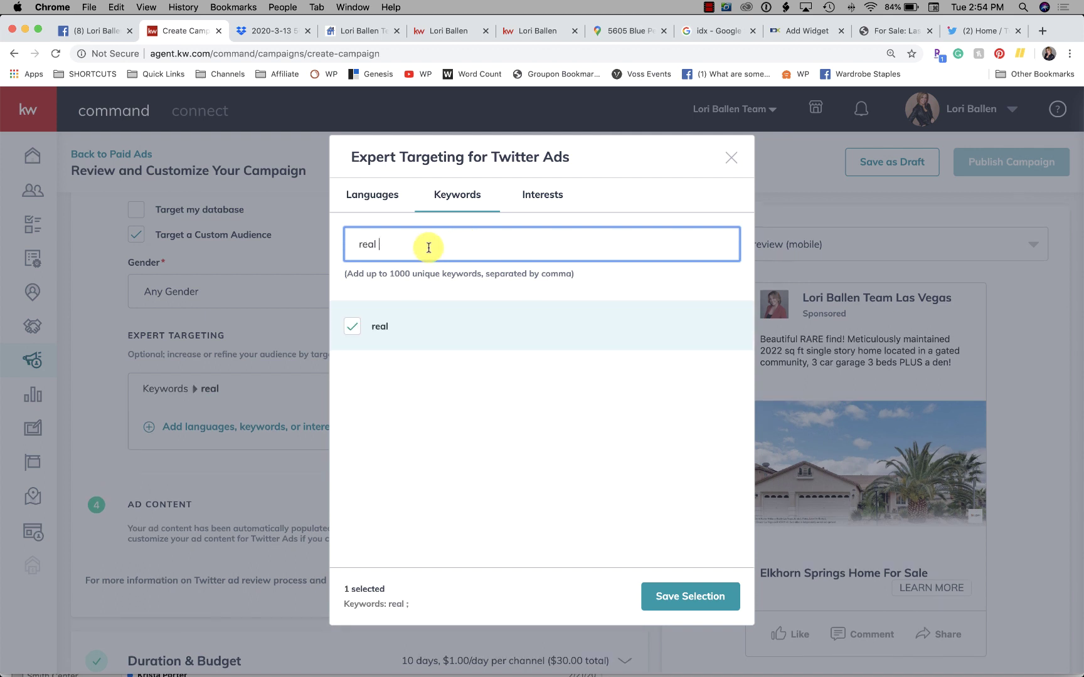
pyautogui.write('estate')
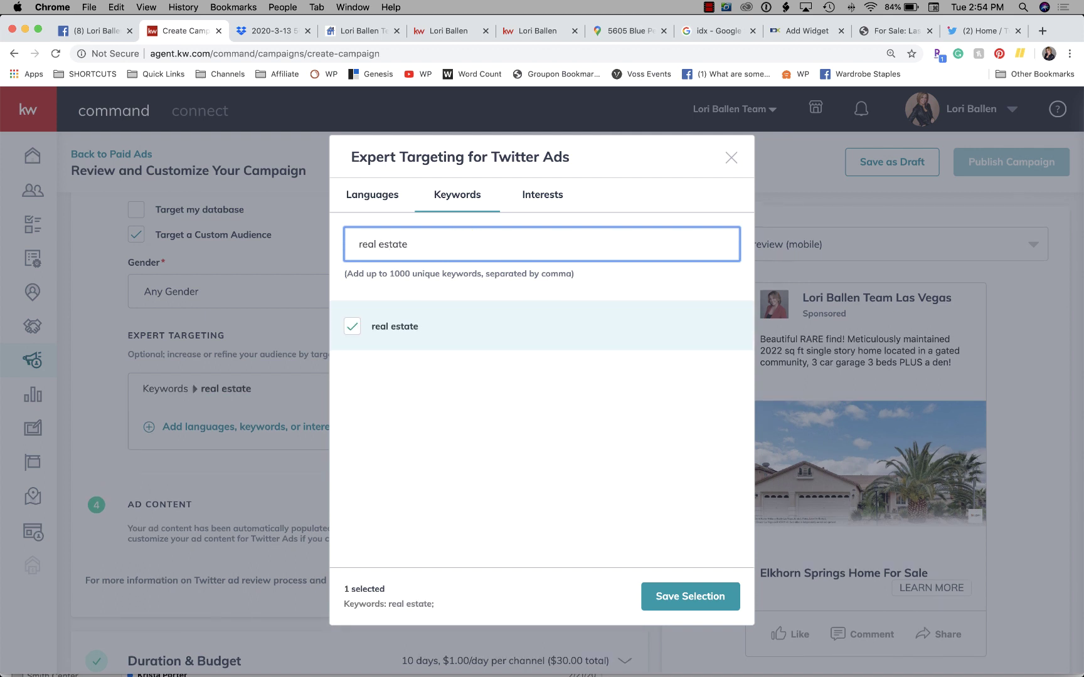
pyautogui.write(', ')
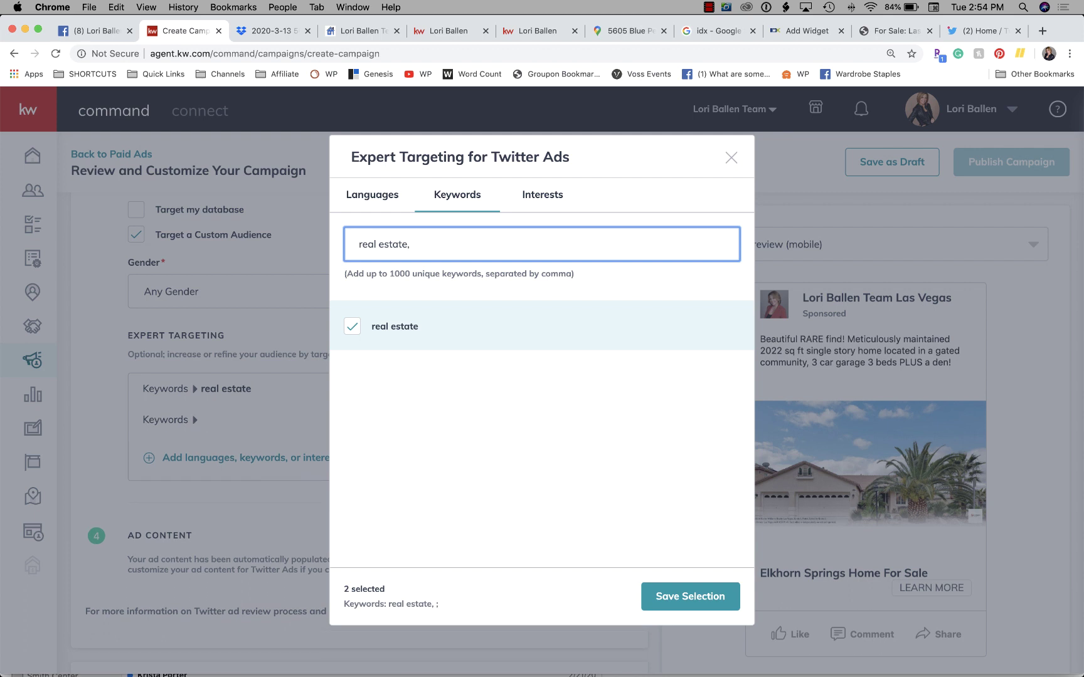
pyautogui.write('las vegas')
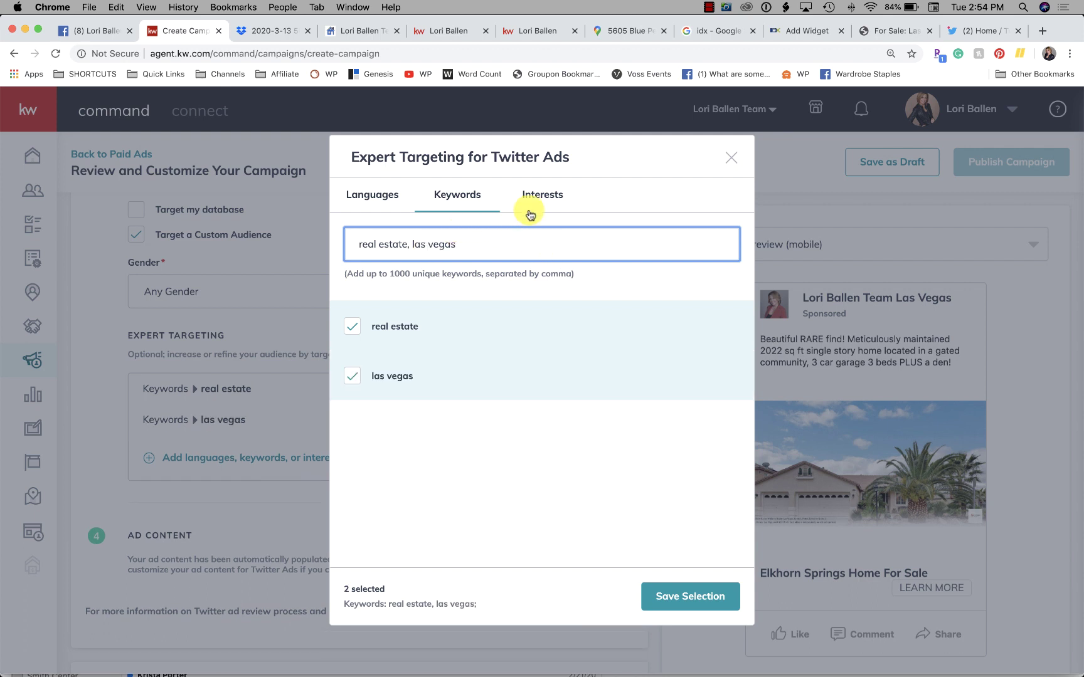
# Step: Browse the Interests categories and expand Business without adding any interest
pyautogui.click(547, 194)
pyautogui.scroll(-2, 411, 348)
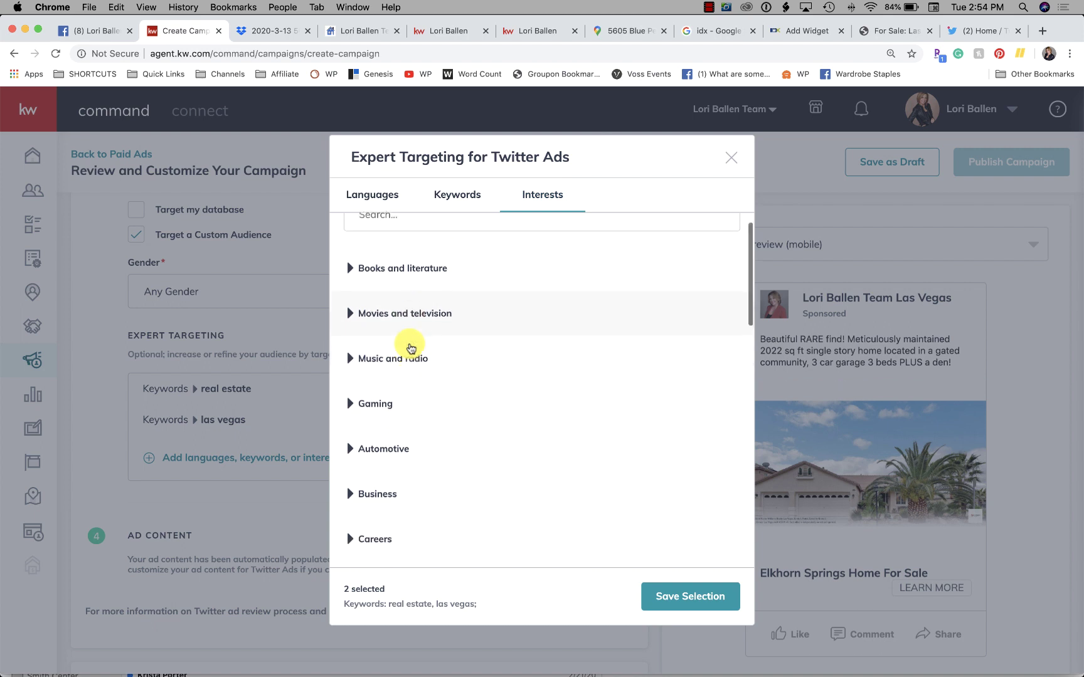
pyautogui.scroll(-10, 411, 348)
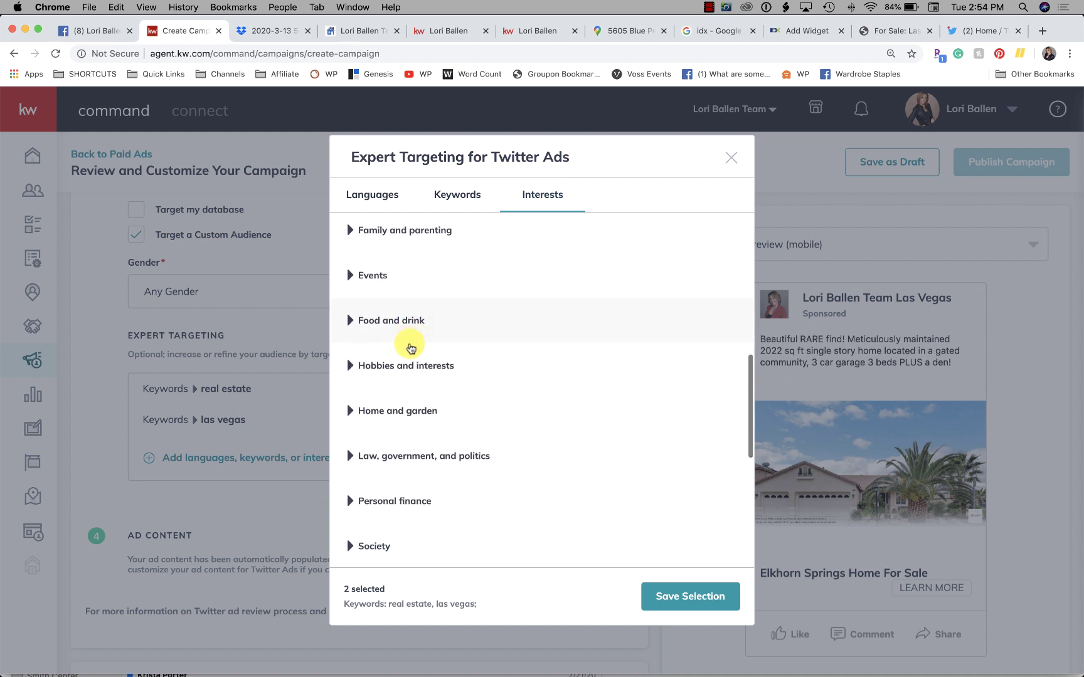
pyautogui.scroll(-10, 411, 348)
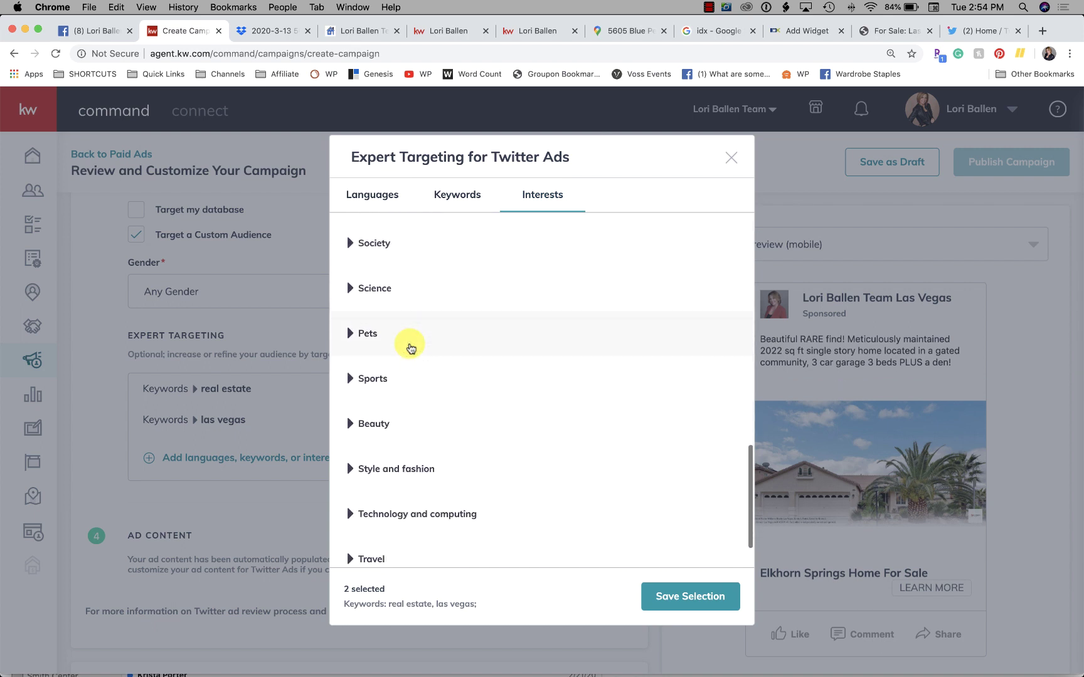
pyautogui.scroll(-2, 410, 348)
pyautogui.scroll(15, 411, 348)
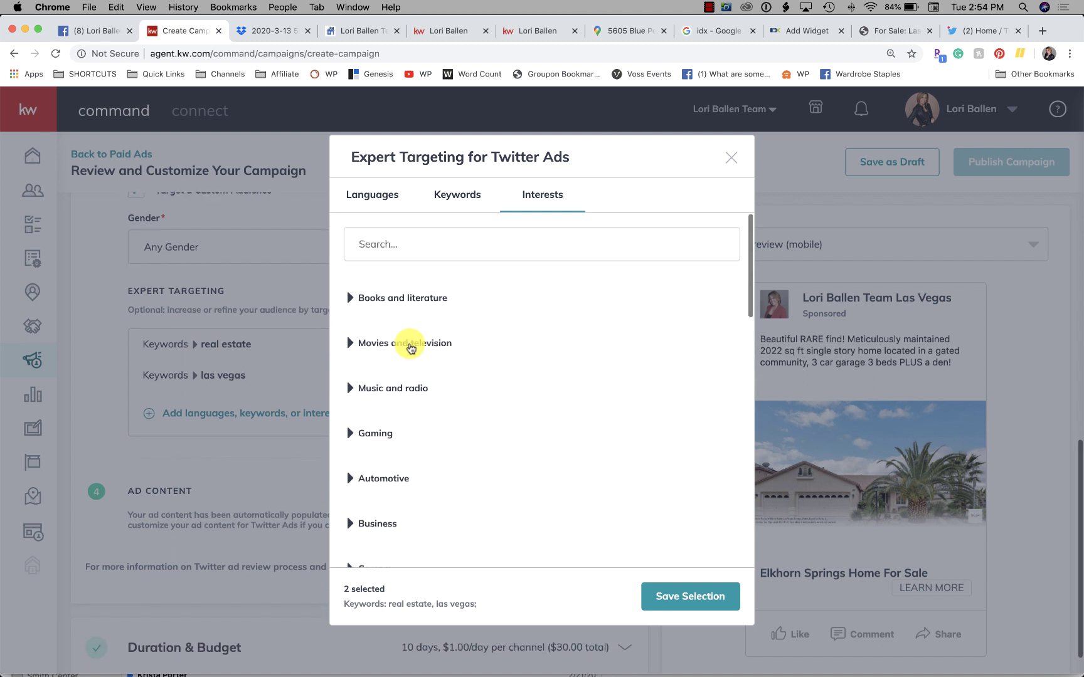
pyautogui.scroll(-3, 465, 421)
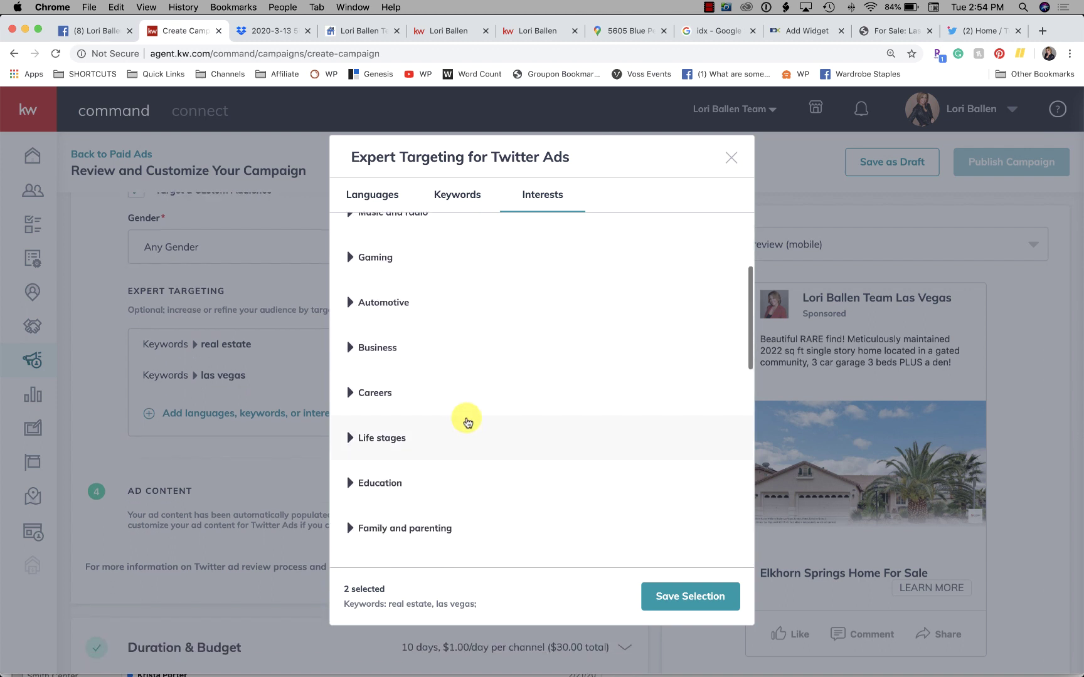
pyautogui.scroll(-1, 439, 376)
pyautogui.click(393, 313)
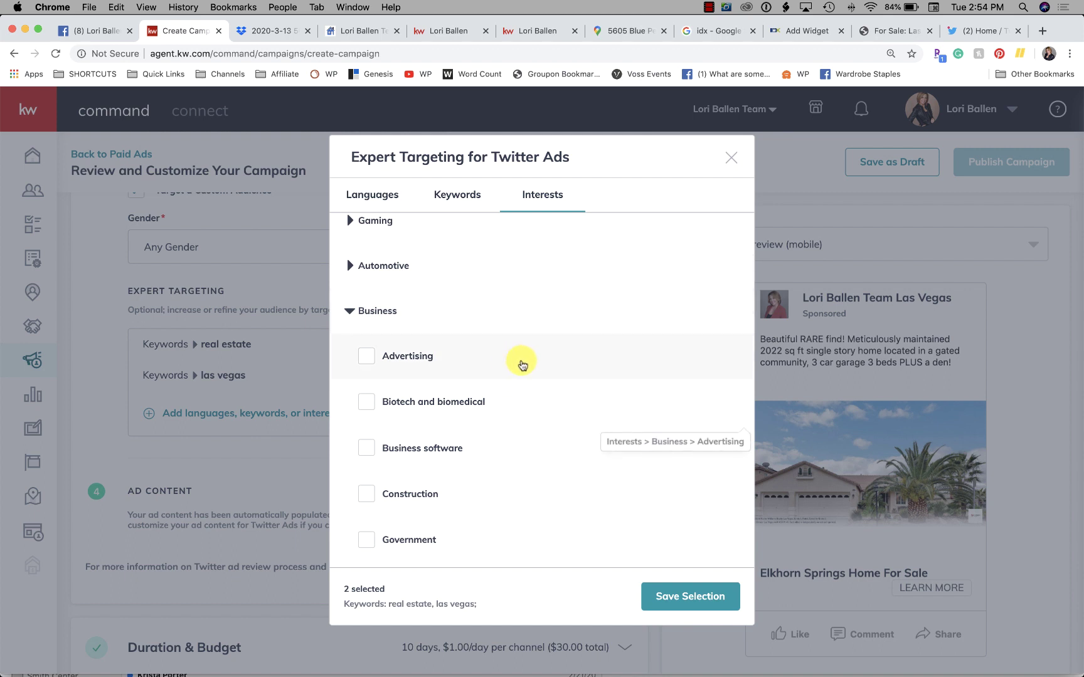
pyautogui.scroll(-6, 526, 362)
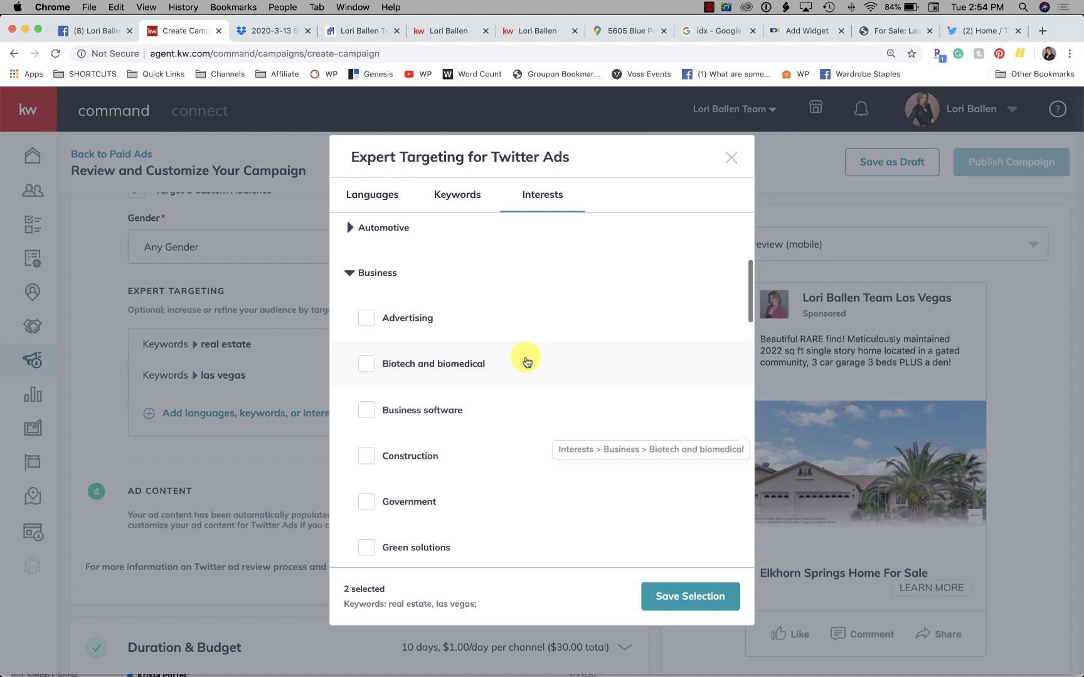
pyautogui.scroll(-5, 526, 362)
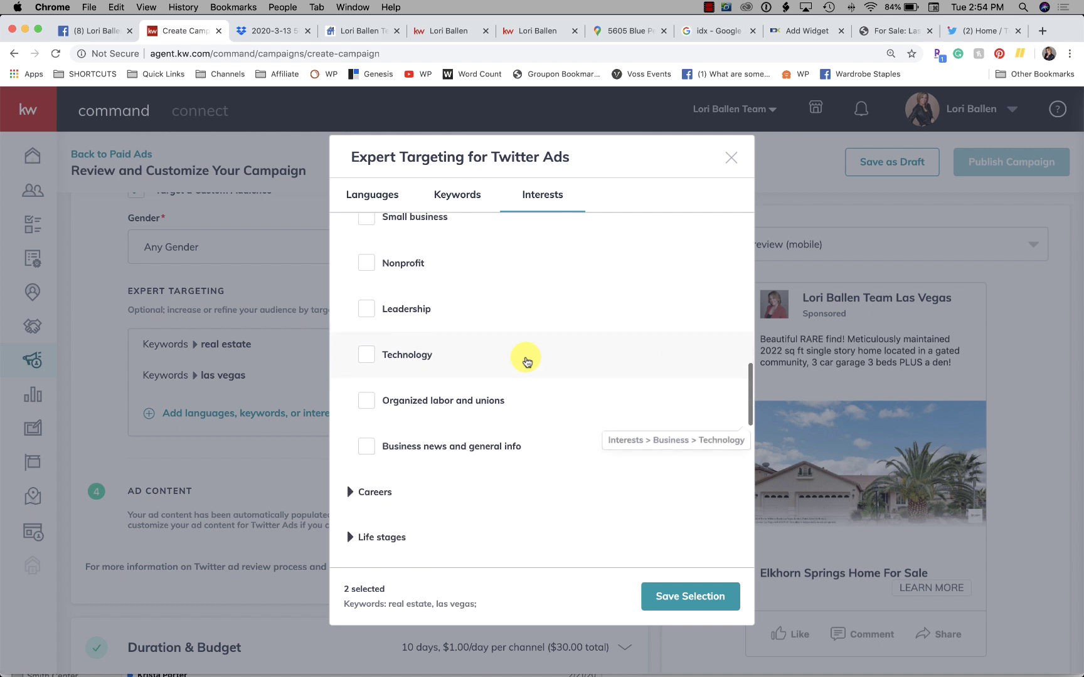
pyautogui.scroll(7, 527, 361)
pyautogui.scroll(-12, 526, 362)
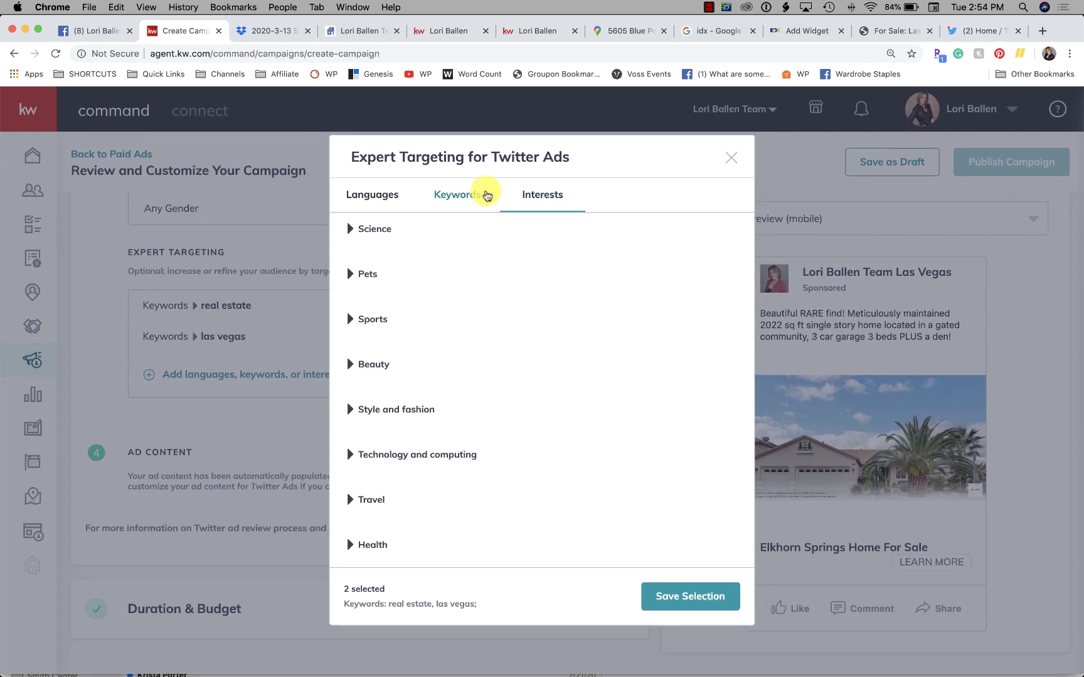
# Step: Save the 'real estate' and 'las vegas' keyword selection, enable Use Custom Content, and save the Twitter ad
pyautogui.click(686, 613)
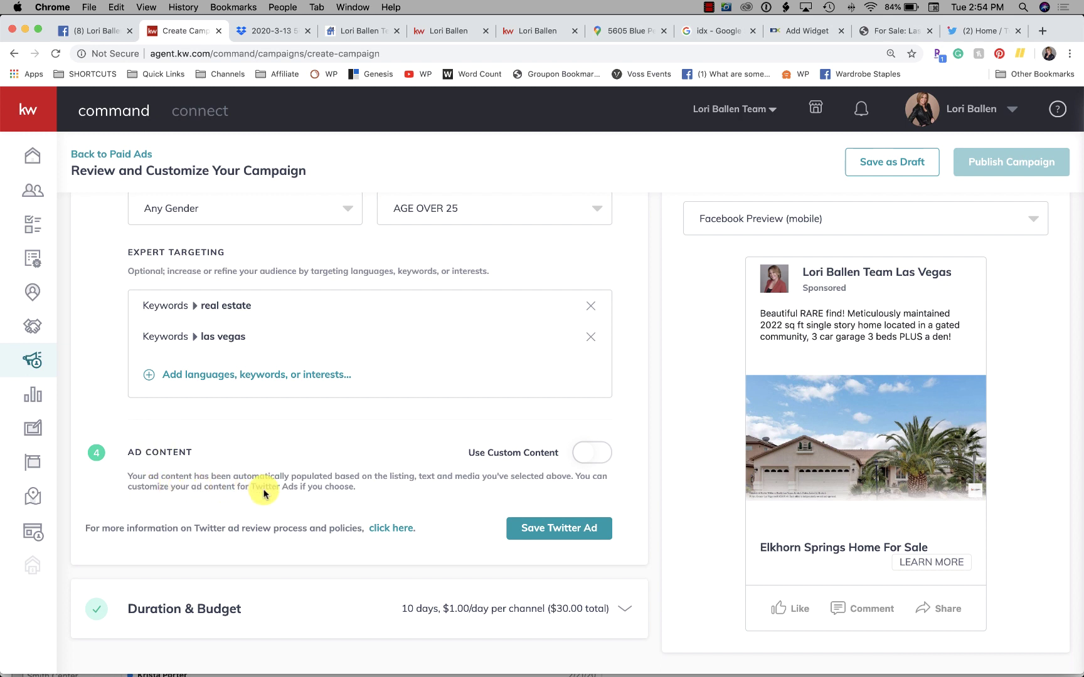
pyautogui.click(602, 452)
pyautogui.scroll(-2, 316, 476)
pyautogui.scroll(-9, 317, 477)
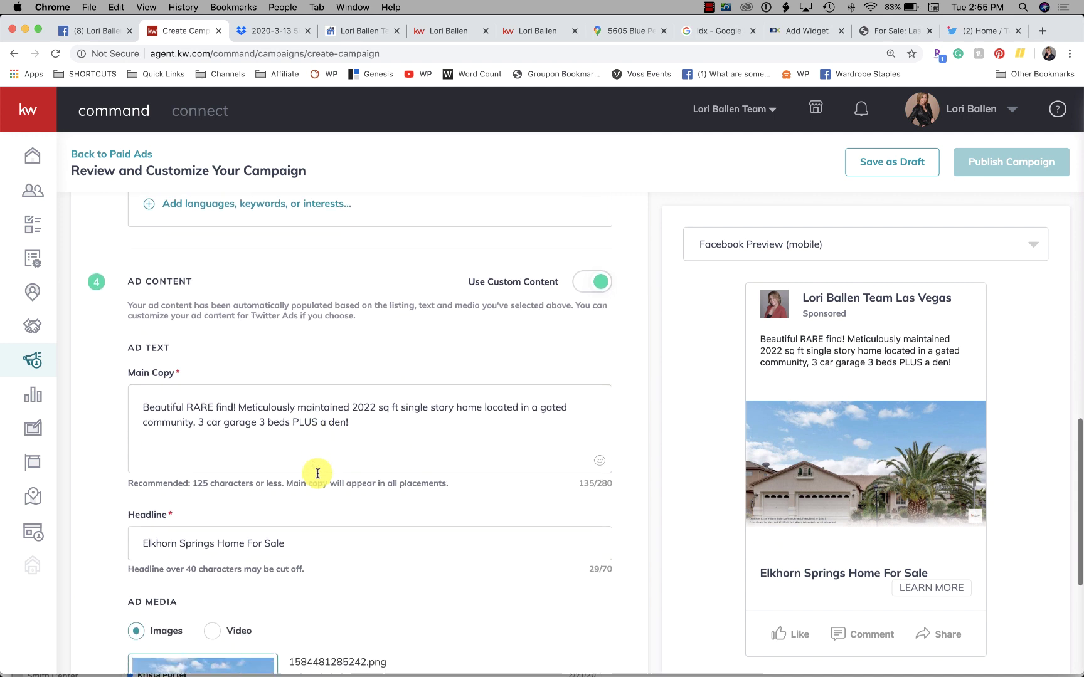
pyautogui.scroll(-3, 318, 474)
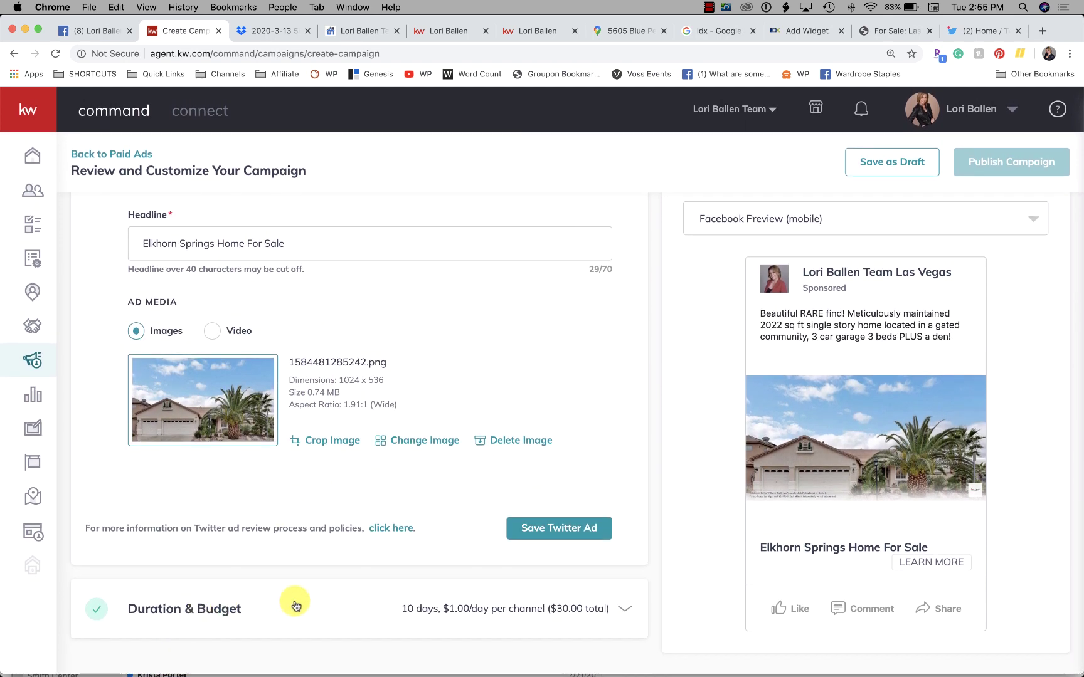
pyautogui.click(566, 530)
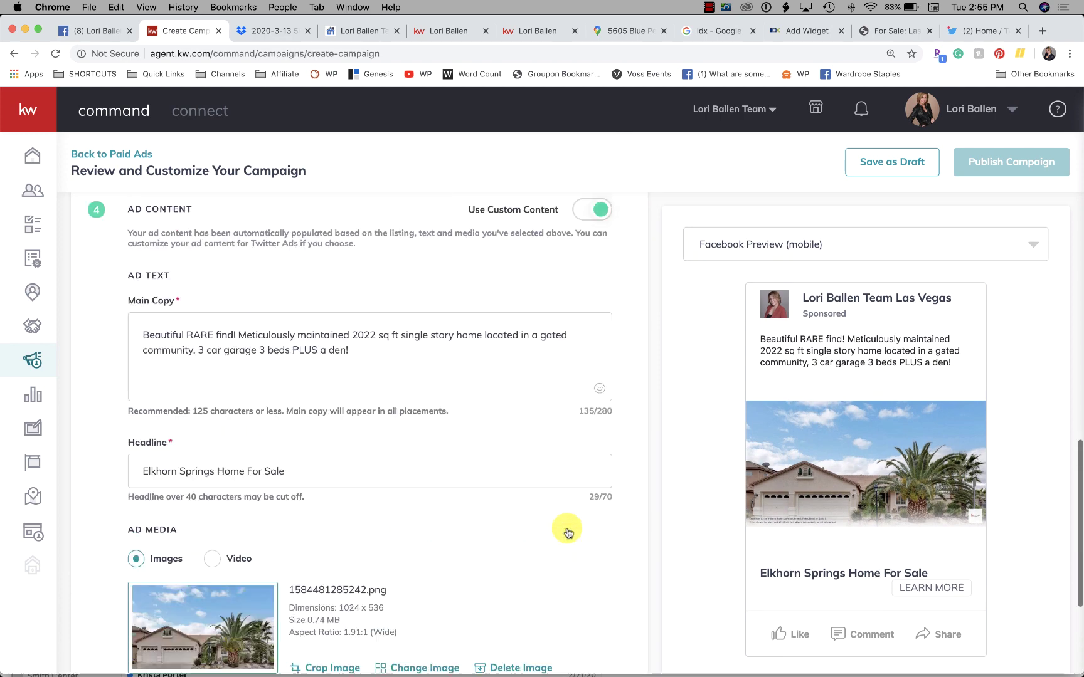
pyautogui.scroll(-5, 367, 433)
pyautogui.scroll(-3, 367, 430)
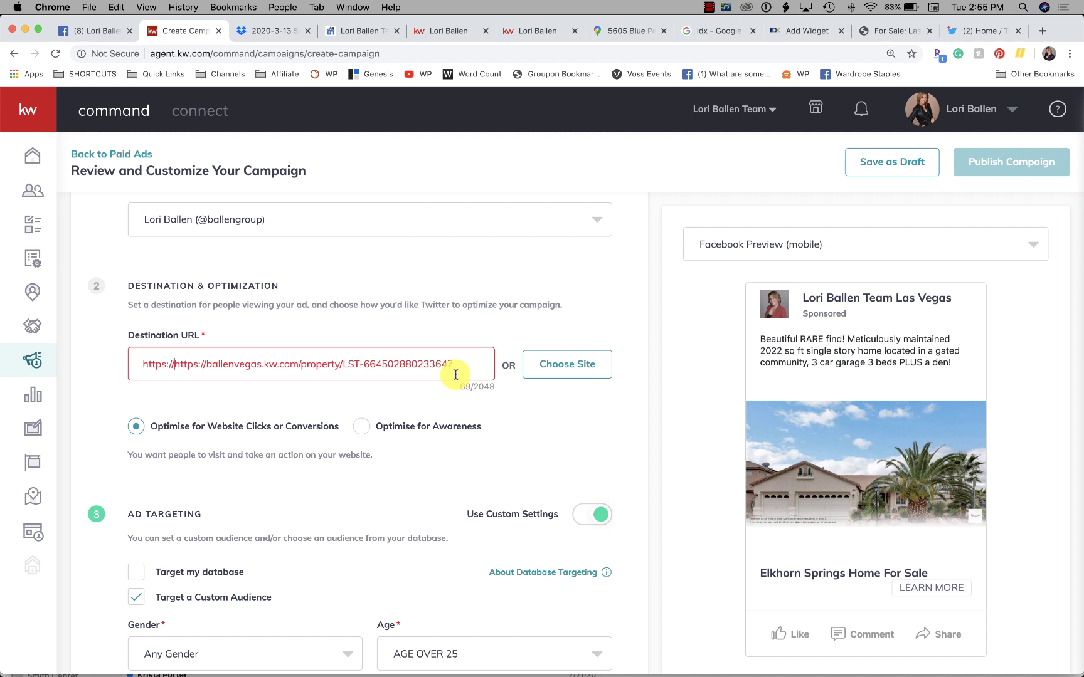
pyautogui.moveTo(406, 363); pyautogui.dragTo(503, 363)
pyautogui.moveTo(271, 364); pyautogui.dragTo(60, 356)
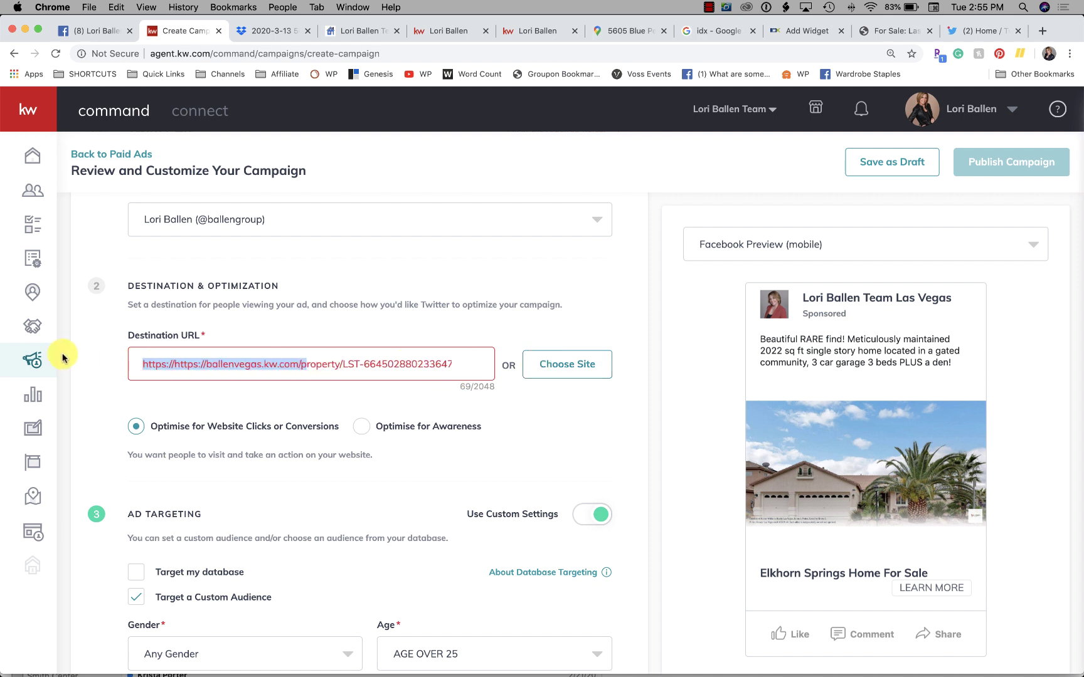
pyautogui.click(174, 363)
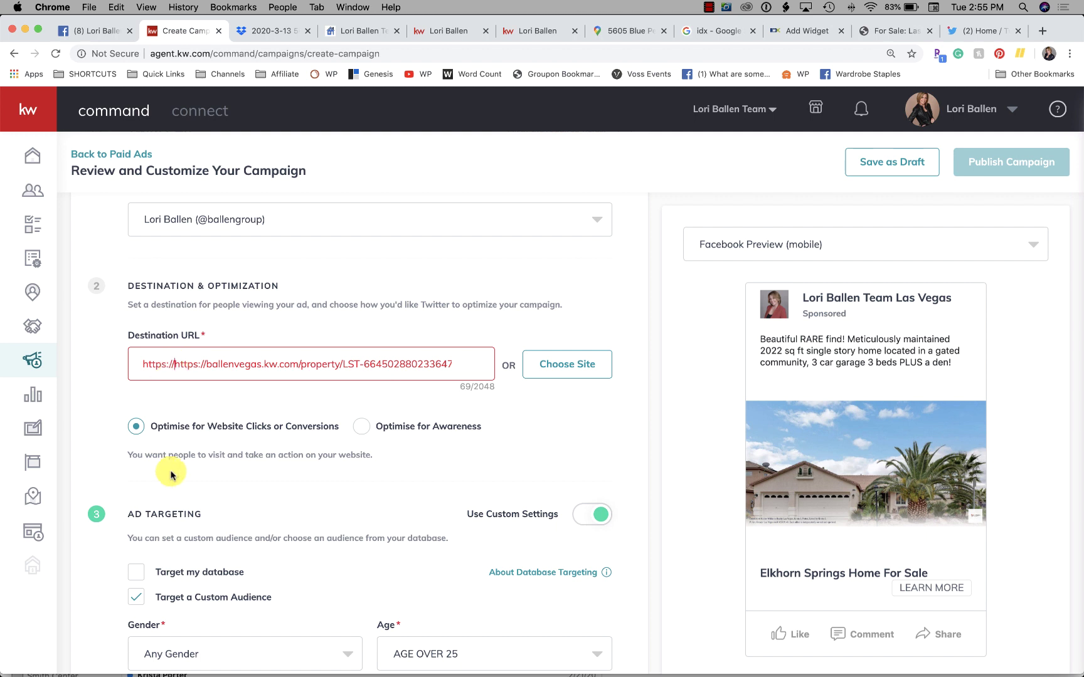
pyautogui.press('BackSpace')
pyautogui.press('BackSpace')
pyautogui.press('BackSpace')
pyautogui.press('BackSpace')
pyautogui.press('BackSpace')
pyautogui.press('BackSpace')
pyautogui.press('BackSpace')
pyautogui.press('BackSpace')
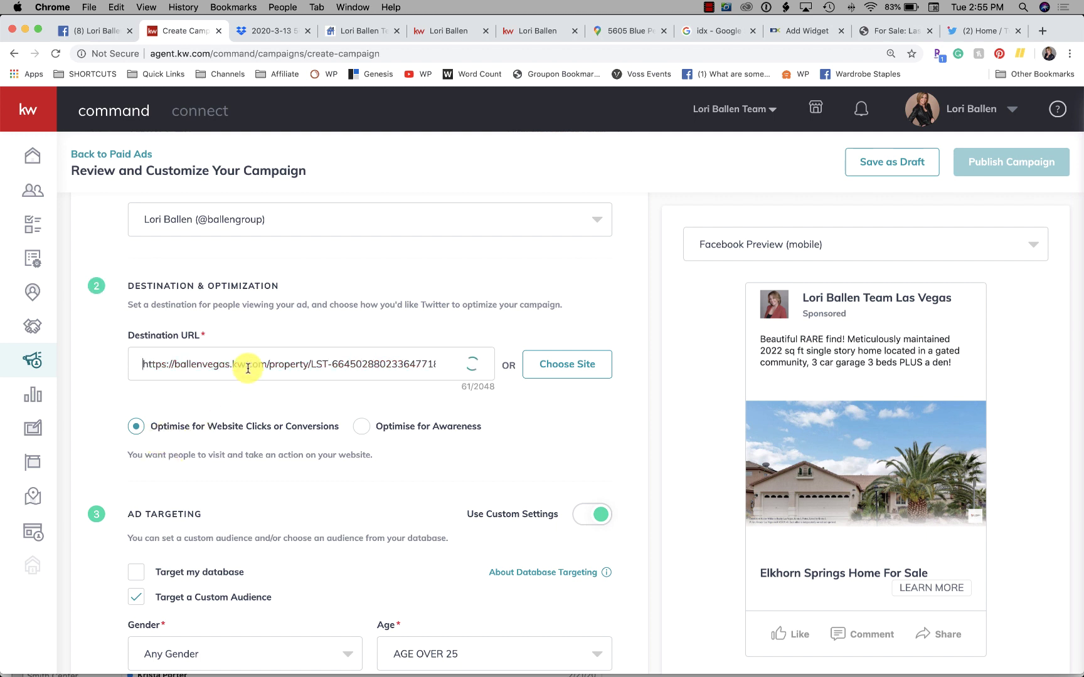
pyautogui.scroll(-2, 245, 370)
pyautogui.scroll(-10, 248, 371)
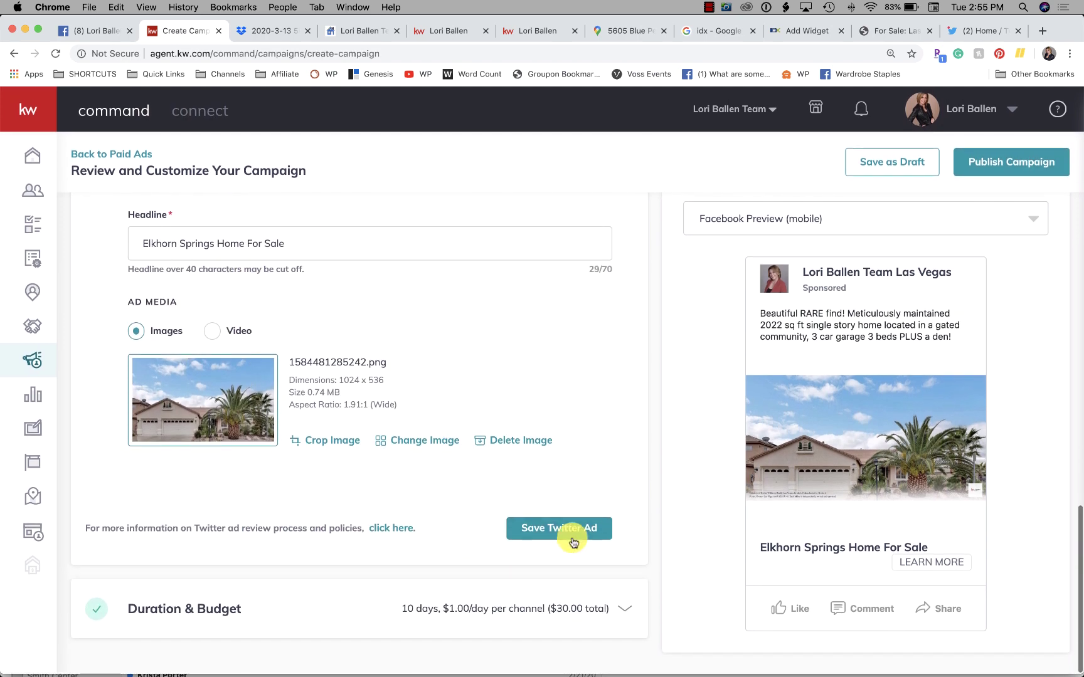
pyautogui.click(570, 533)
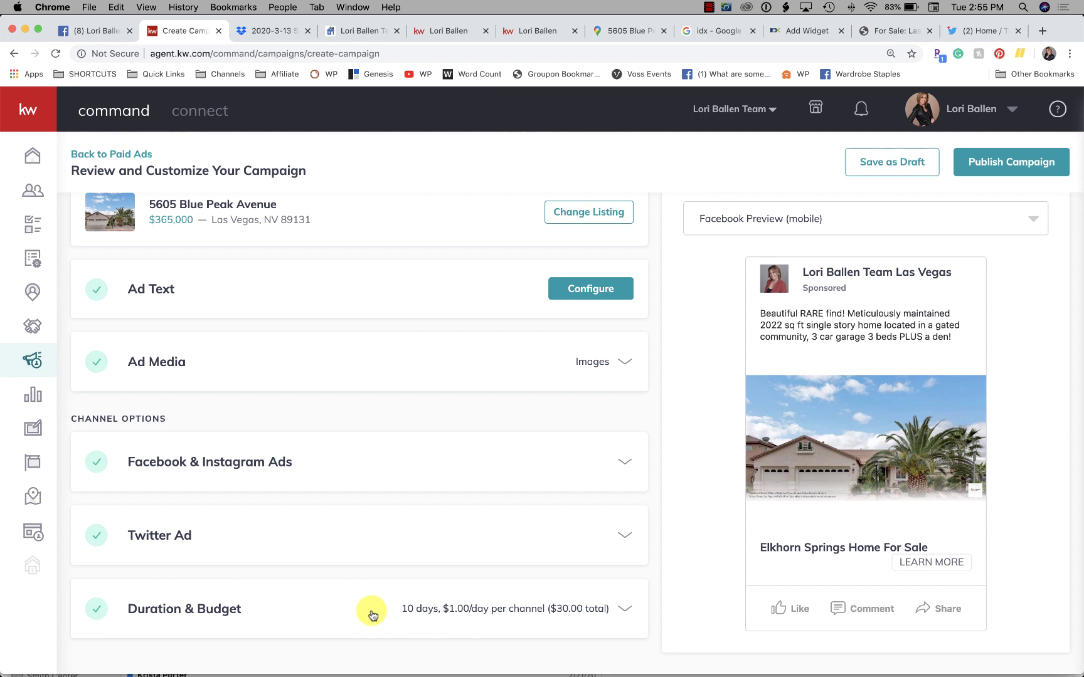
# Step: Change the Total Campaign Budget in Duration & Budget from 31 to 60
pyautogui.click(538, 611)
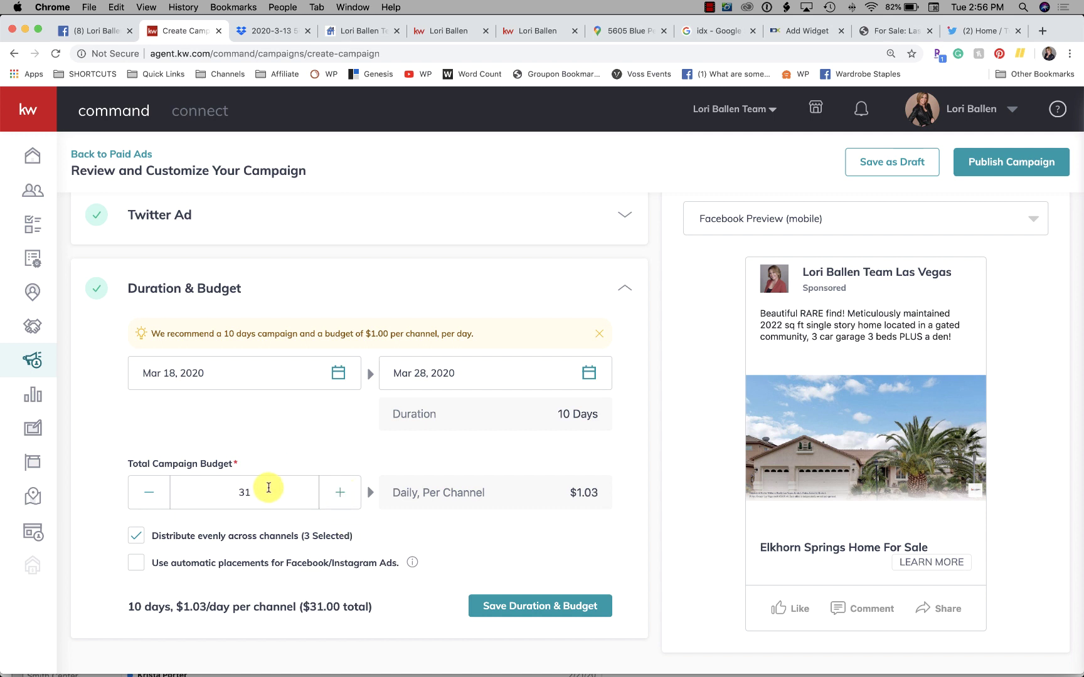
pyautogui.doubleClick(276, 492)
pyautogui.write('60')
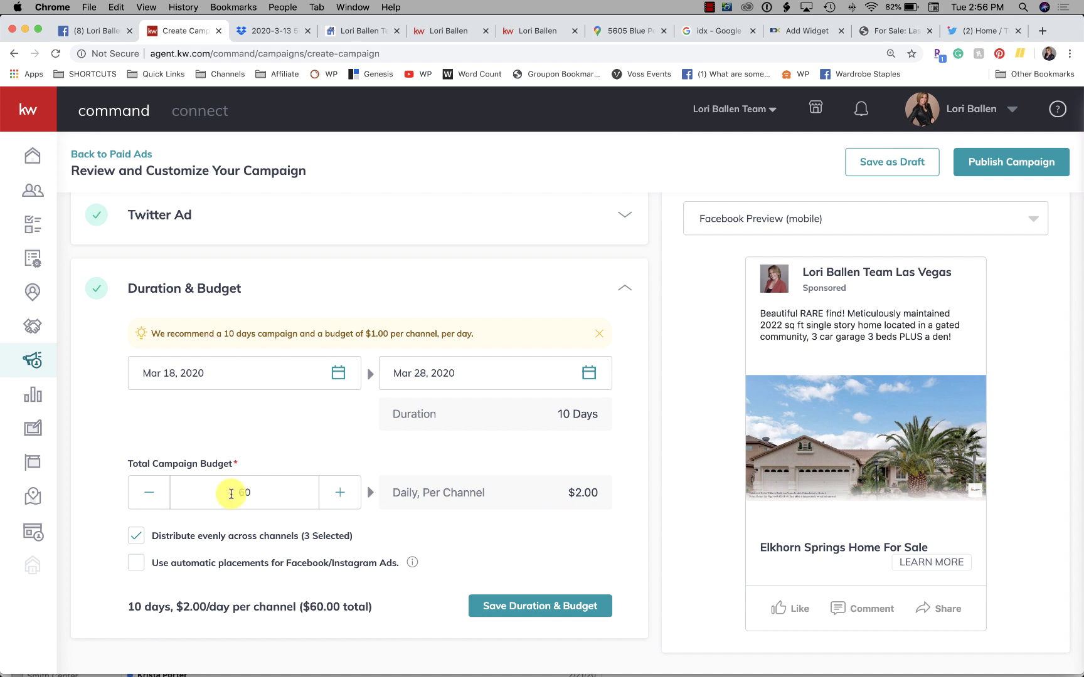
# Step: Set the end date to Mar 22, 2020 for a 4-day run at $5.00/day per channel, and save
pyautogui.click(433, 373)
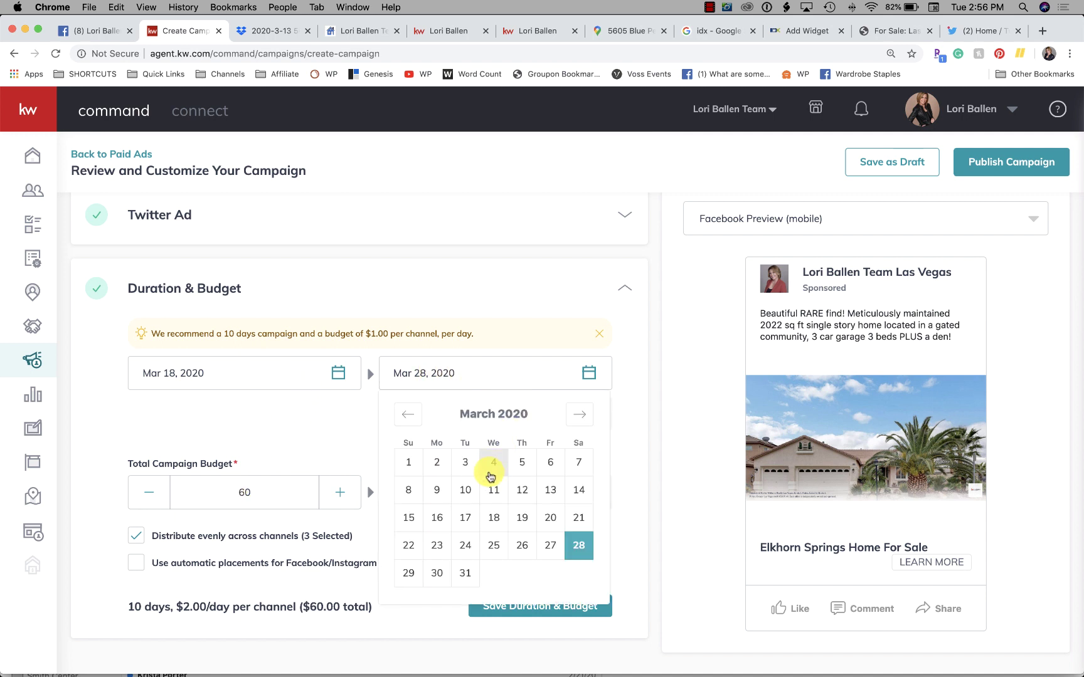
pyautogui.click(578, 545)
pyautogui.moveTo(261, 674)
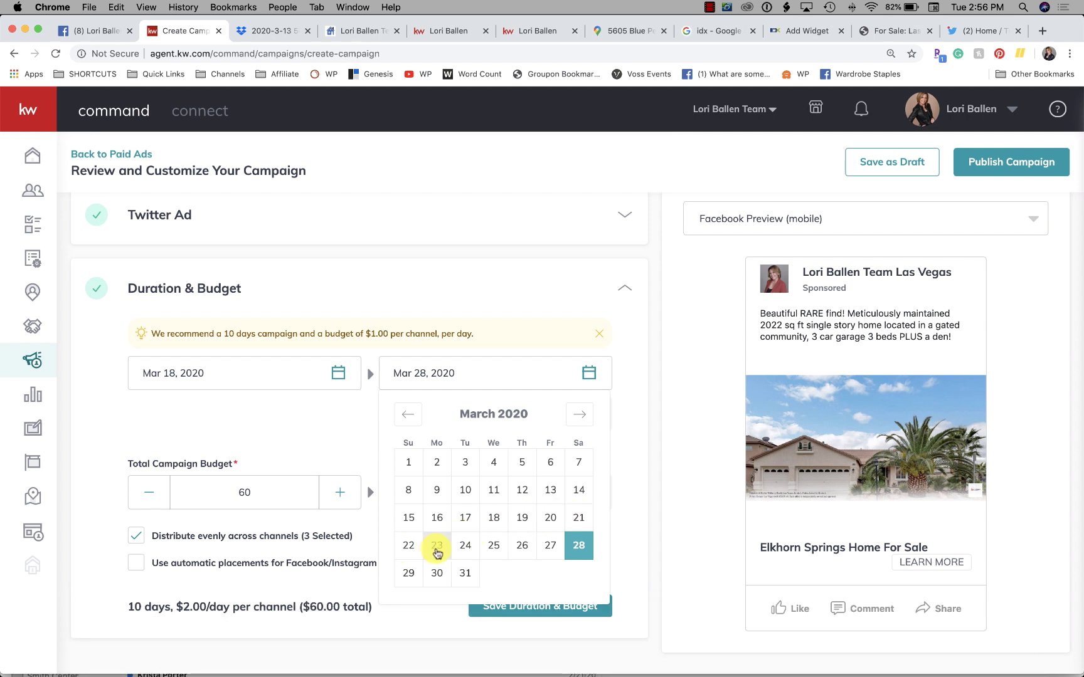
pyautogui.click(437, 552)
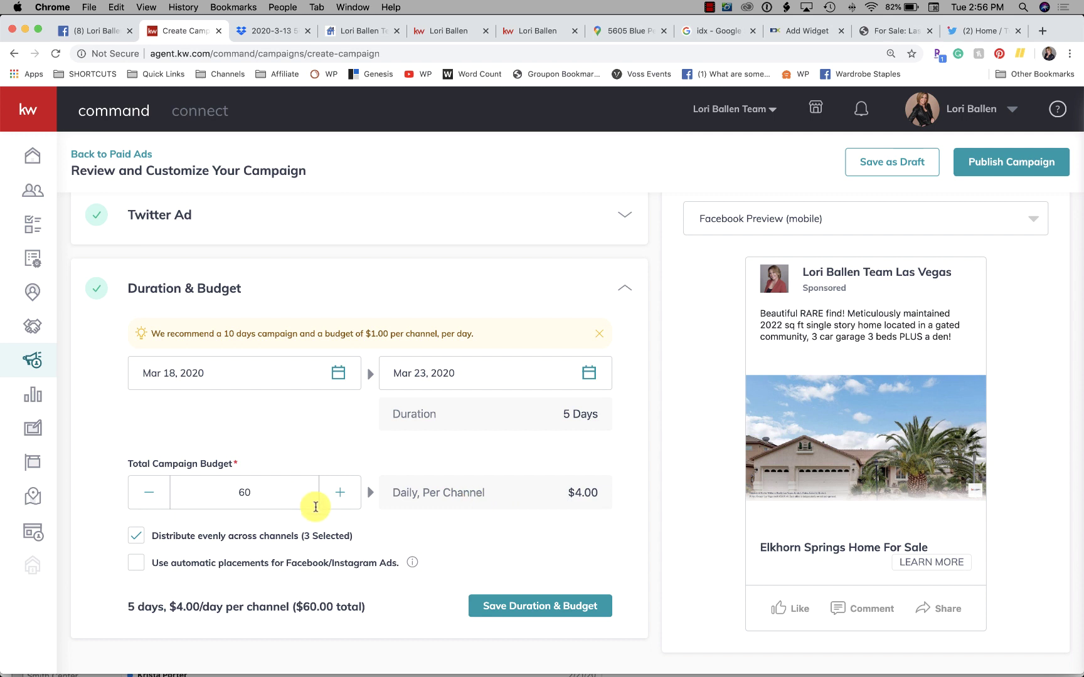
pyautogui.moveTo(289, 495); pyautogui.dragTo(166, 471)
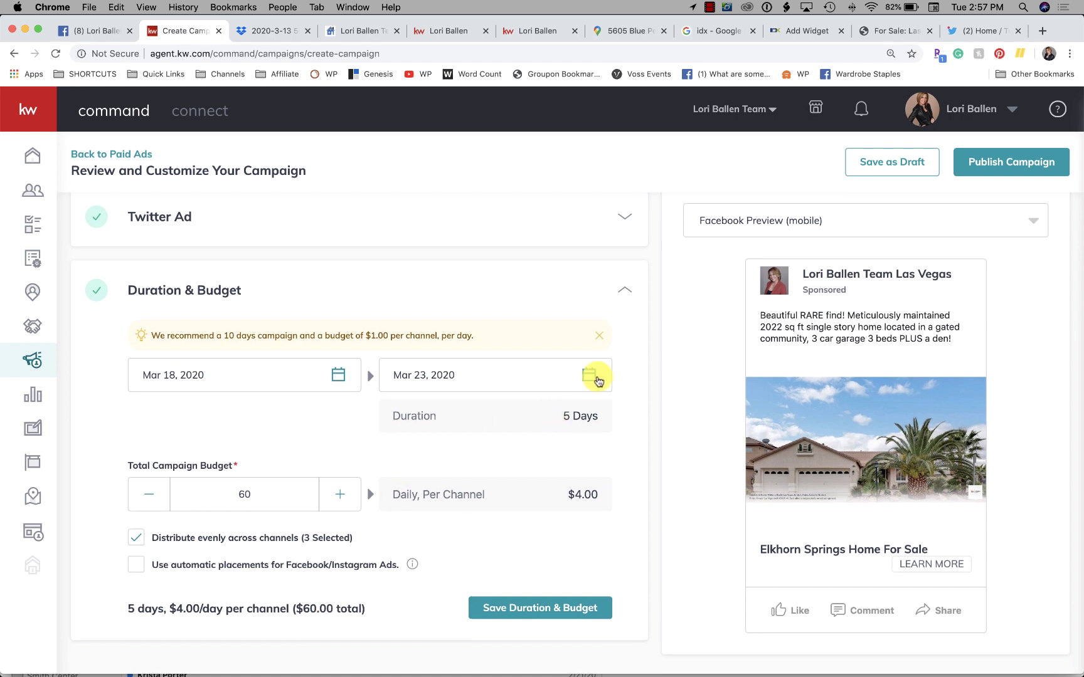
pyautogui.click(591, 374)
pyautogui.click(409, 547)
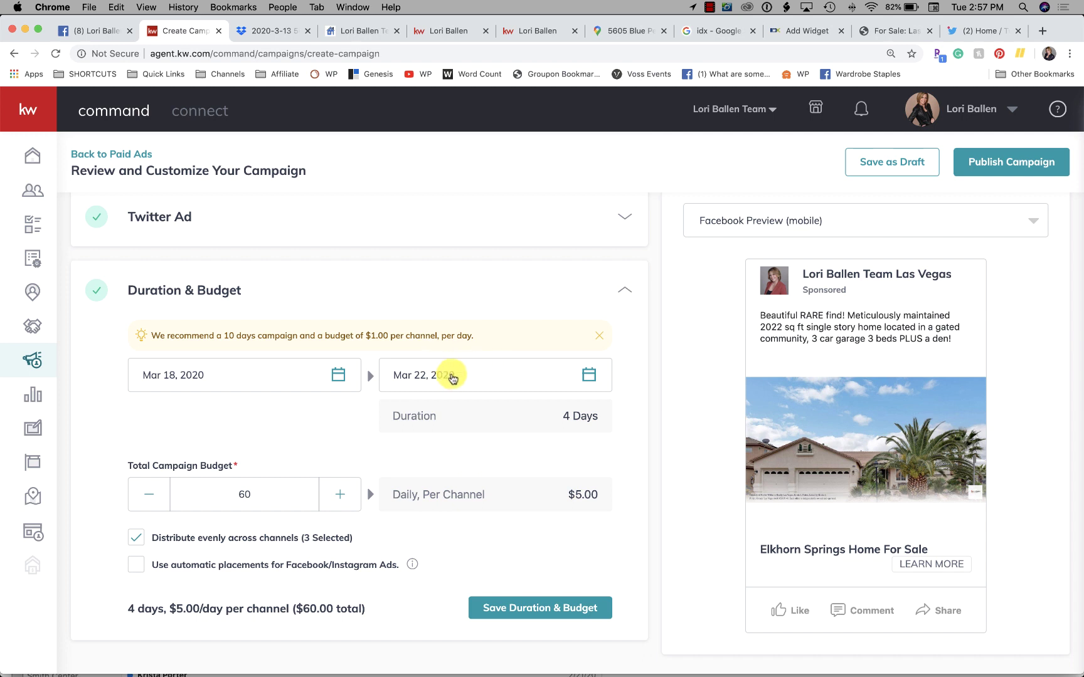
pyautogui.scroll(-1, 282, 533)
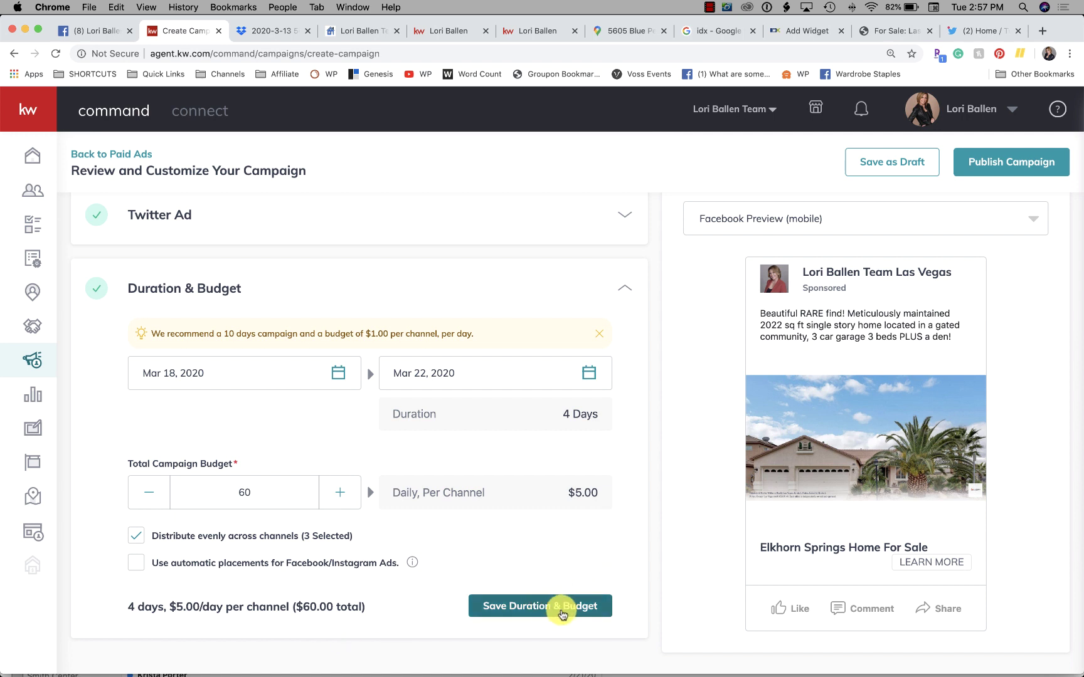
pyautogui.click(543, 606)
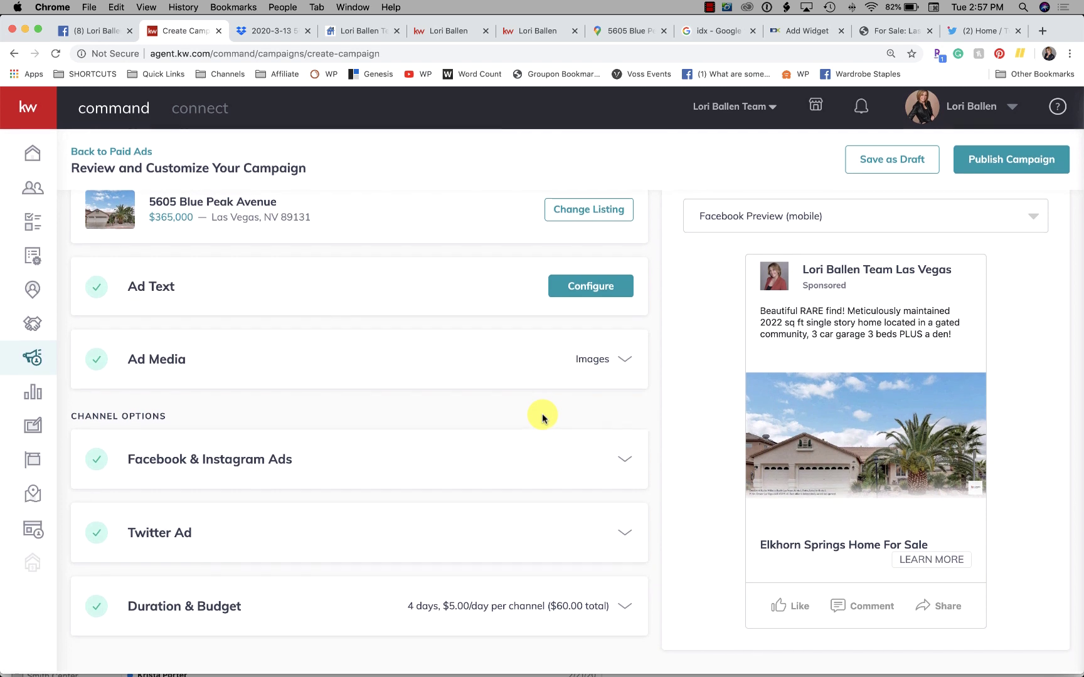
pyautogui.scroll(2, 543, 418)
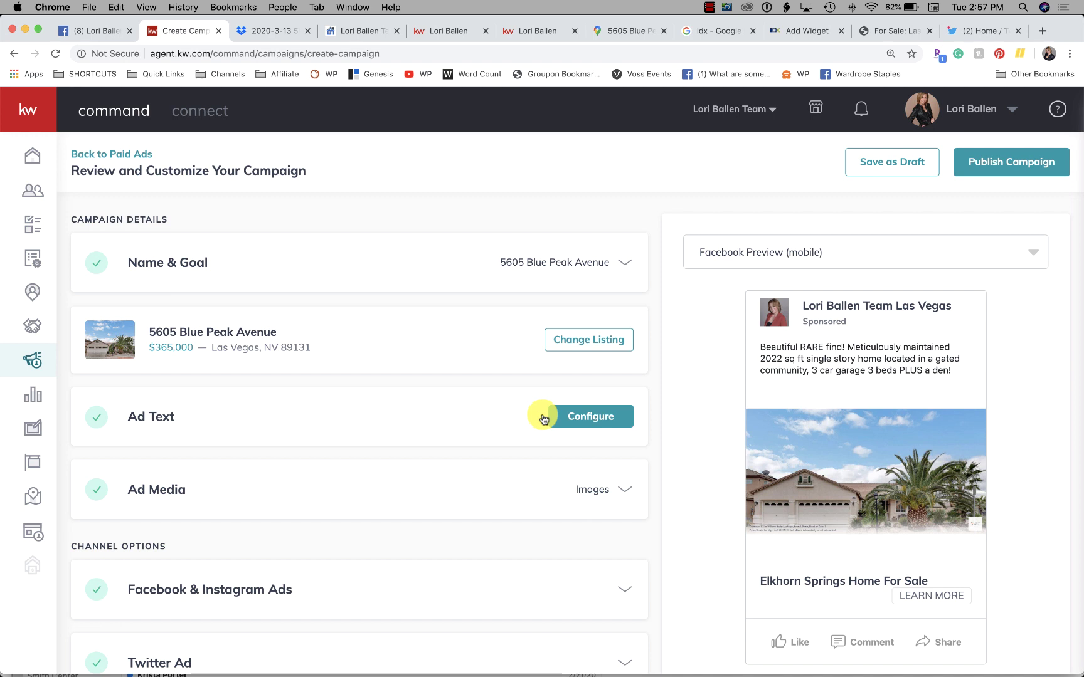
pyautogui.scroll(-3, 937, 438)
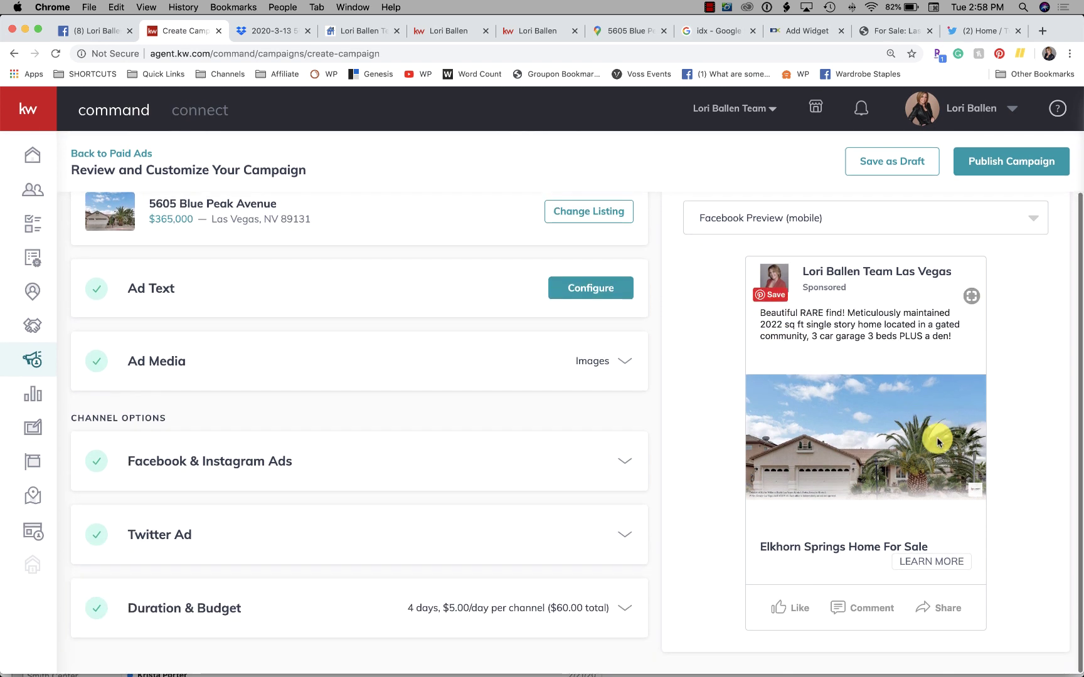
pyautogui.scroll(3, 928, 439)
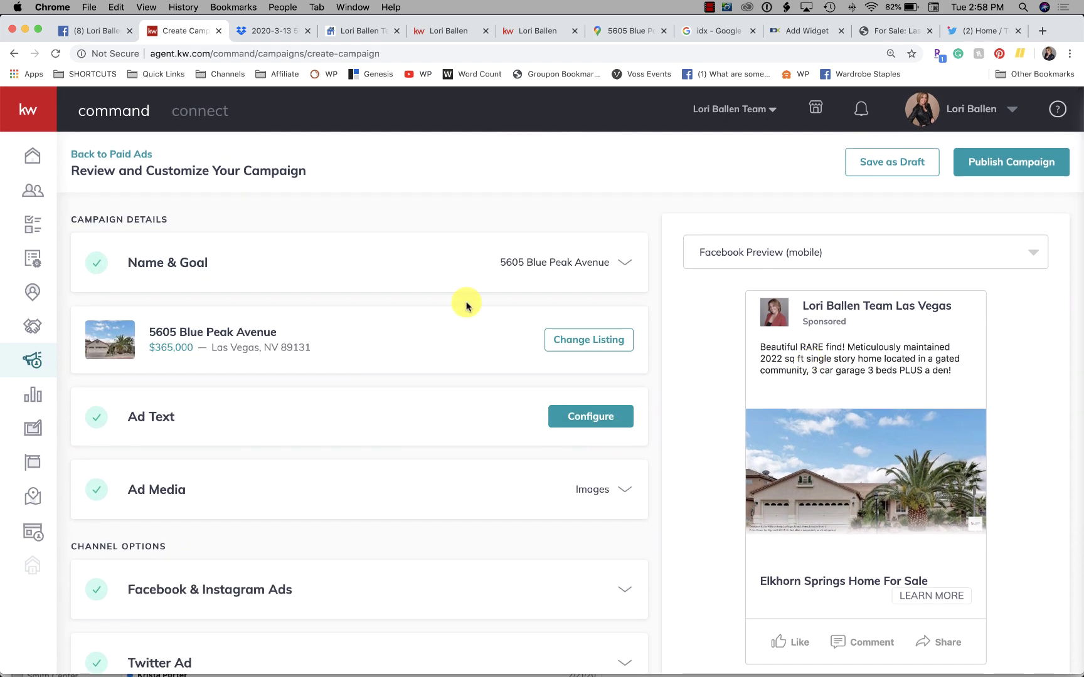
pyautogui.scroll(-3, 464, 302)
pyautogui.scroll(3, 465, 303)
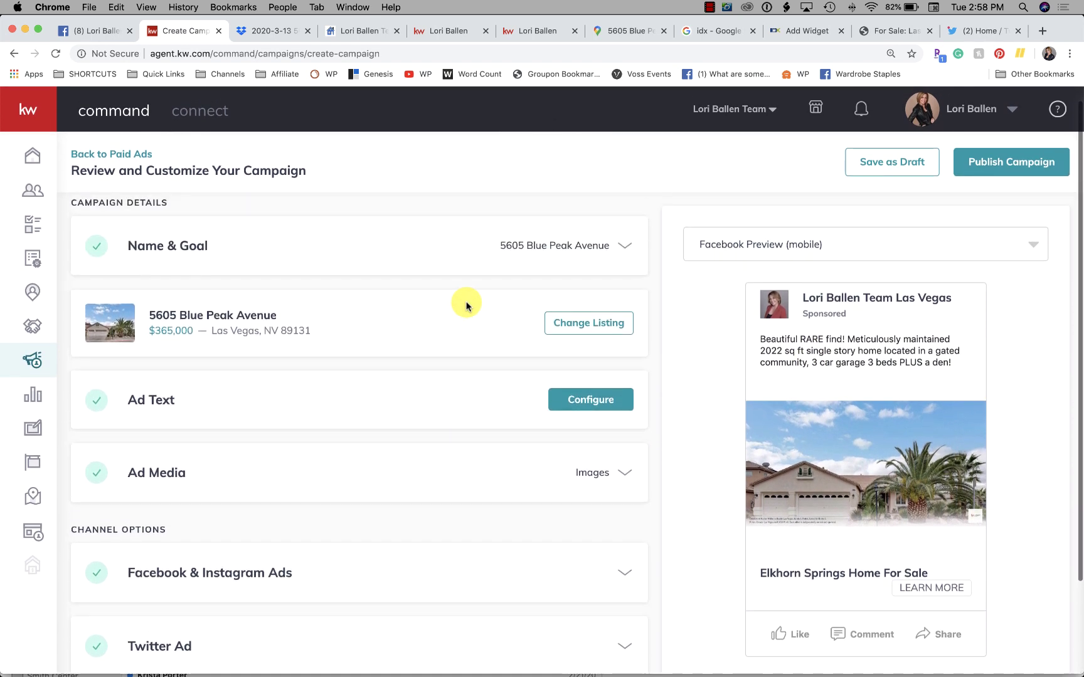
# Step: Publish the campaign, paying $60 for the 4-day run with the saved Visa card
pyautogui.click(1000, 164)
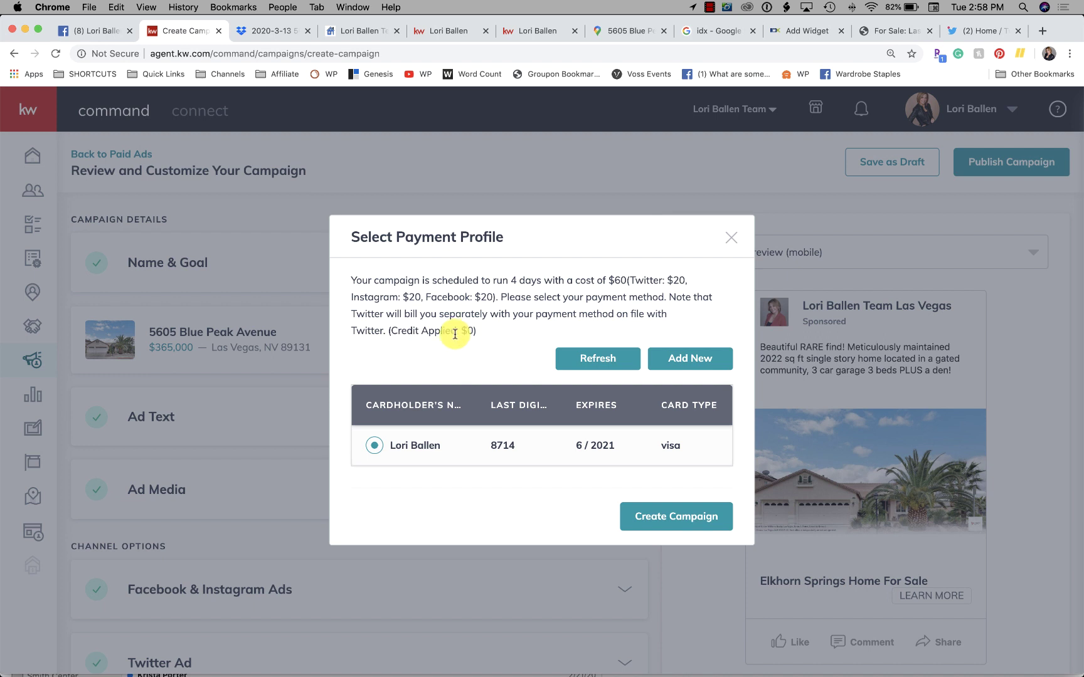
pyautogui.moveTo(387, 330); pyautogui.dragTo(480, 338)
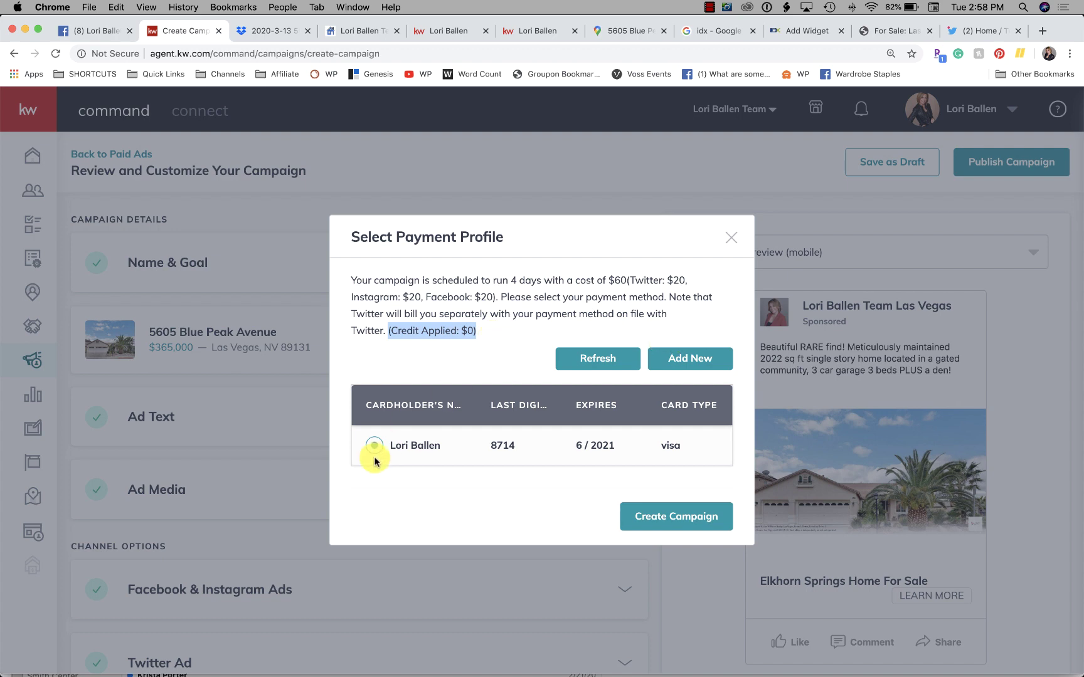
pyautogui.click(722, 531)
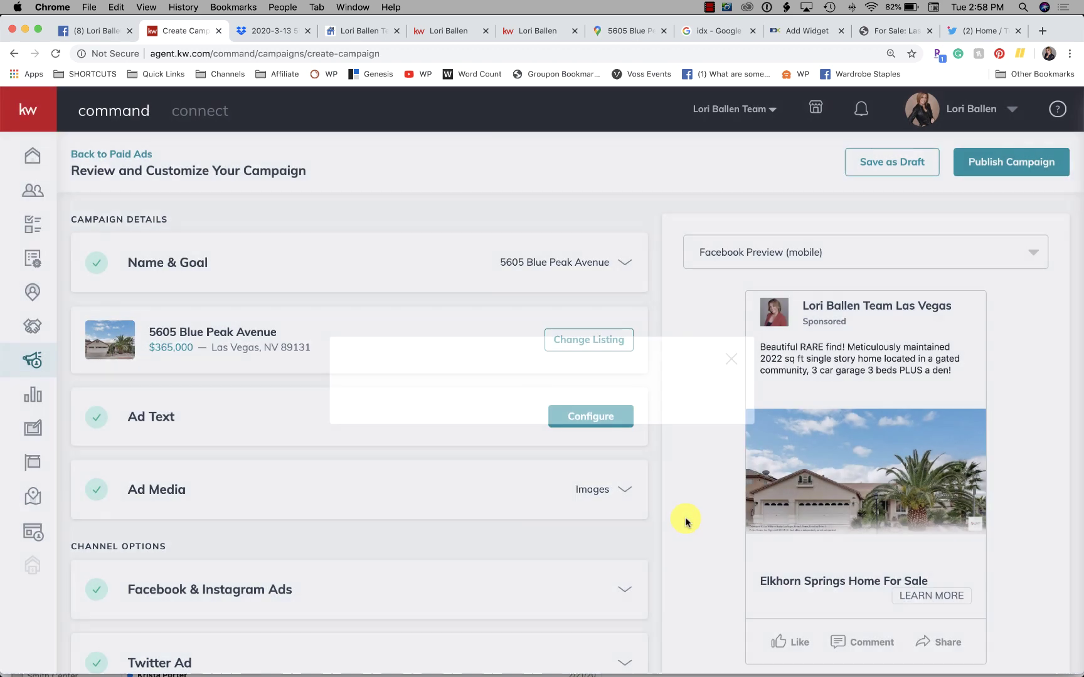